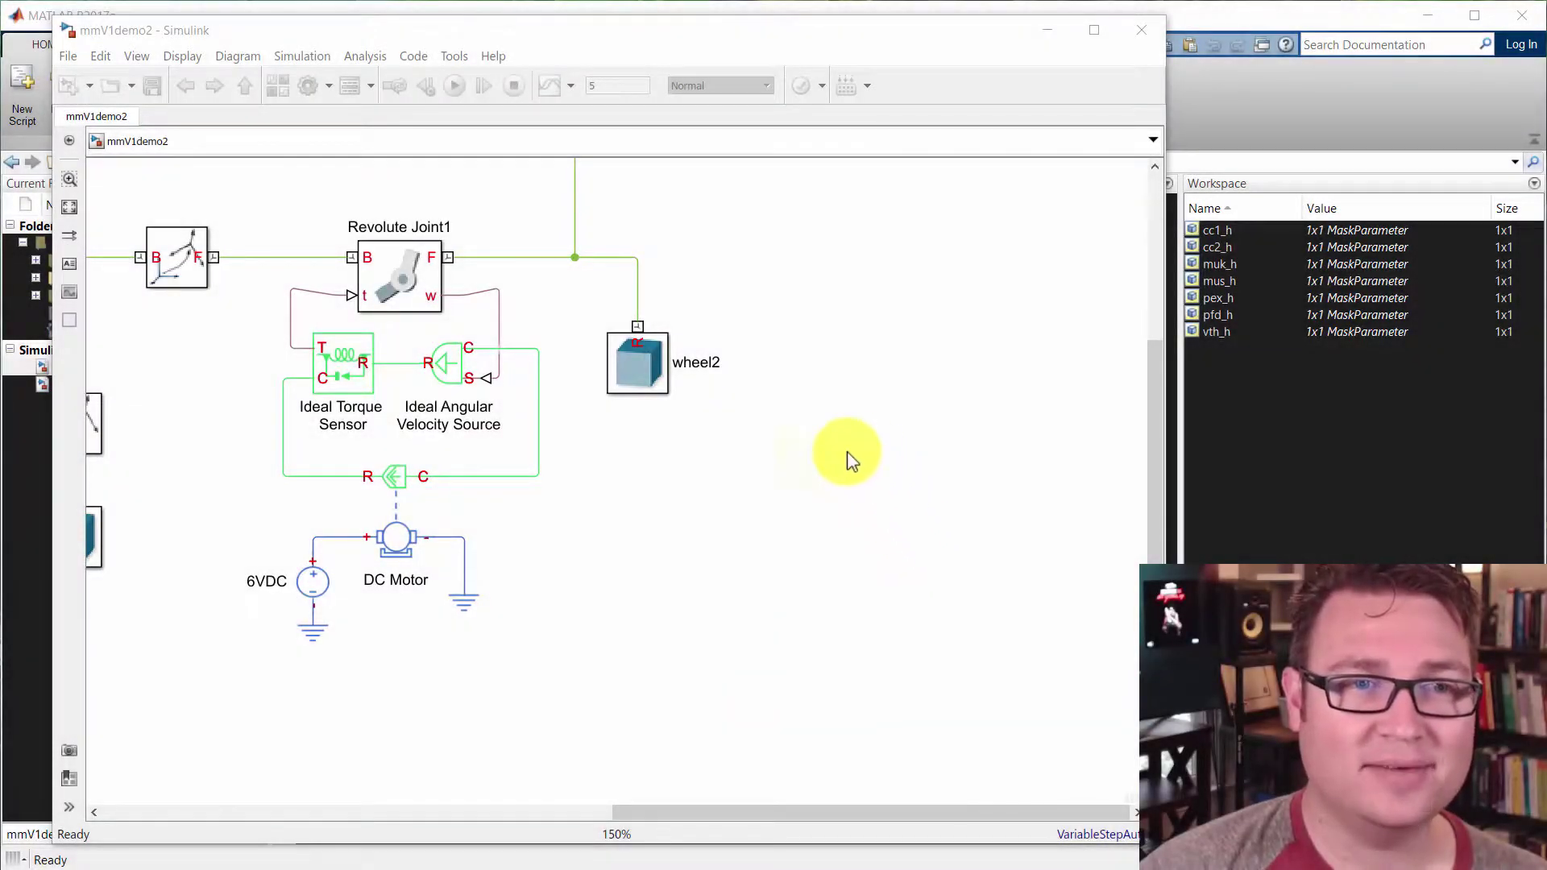
- Group the torque sensor, angular velocity source, converter and DC Motor into one Subsystem block
left_click_drag(615, 518, 694, 564)
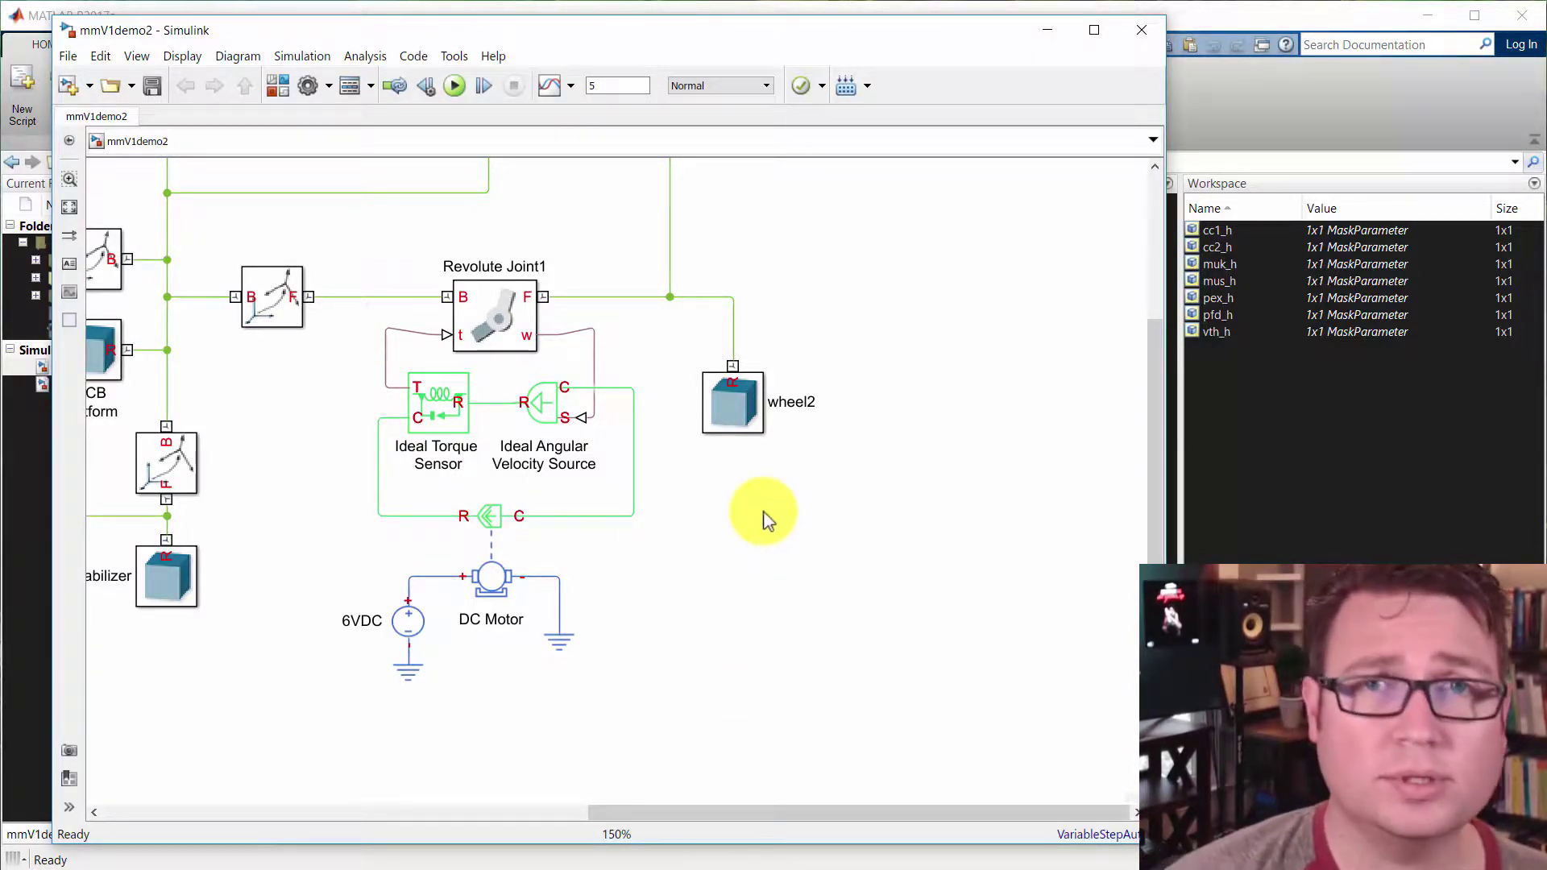
left_click_drag(711, 504, 775, 554)
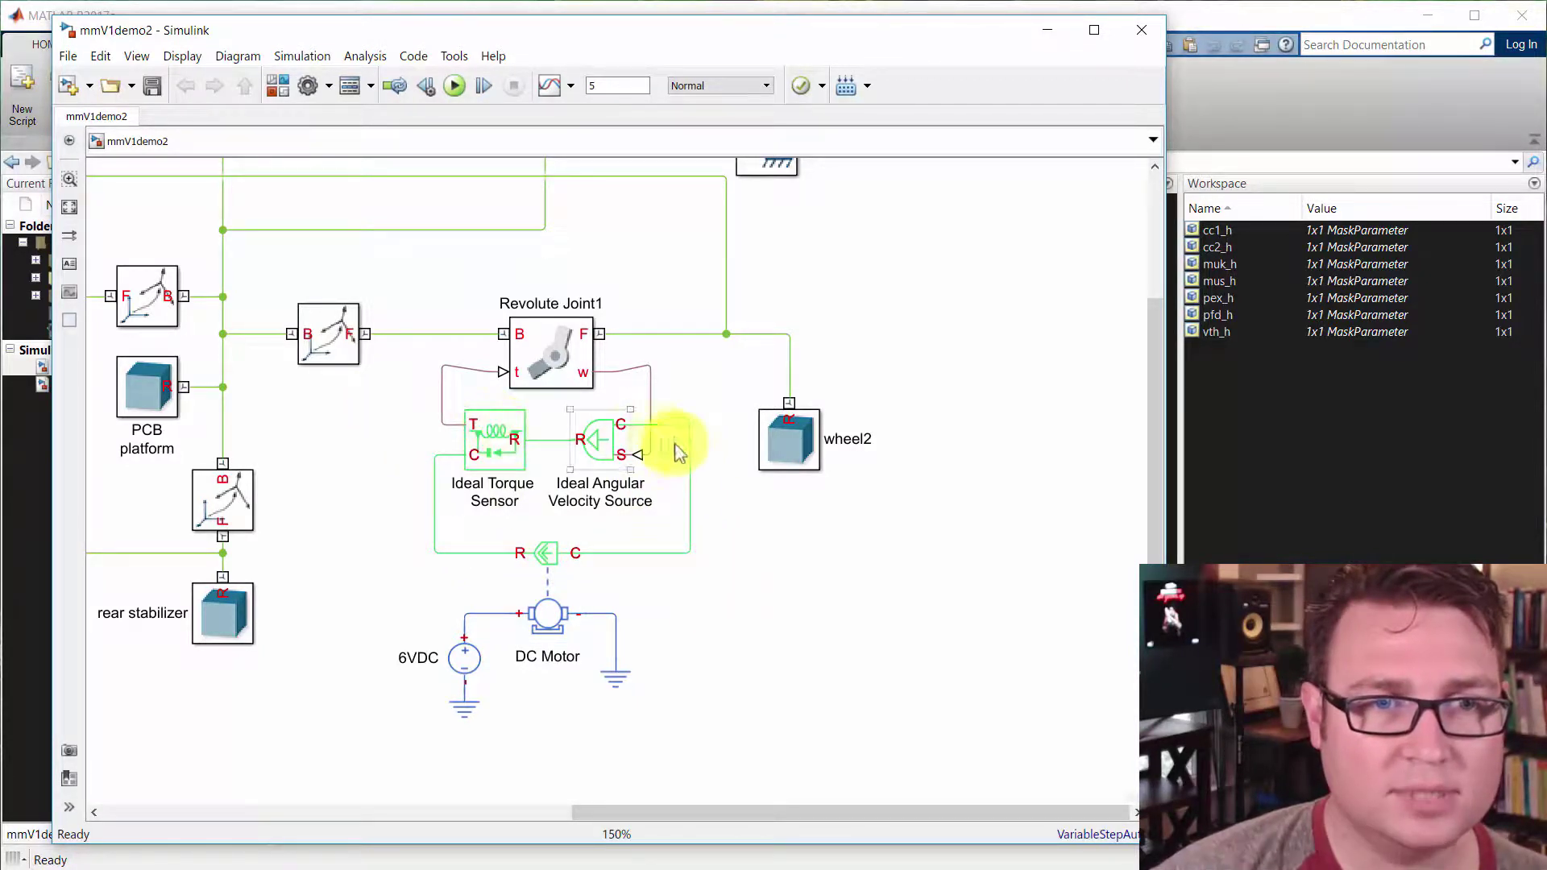
left_click(593, 447)
left_click(700, 428)
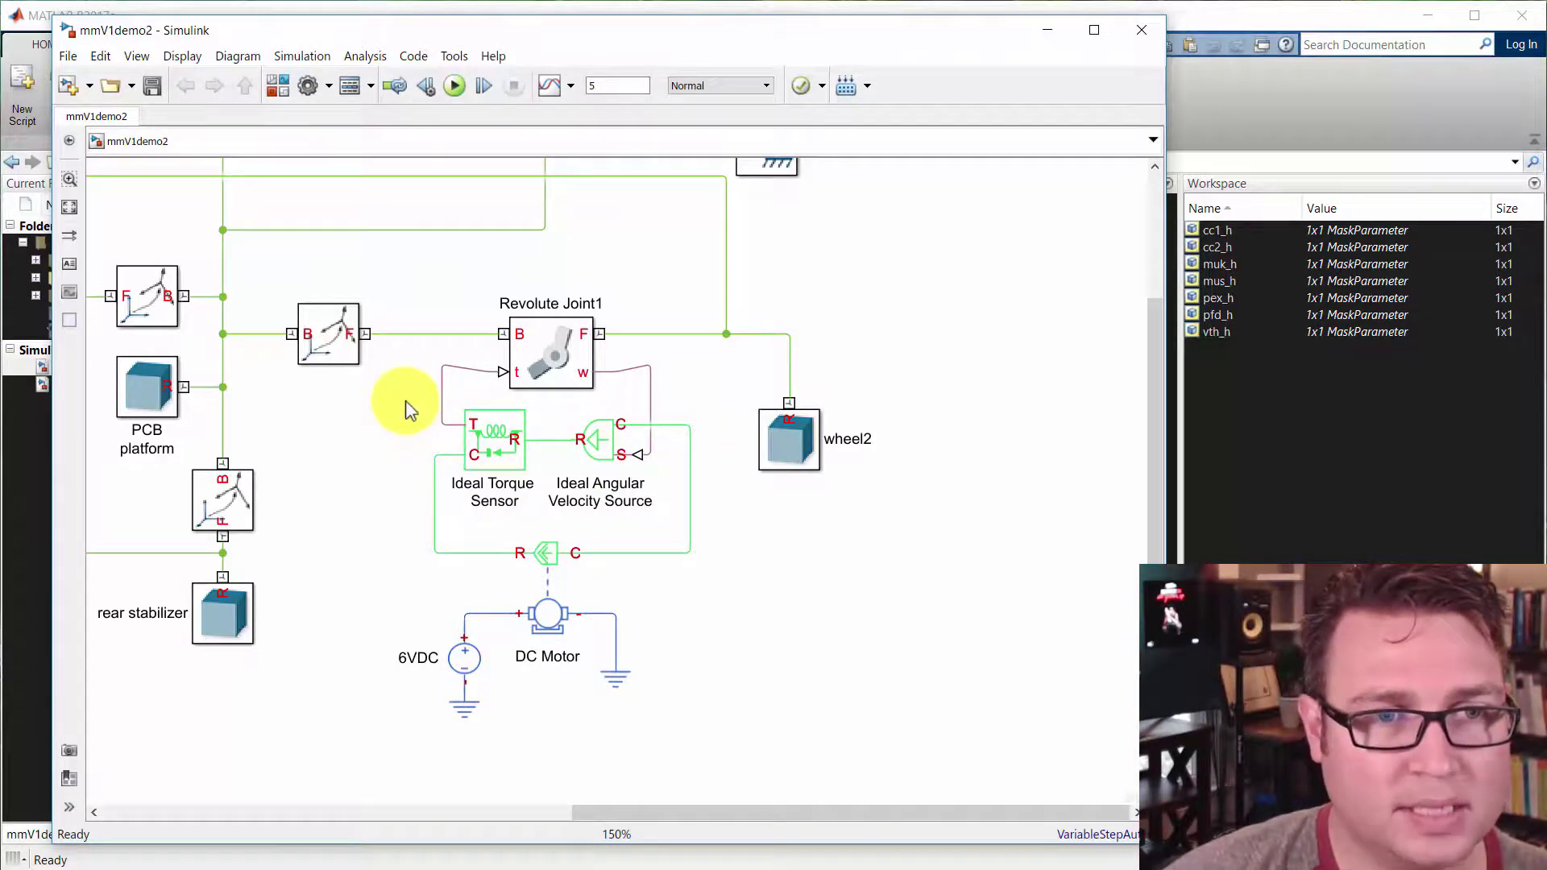
left_click_drag(405, 400, 719, 524)
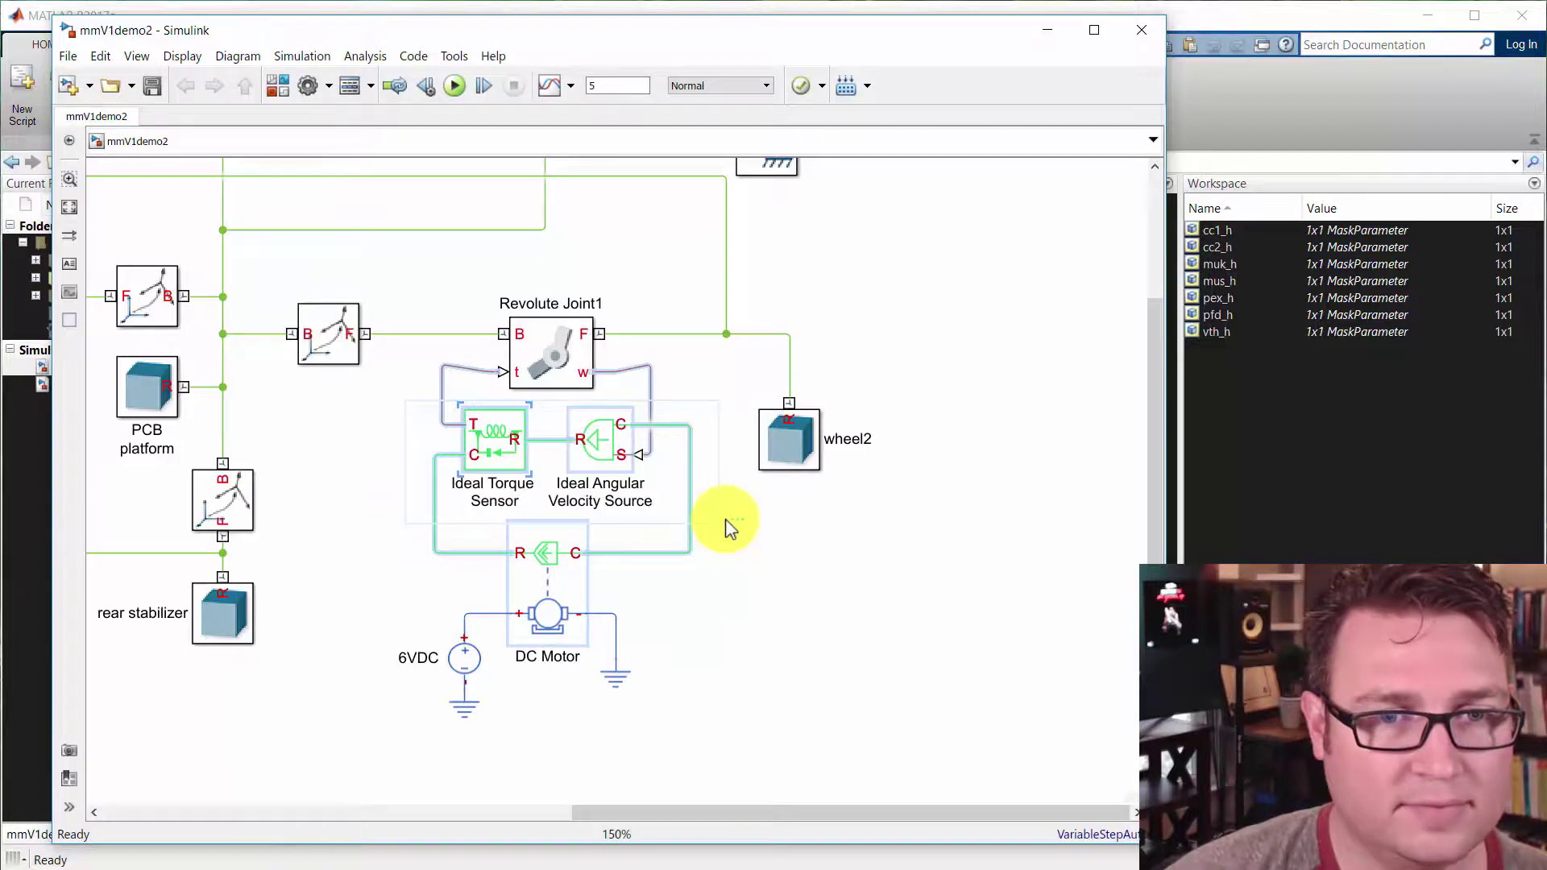
mouse_move(736, 527)
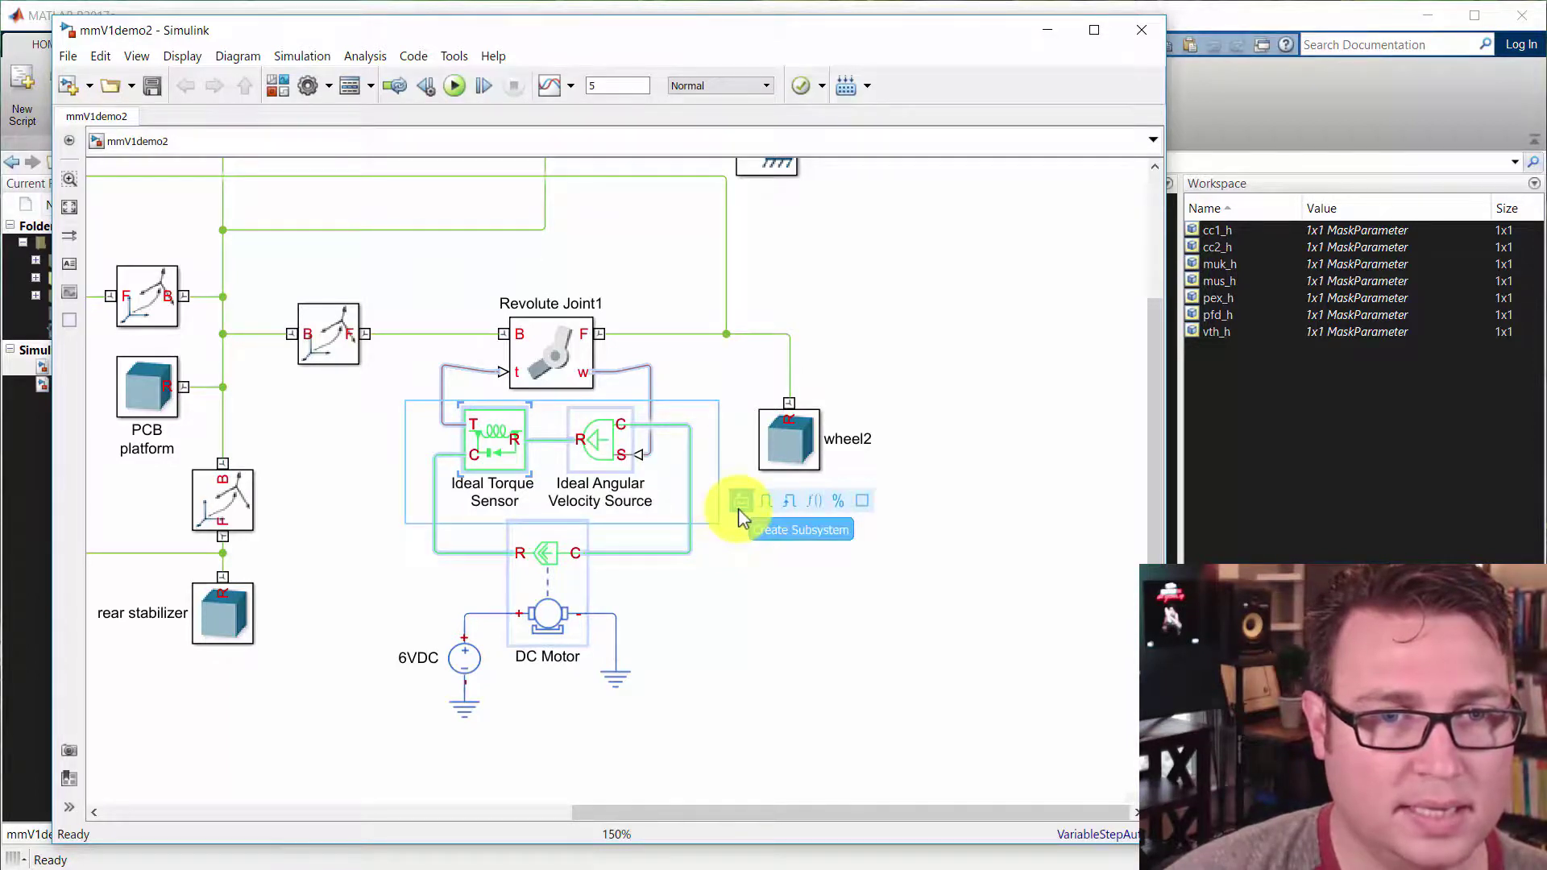
left_click(739, 505)
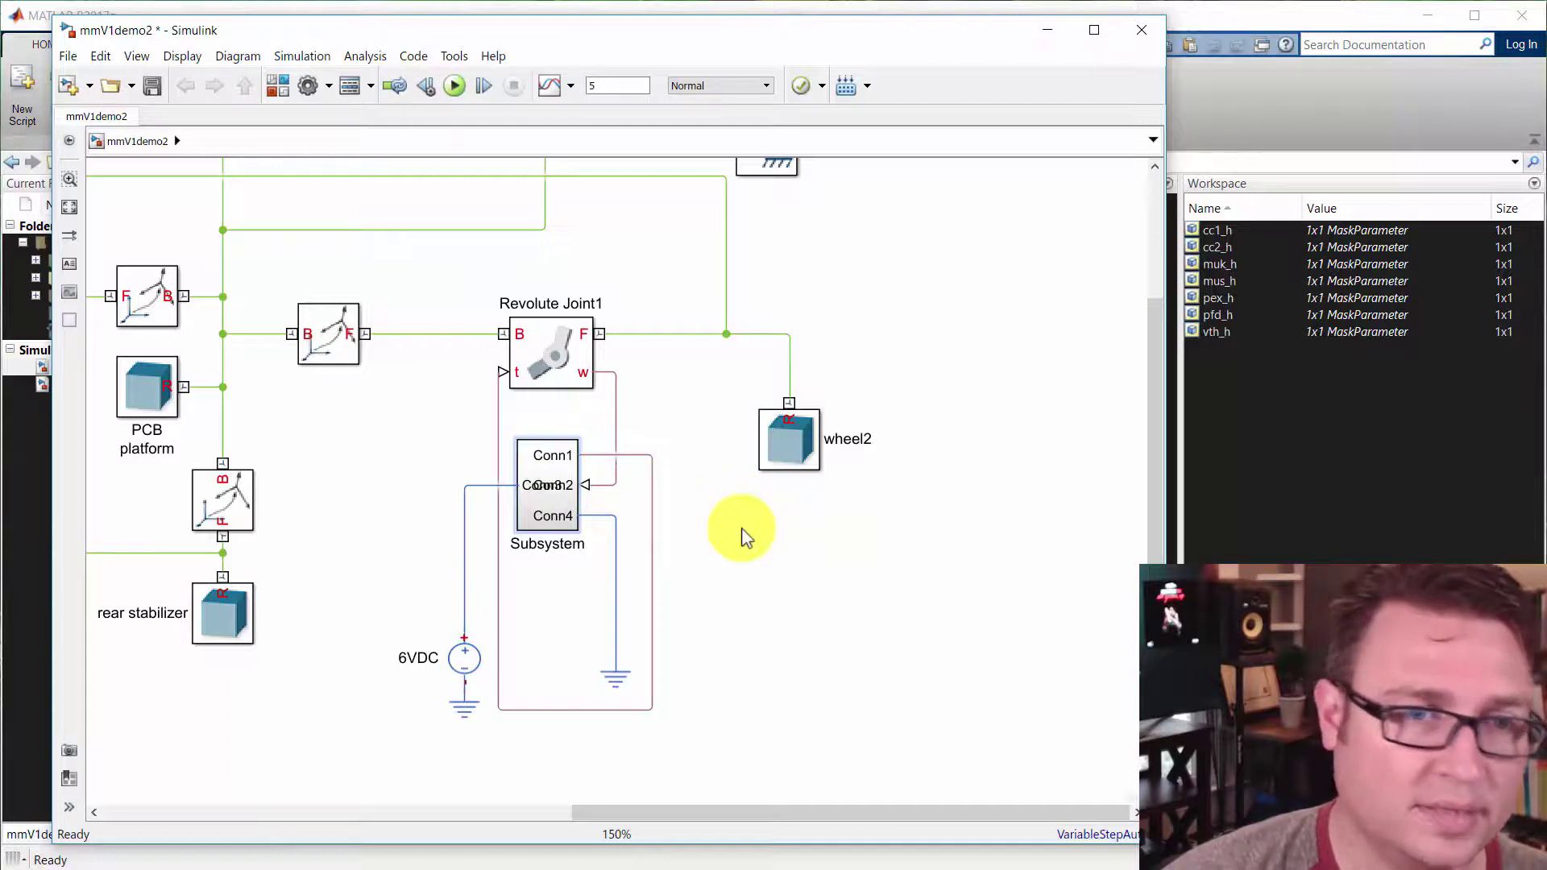
left_click(548, 495)
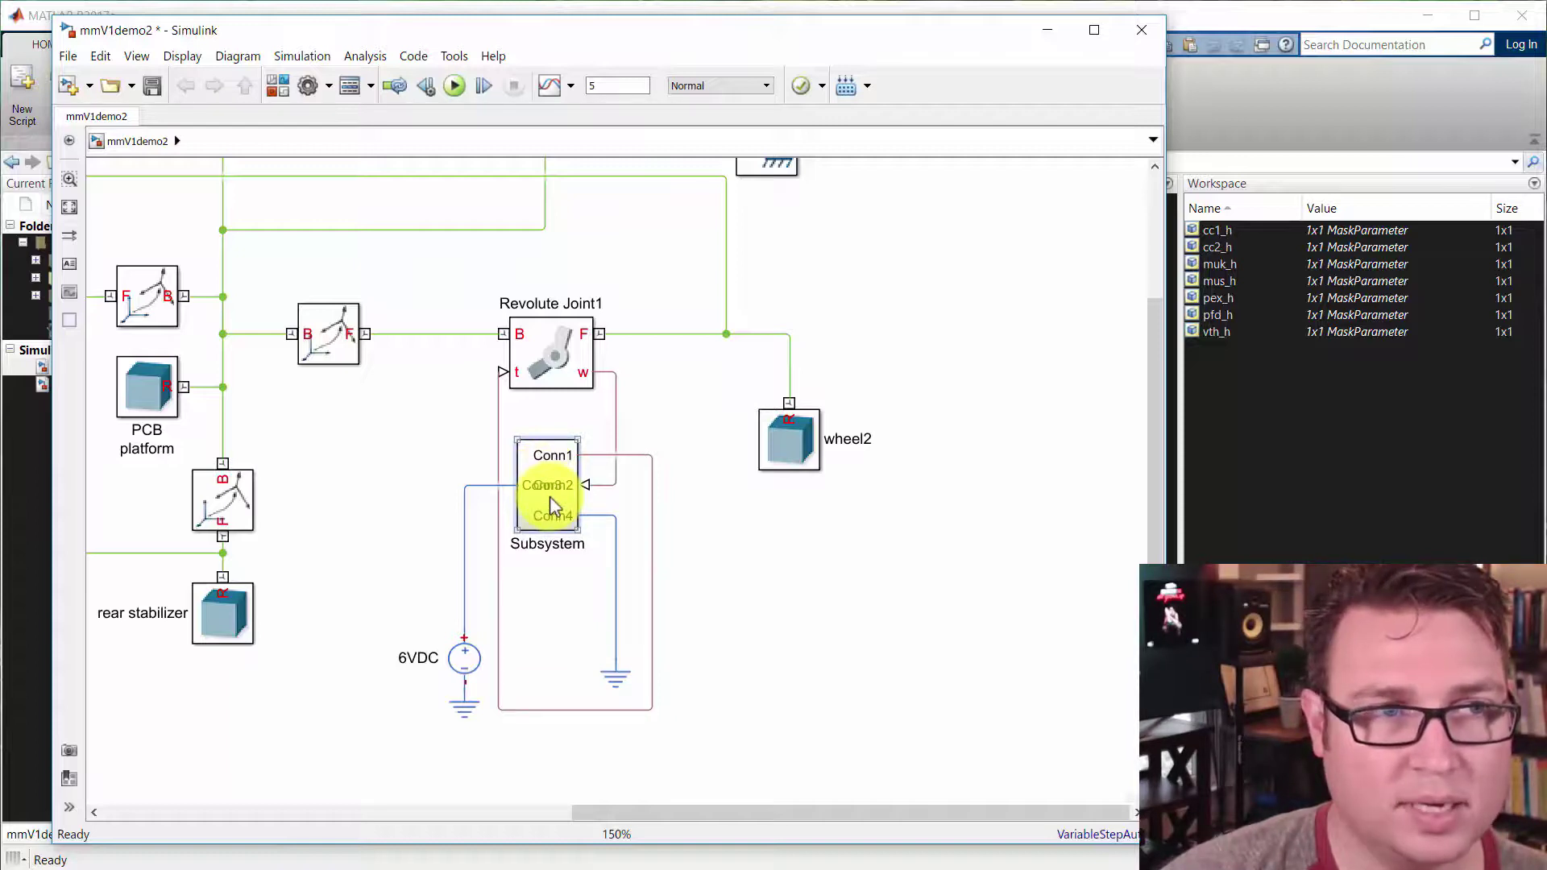
left_click(466, 448)
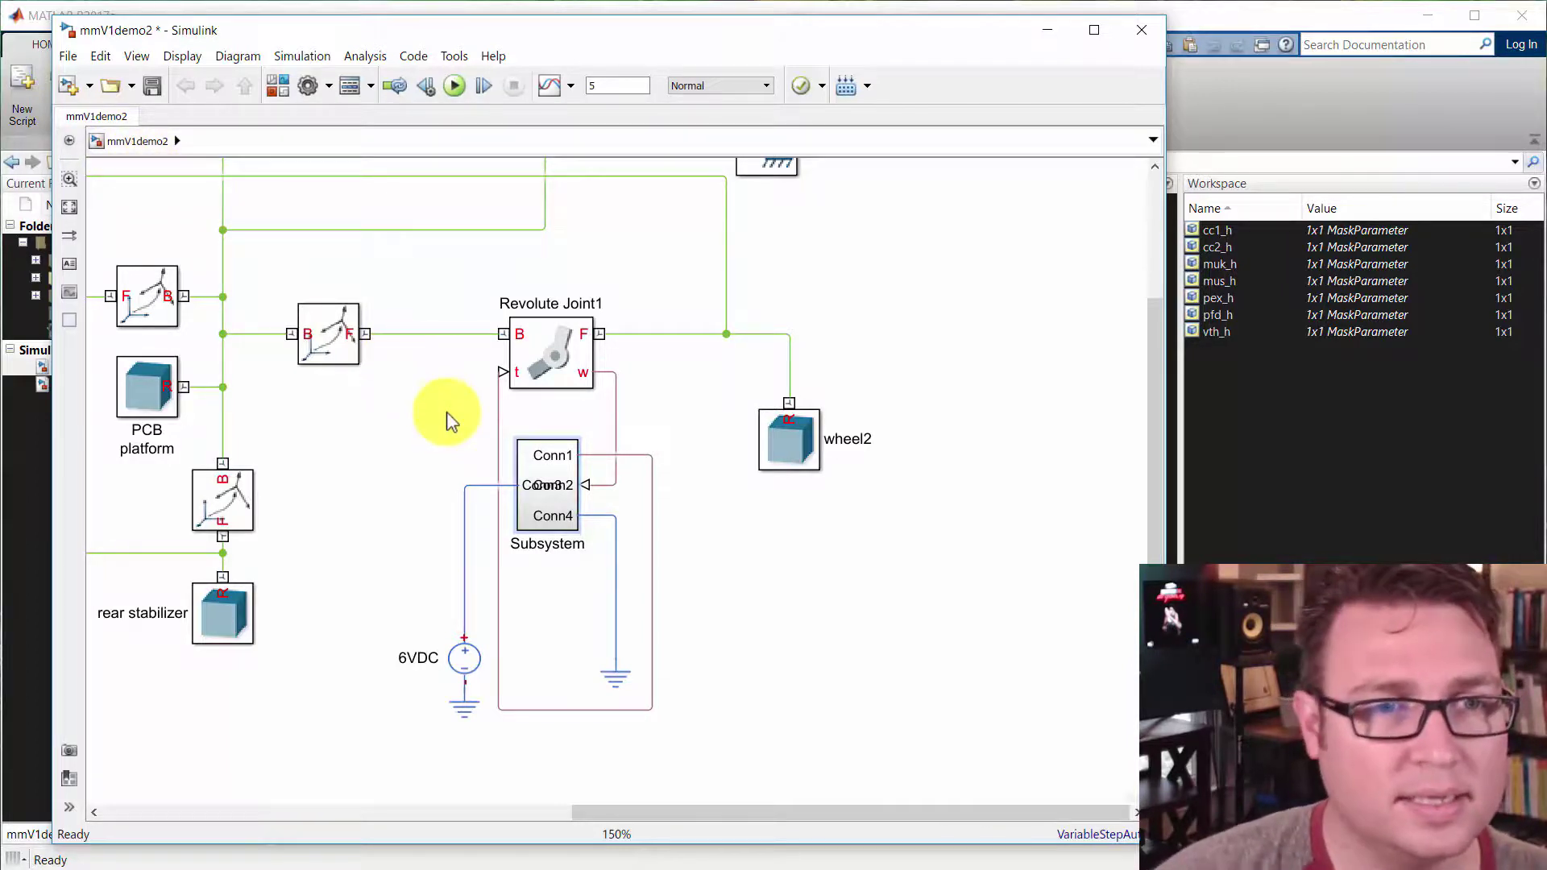
- Rename the new Subsystem block to 'bridge' and open it
double_click(547, 546)
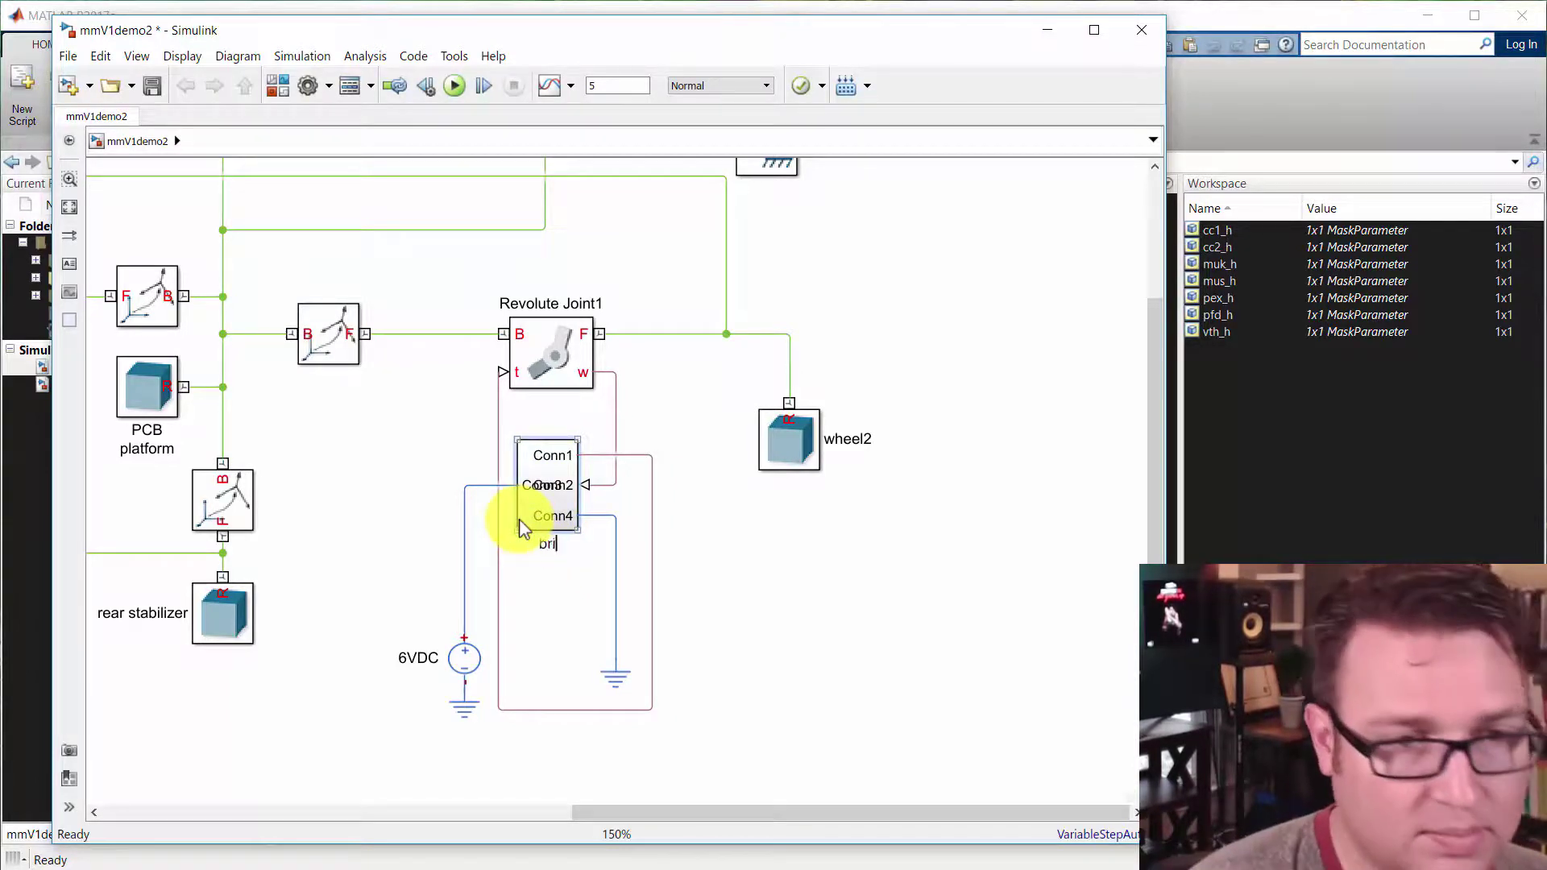
left_click(558, 577)
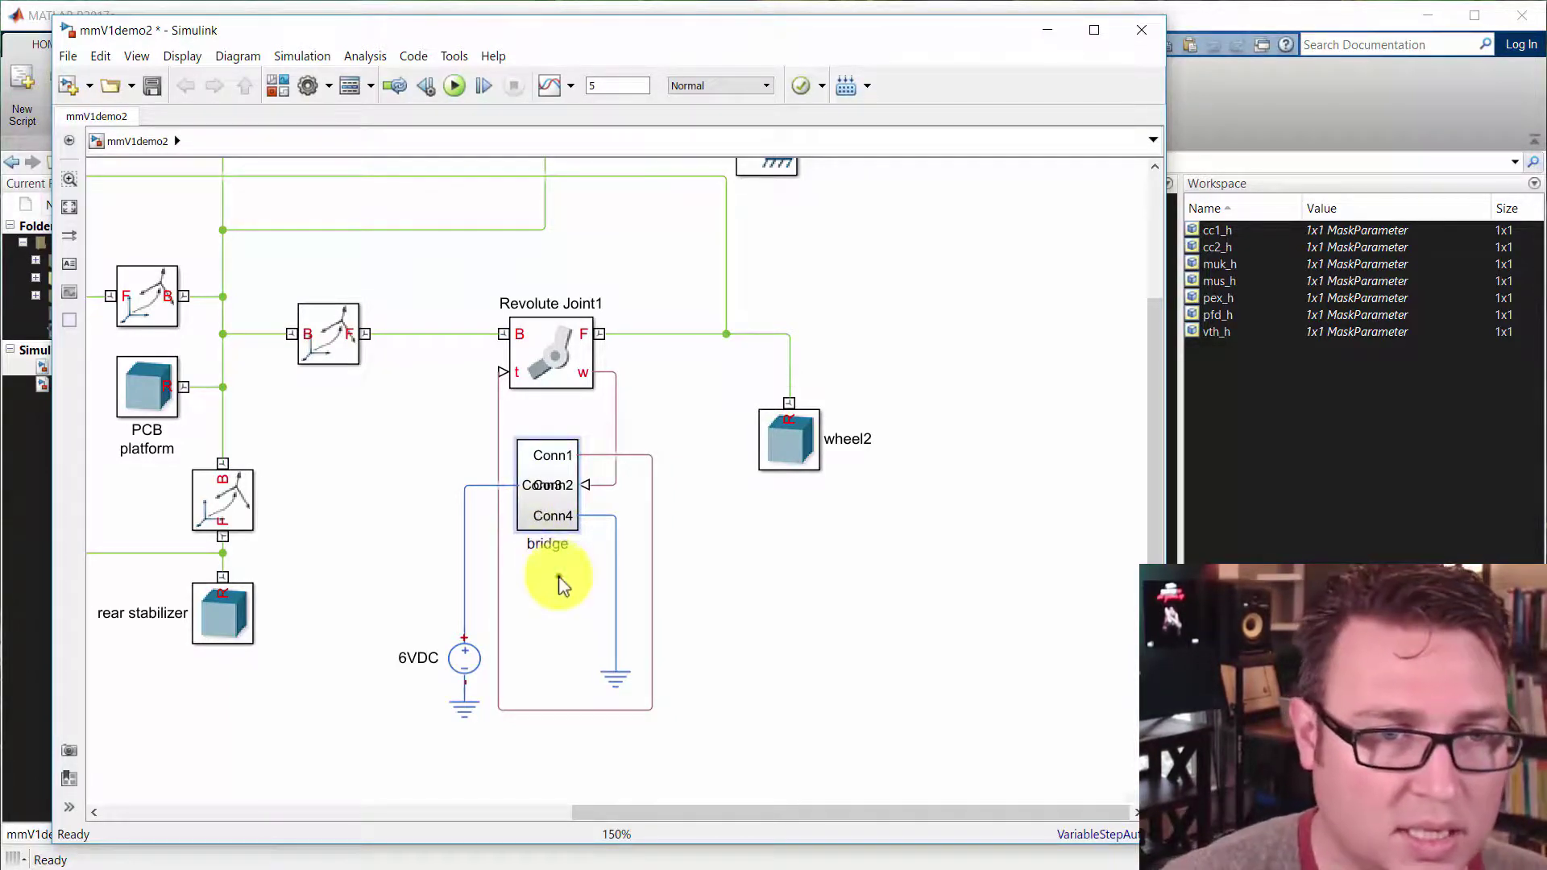
double_click(554, 482)
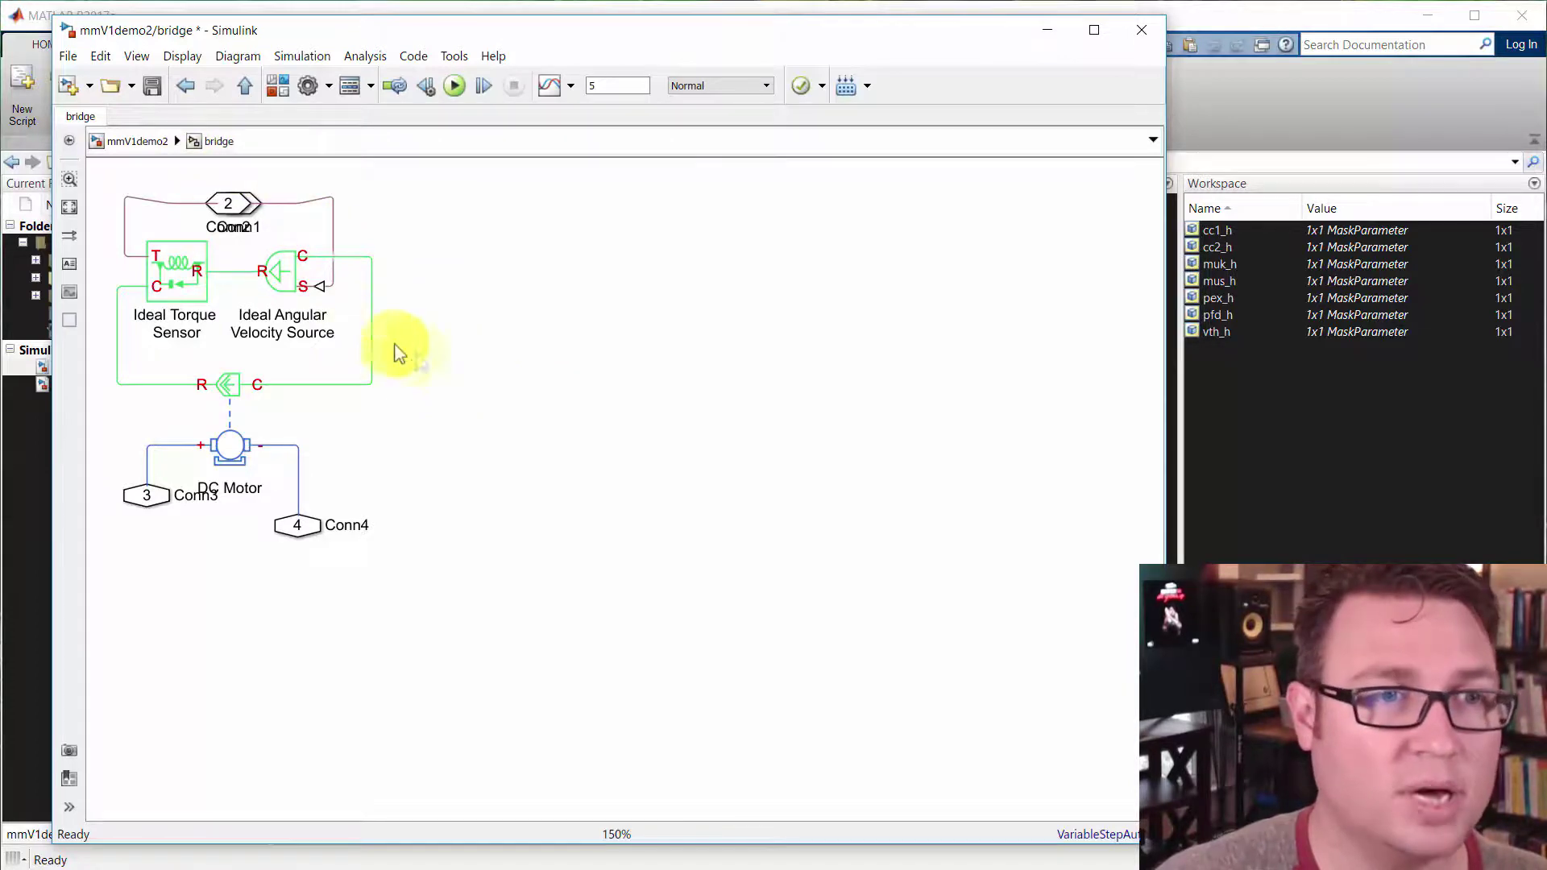
- Move port 2 off port 1 and rename it 'w'
left_click_drag(473, 362, 715, 446)
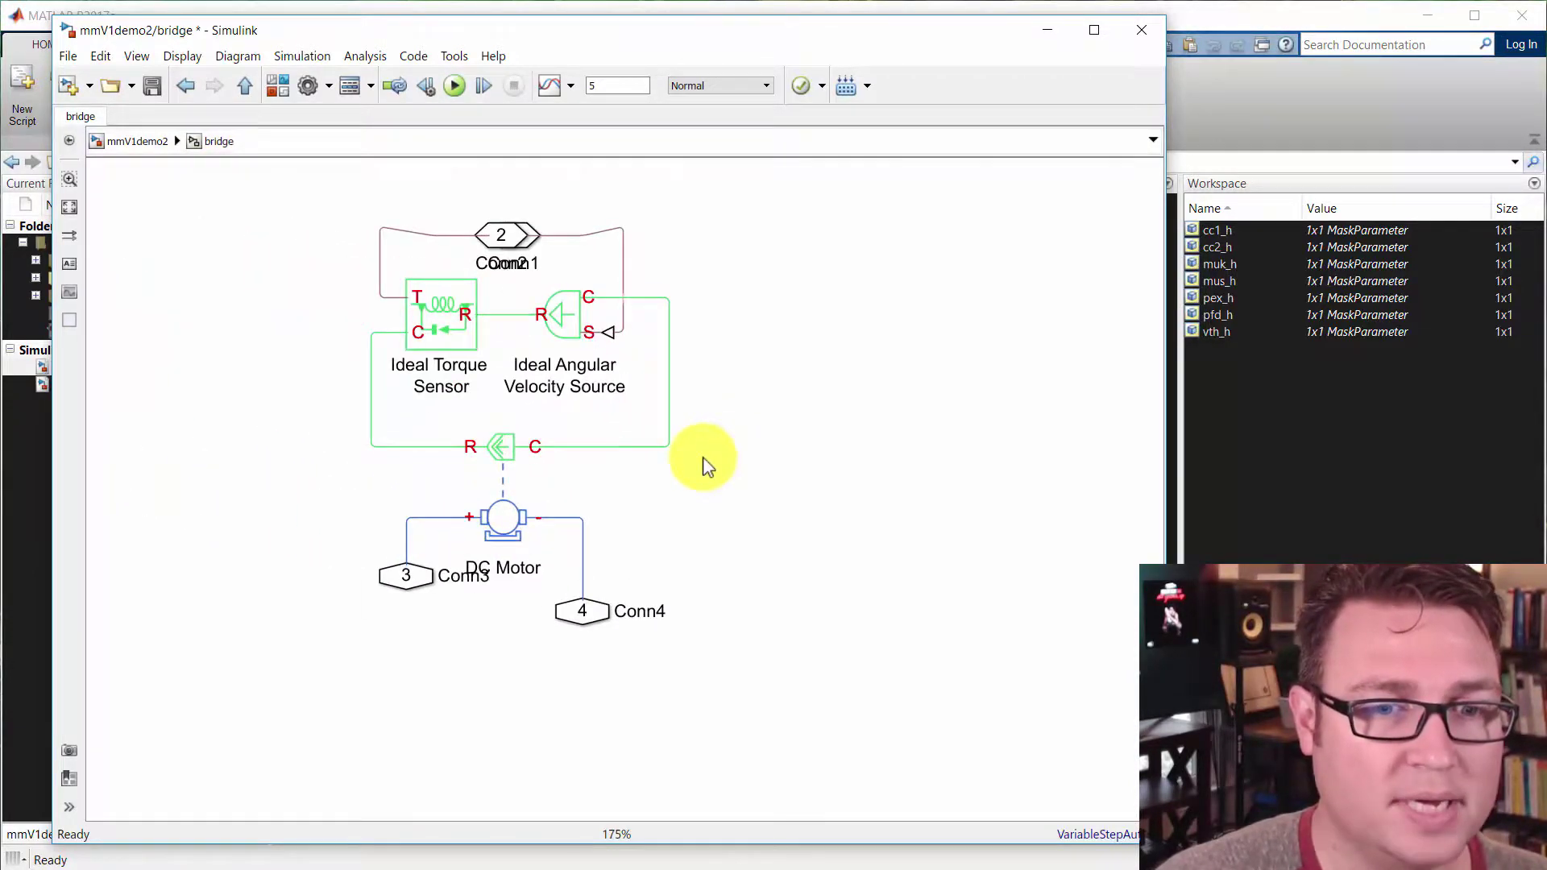
scroll(685, 402, "up", 2)
left_click(529, 252)
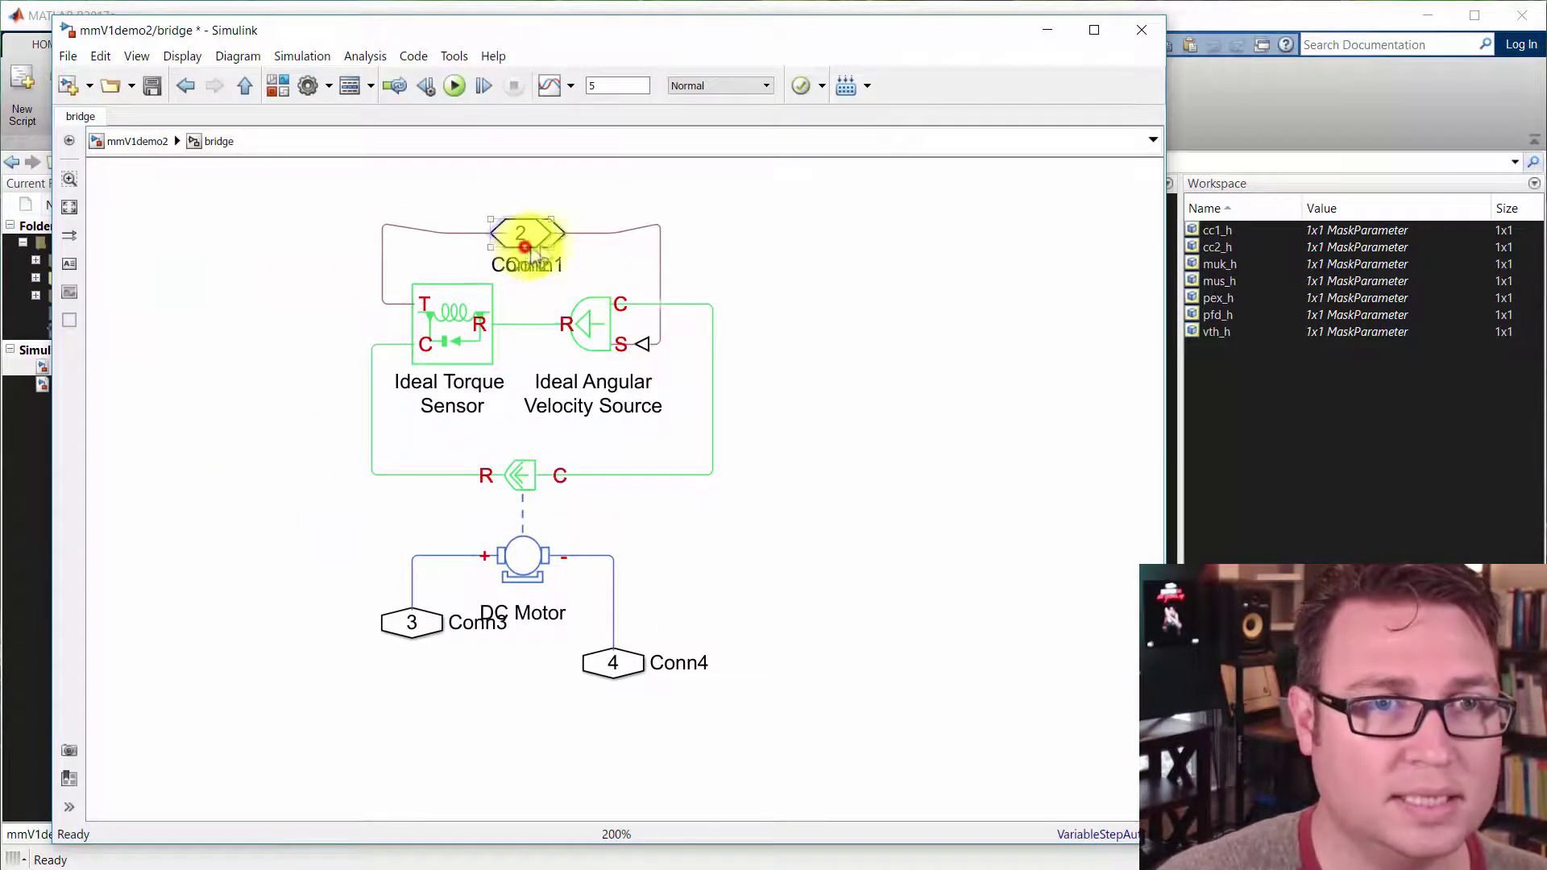
left_click_drag(530, 250, 697, 245)
left_click(631, 385)
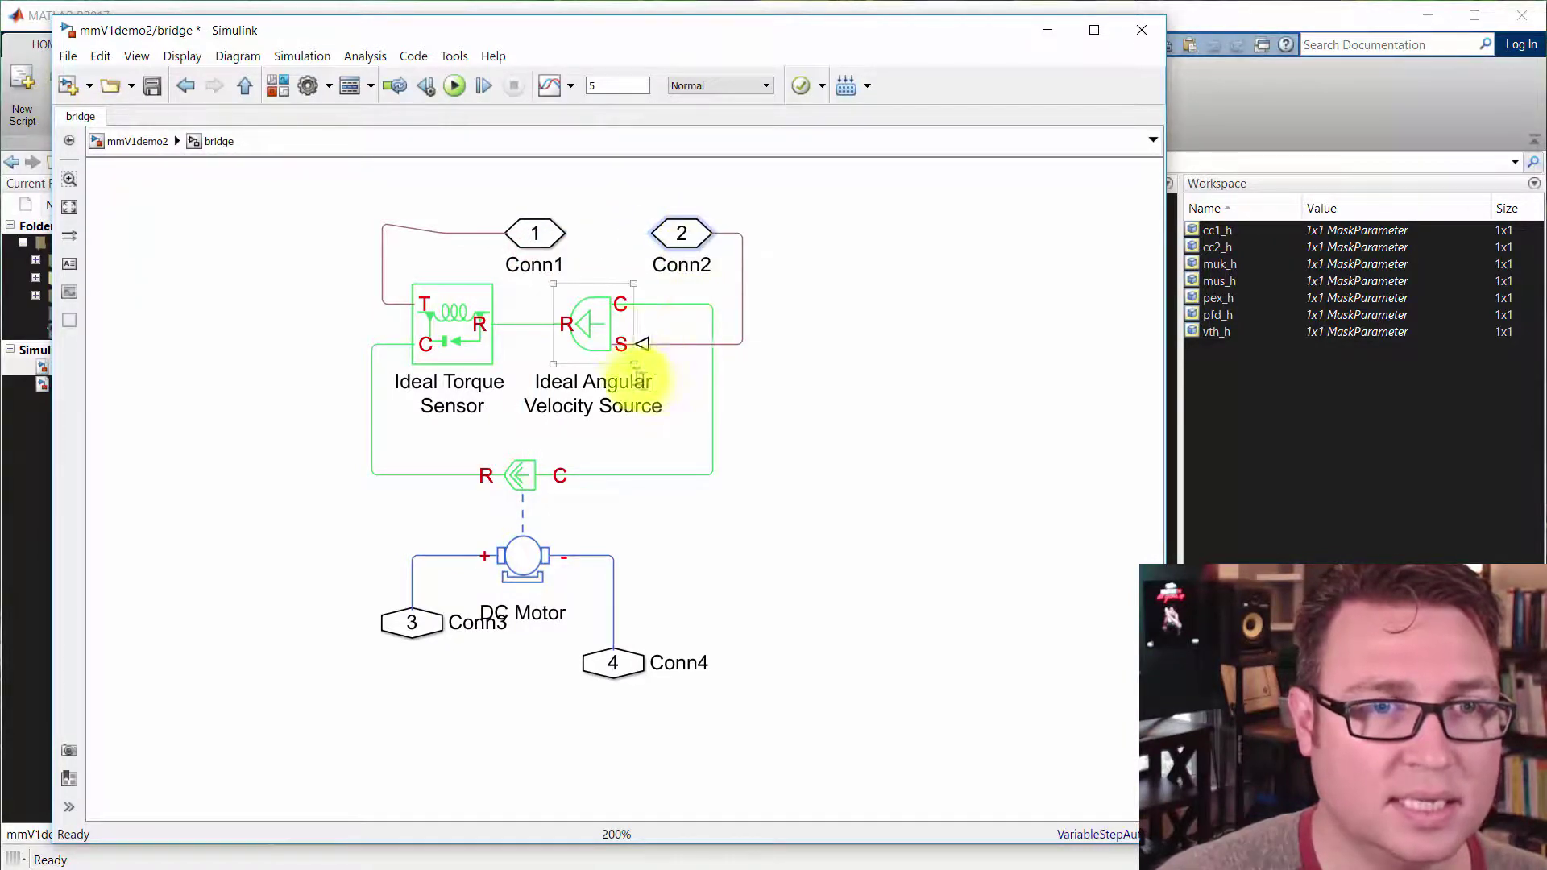
double_click(681, 265)
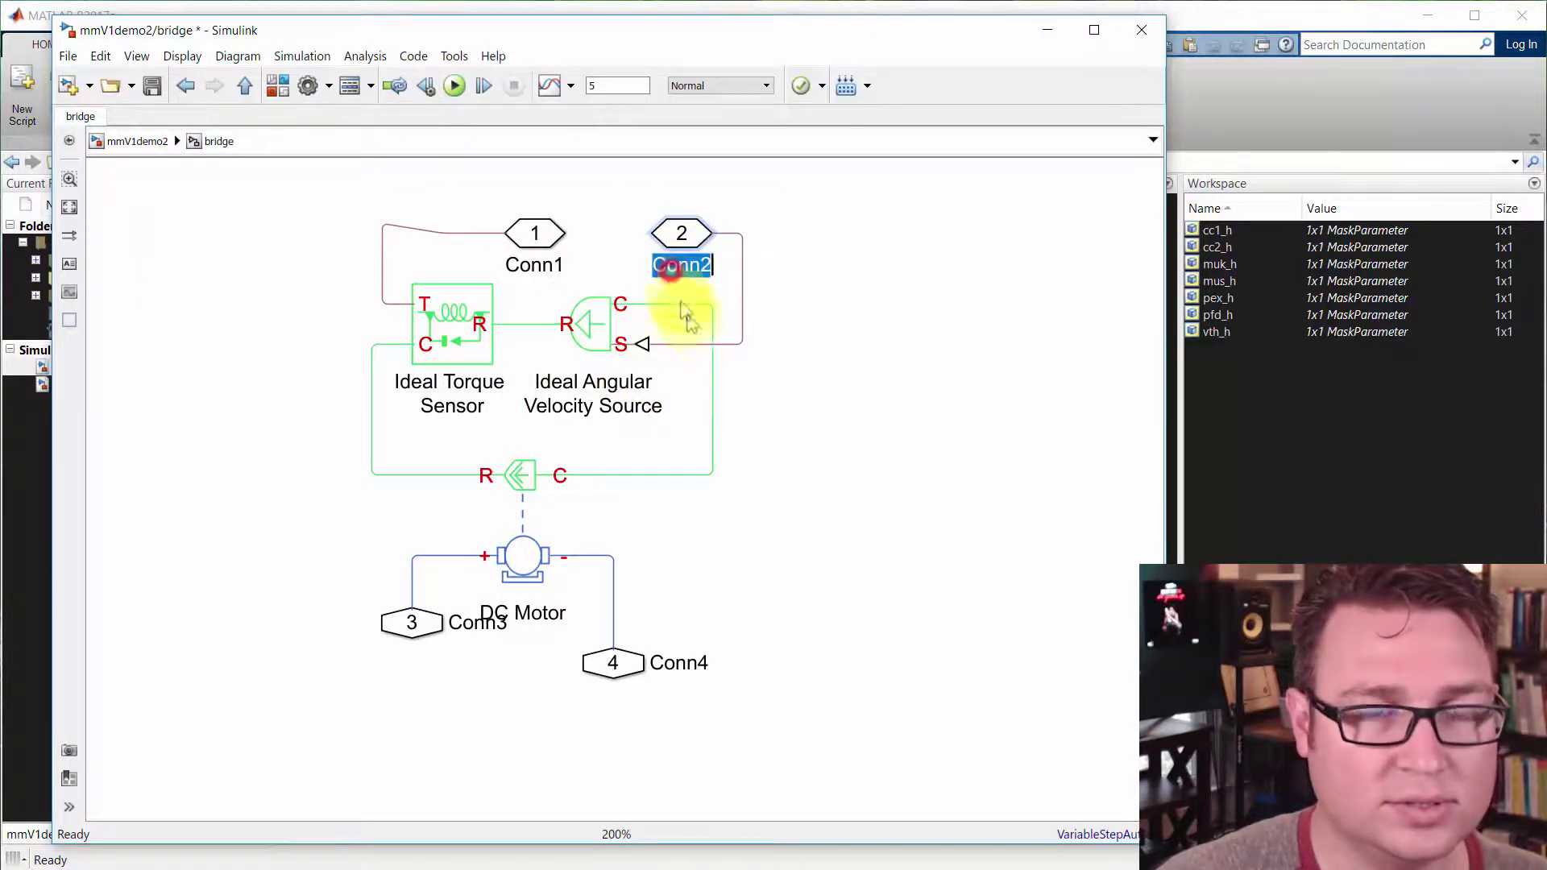
type("w")
left_click(847, 340)
- Rename port 1 to 't' and line port w up level with it
left_click_drag(542, 234, 461, 215)
type("t")
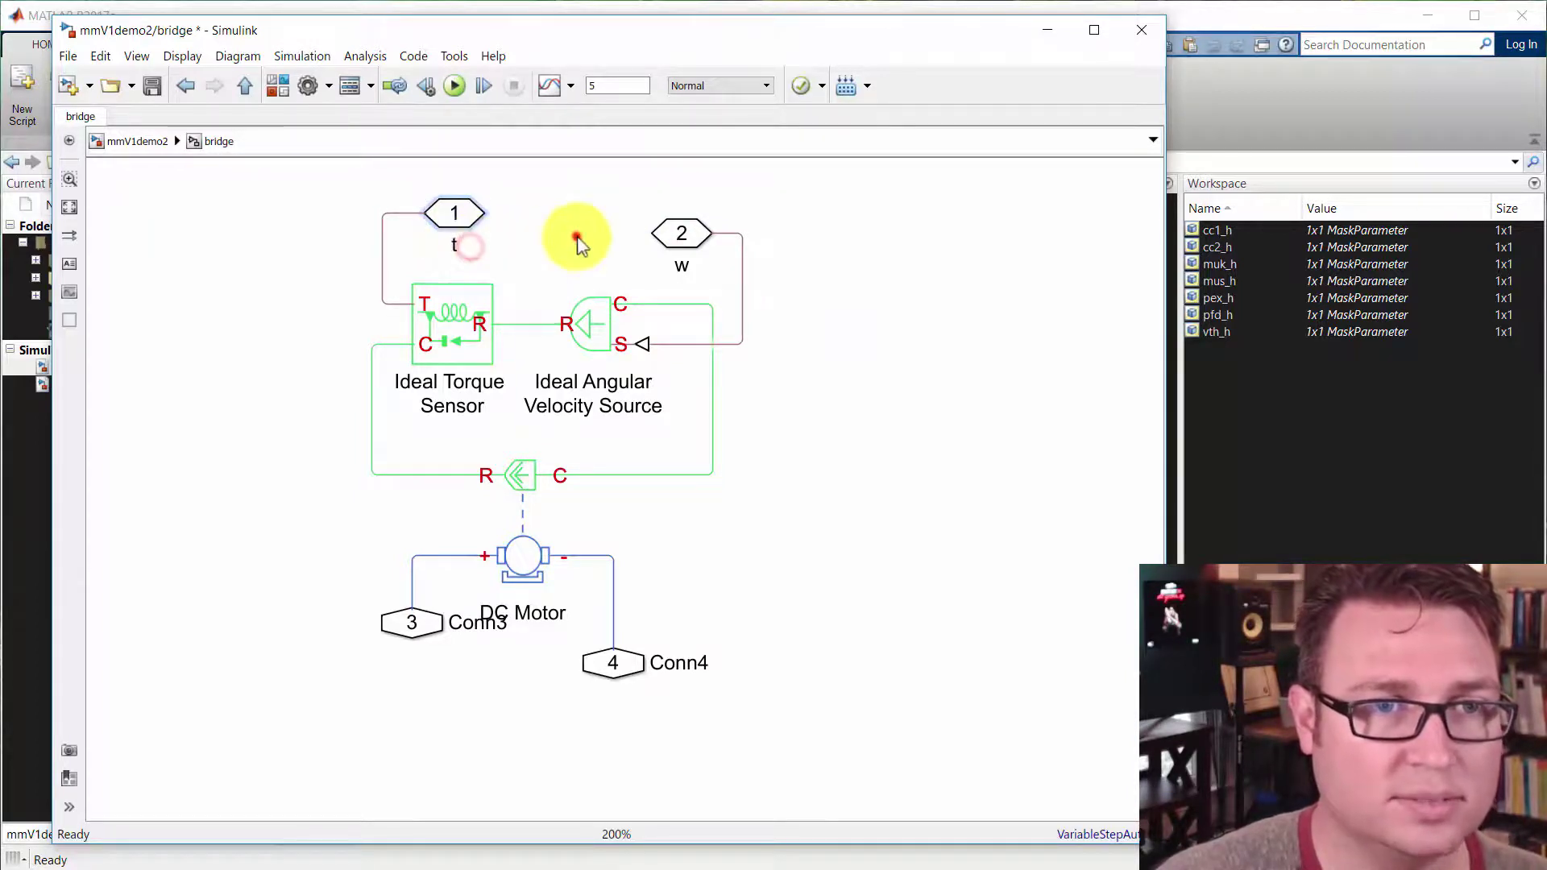
left_click(578, 238)
left_click_drag(677, 242, 631, 216)
left_click(808, 492)
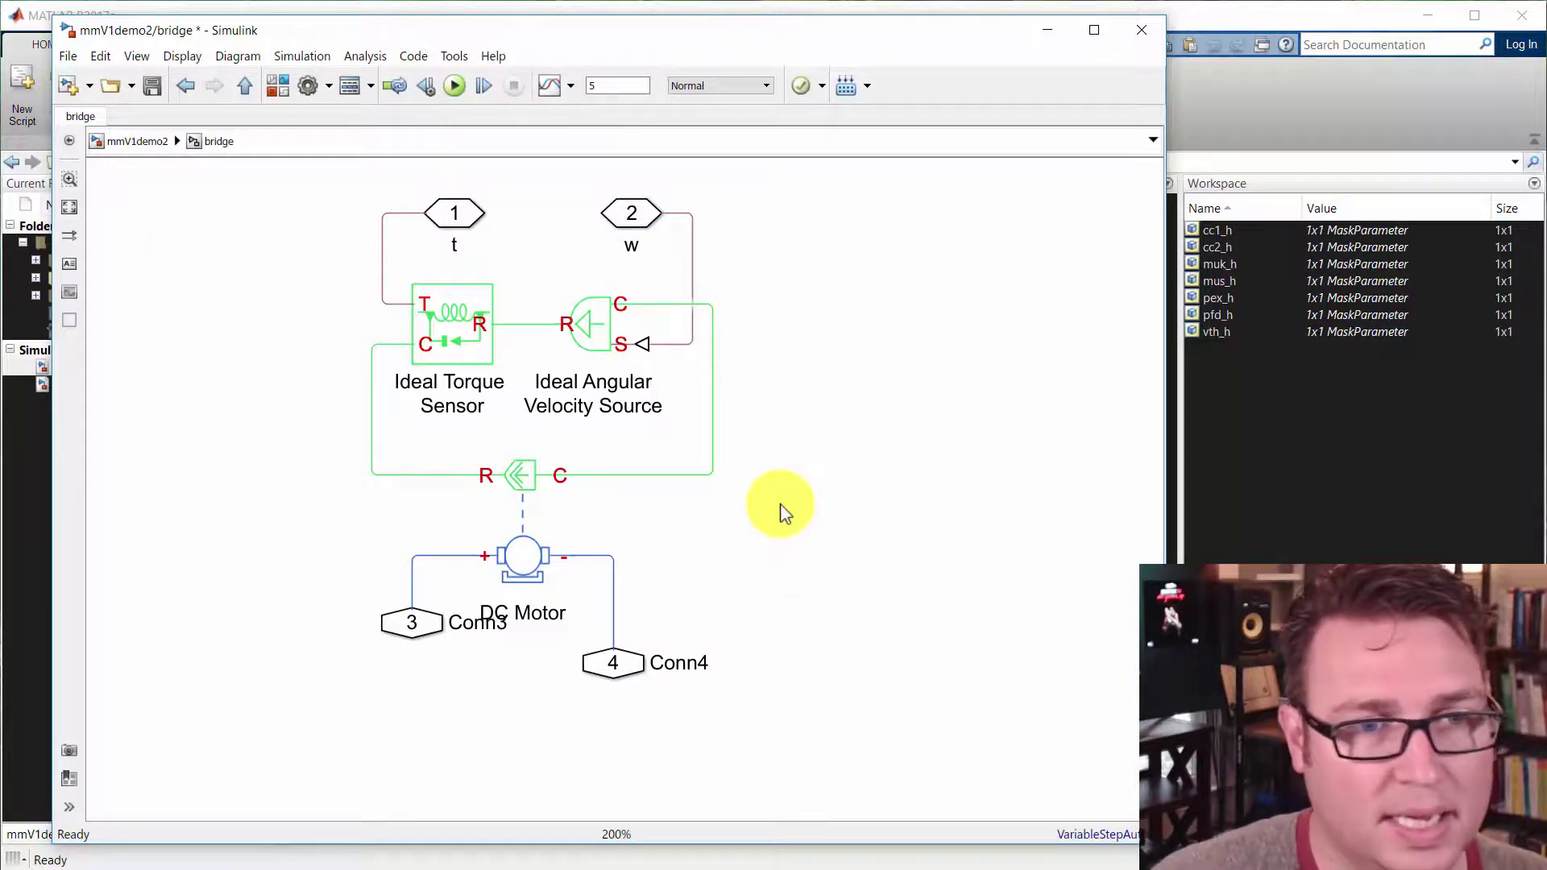
left_click(523, 511)
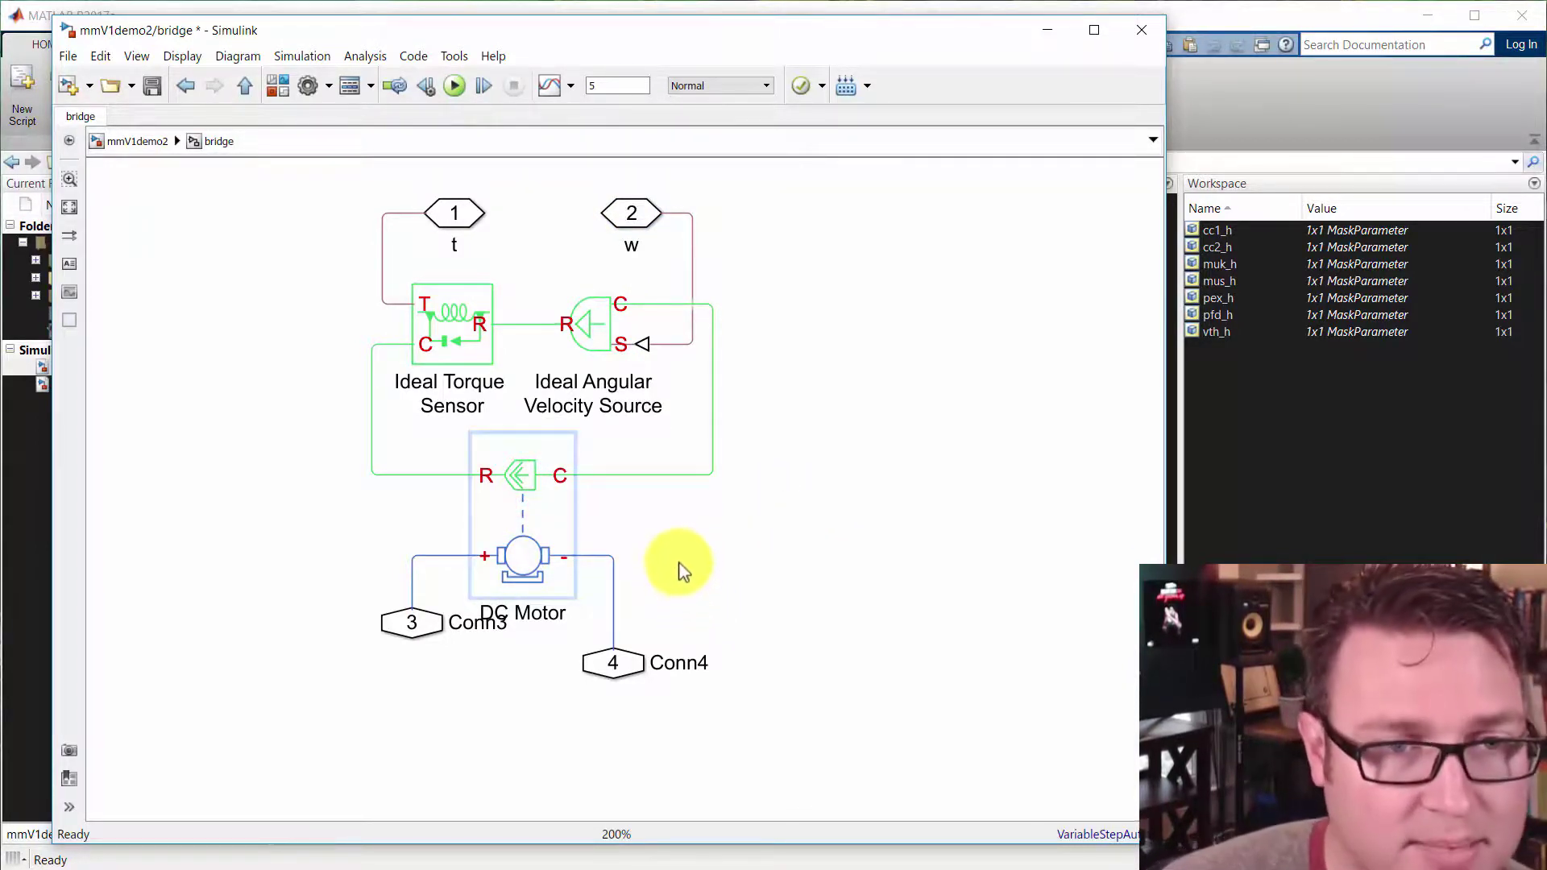
- Delete the DC Motor, converter and port 3, extending the torque sensor's loose line
key("Delete")
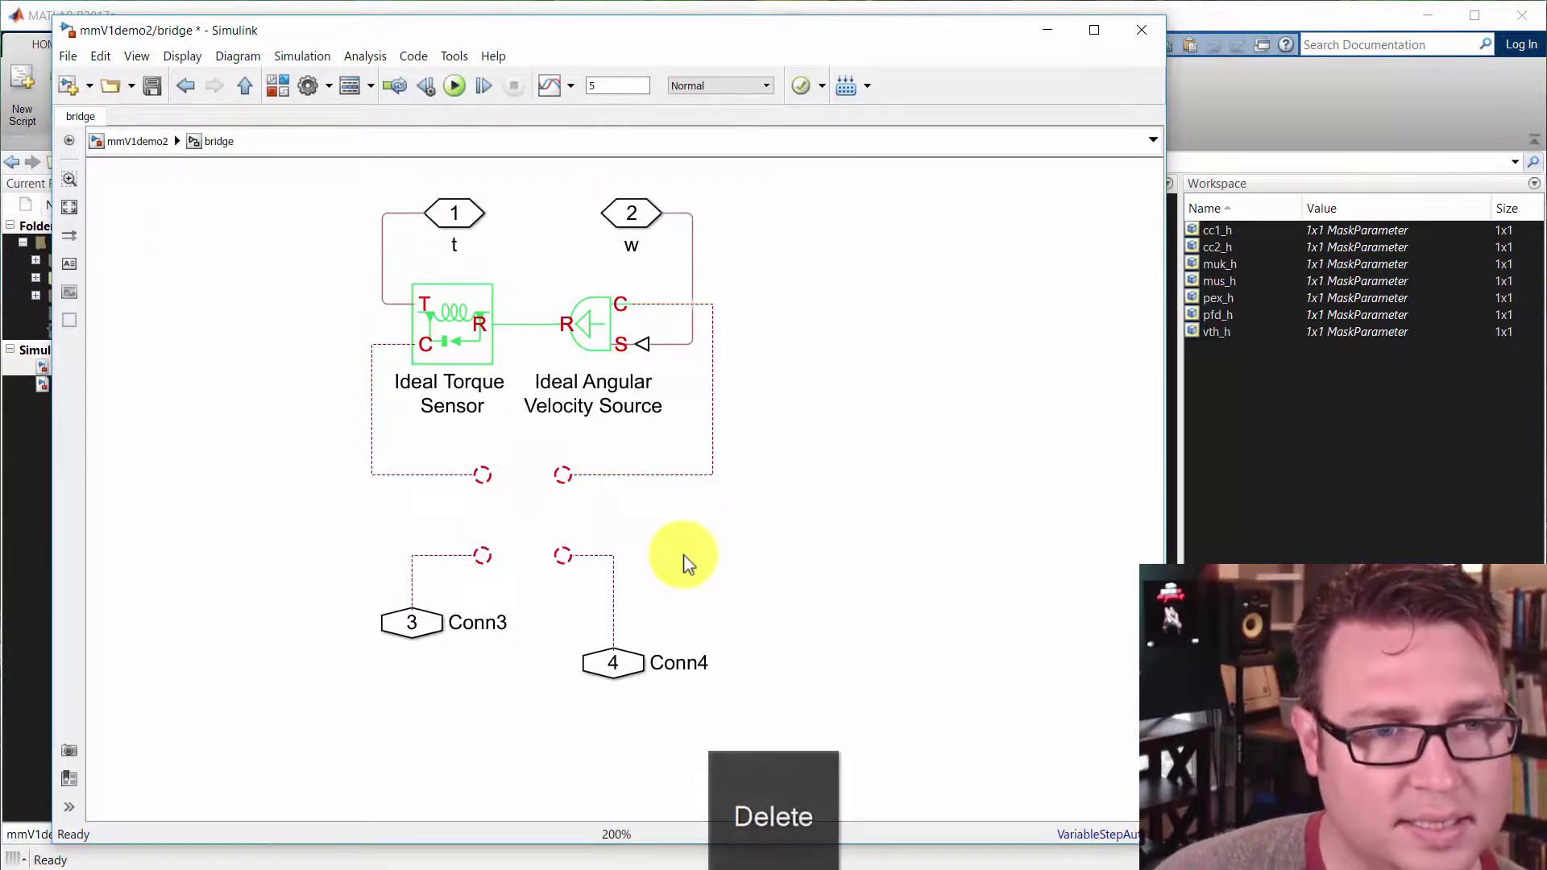
left_click_drag(463, 584, 408, 556)
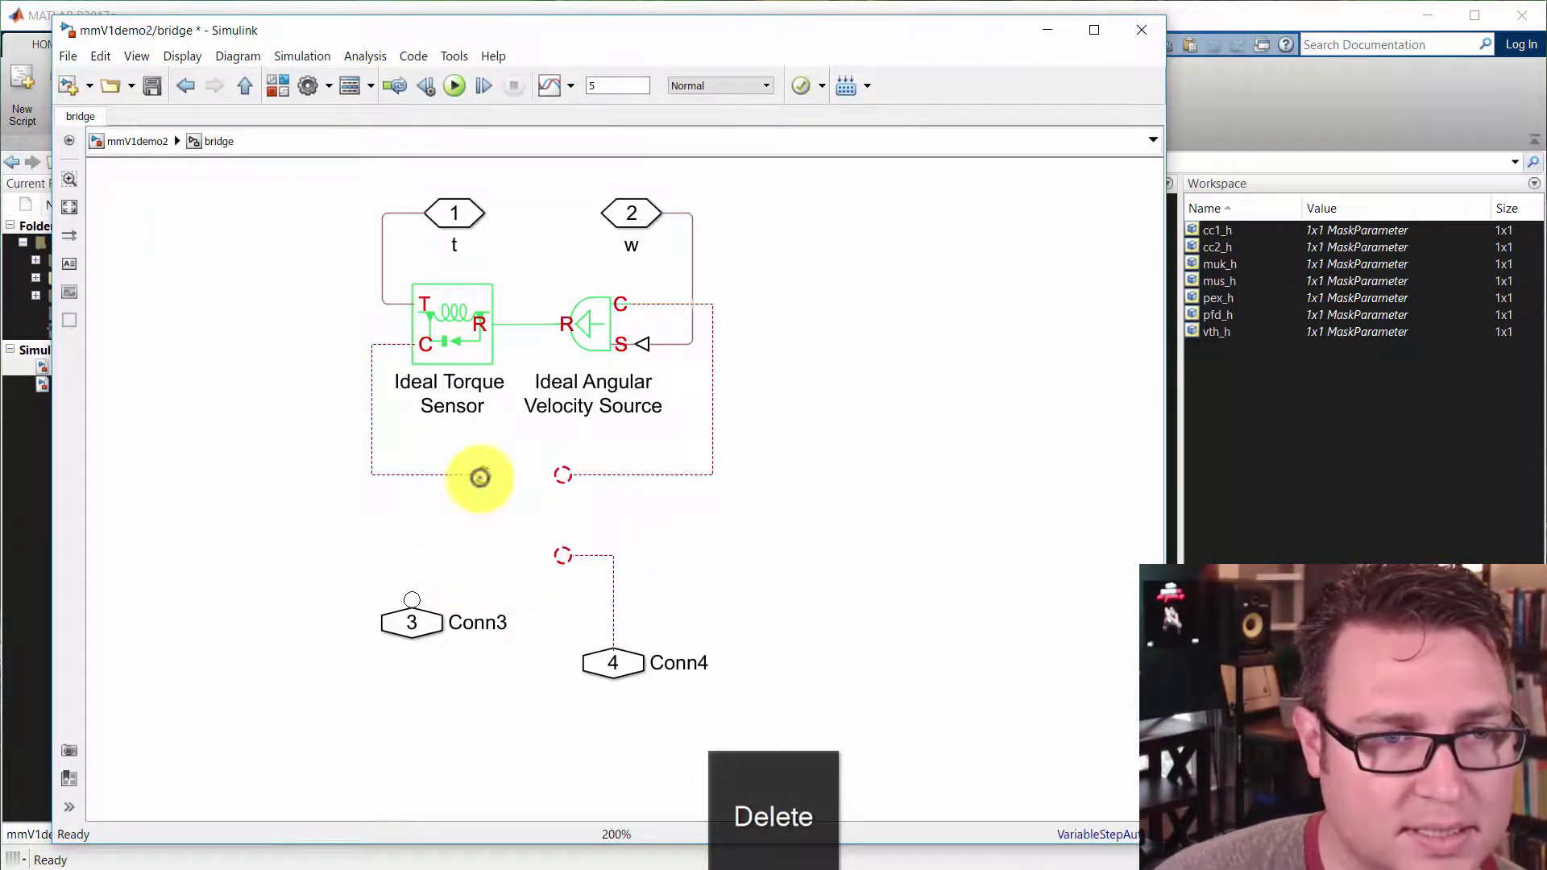
left_click_drag(481, 475, 390, 533)
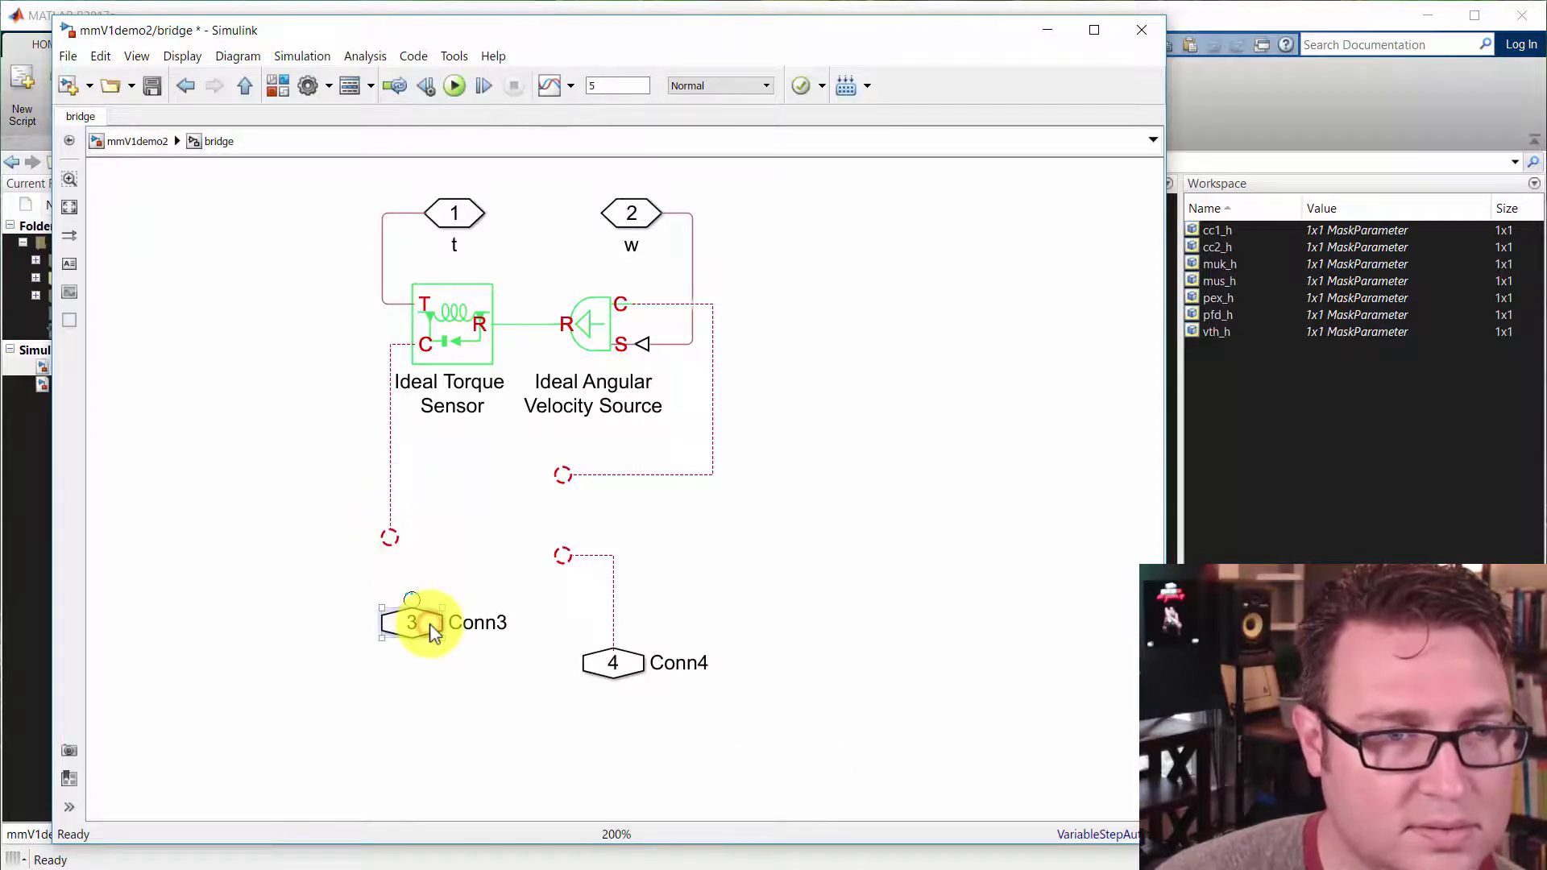
key("Delete")
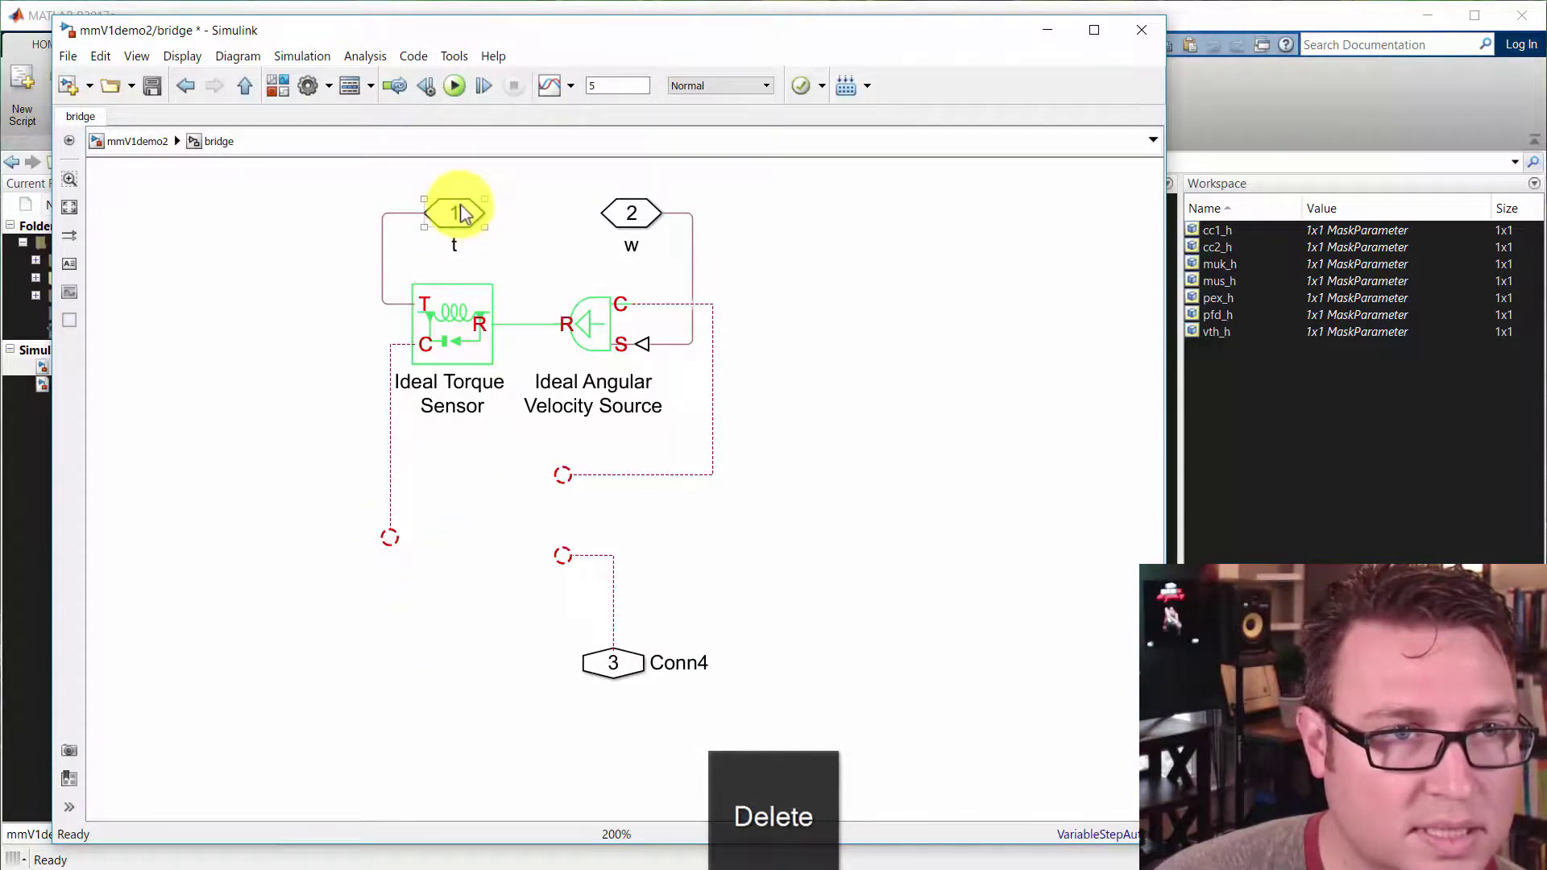
- Add a flipped port named 'R' attached to the torque sensor's C line
left_click_drag(461, 204, 376, 592)
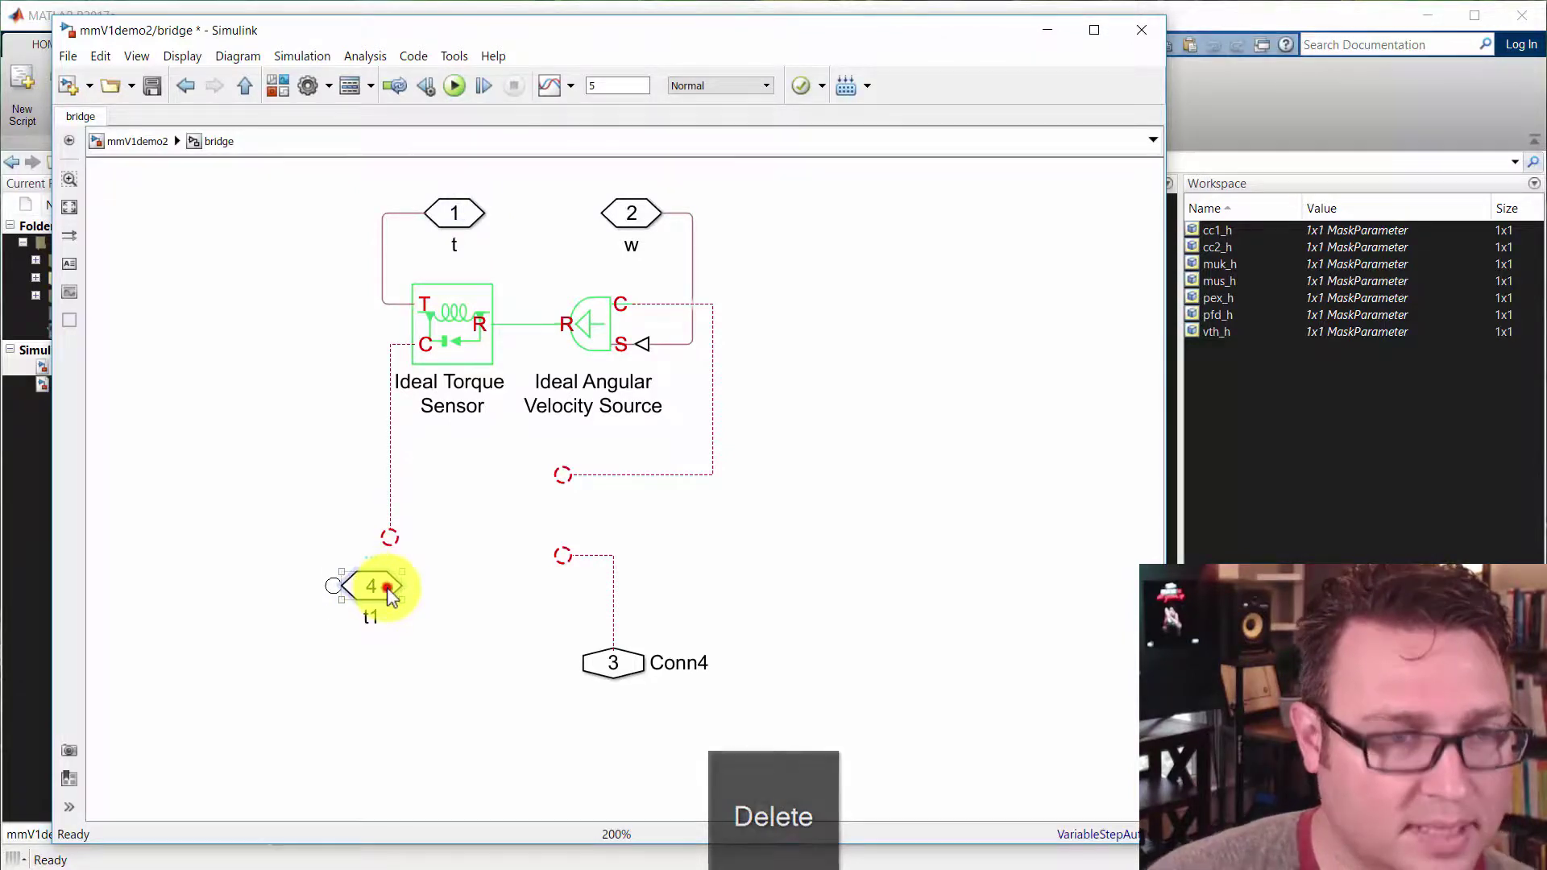
key("ctrl+r")
left_click_drag(383, 592, 363, 541)
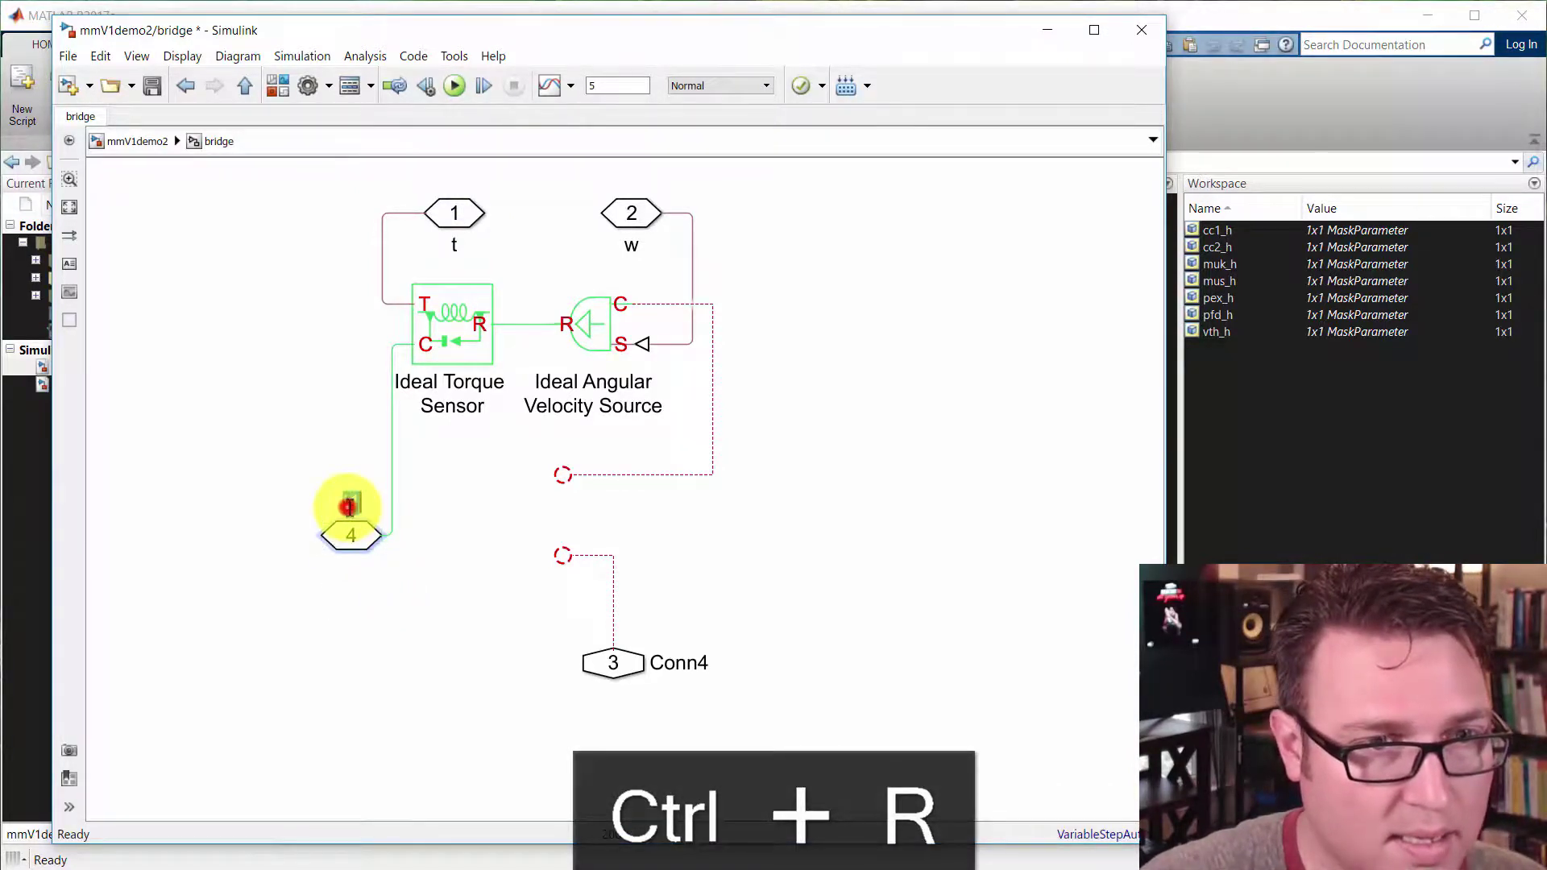
double_click(347, 506)
type("R")
left_click(433, 554)
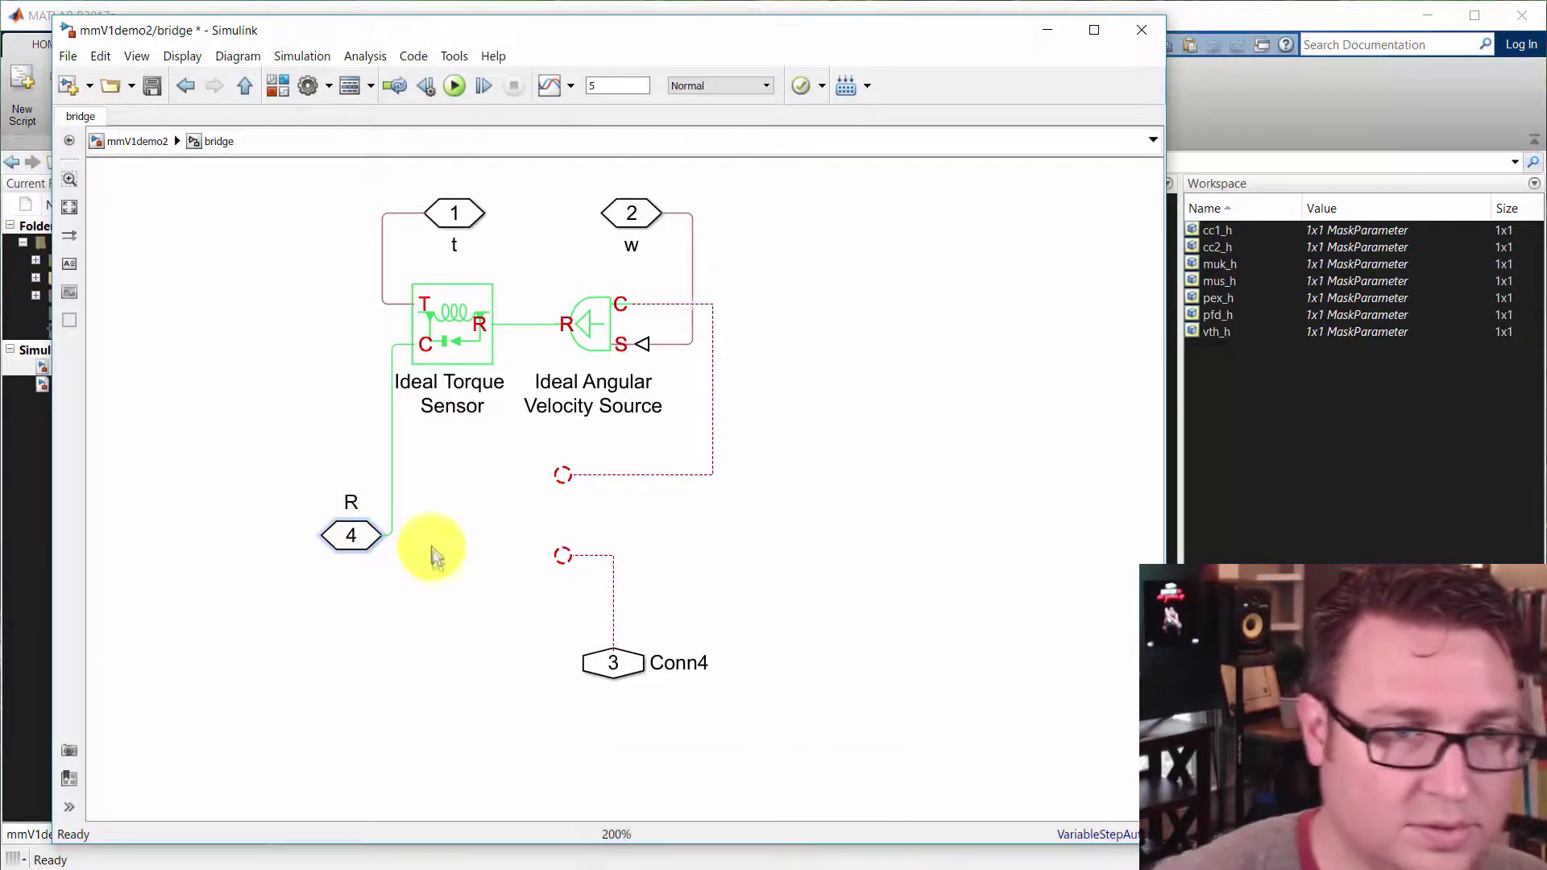
- Replace the leftover port with a flipped port 'C' on the velocity source, level with R
left_click_drag(546, 466, 615, 687)
key("Delete")
mouse_move(621, 215)
left_mouse_down()
mouse_move(615, 515)
mouse_move(645, 515)
mouse_move(691, 419)
mouse_move(629, 303)
left_mouse_up()
left_click(612, 516)
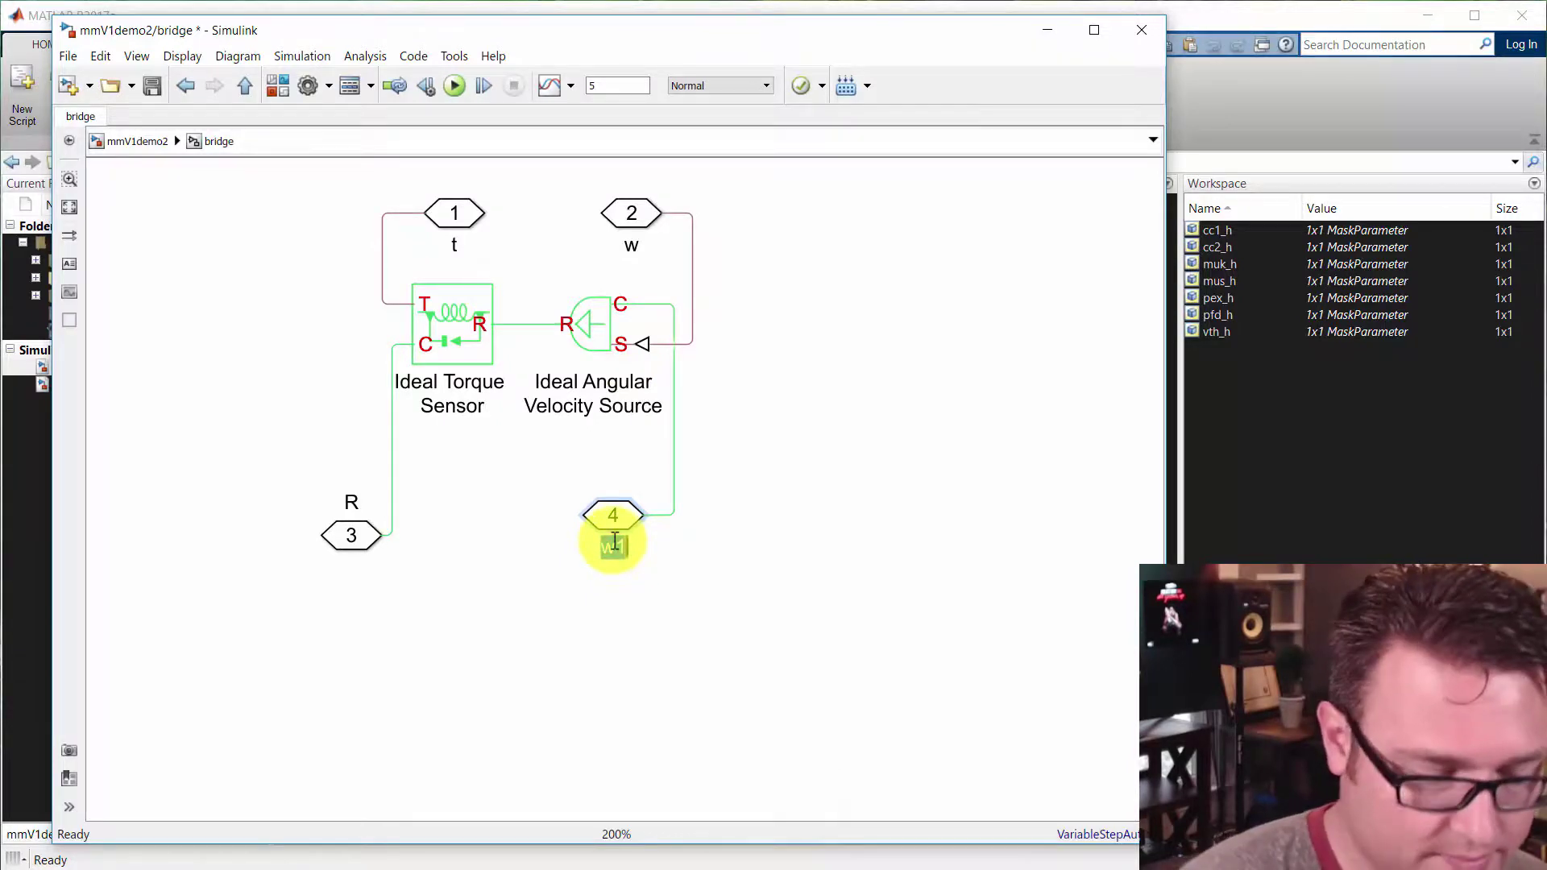
left_click(597, 602)
left_click(608, 520)
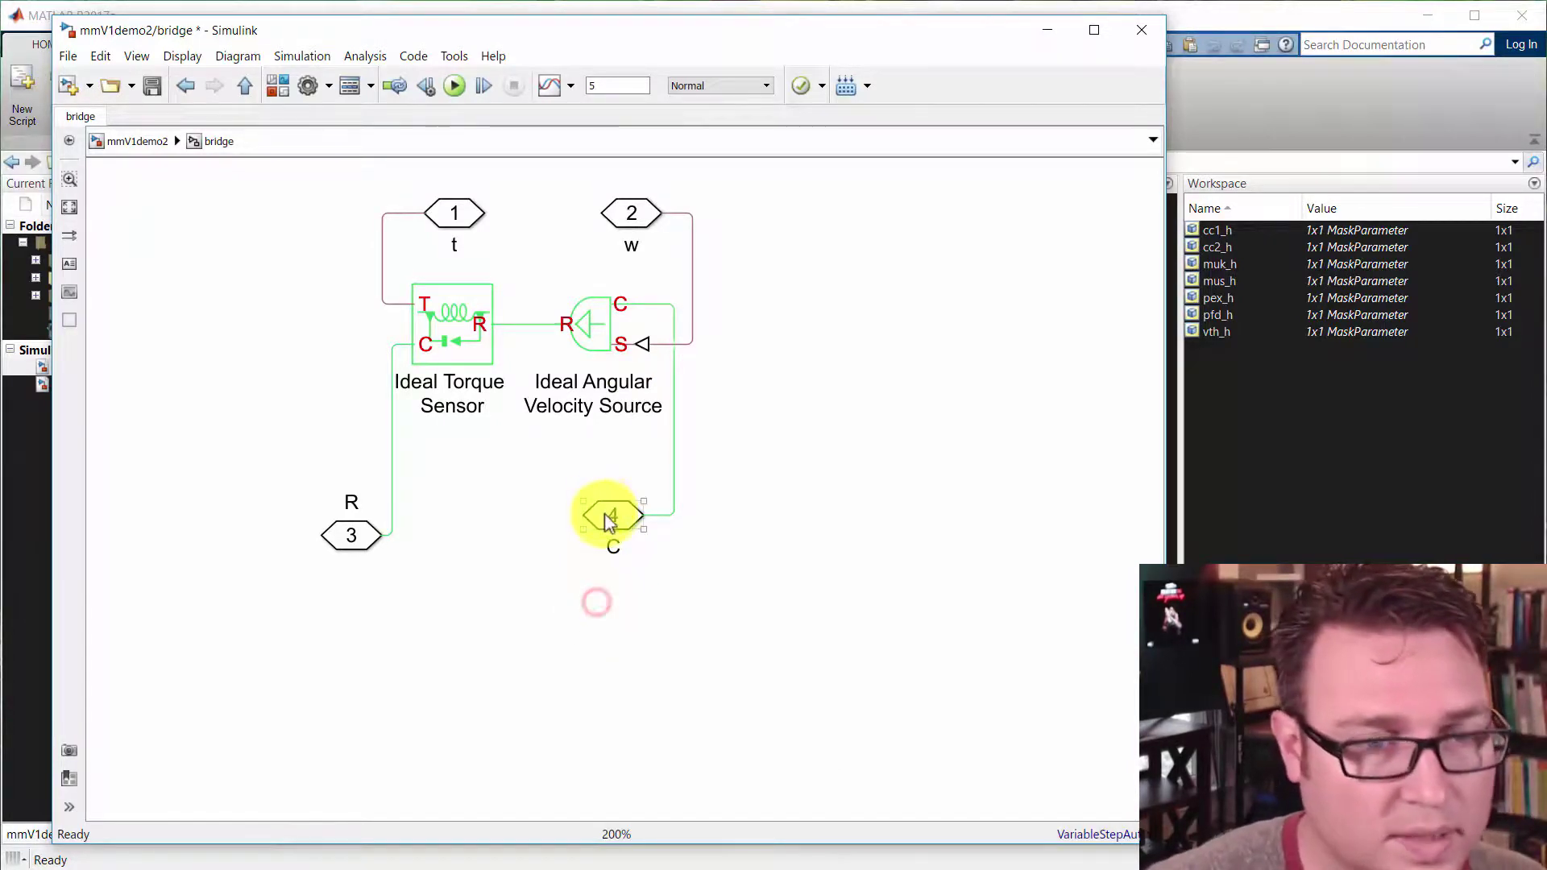
key("ctrl+r")
key("ctrl+r")
left_click_drag(613, 515, 776, 531)
left_click(608, 569)
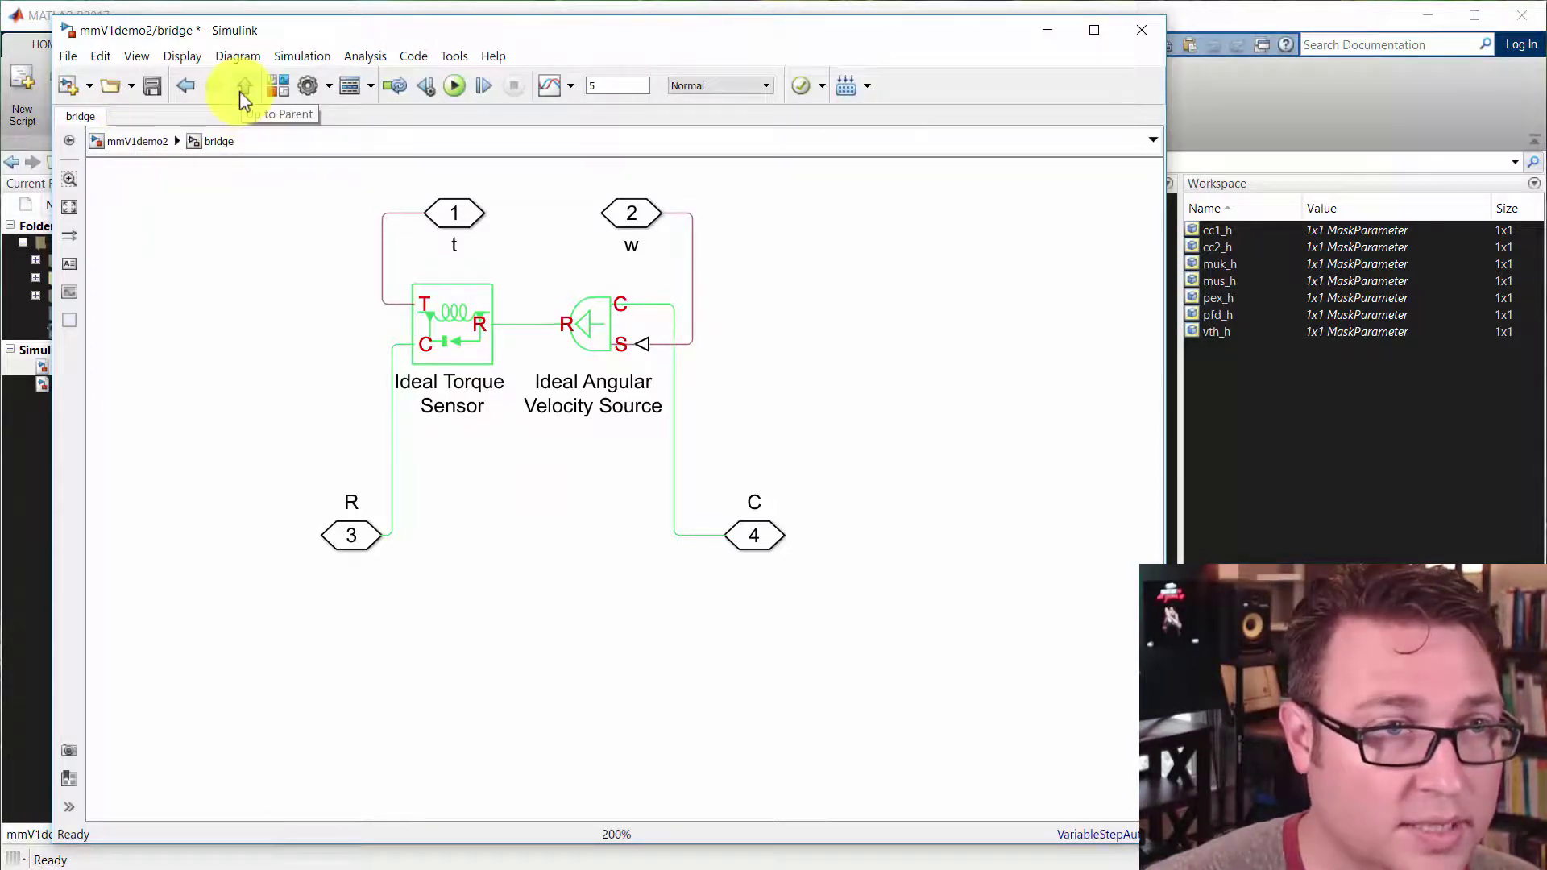
- At the top level, delete the 6VDC source, ground and their wires
key("Escape")
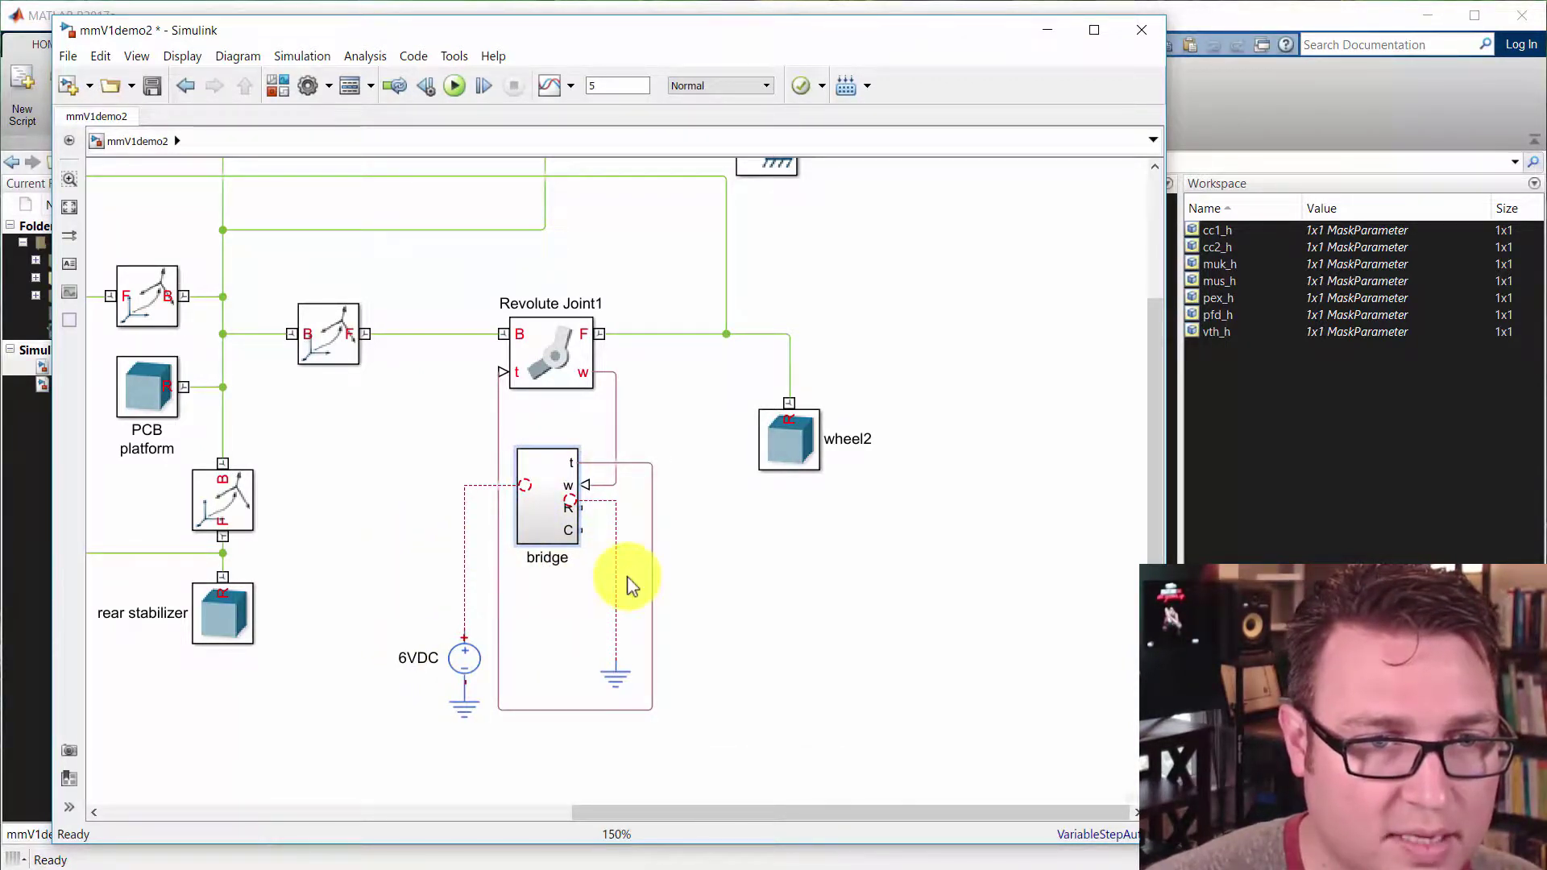
left_click_drag(632, 604, 613, 679)
key("Delete")
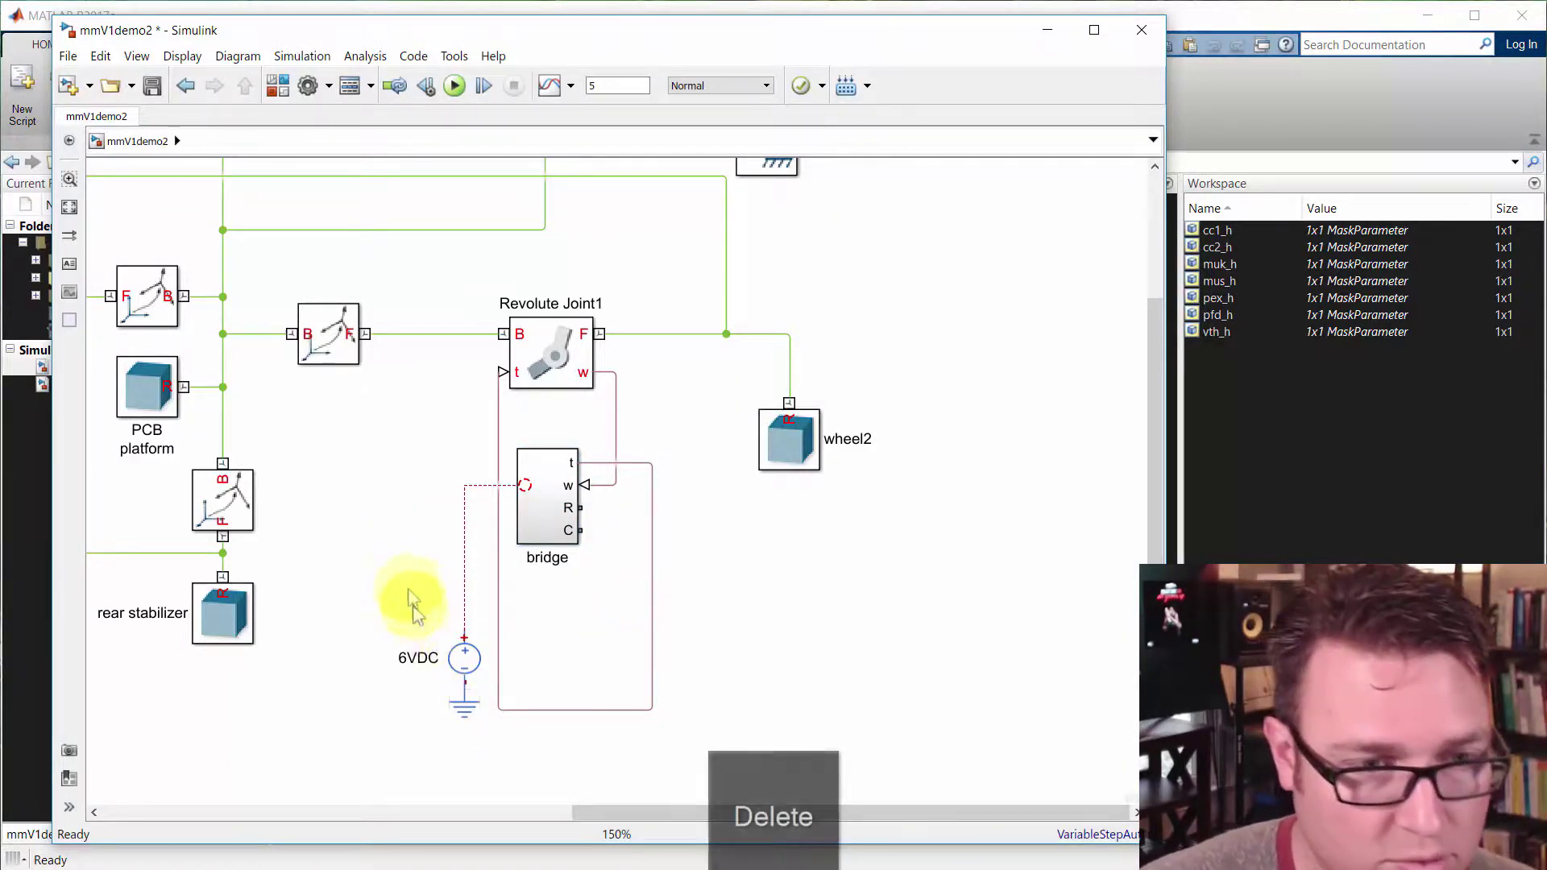
left_click_drag(408, 593, 471, 730)
key("Delete")
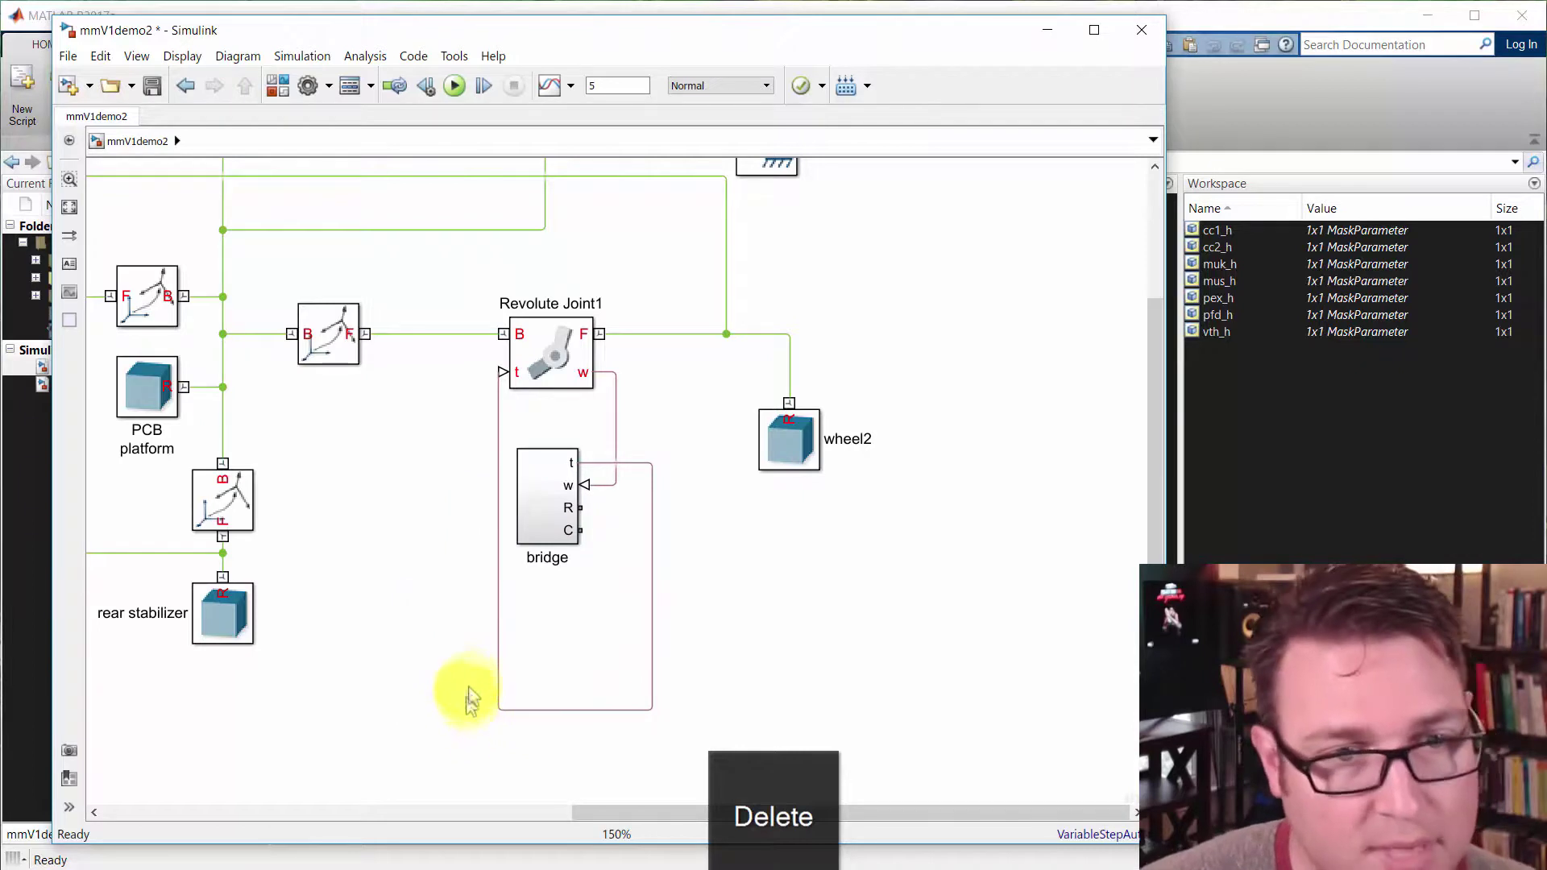
- Wire Revolute Joint1's w output to bridge's w input and reopen bridge
left_click(574, 492)
left_click_drag(591, 481, 563, 477)
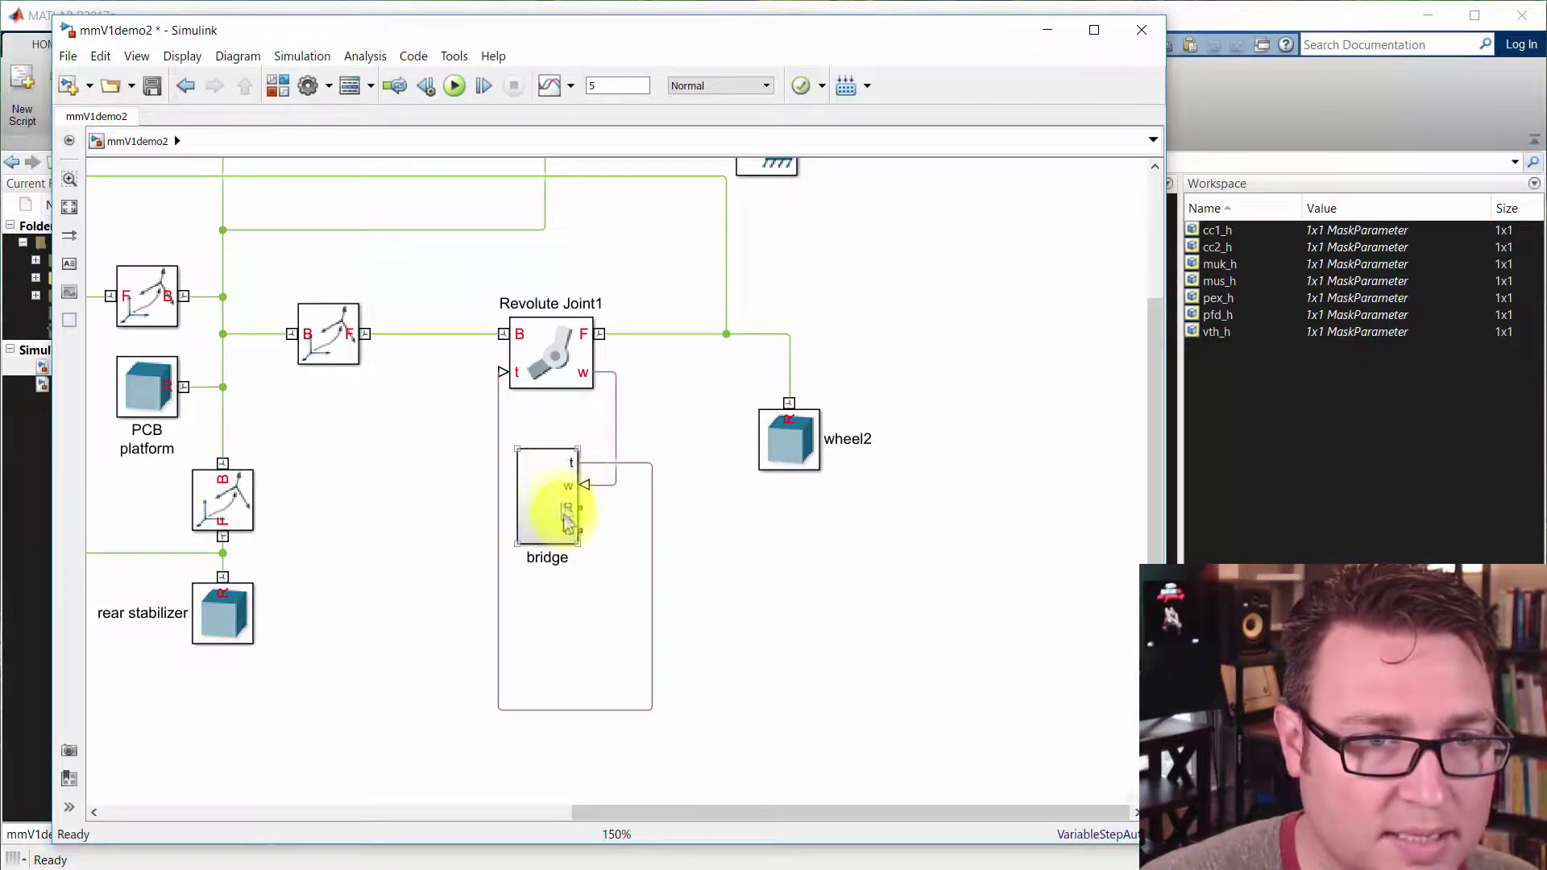
left_click(550, 518)
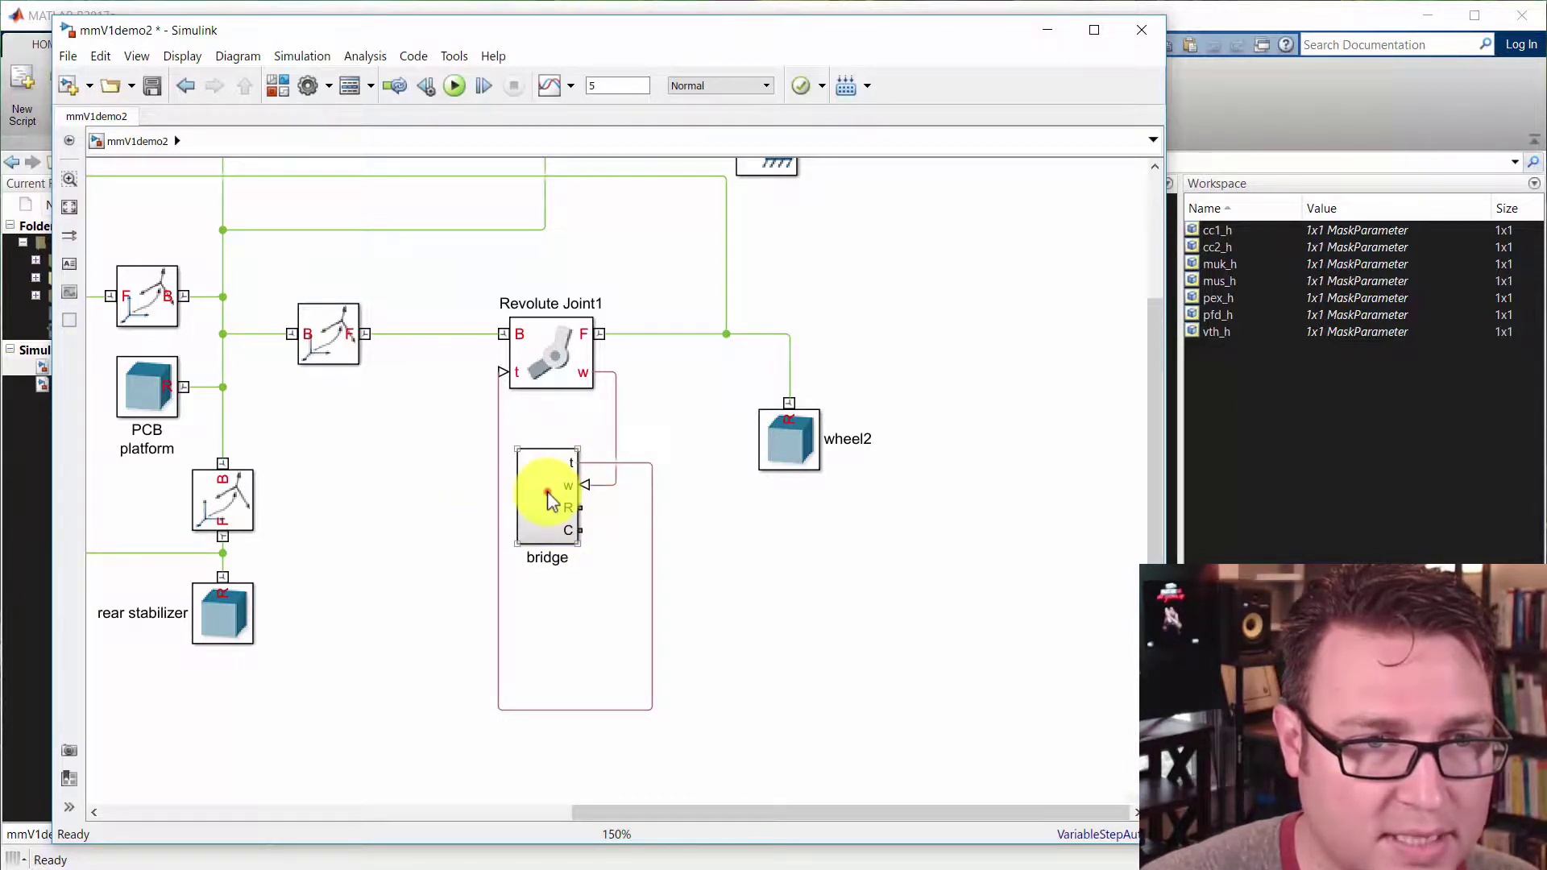
double_click(548, 498)
- Set port location to Left for ports t and R, keeping port C on Right
double_click(452, 222)
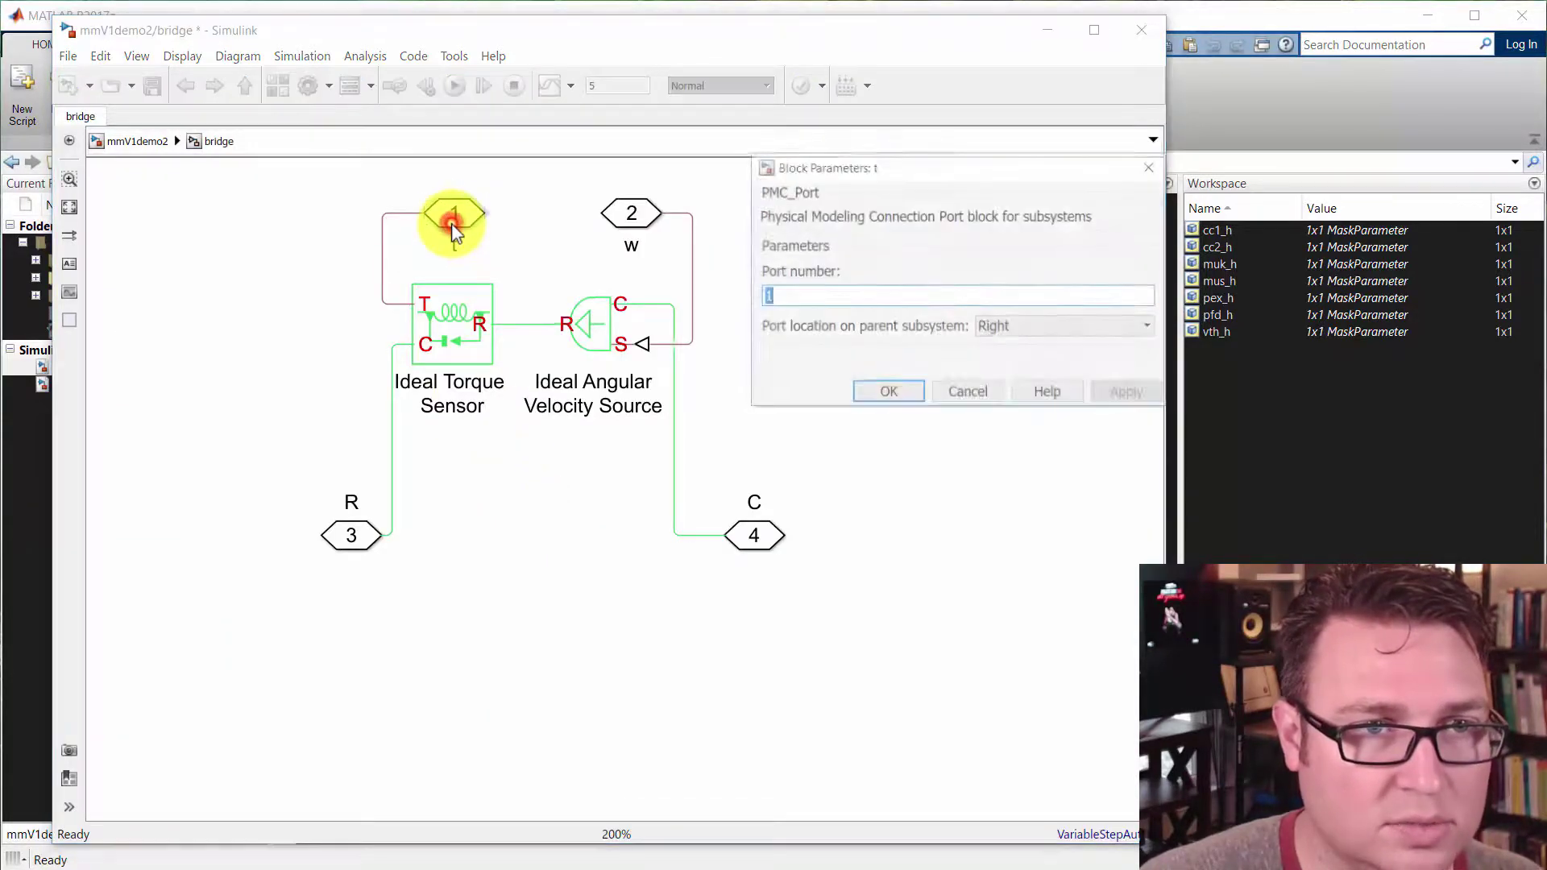
left_click(994, 327)
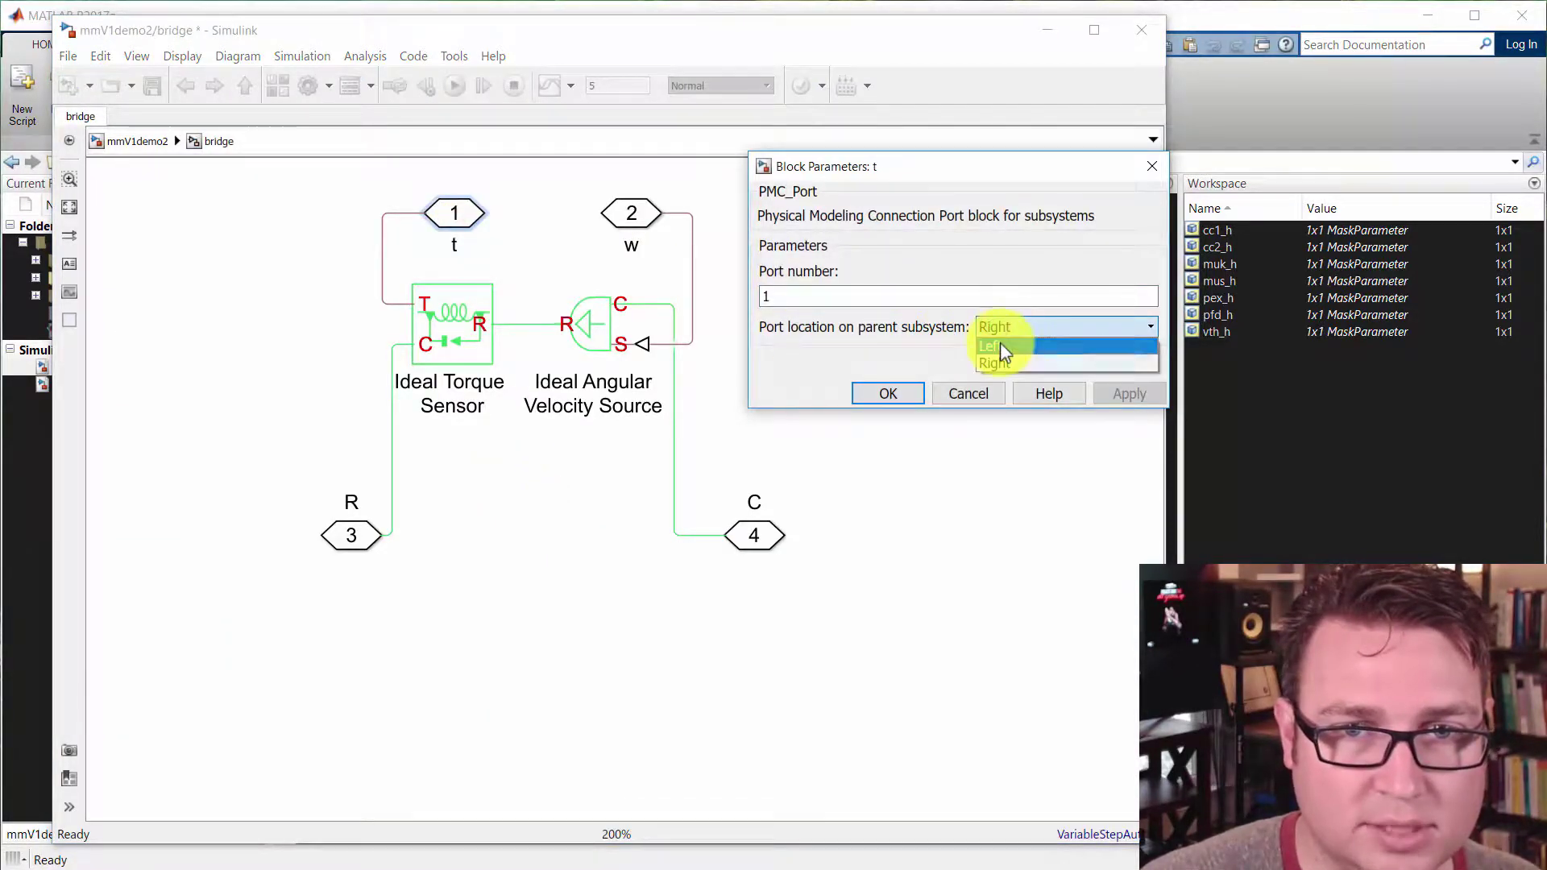
left_click(999, 344)
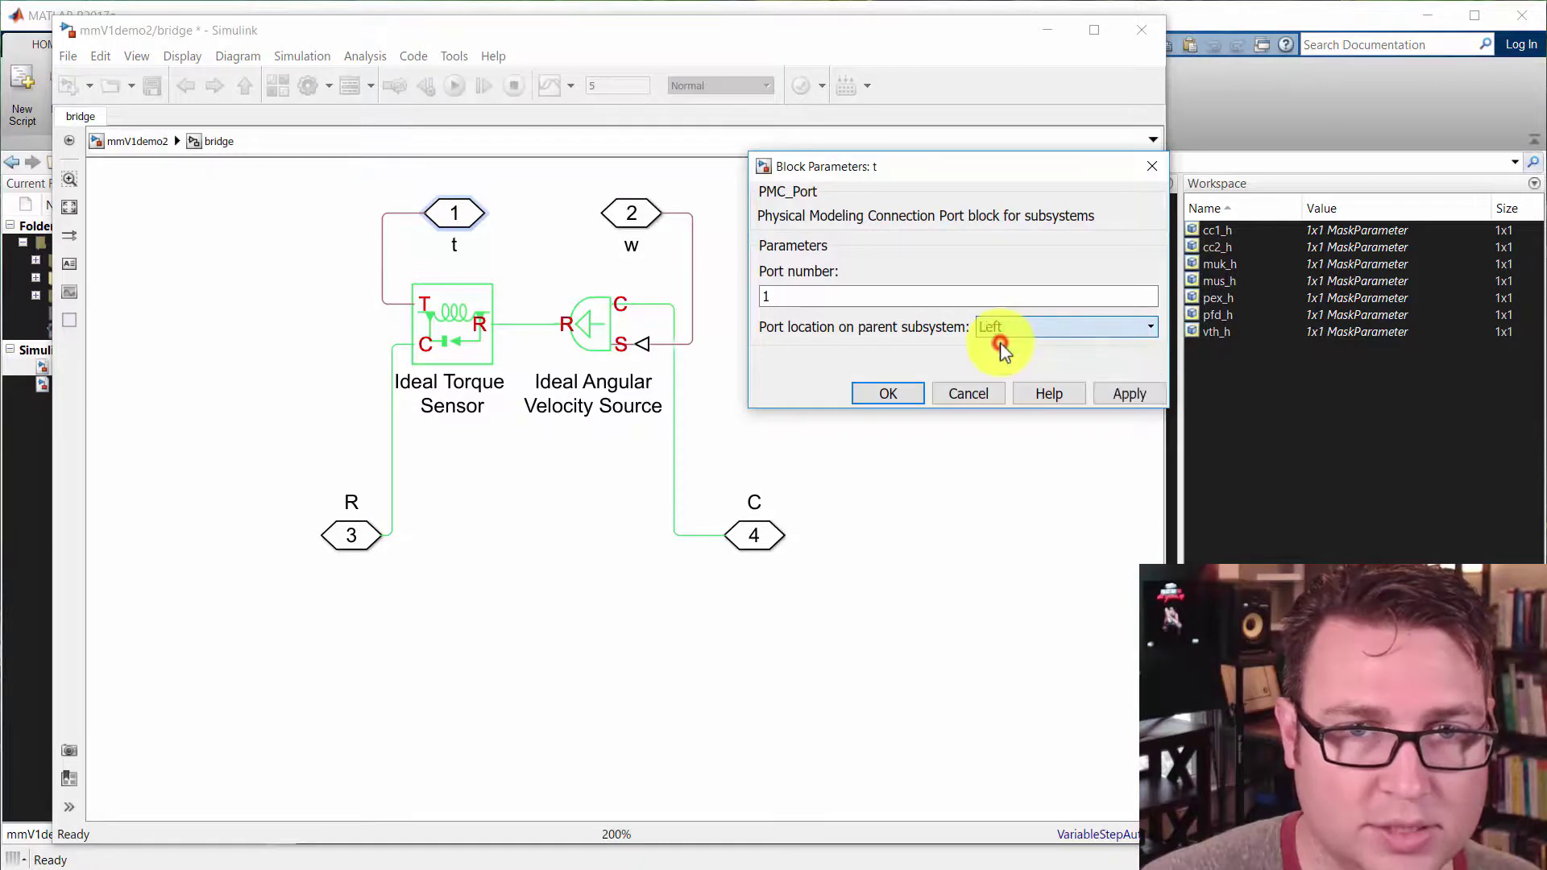
left_click(896, 392)
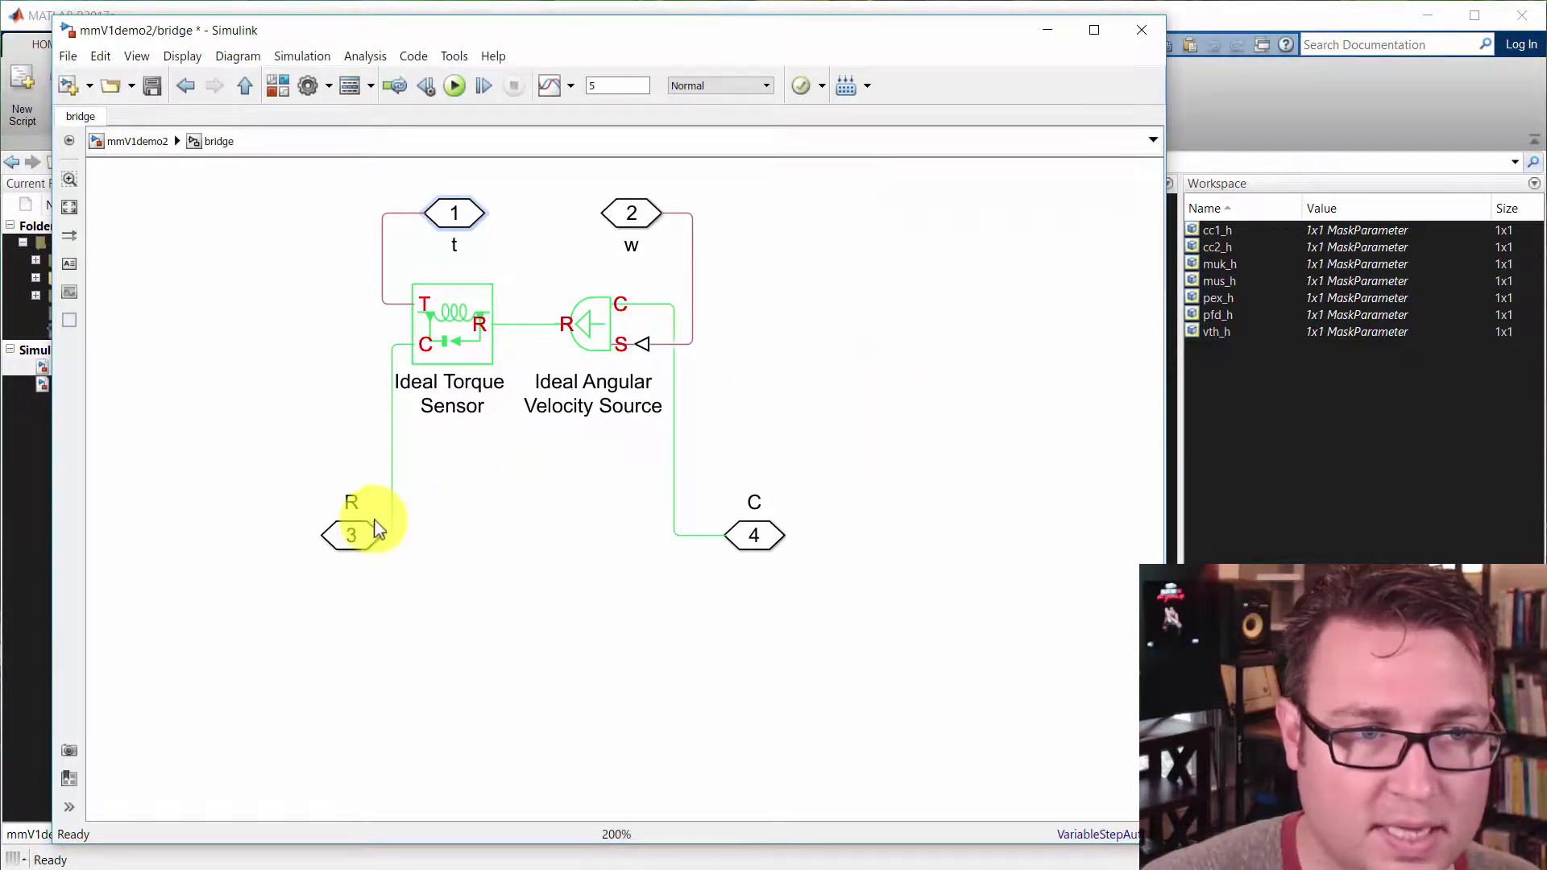
left_click(358, 540)
double_click(359, 540)
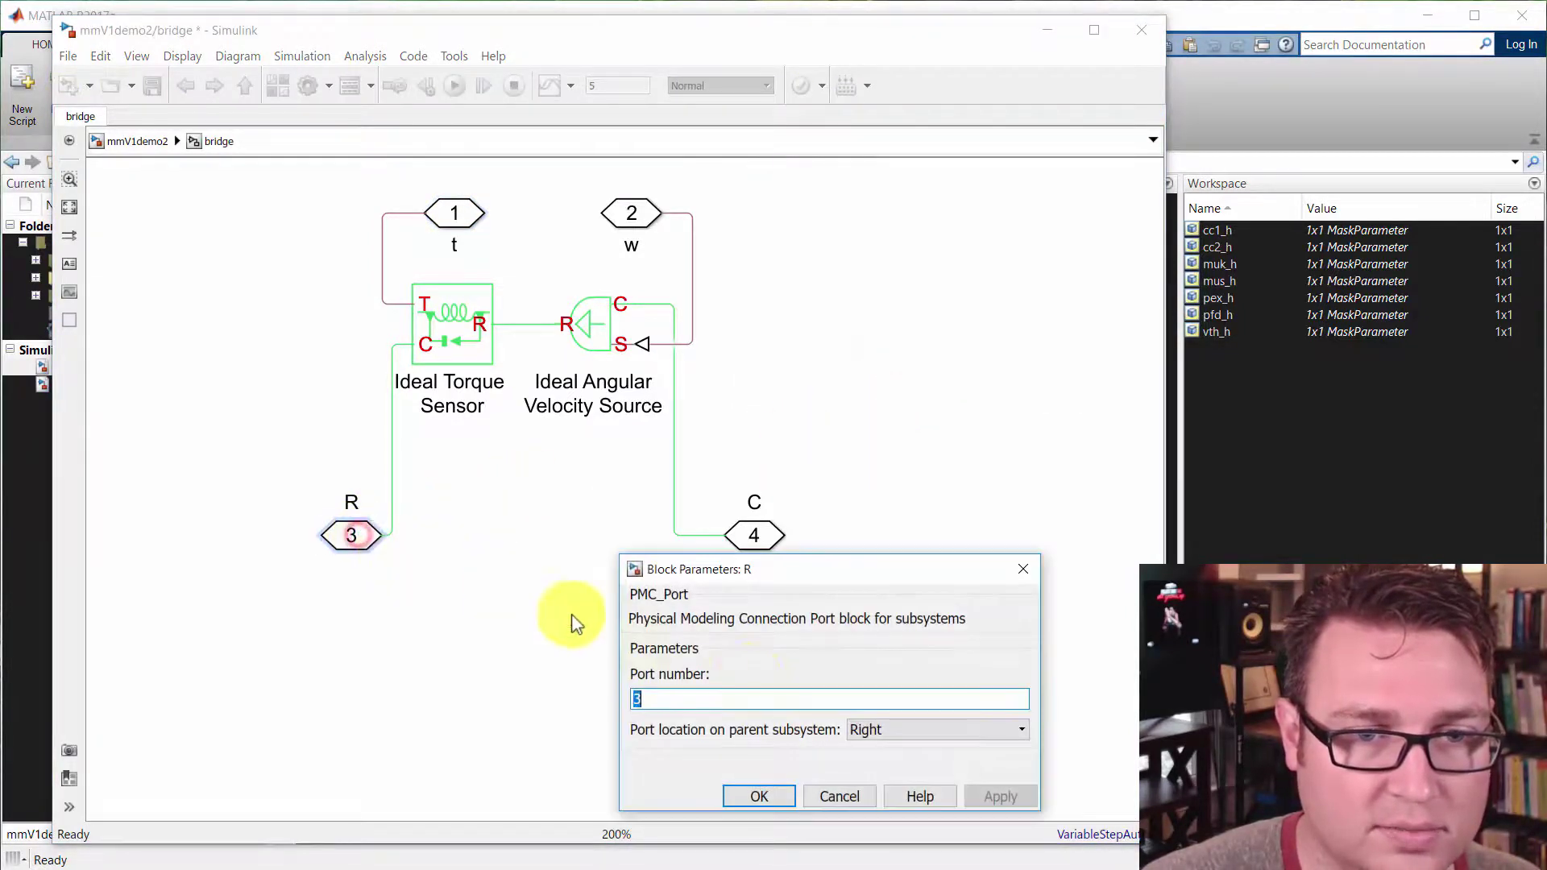
left_click(891, 733)
left_click(876, 751)
left_click(768, 796)
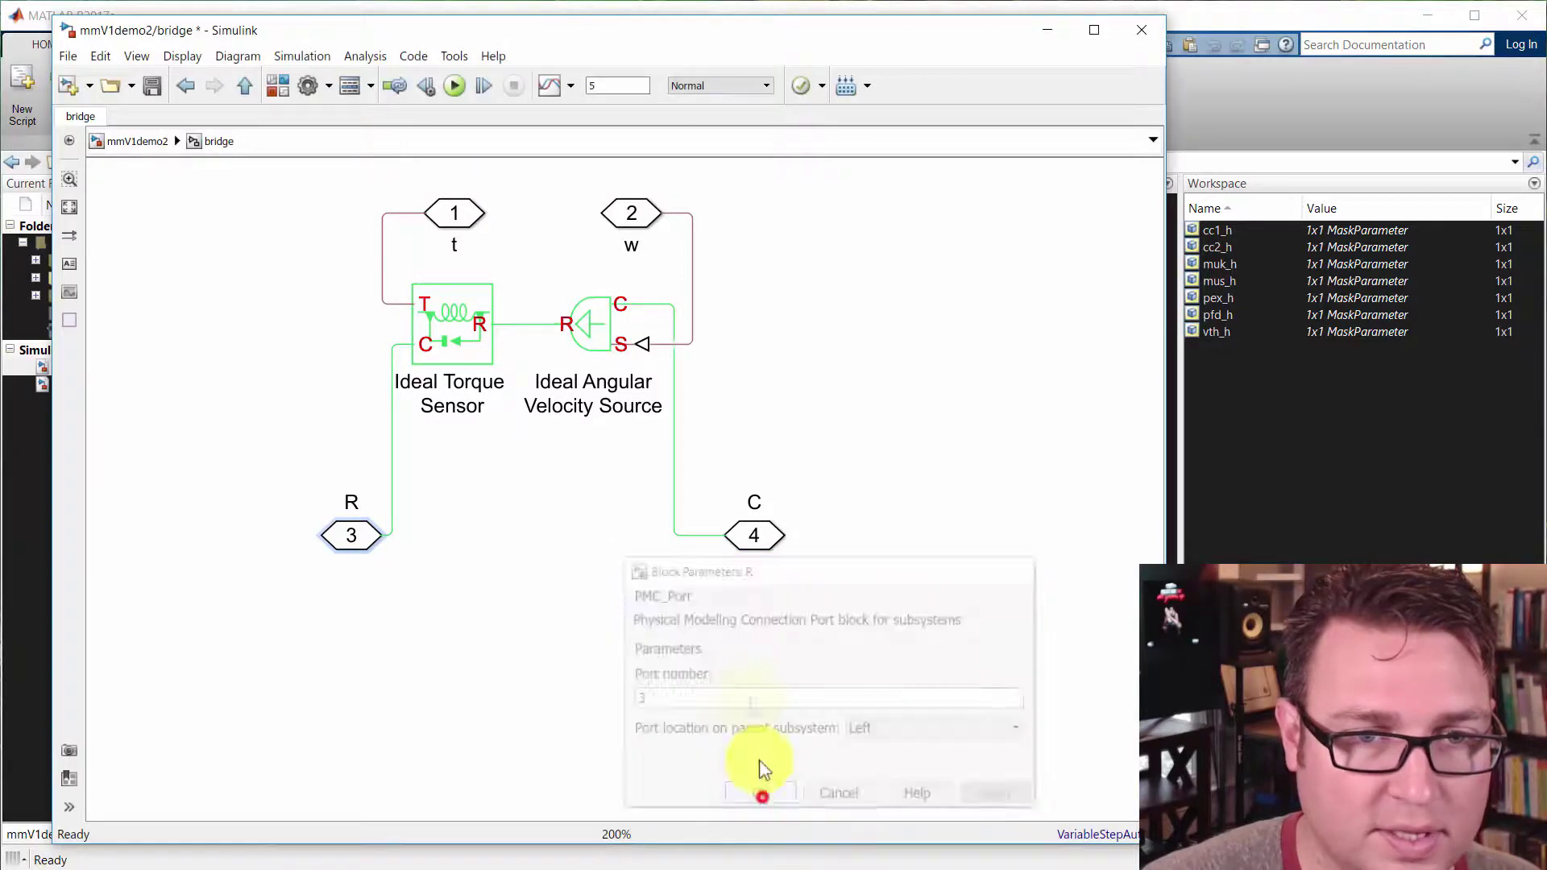
double_click(750, 536)
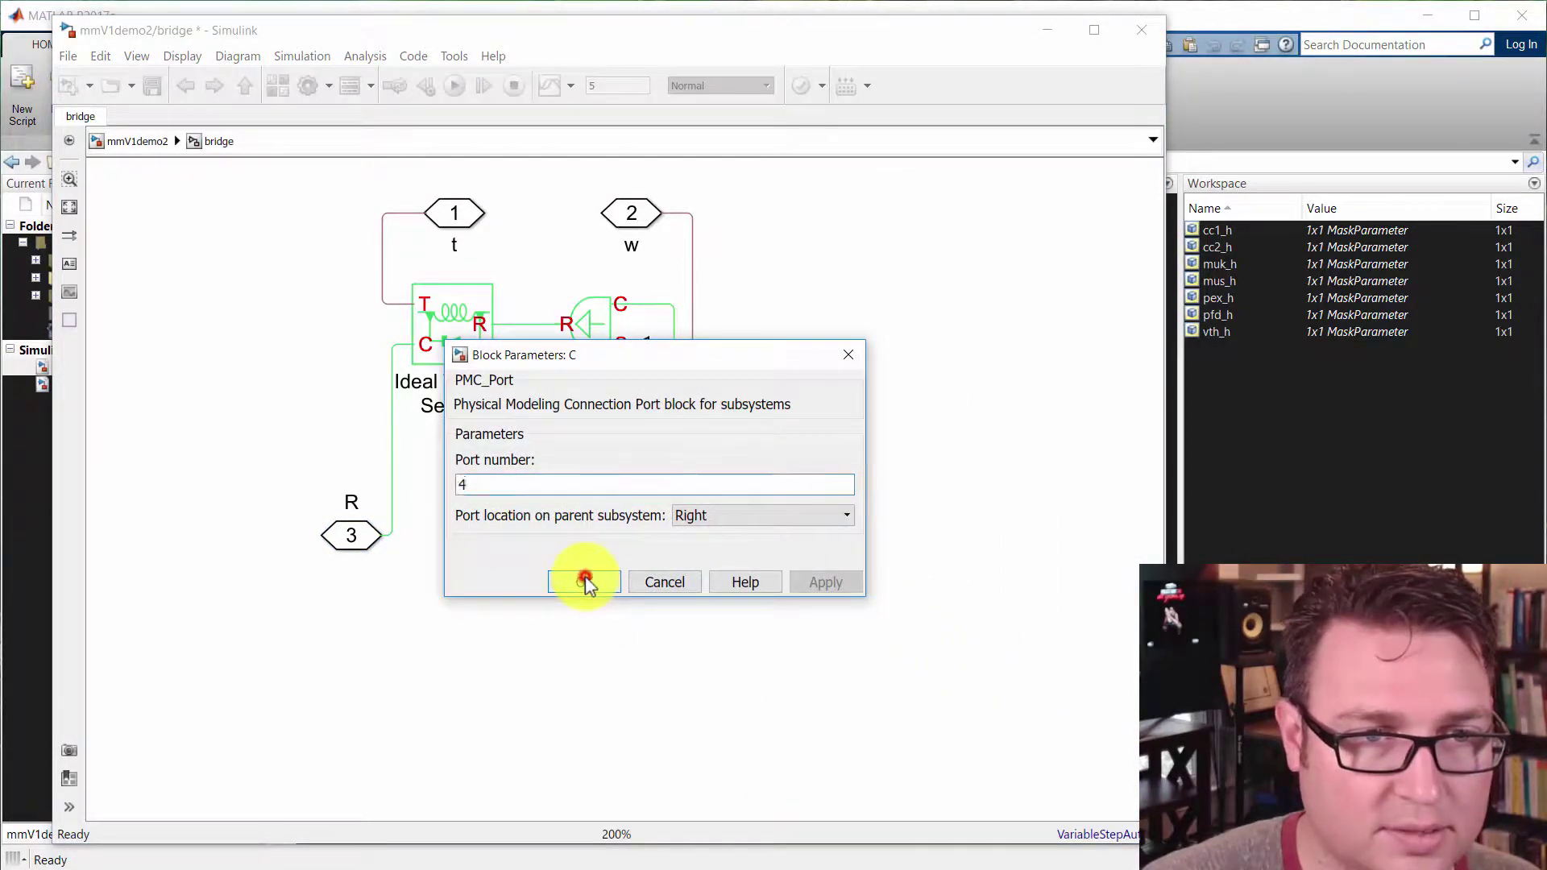
left_click(584, 581)
- Shorten the t and w connections between Revolute Joint1 and bridge
key("Escape")
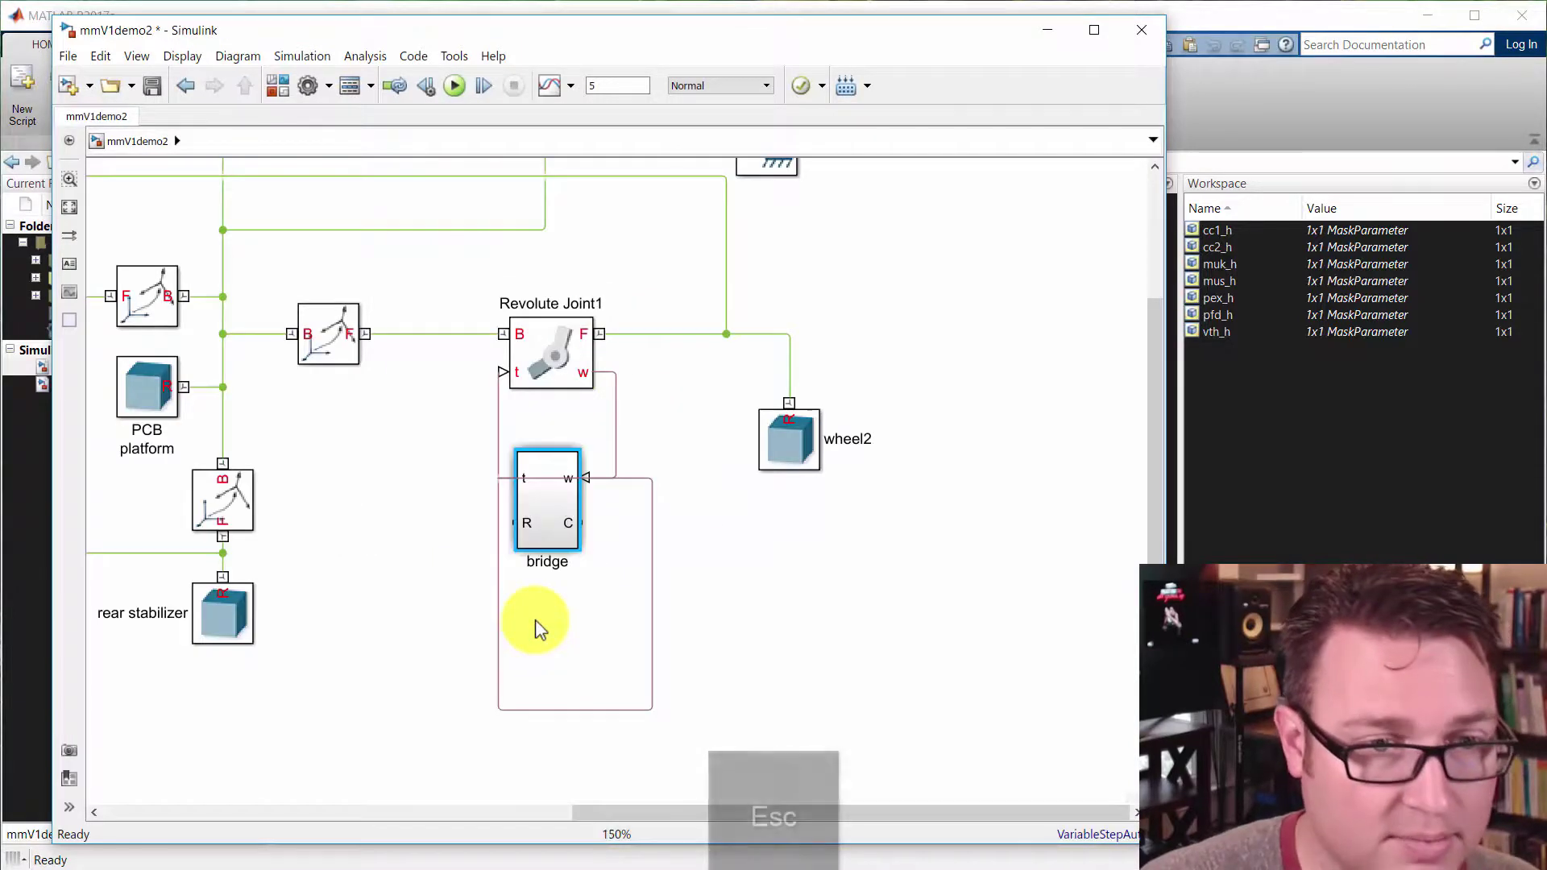
left_click(599, 594)
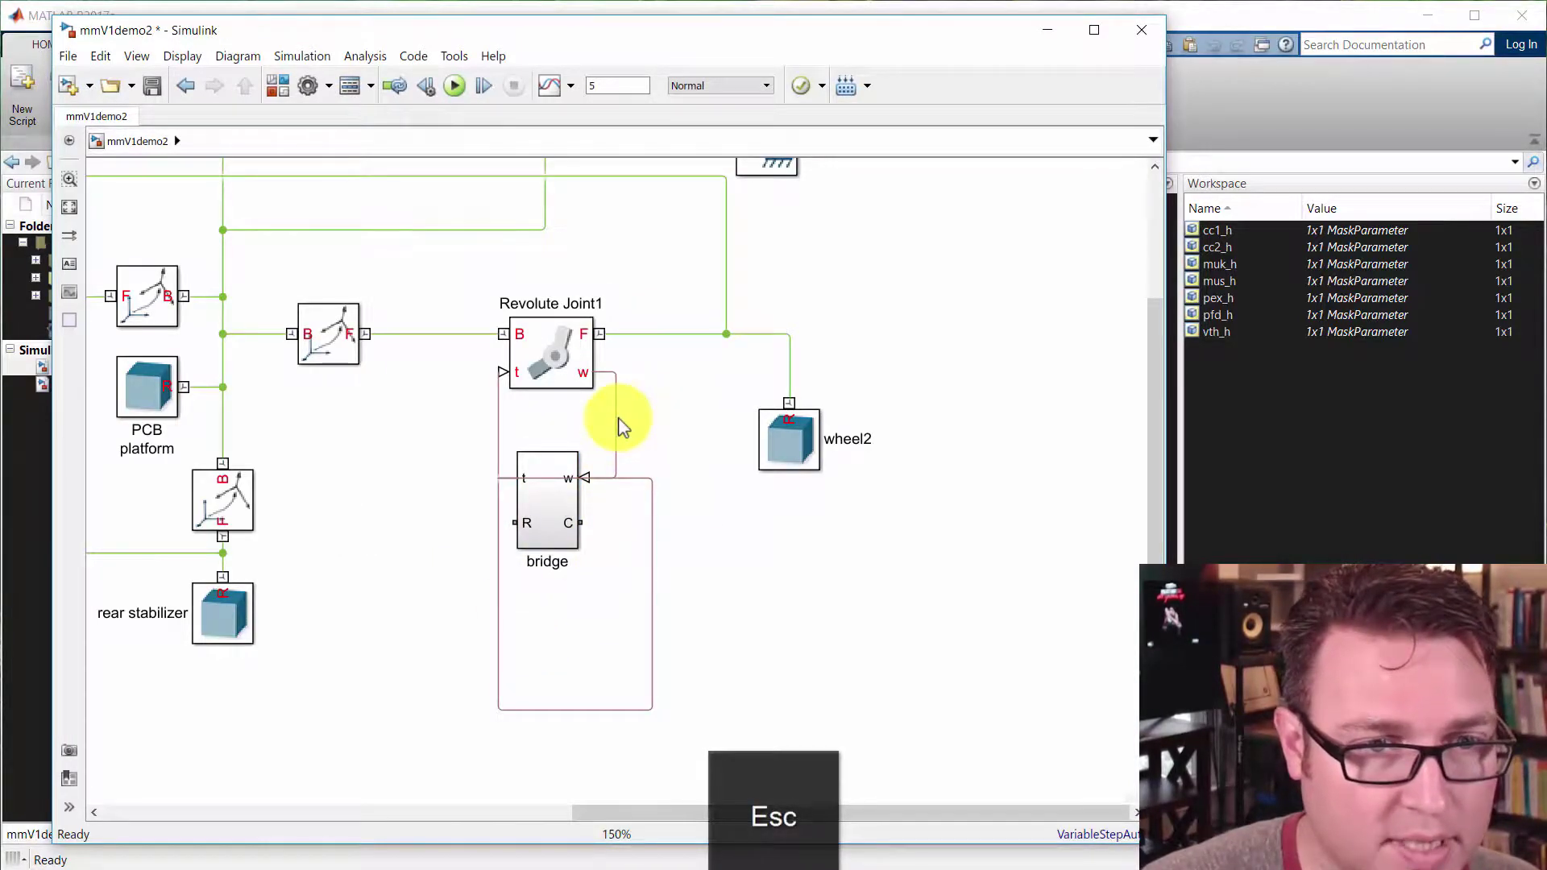
left_click_drag(619, 423, 709, 596)
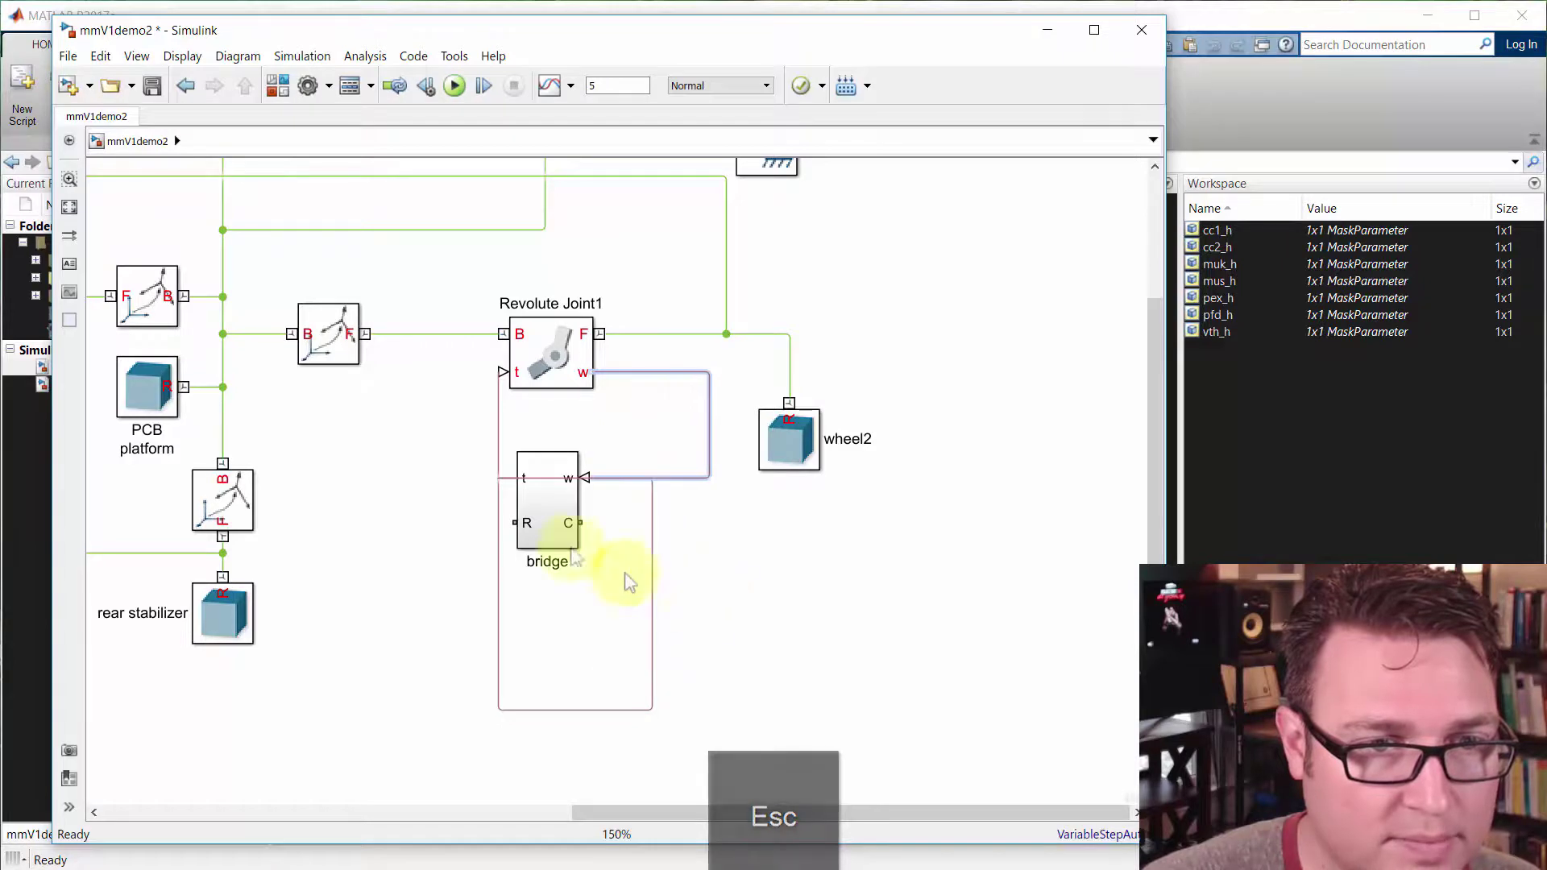
left_click(518, 482)
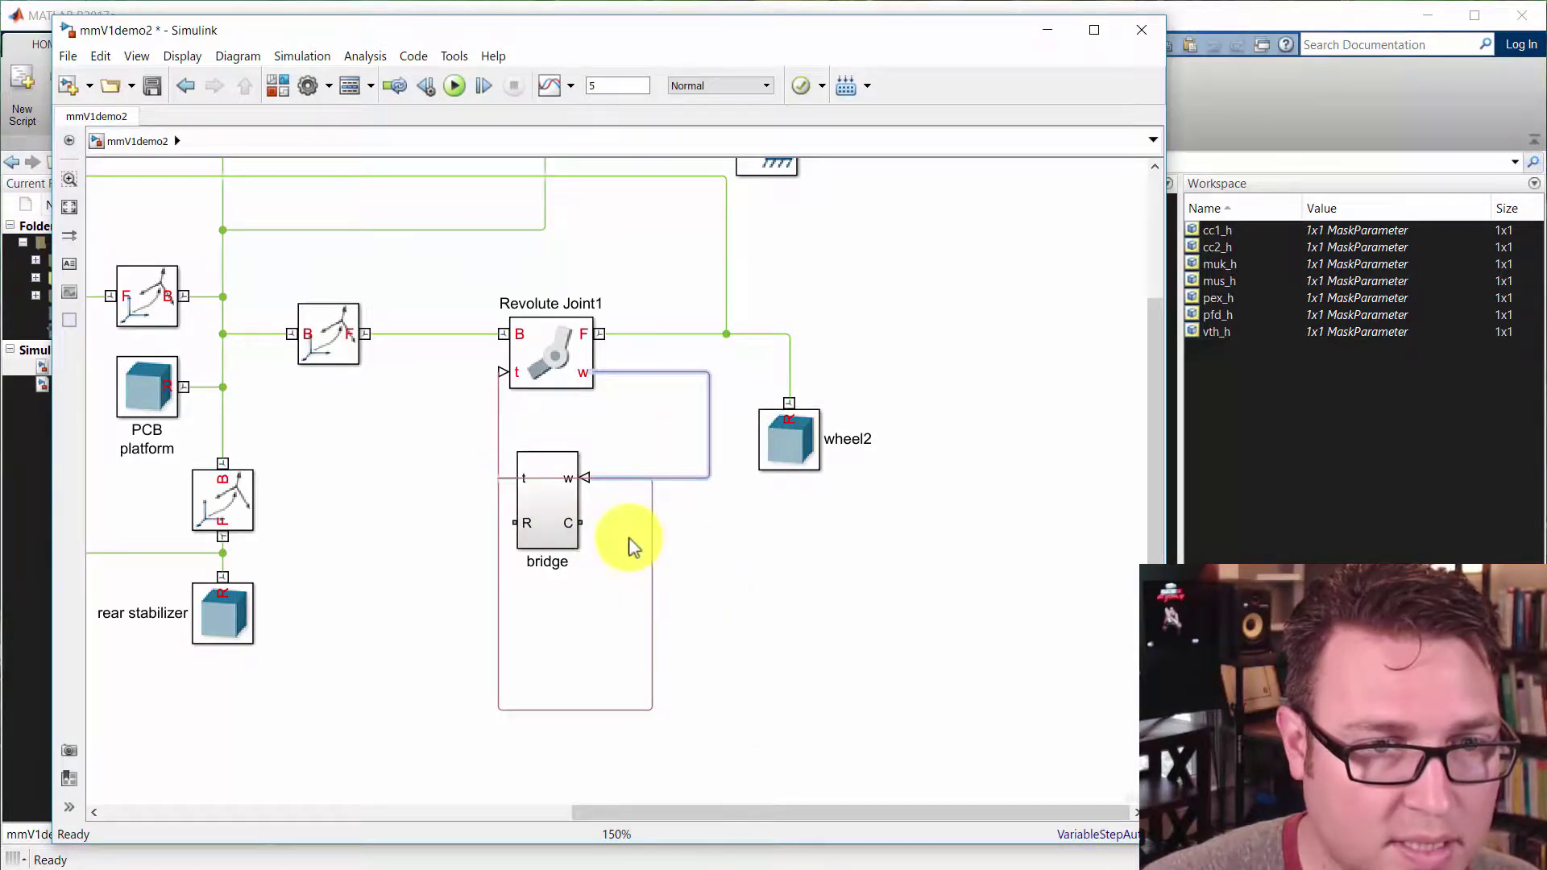
left_click(659, 538)
left_click_drag(652, 539, 487, 463)
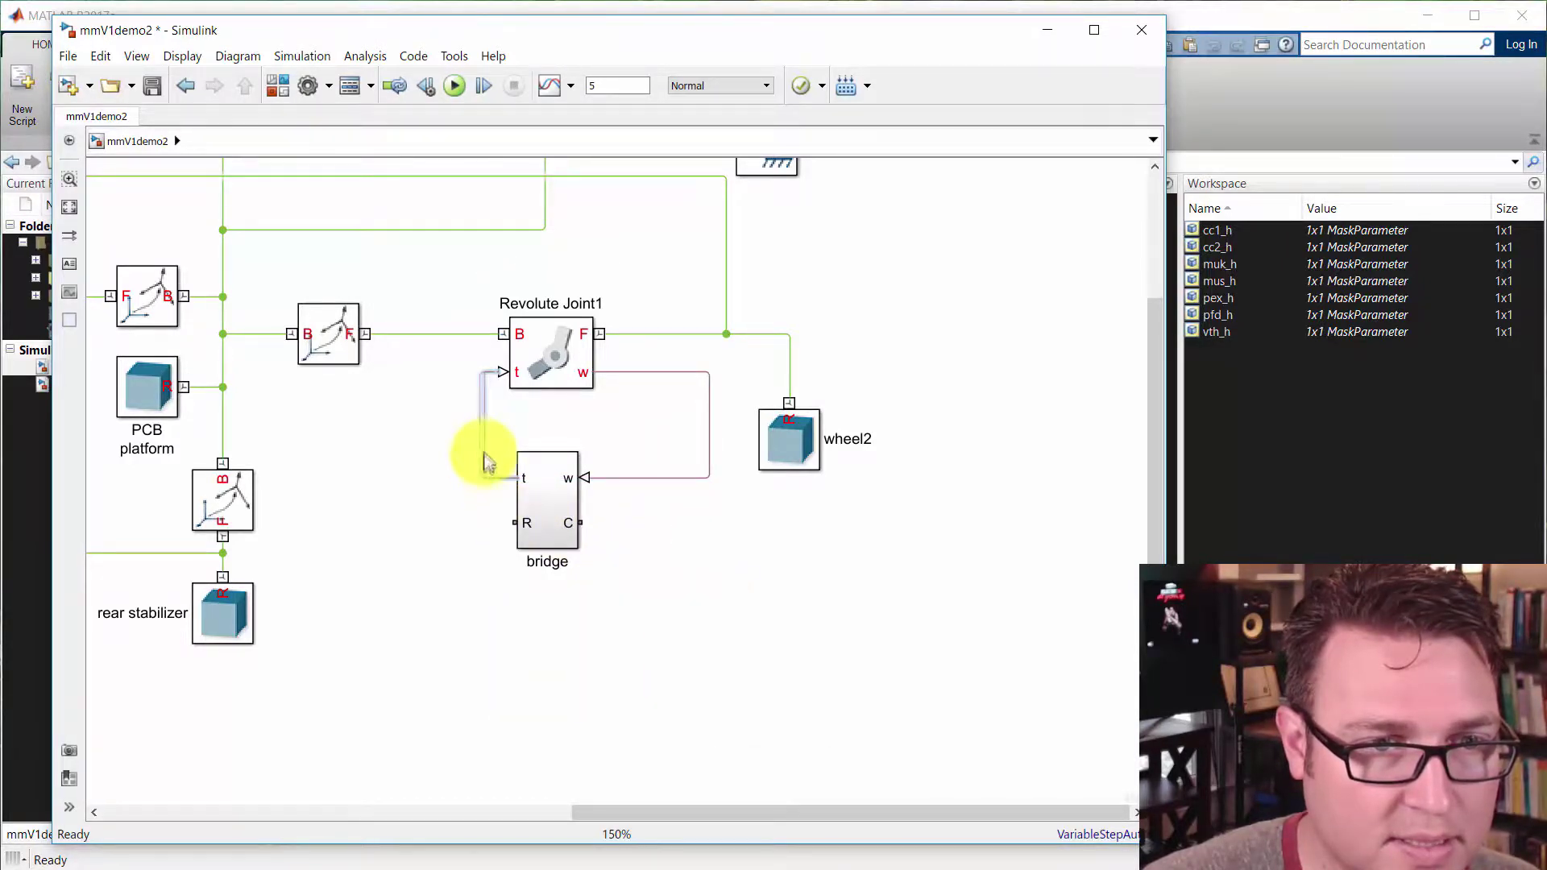
left_click_drag(709, 430, 625, 432)
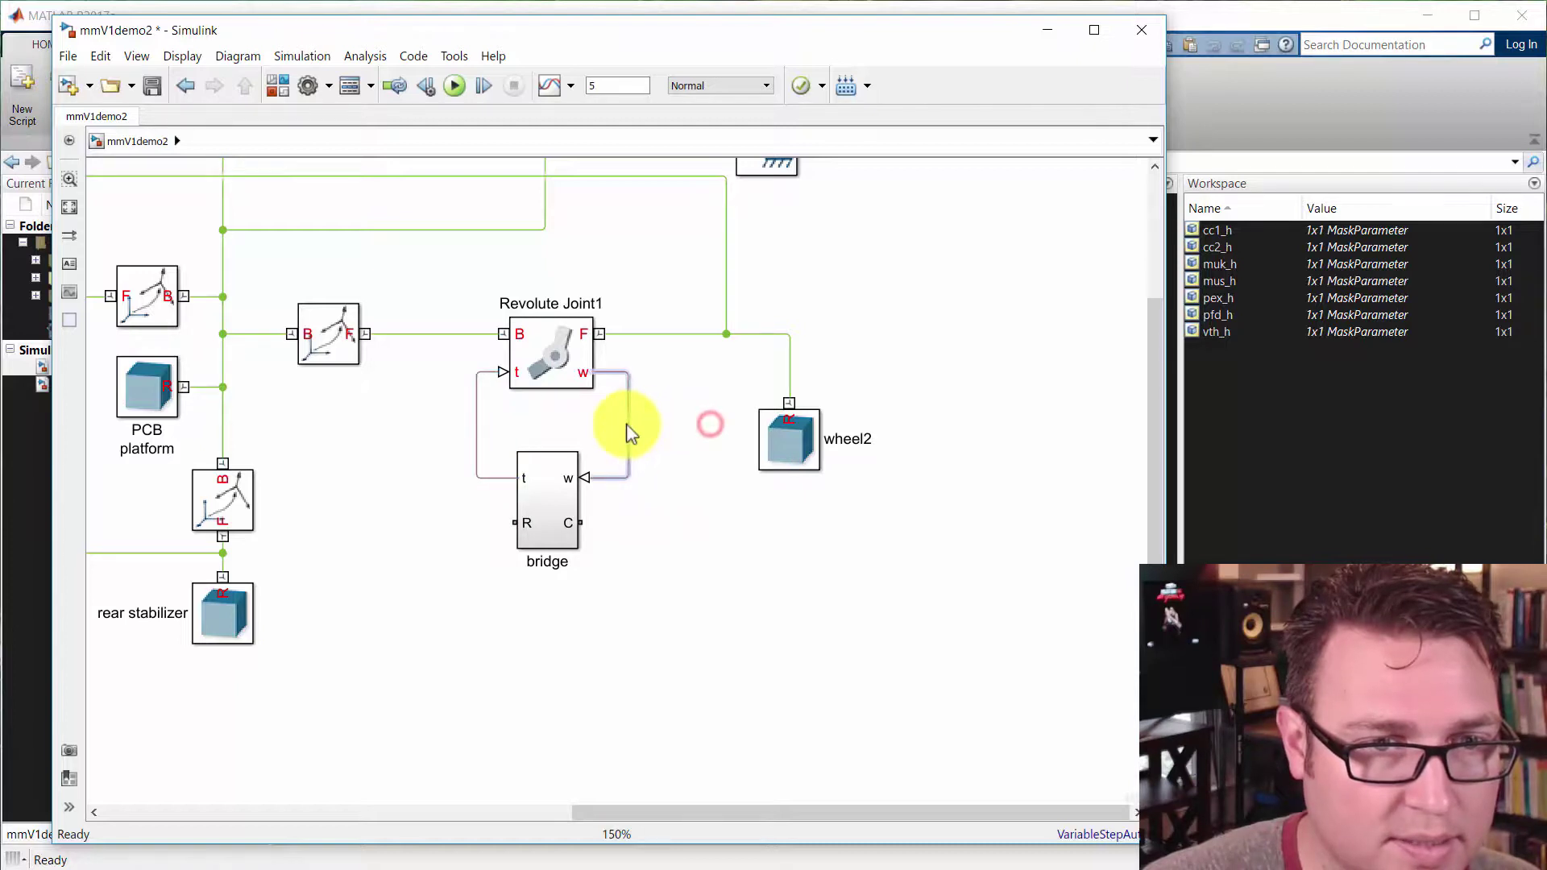
- Move the bridge block up directly beneath Revolute Joint1 and zoom out
left_click_drag(554, 496, 557, 457)
left_click(645, 514)
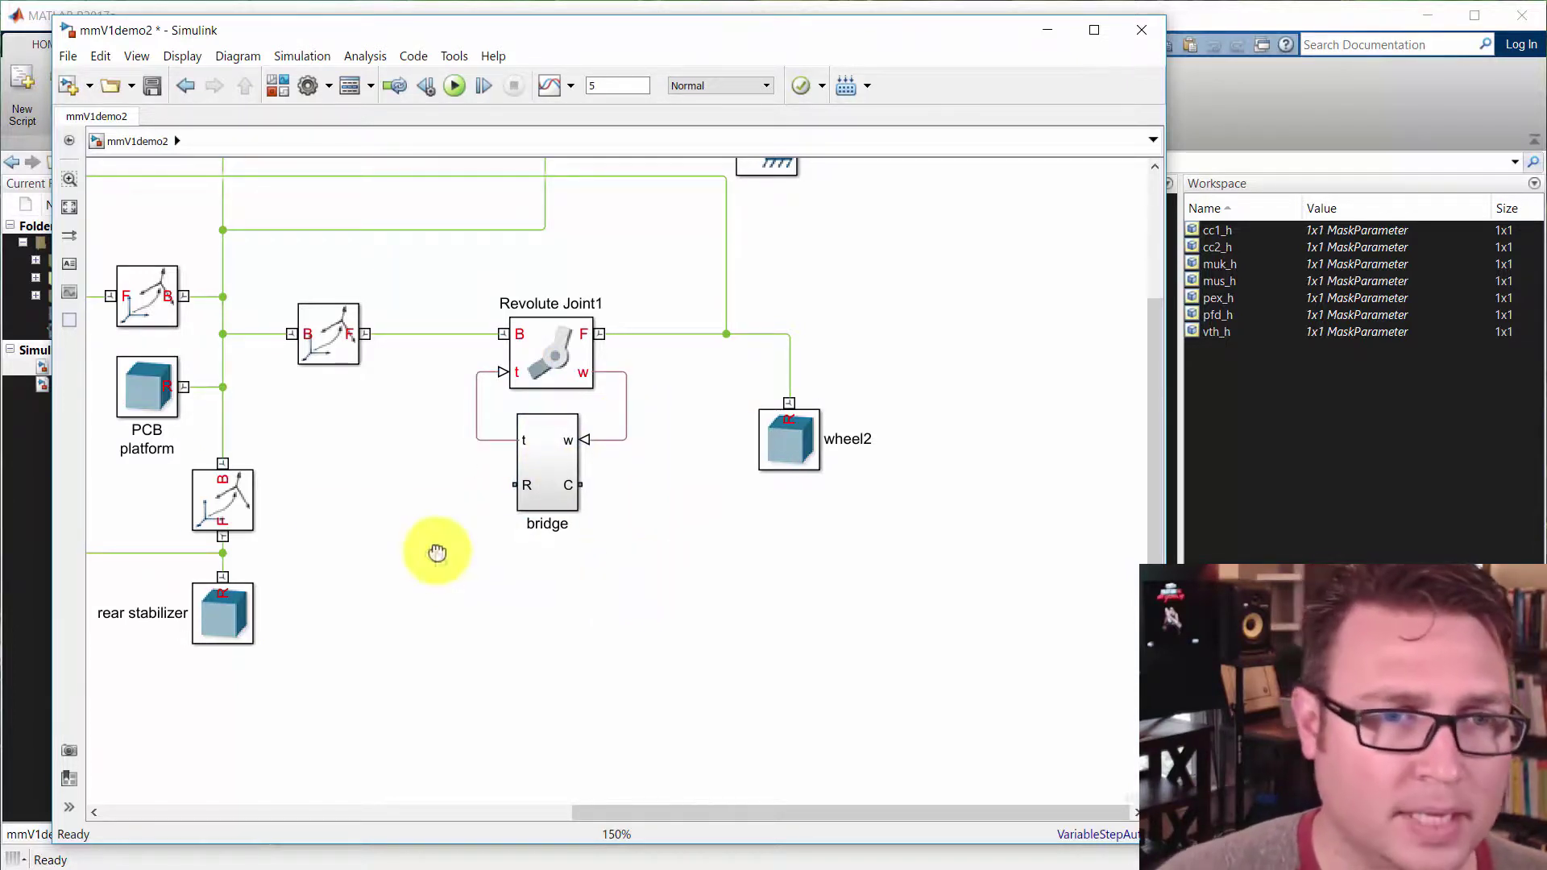
left_click_drag(435, 553, 583, 594)
scroll(596, 607, "down", 1)
scroll(597, 597, "down", 1)
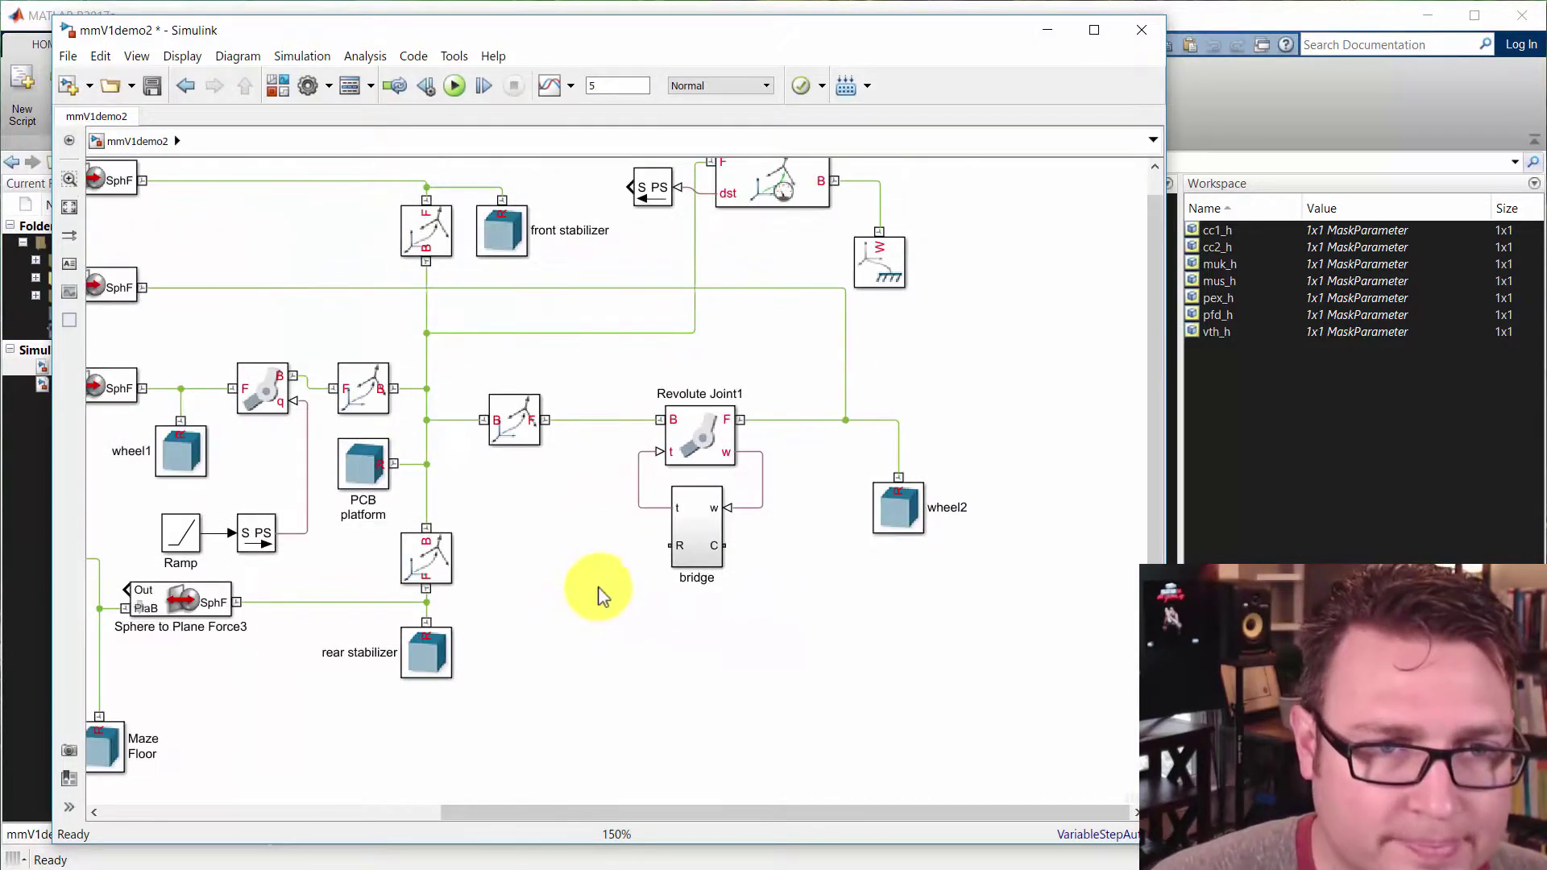
left_click_drag(558, 514, 673, 572)
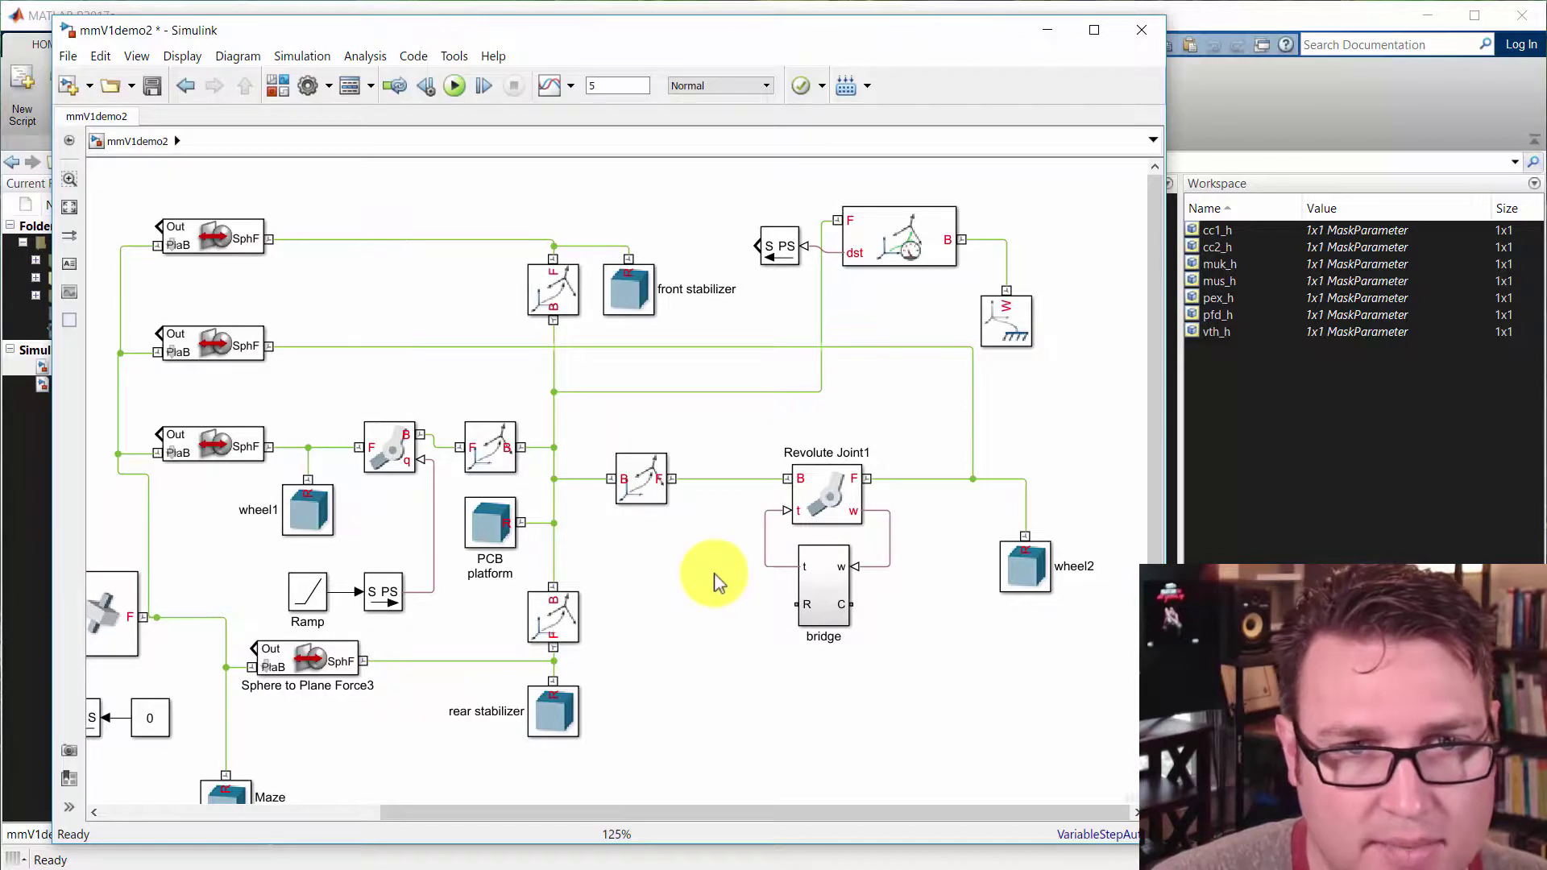
left_click(774, 240)
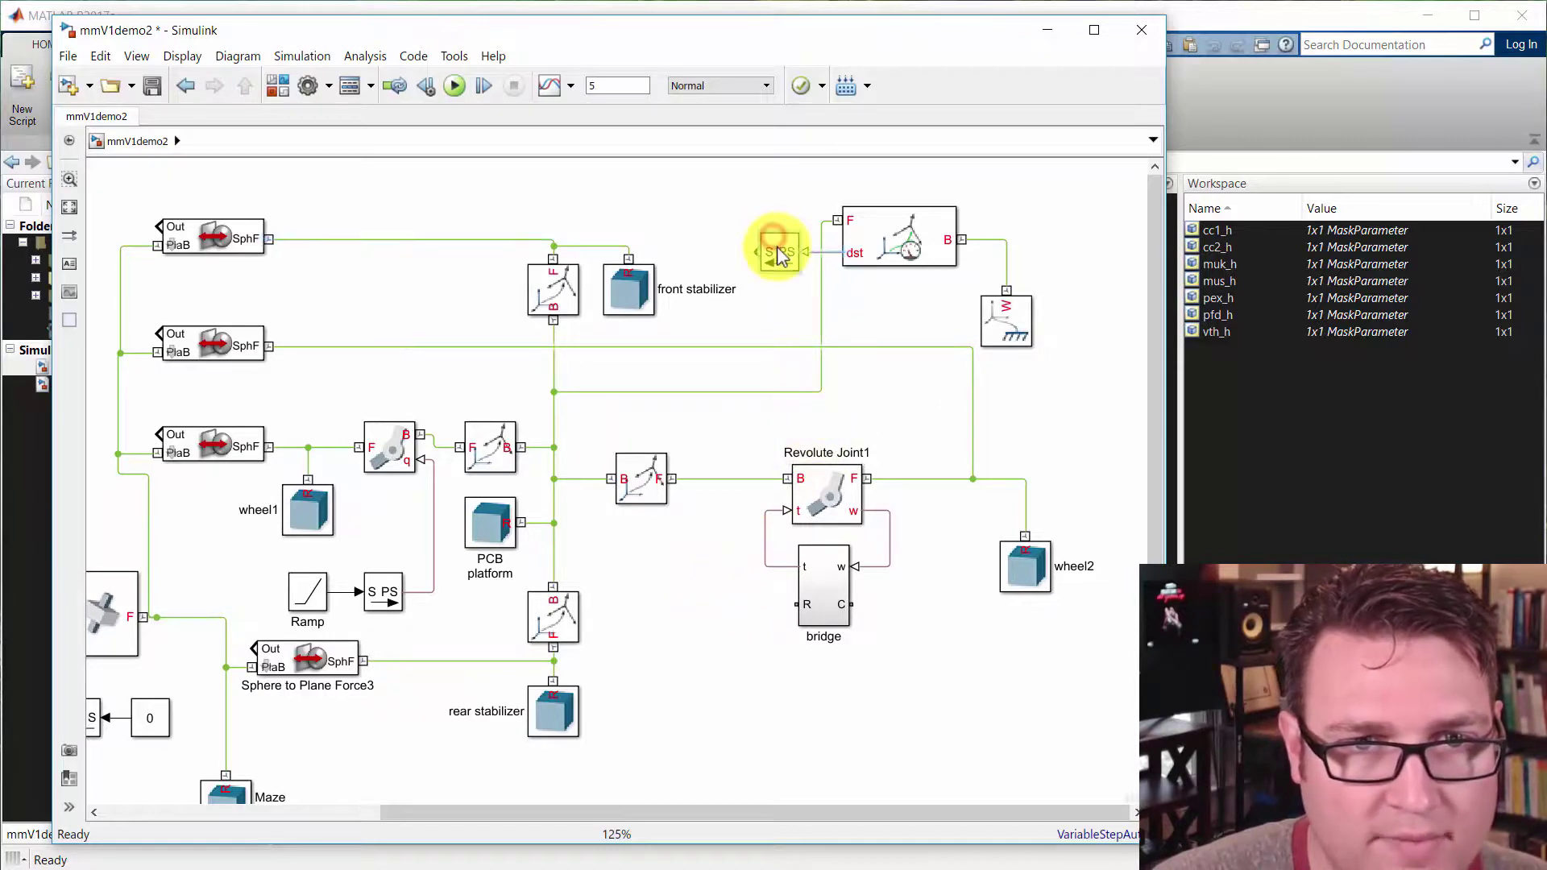
- Reopen the bridge subsystem from the top-level diagram to view its ports
left_click(779, 305)
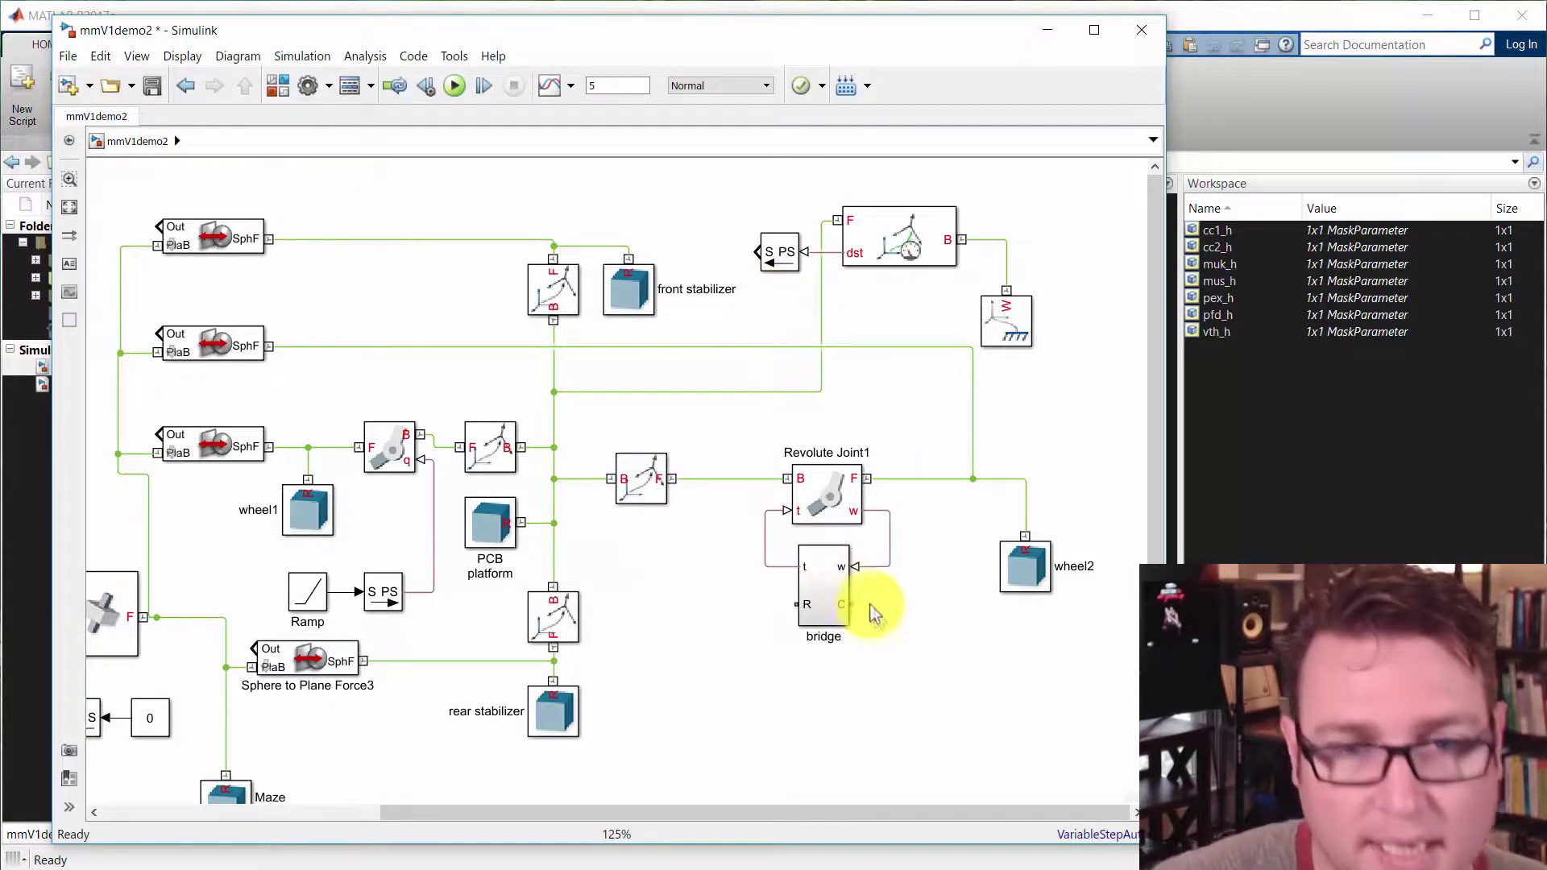
left_click(825, 616)
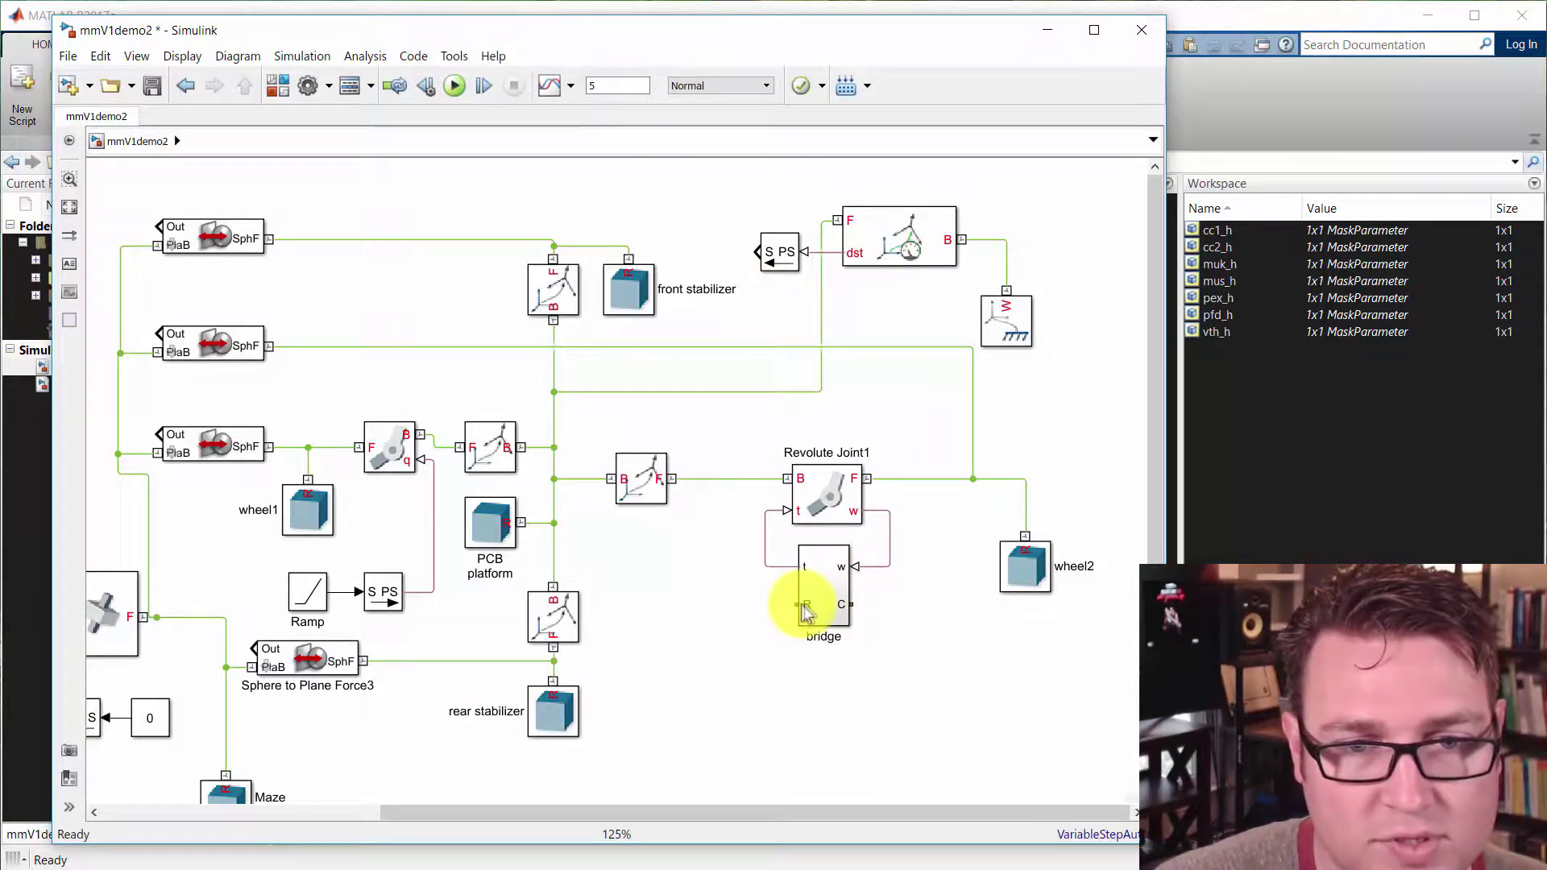
double_click(815, 606)
left_click(635, 219)
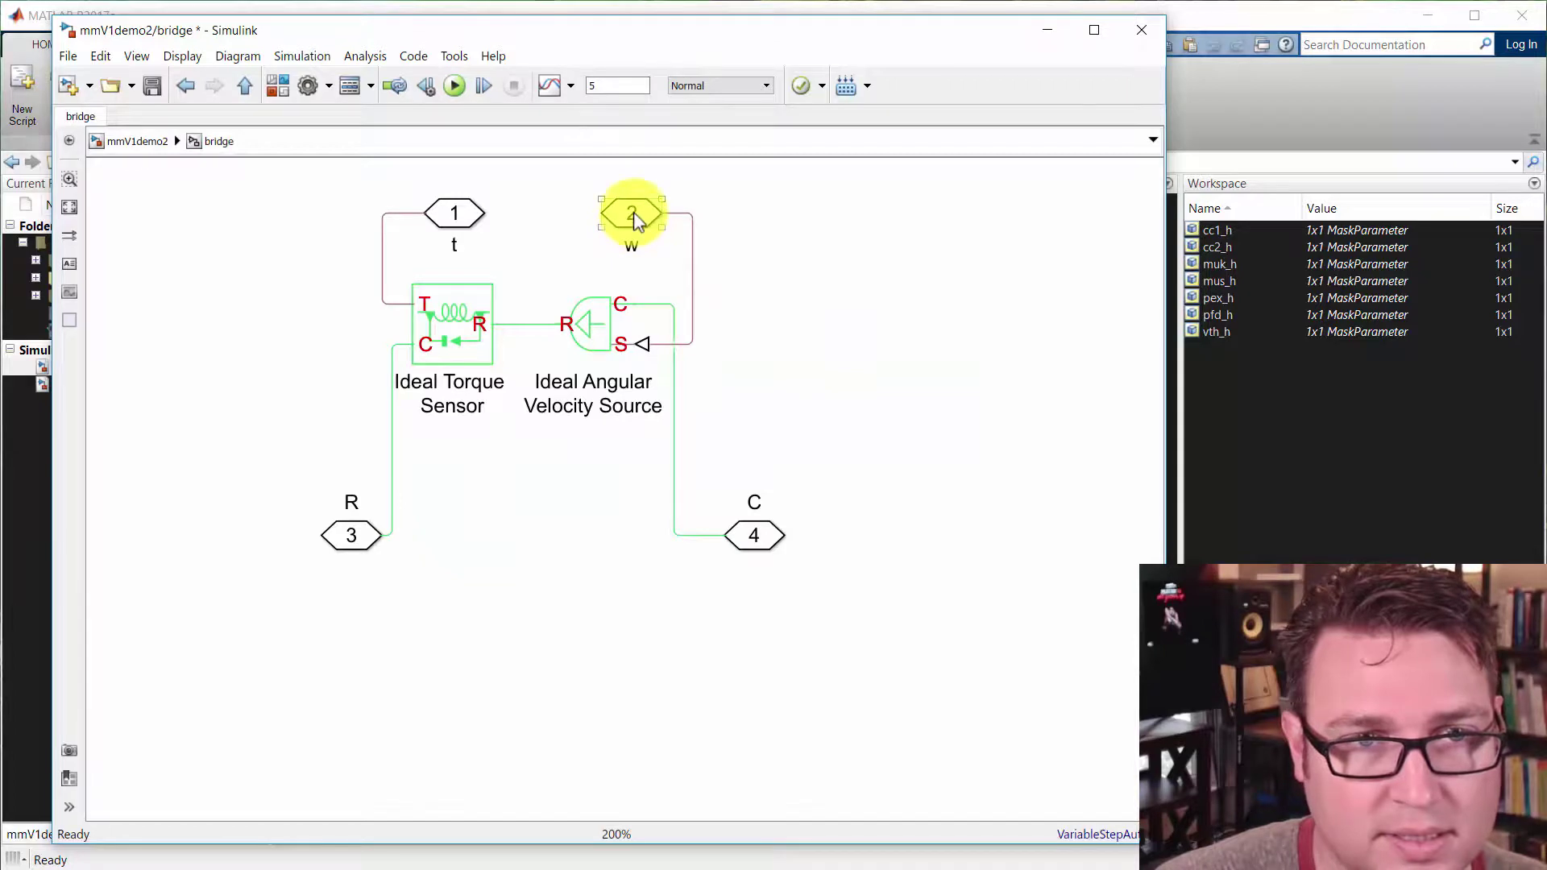
double_click(633, 212)
left_click_drag(986, 164, 528, 179)
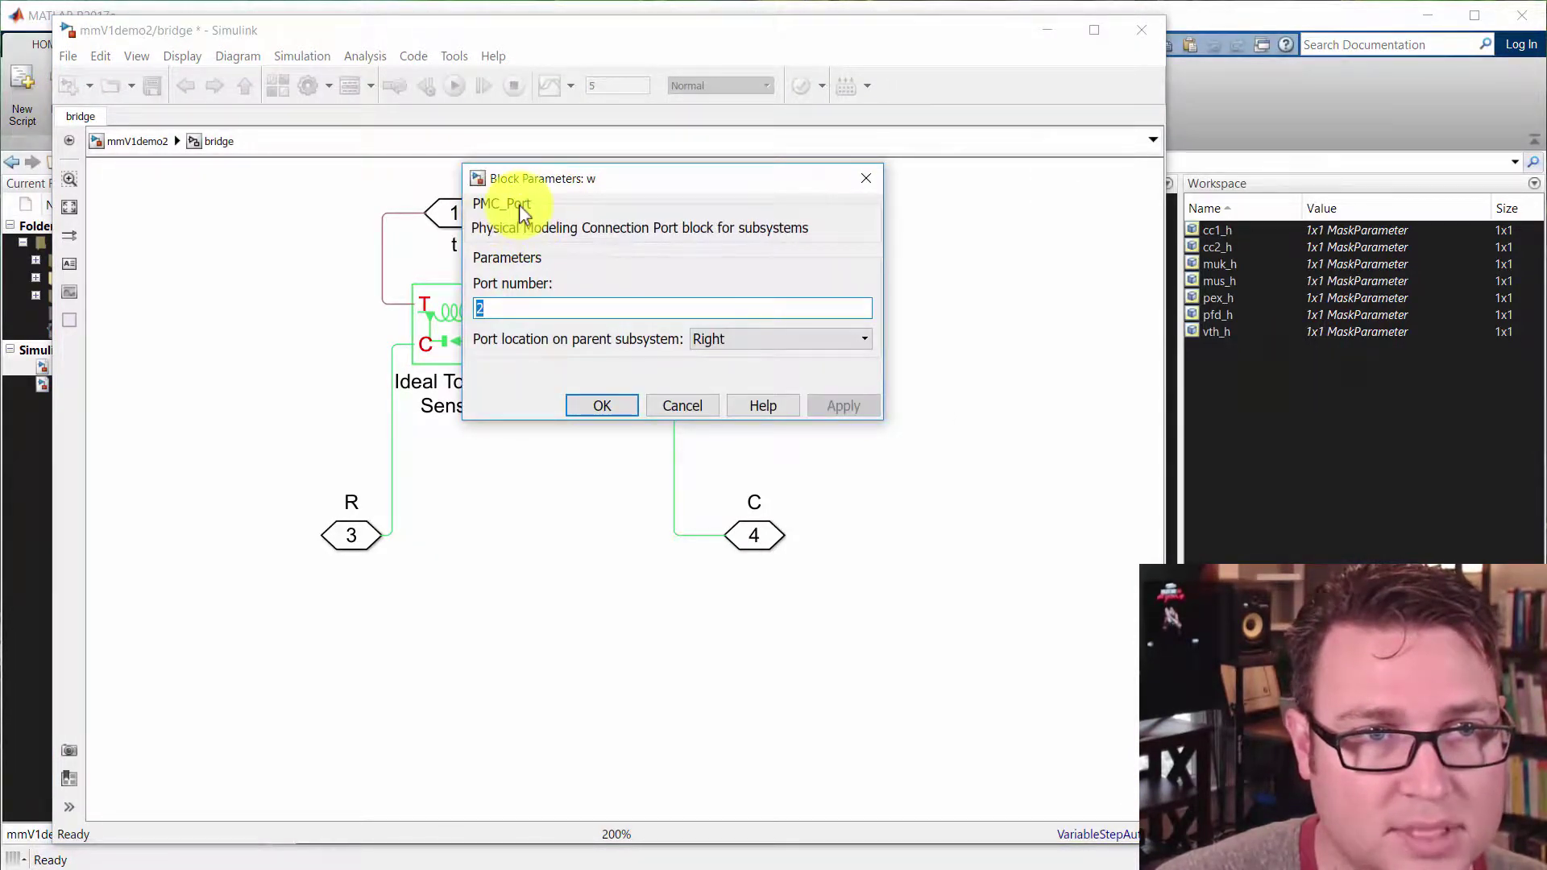
left_click(867, 178)
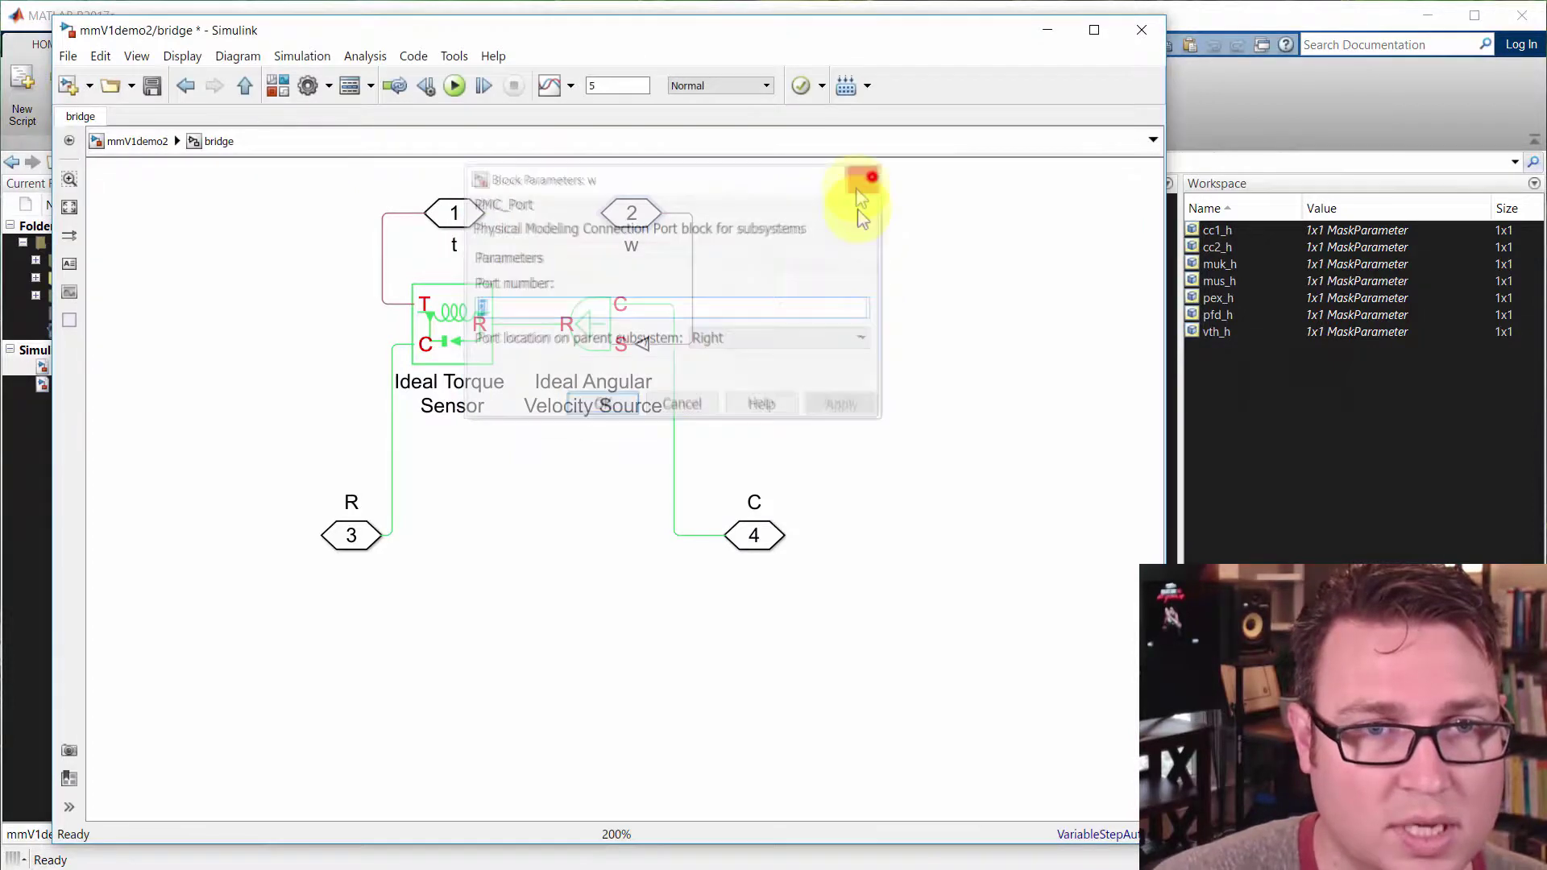
double_click(810, 328)
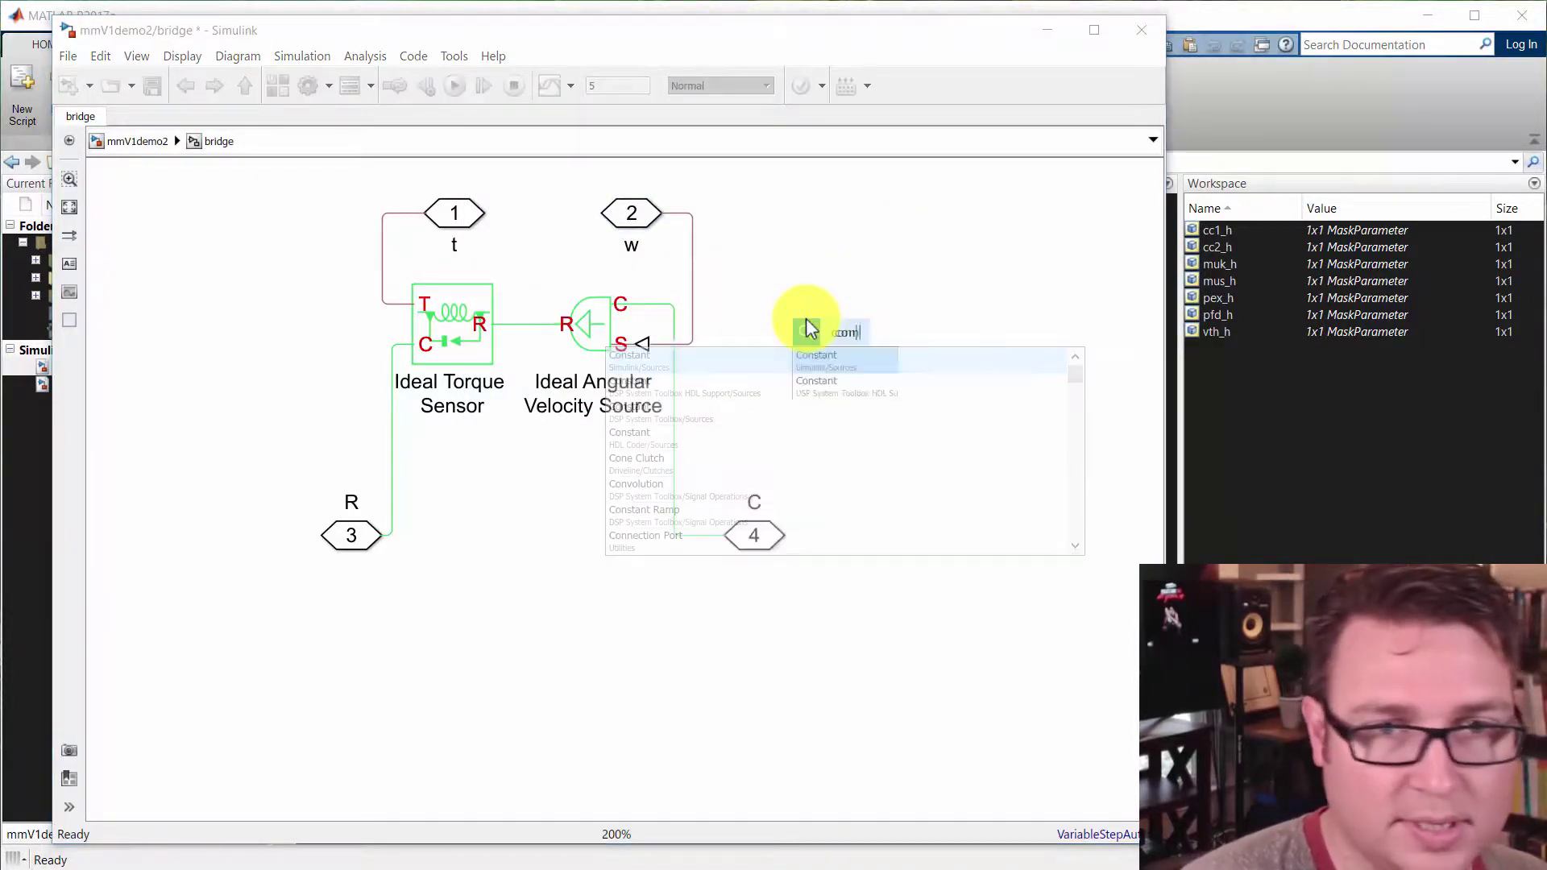
type("connec")
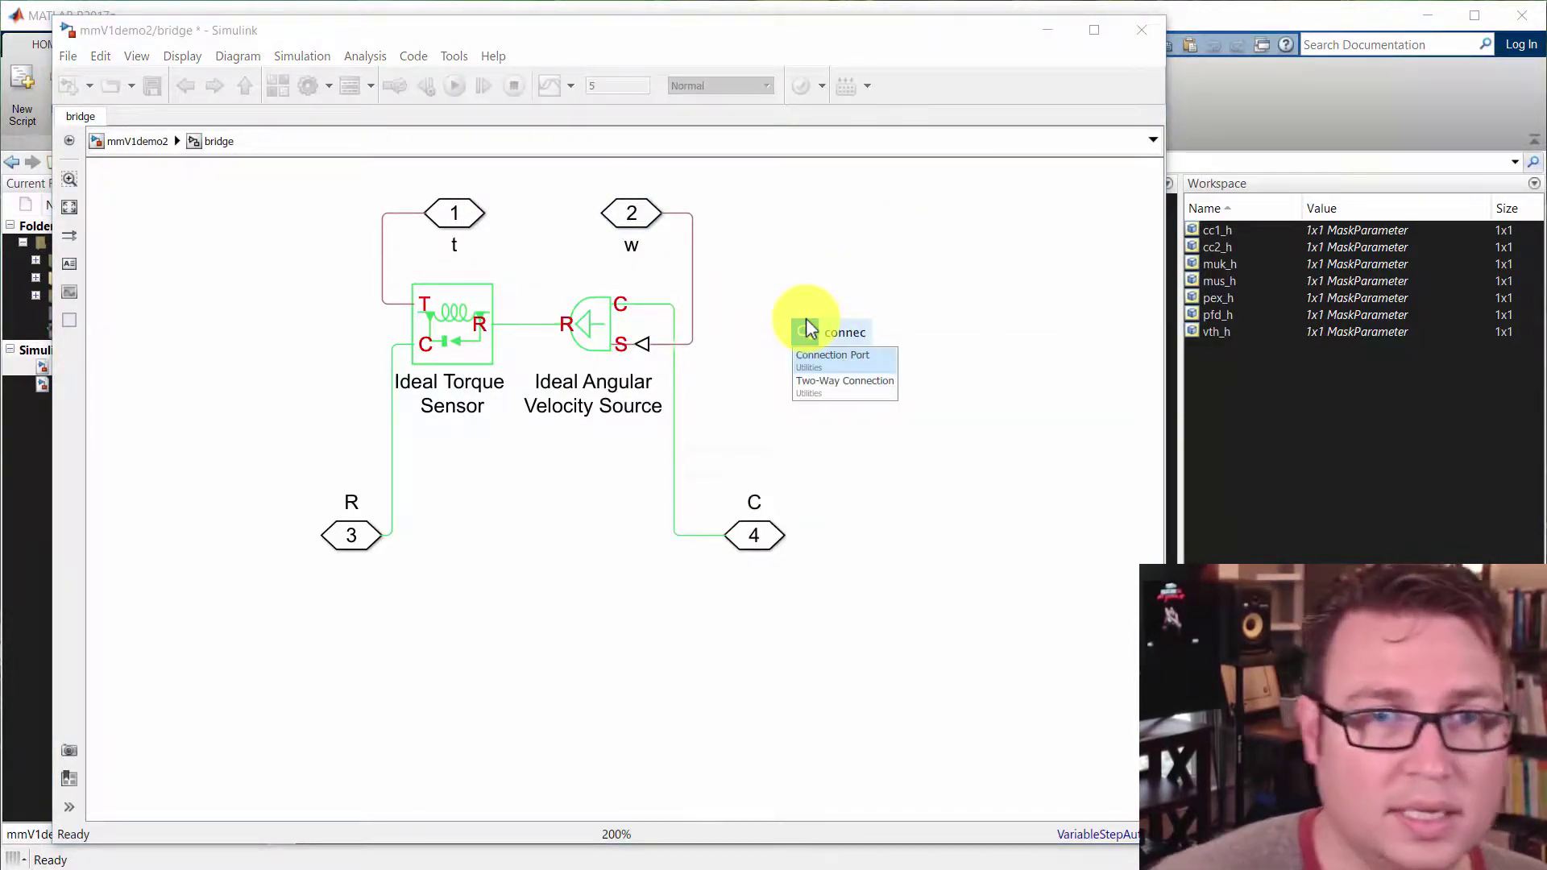
key("Escape")
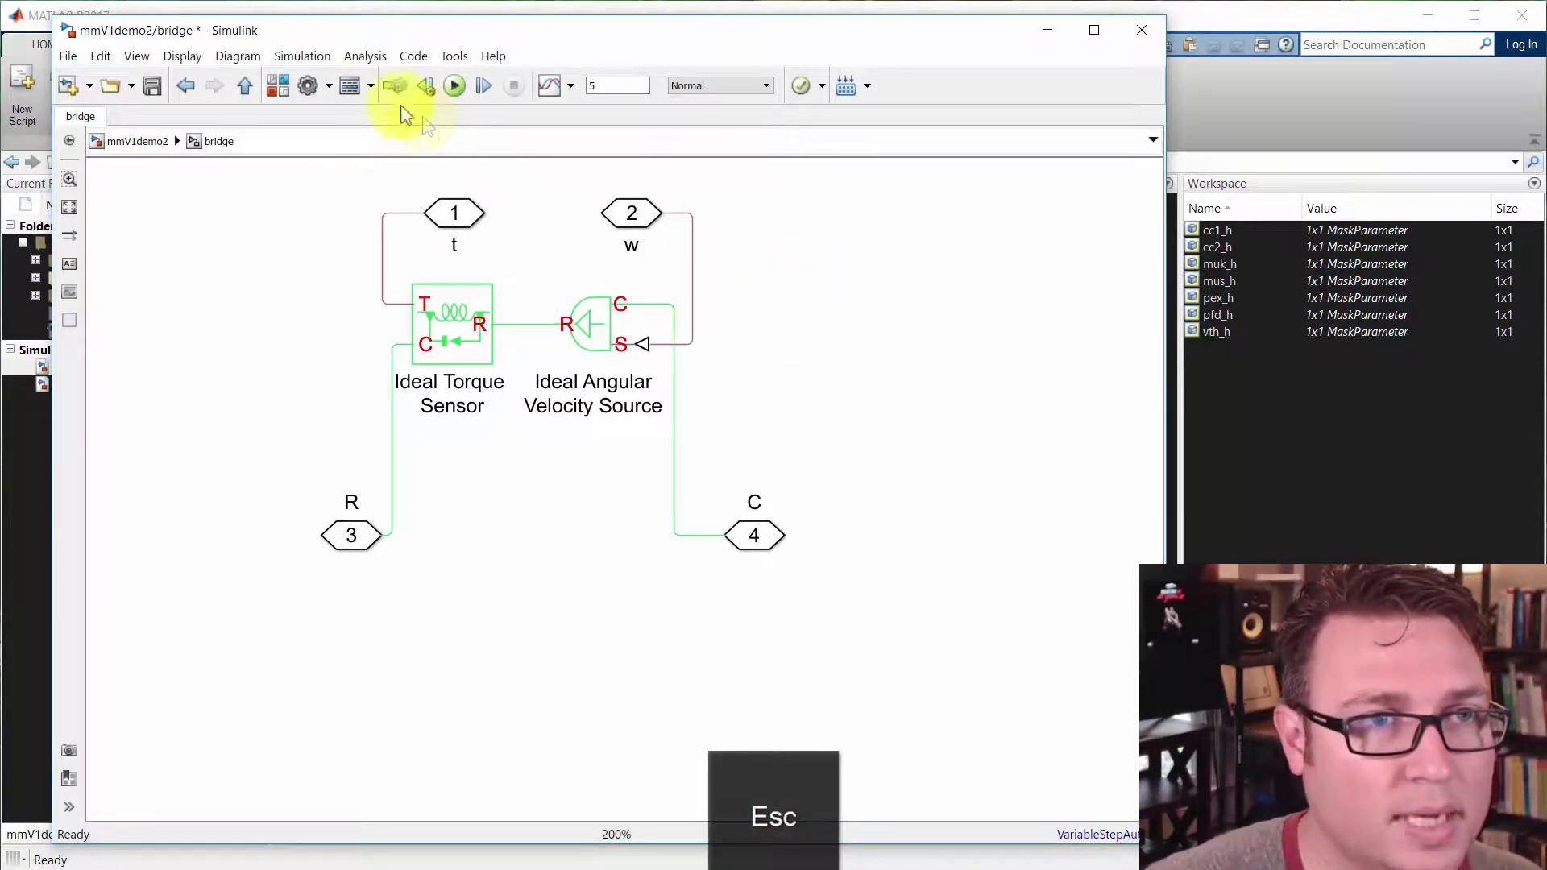
- Browse Simscape Utilities in the Library Browser, then close the library window
left_click(277, 87)
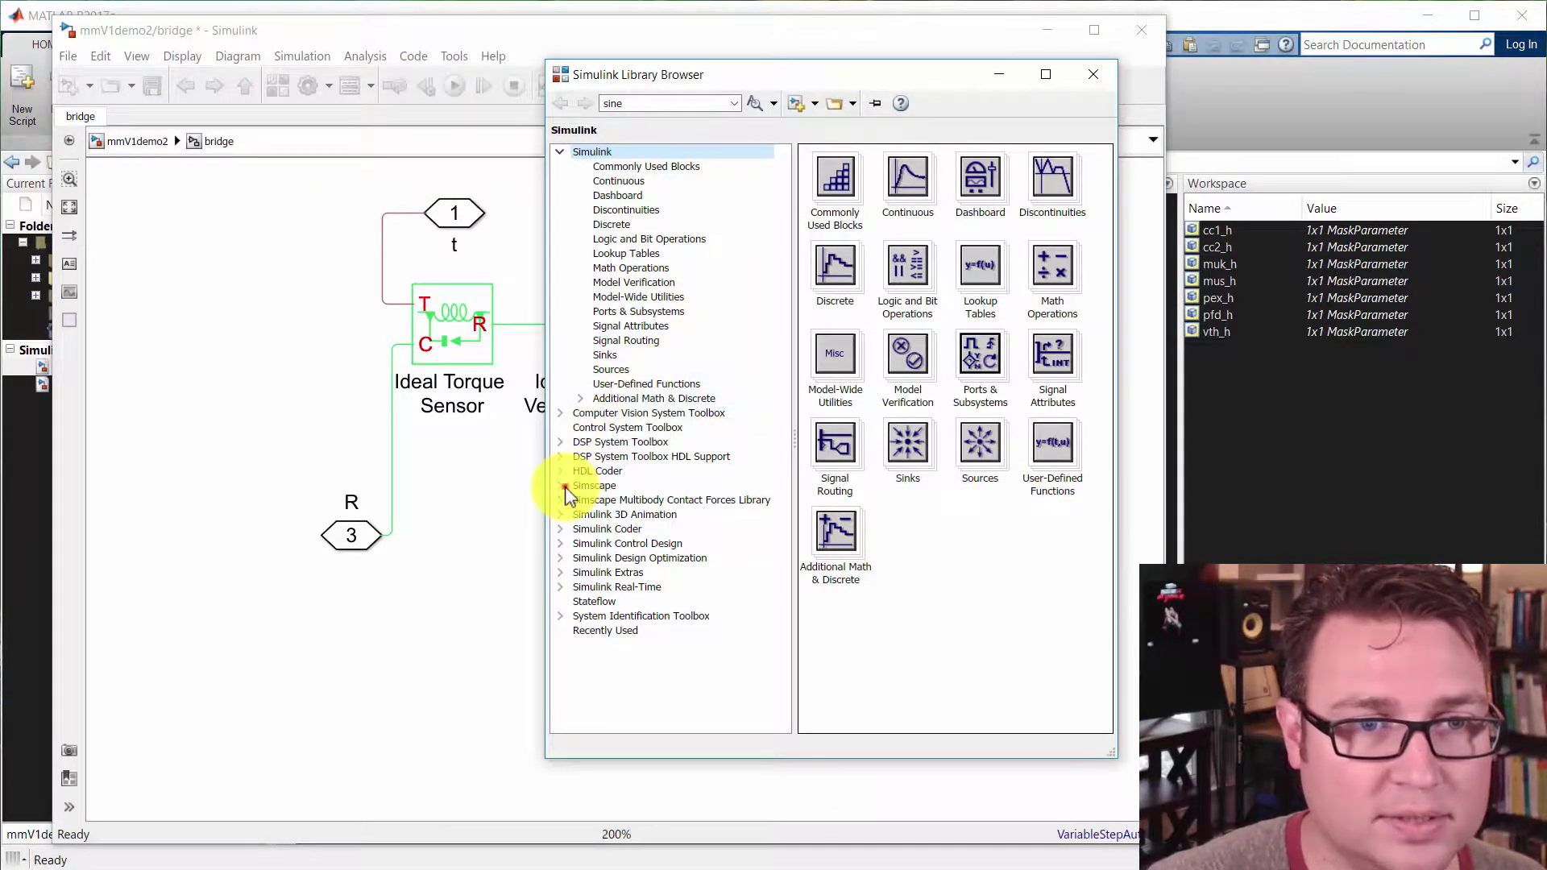
left_click(564, 486)
left_click(596, 515)
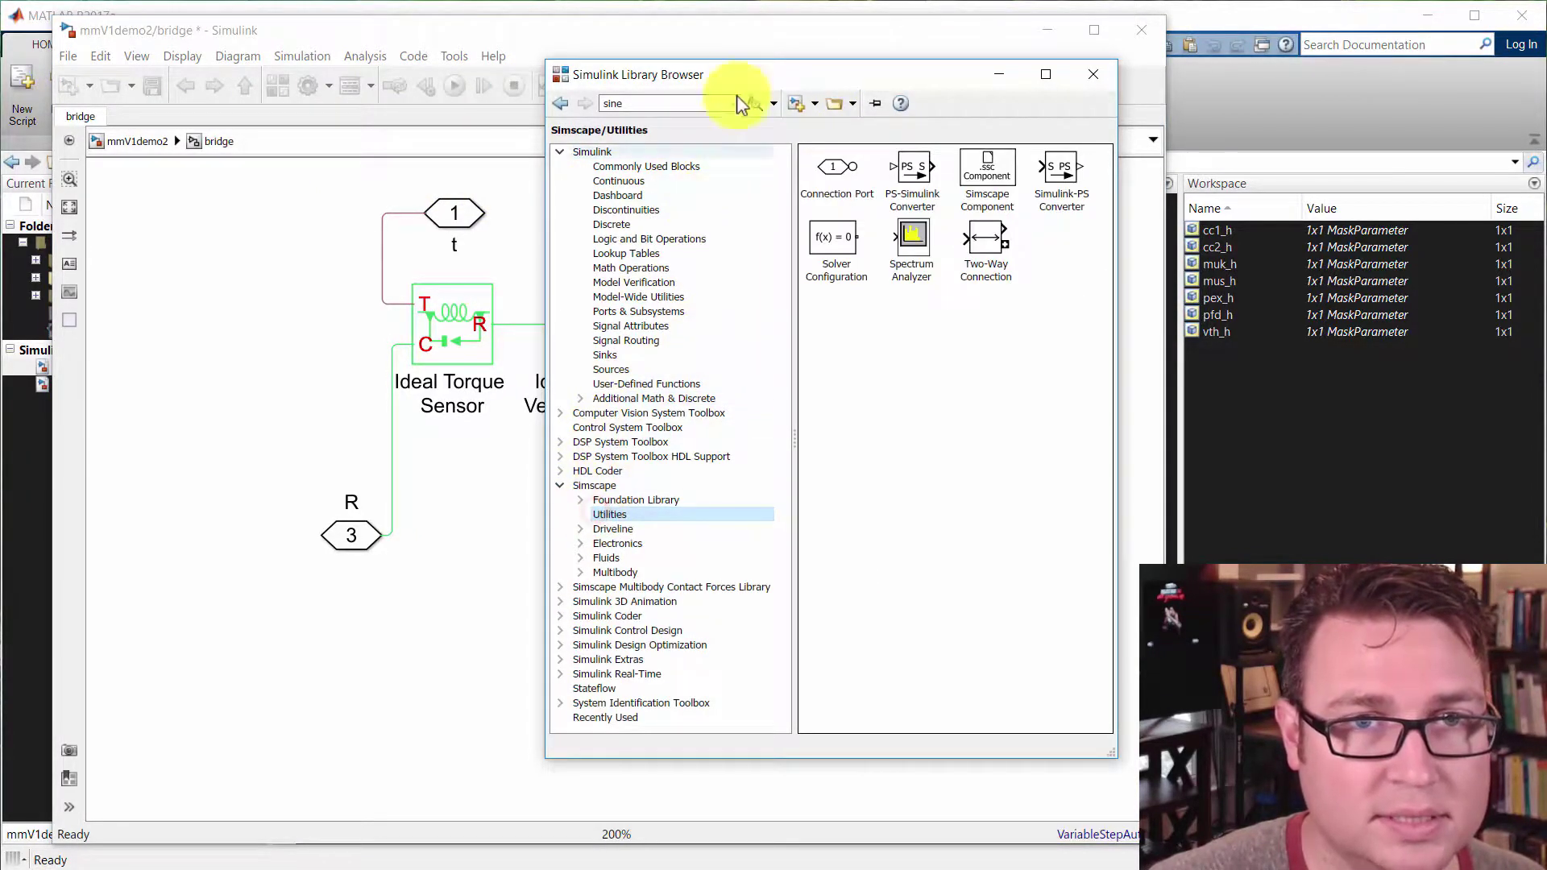
left_click_drag(701, 76, 380, 63)
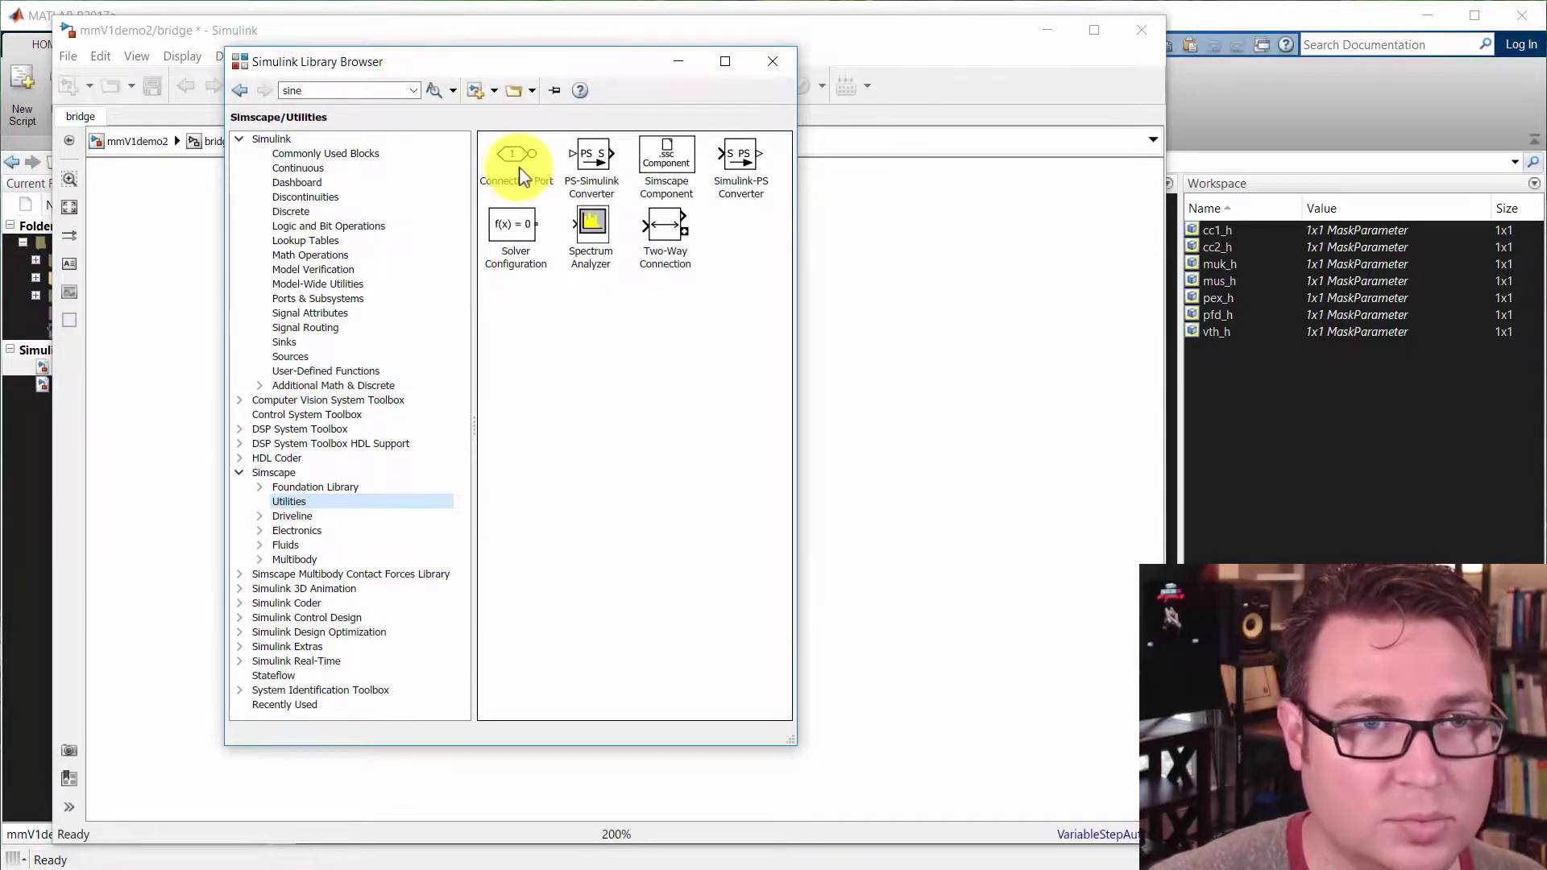
left_click(774, 63)
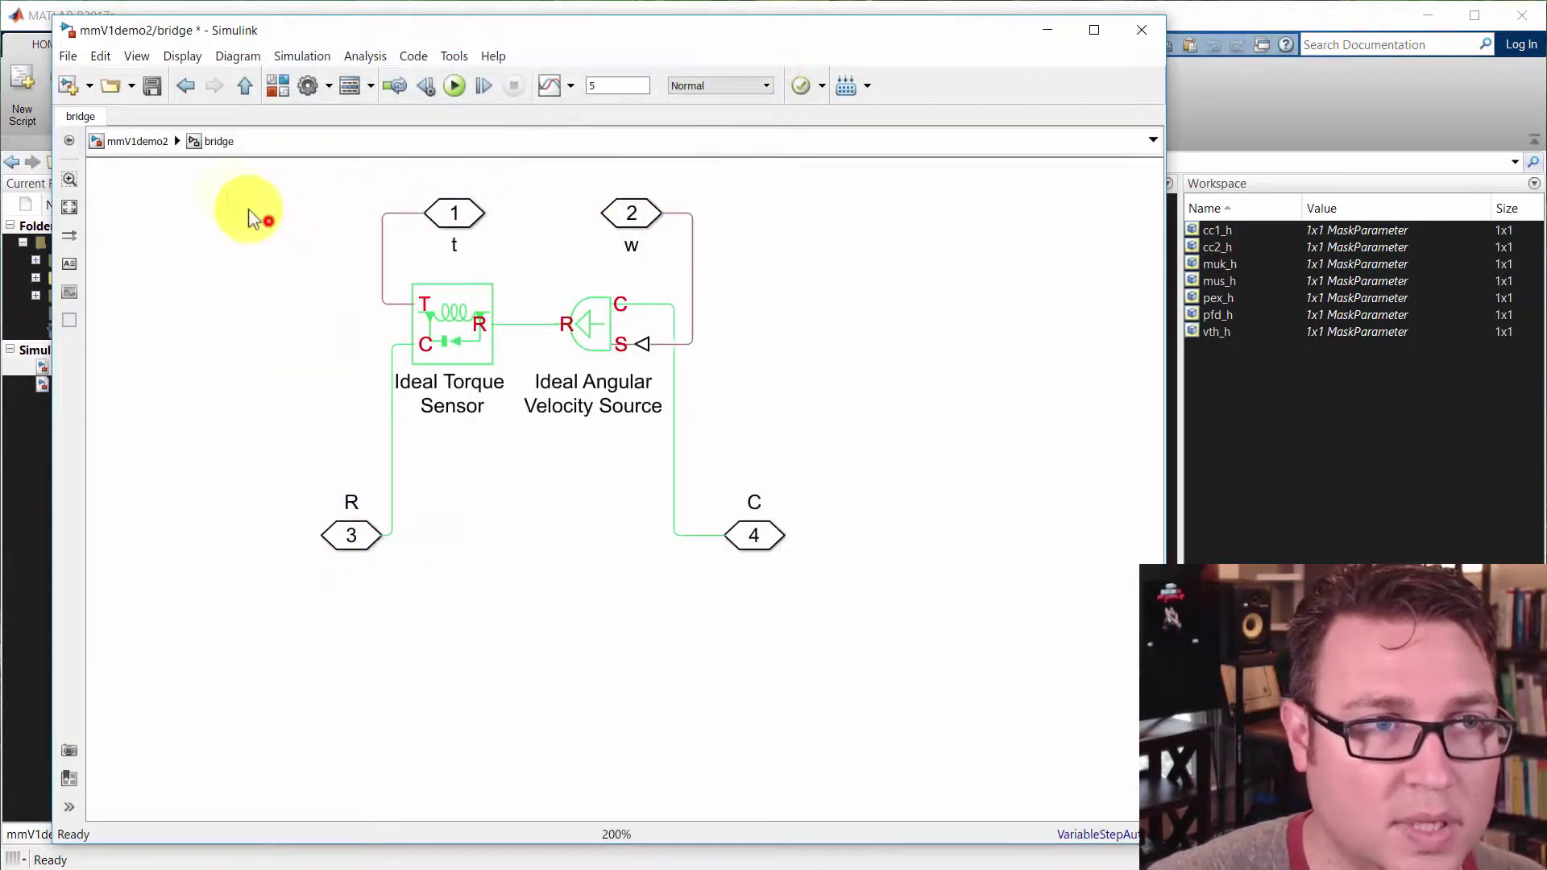
- Return to mmV1demo2, select the bridge block and reopen the Library Browser
left_click(139, 141)
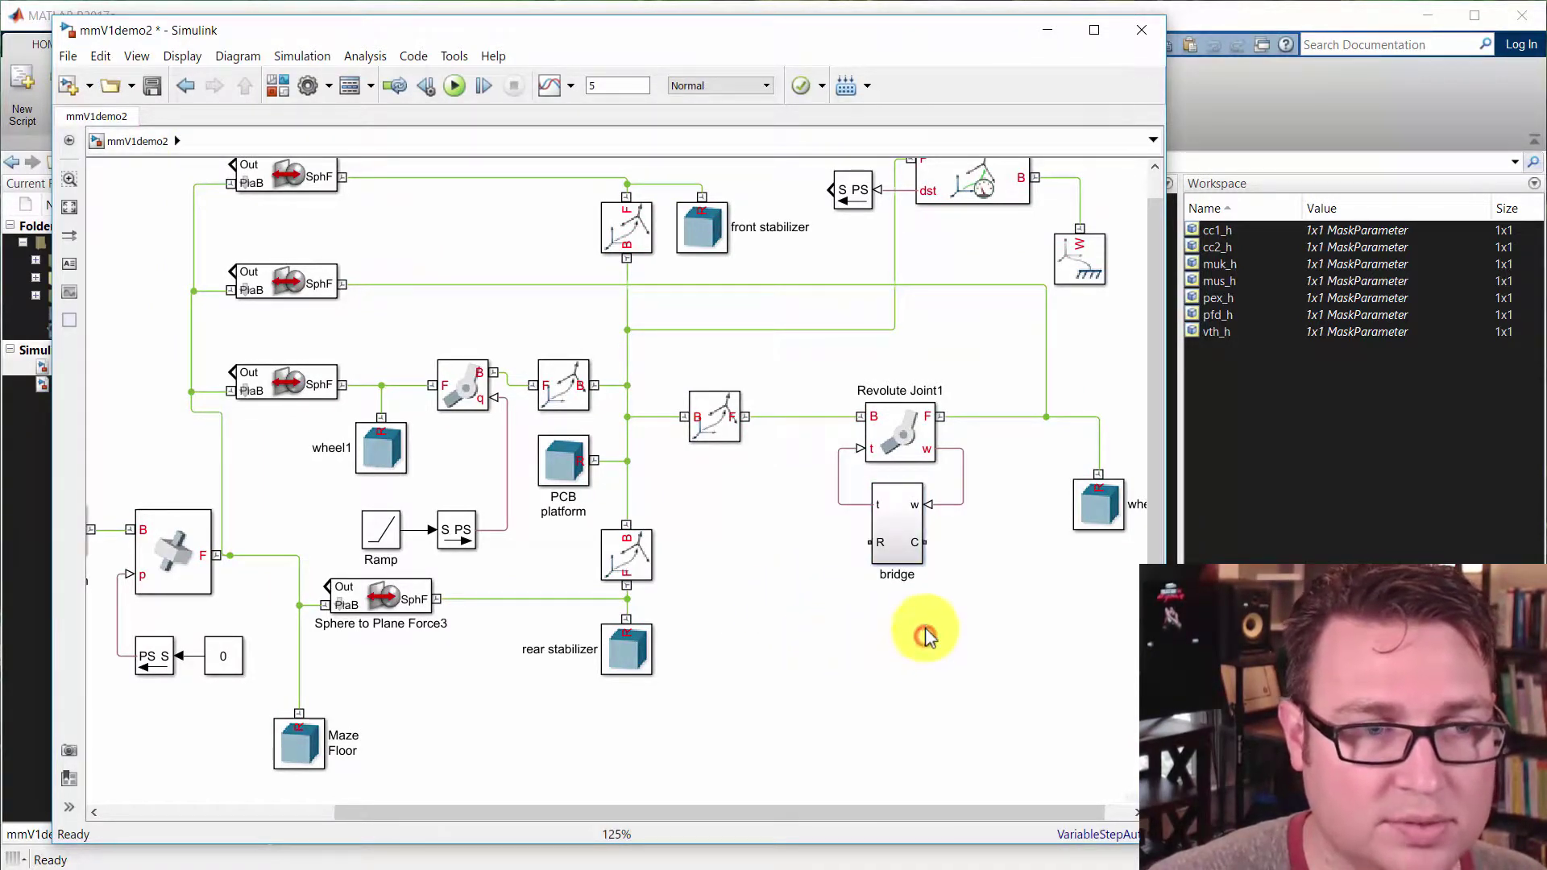
scroll(925, 637, "right", 3)
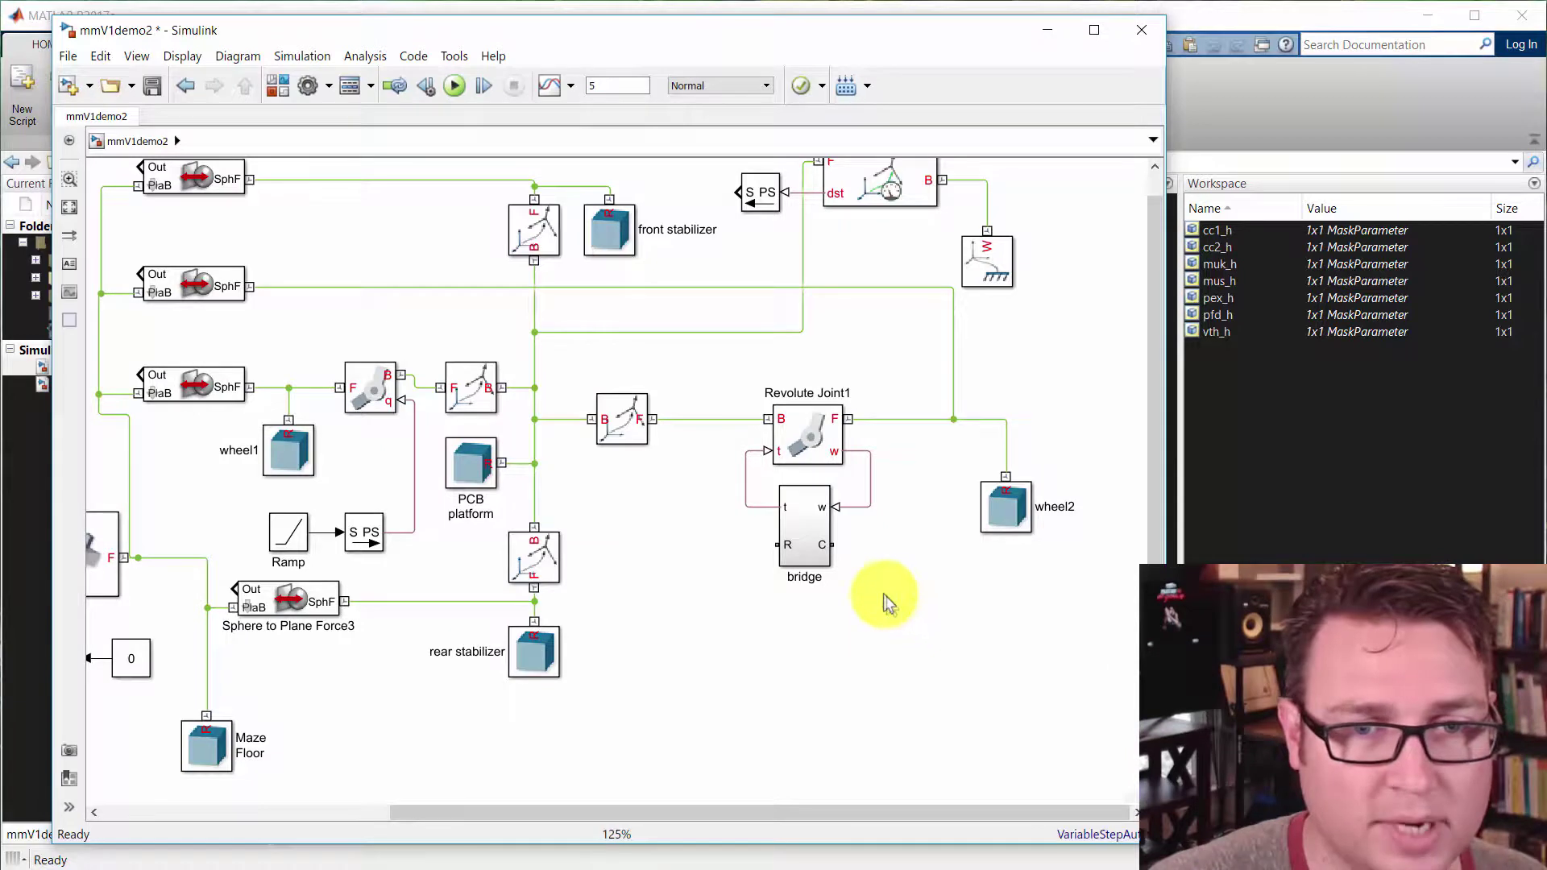
left_click(812, 551)
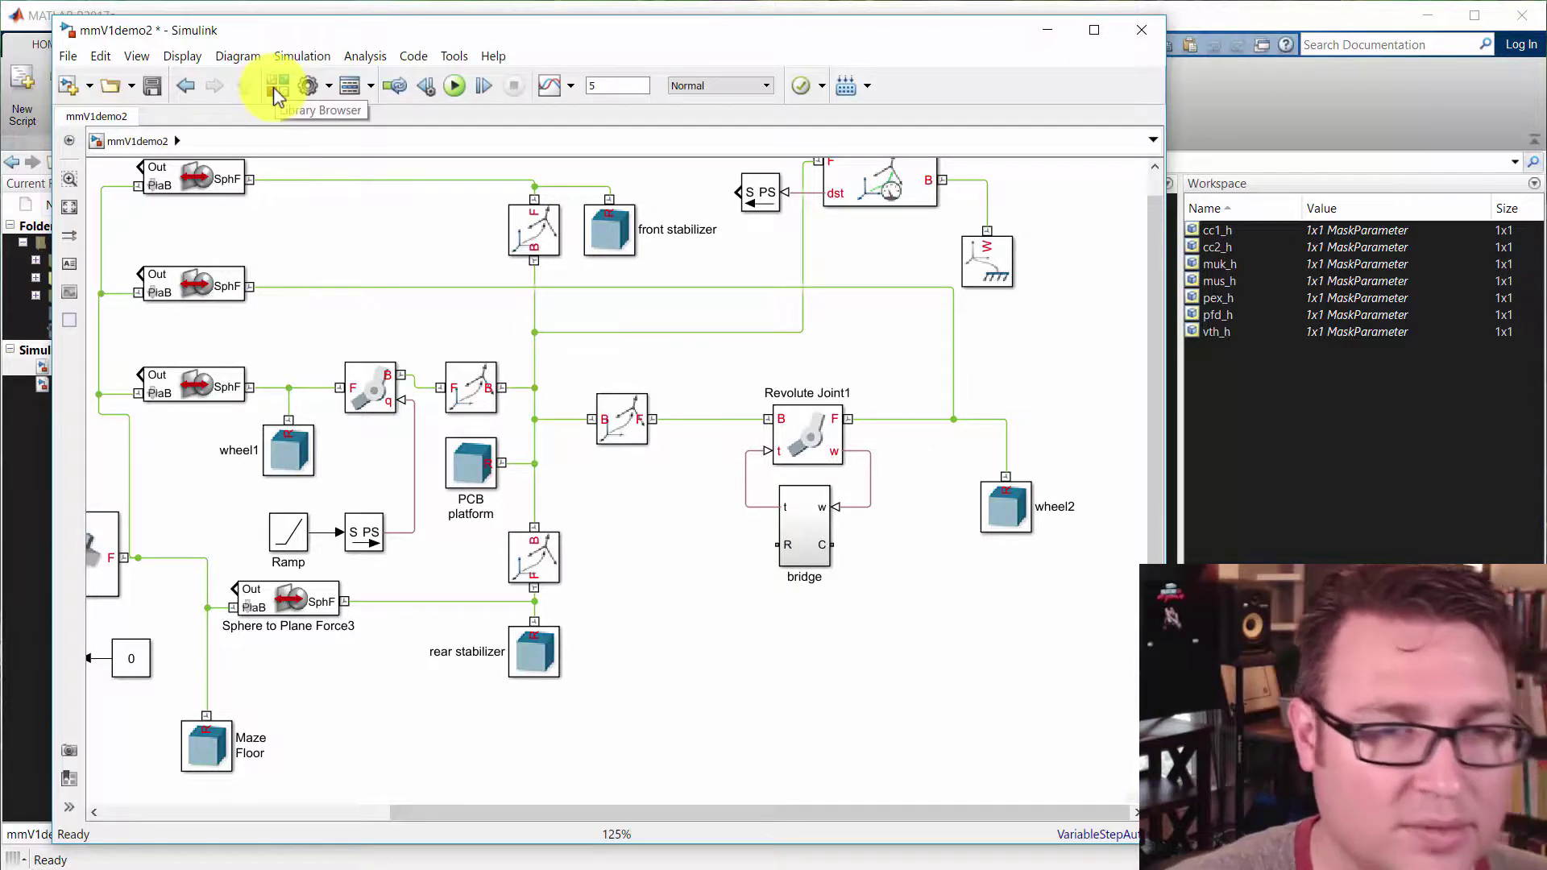
left_click(835, 628)
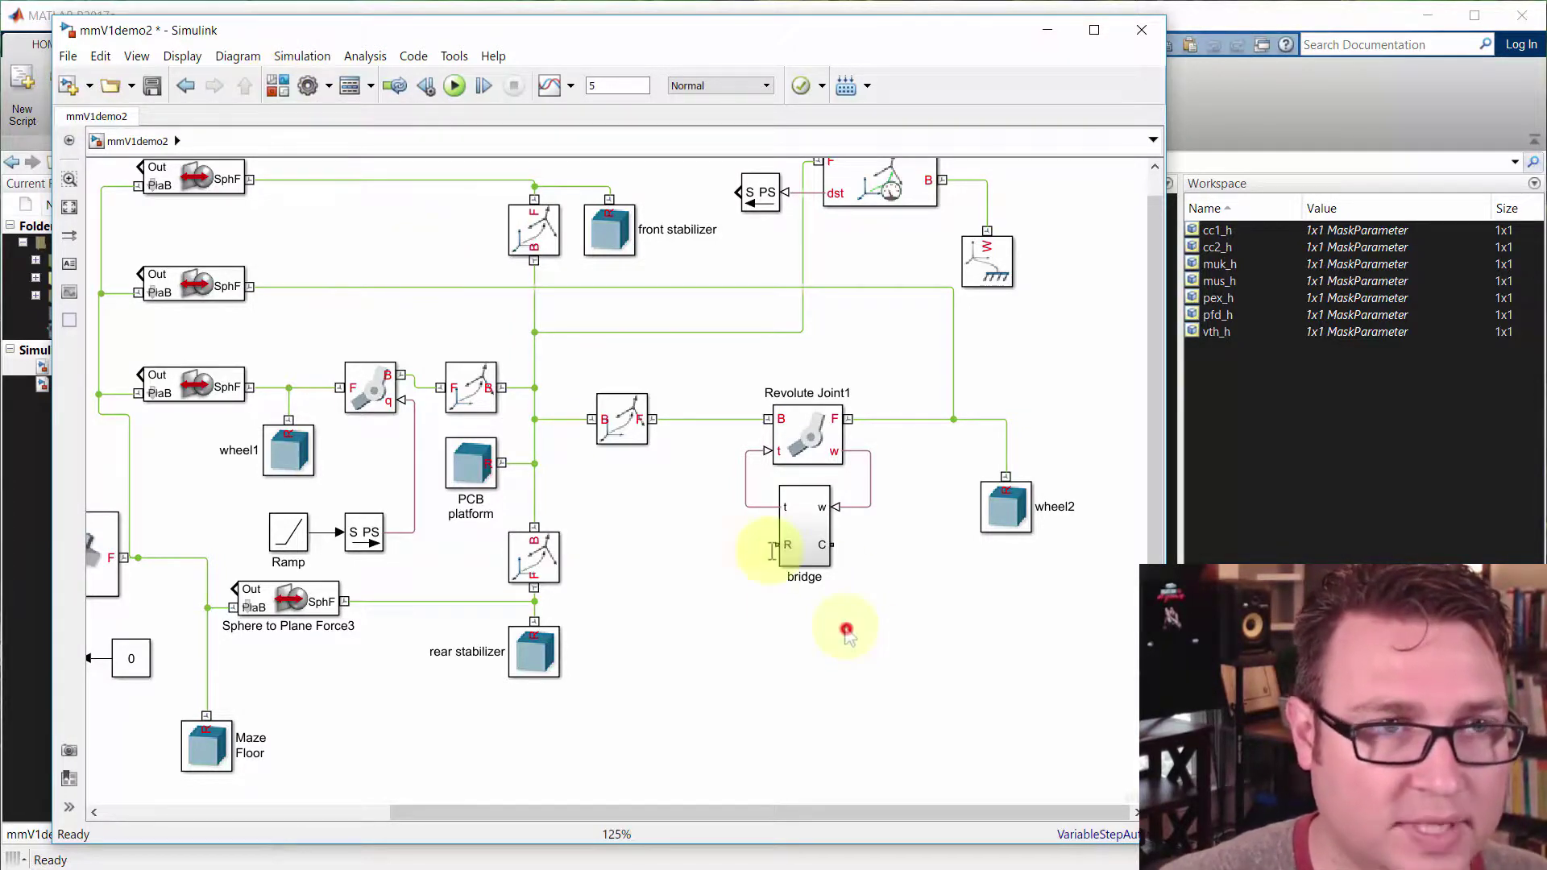
- Open the Library Browser, move it left of the model, and show the Foundation Library sublibraries
left_click(276, 85)
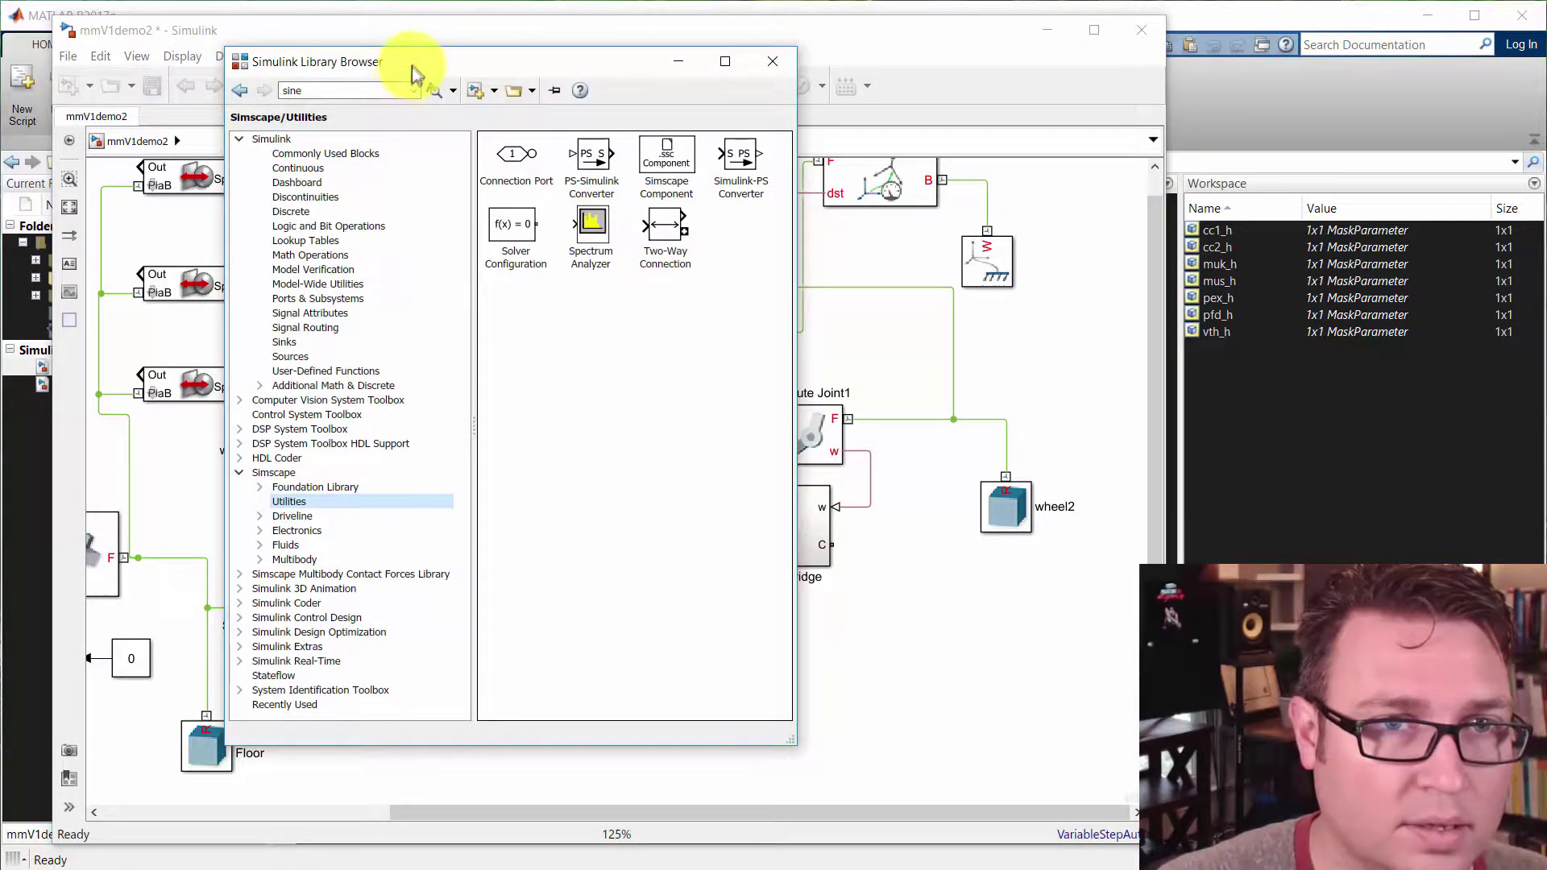
left_click_drag(413, 74, 321, 118)
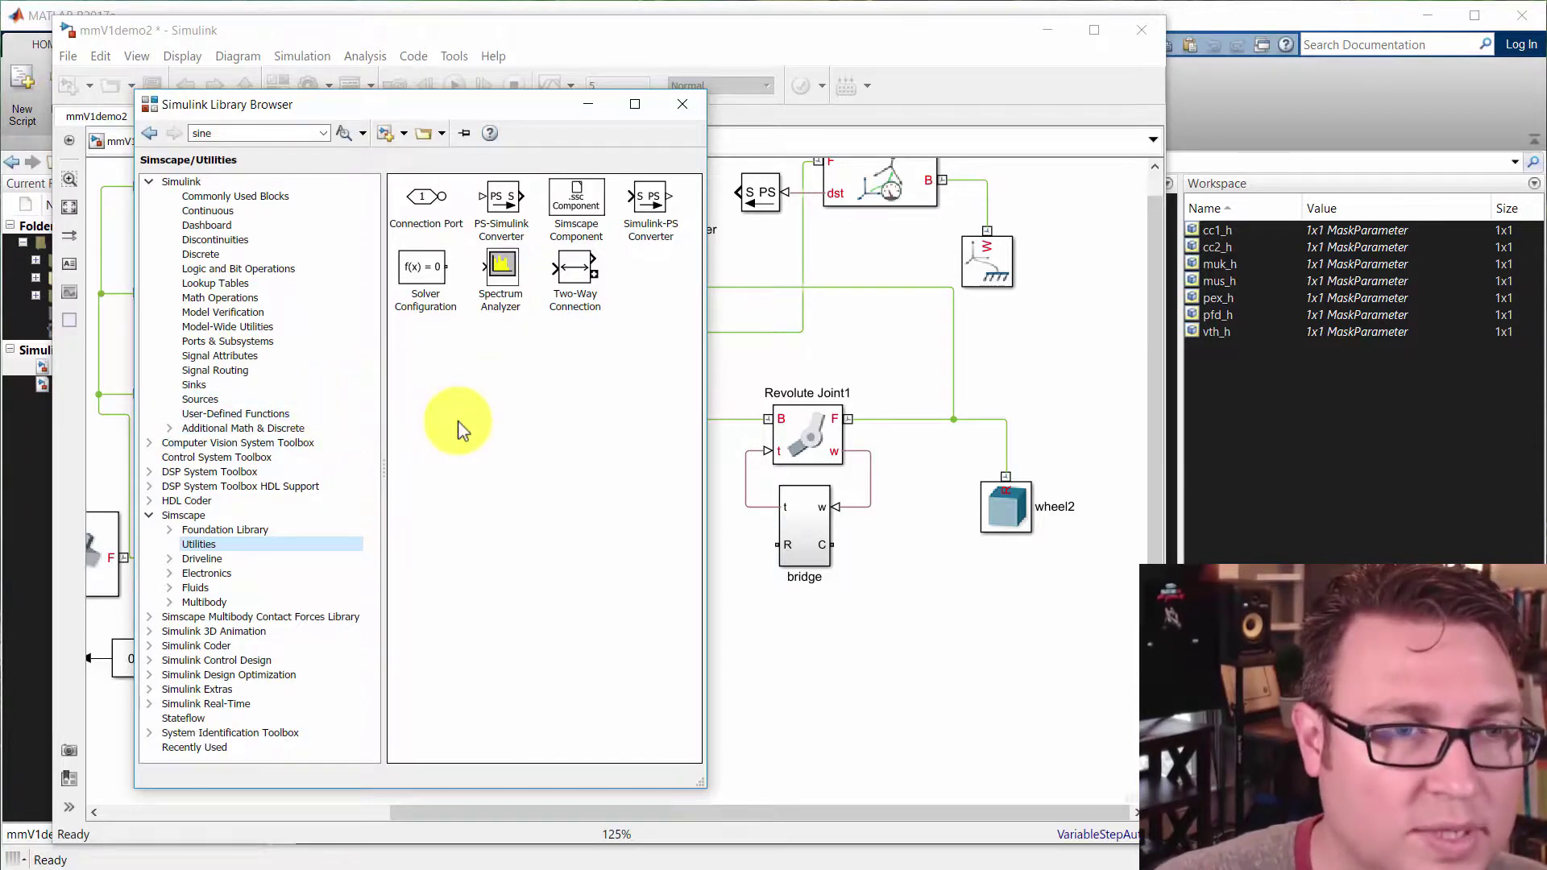
left_click_drag(463, 104, 494, 105)
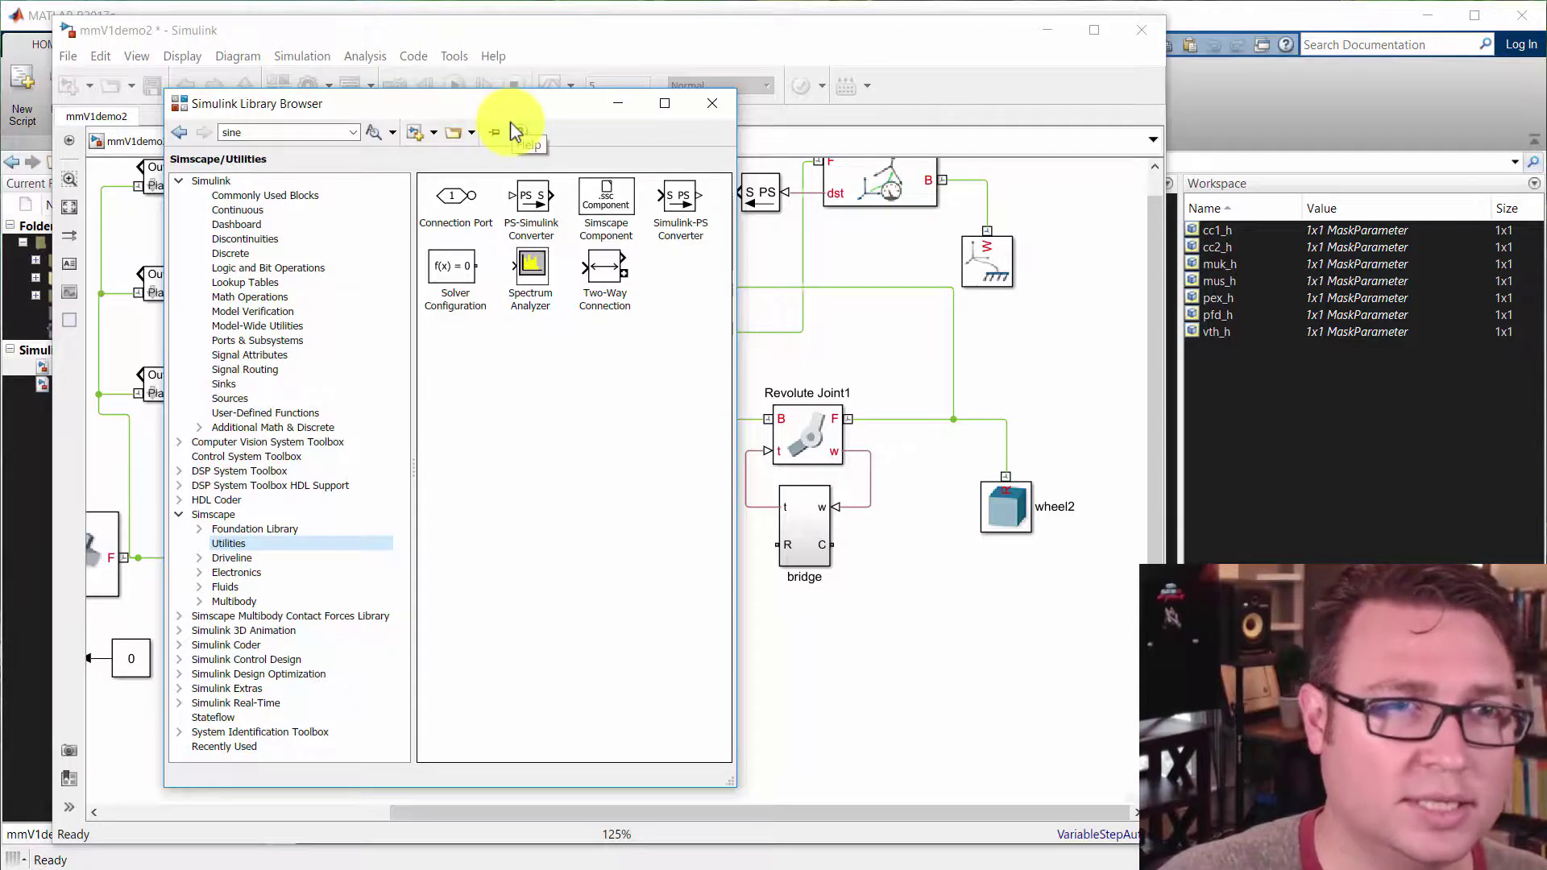
left_click_drag(542, 103, 516, 95)
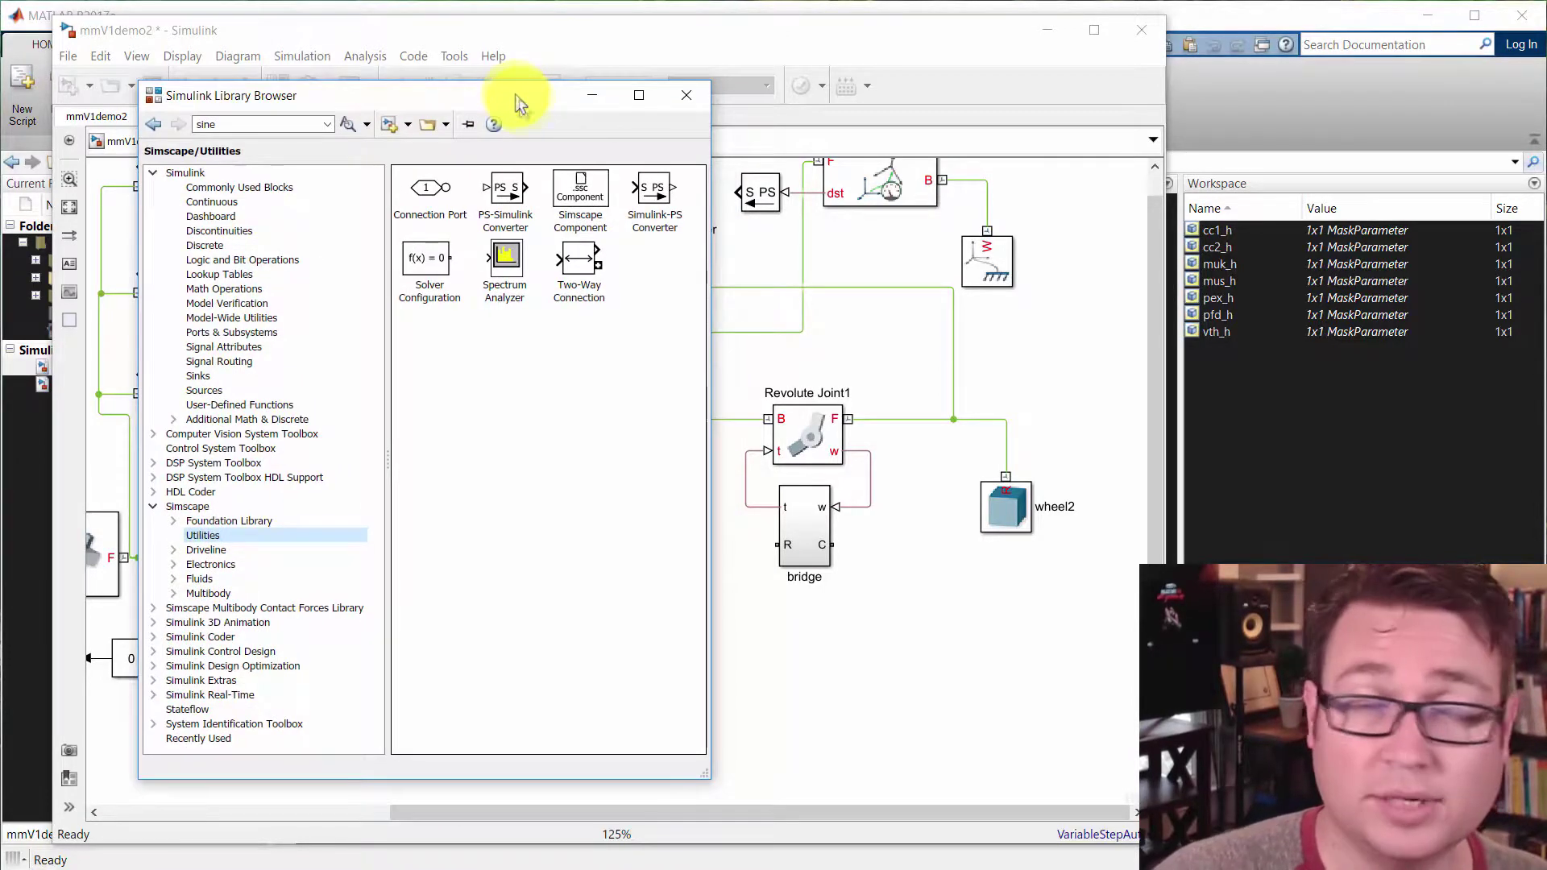
left_click(234, 520)
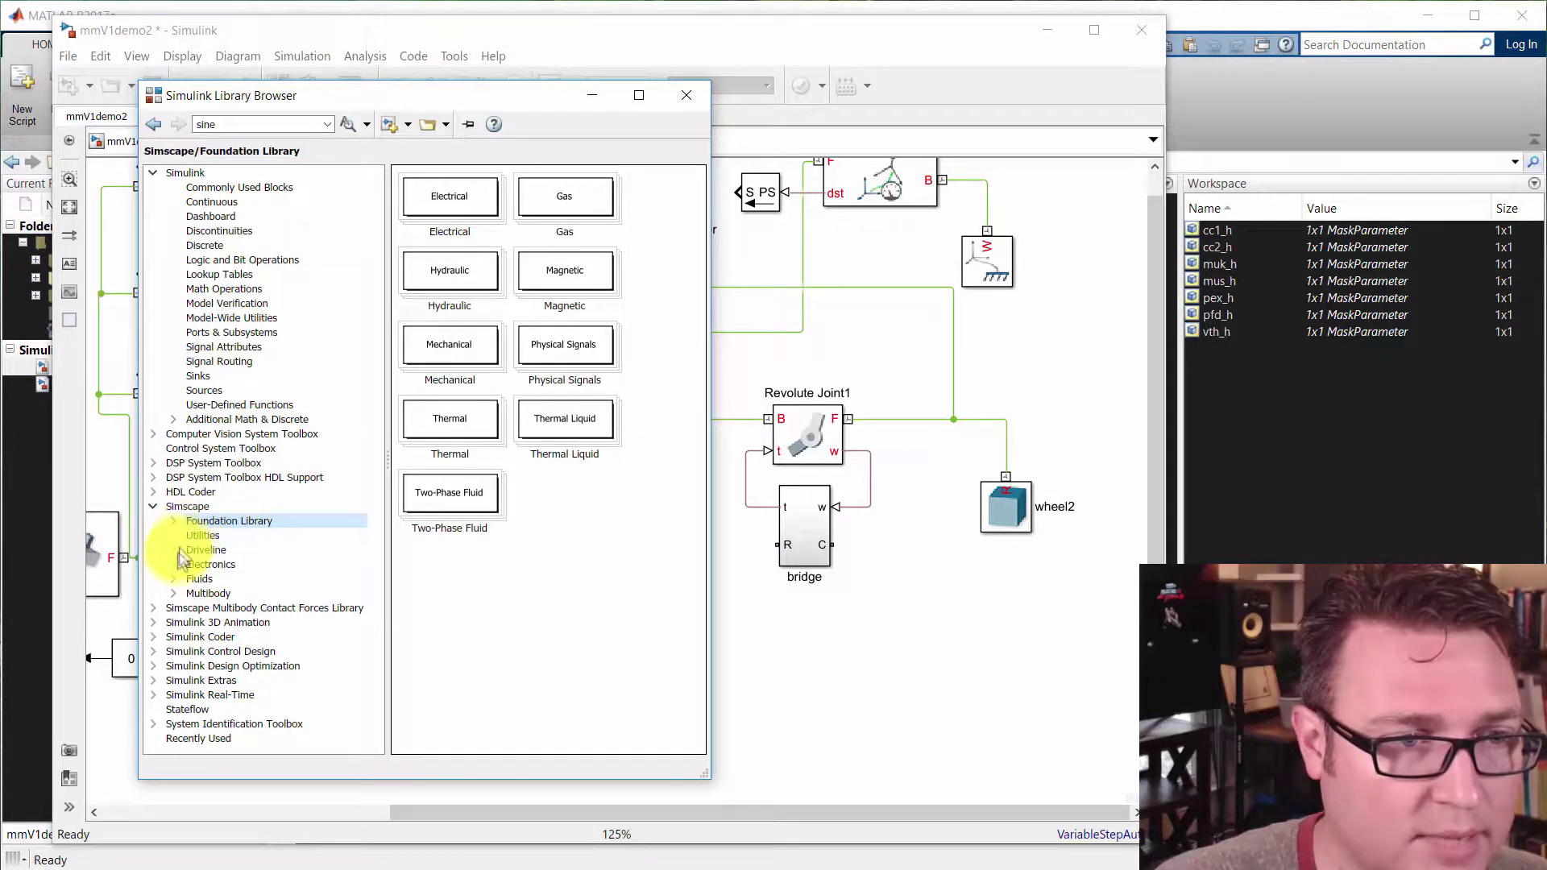
- Browse the Foundation Library to the Mechanical > Rotational Elements blocks
left_click(173, 521)
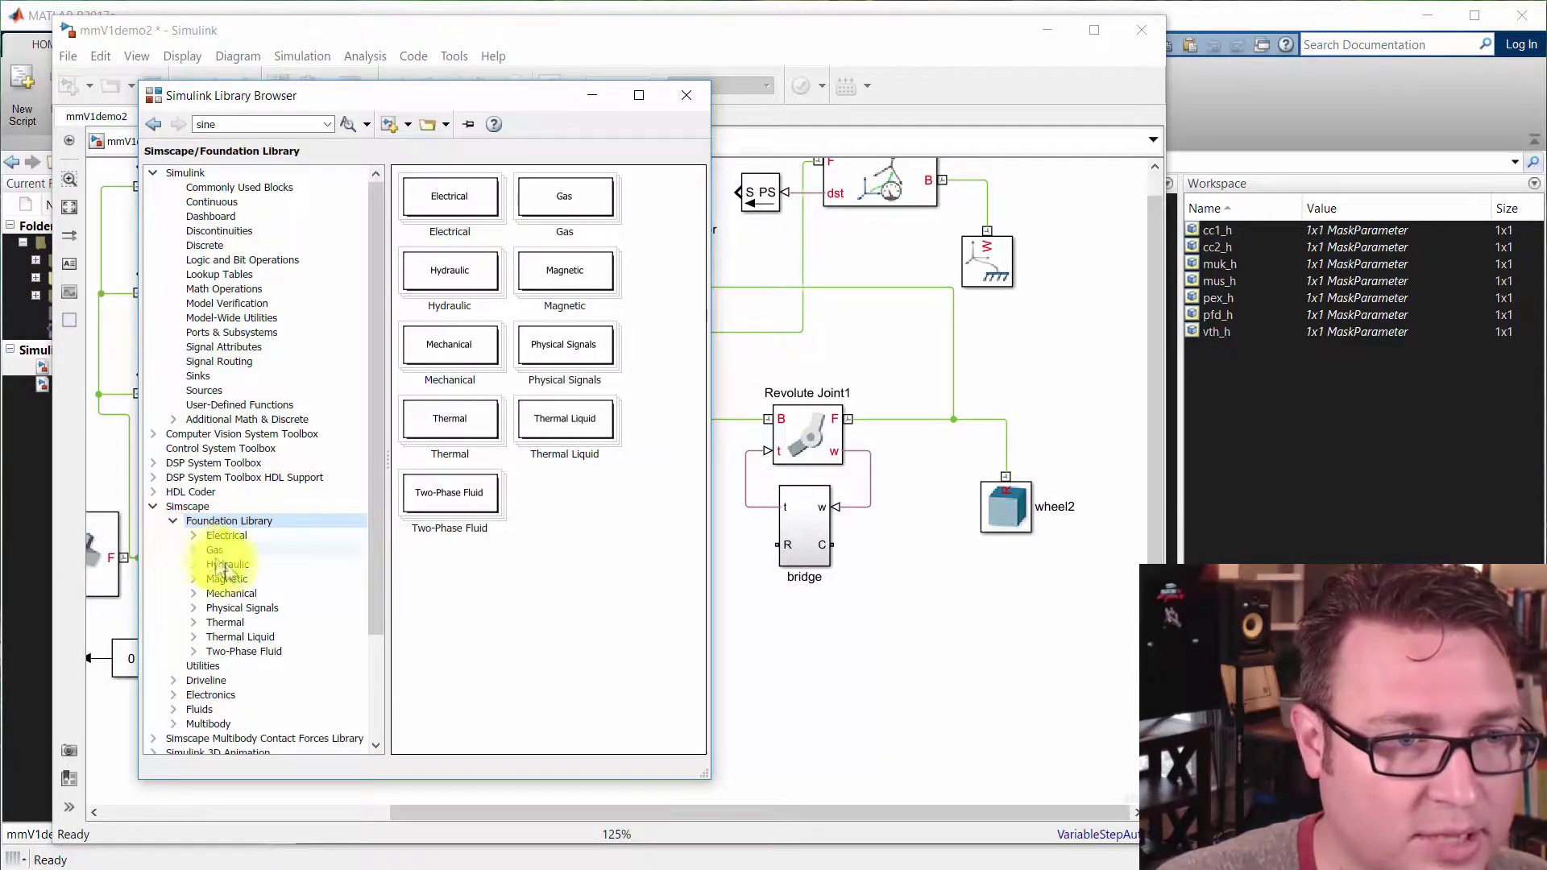
left_click(248, 607)
left_click(196, 609)
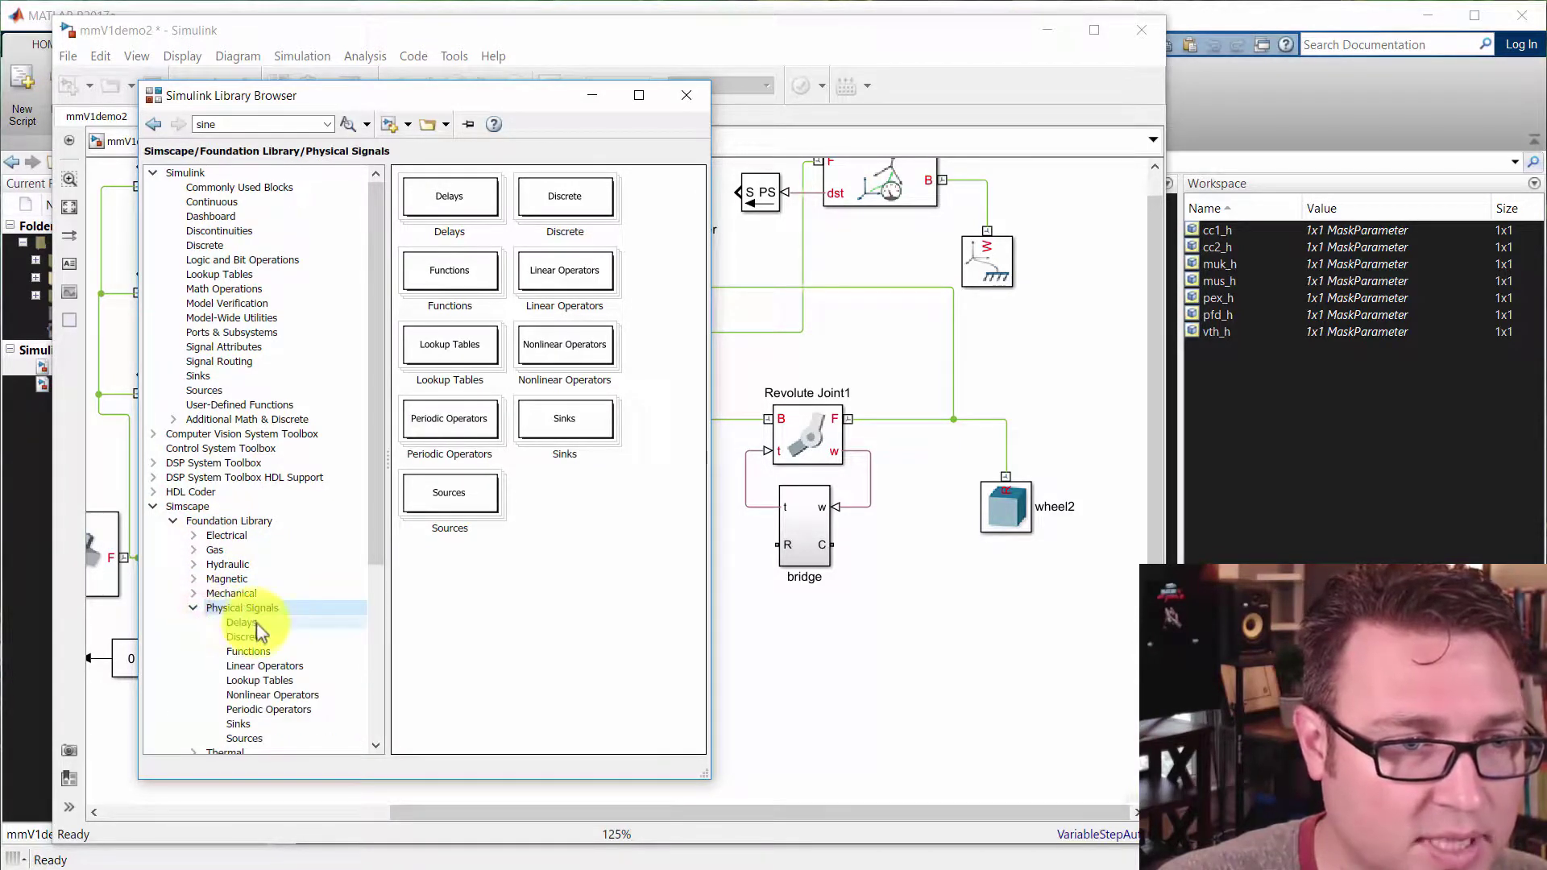
left_click(246, 724)
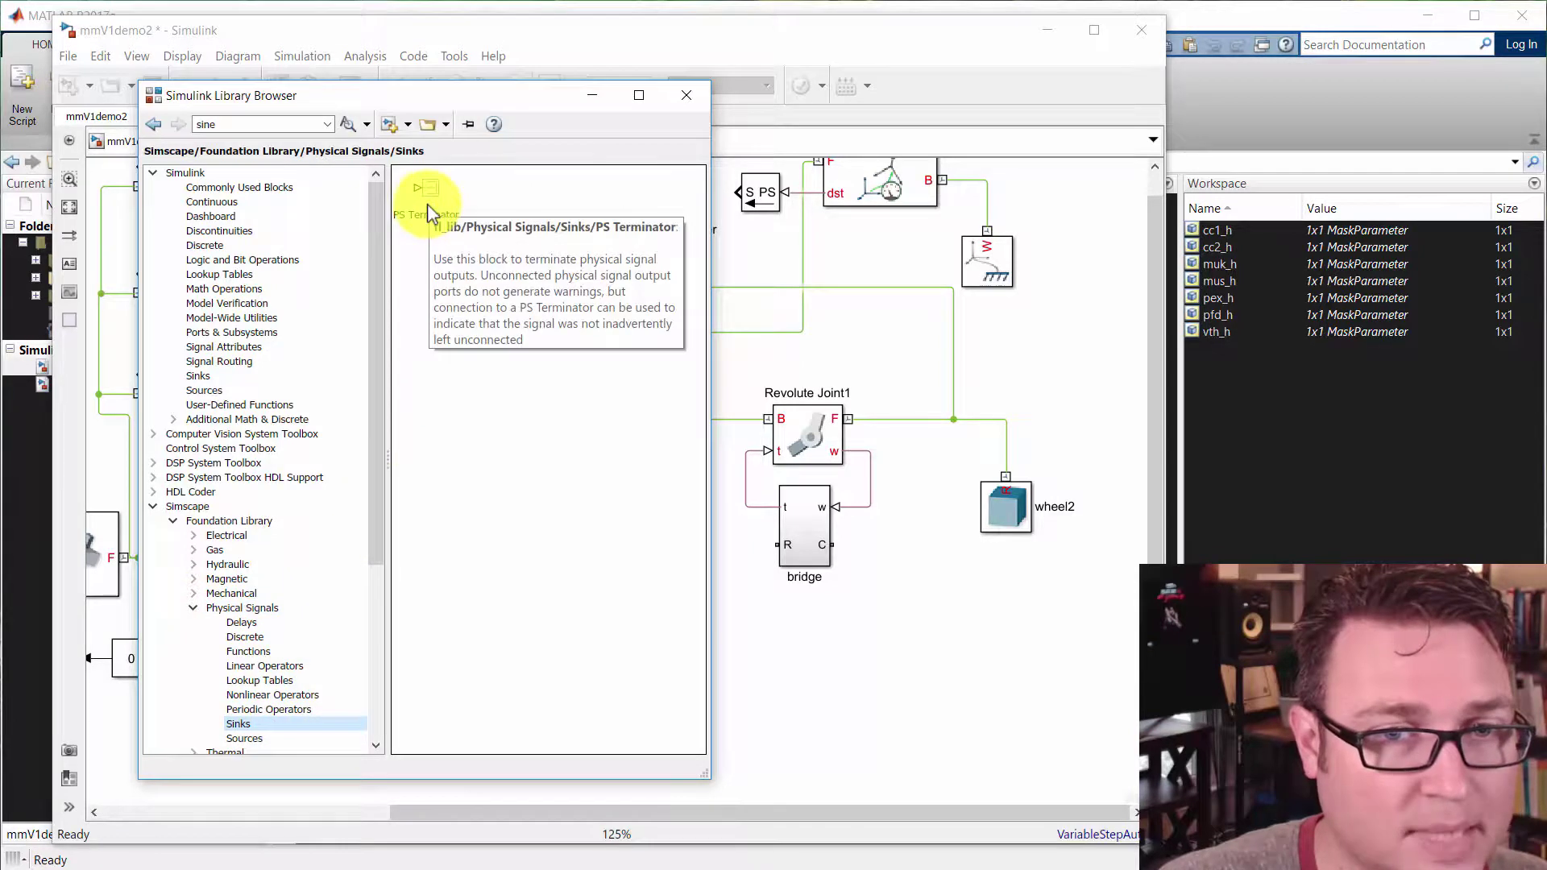
left_click(195, 608)
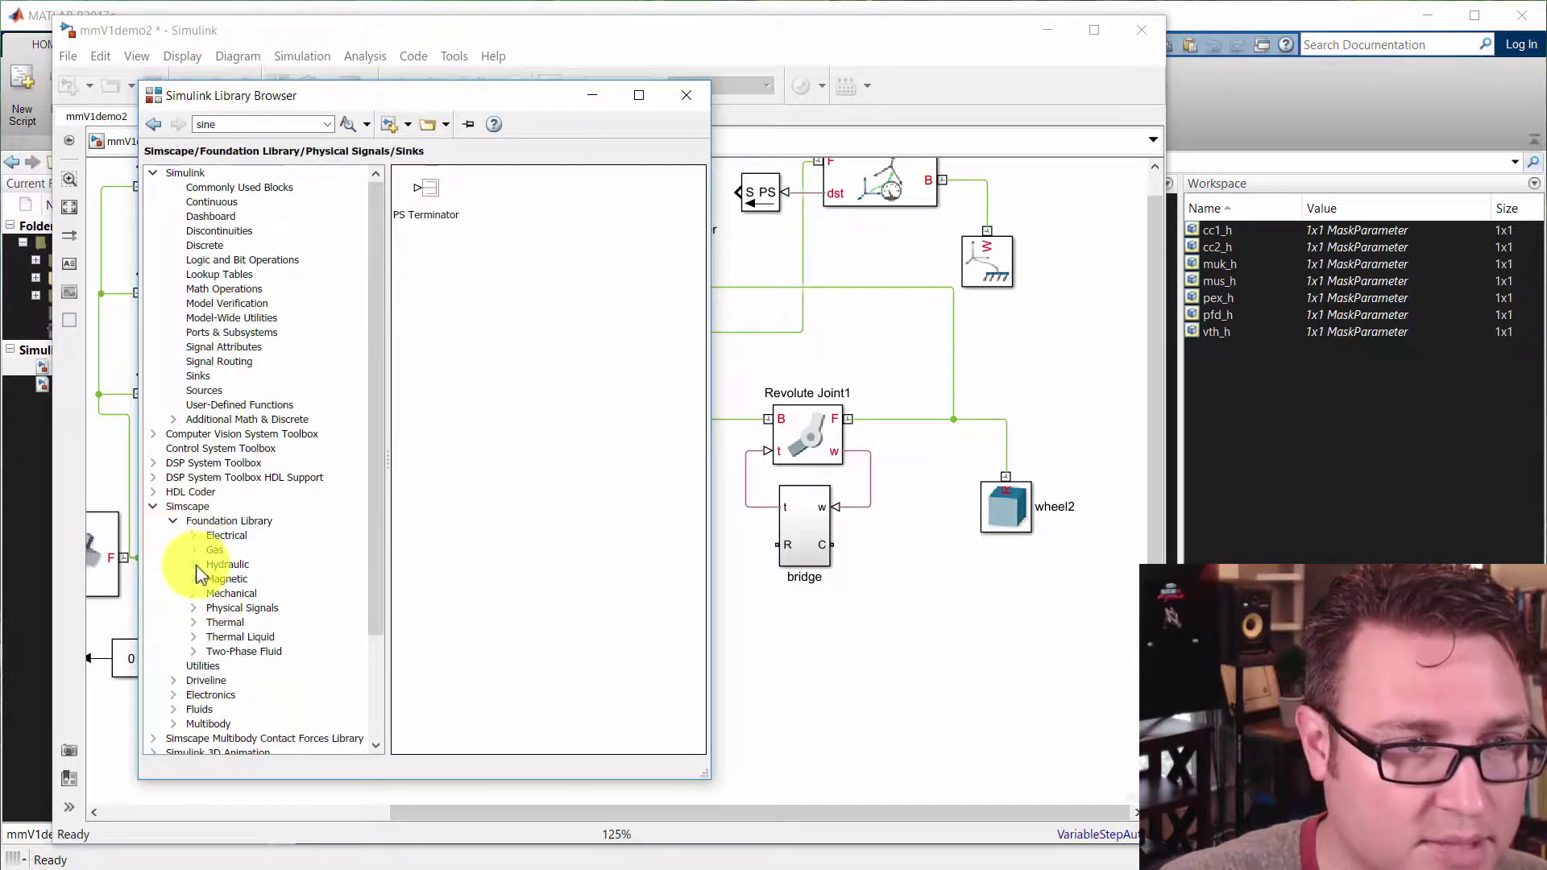
left_click(195, 594)
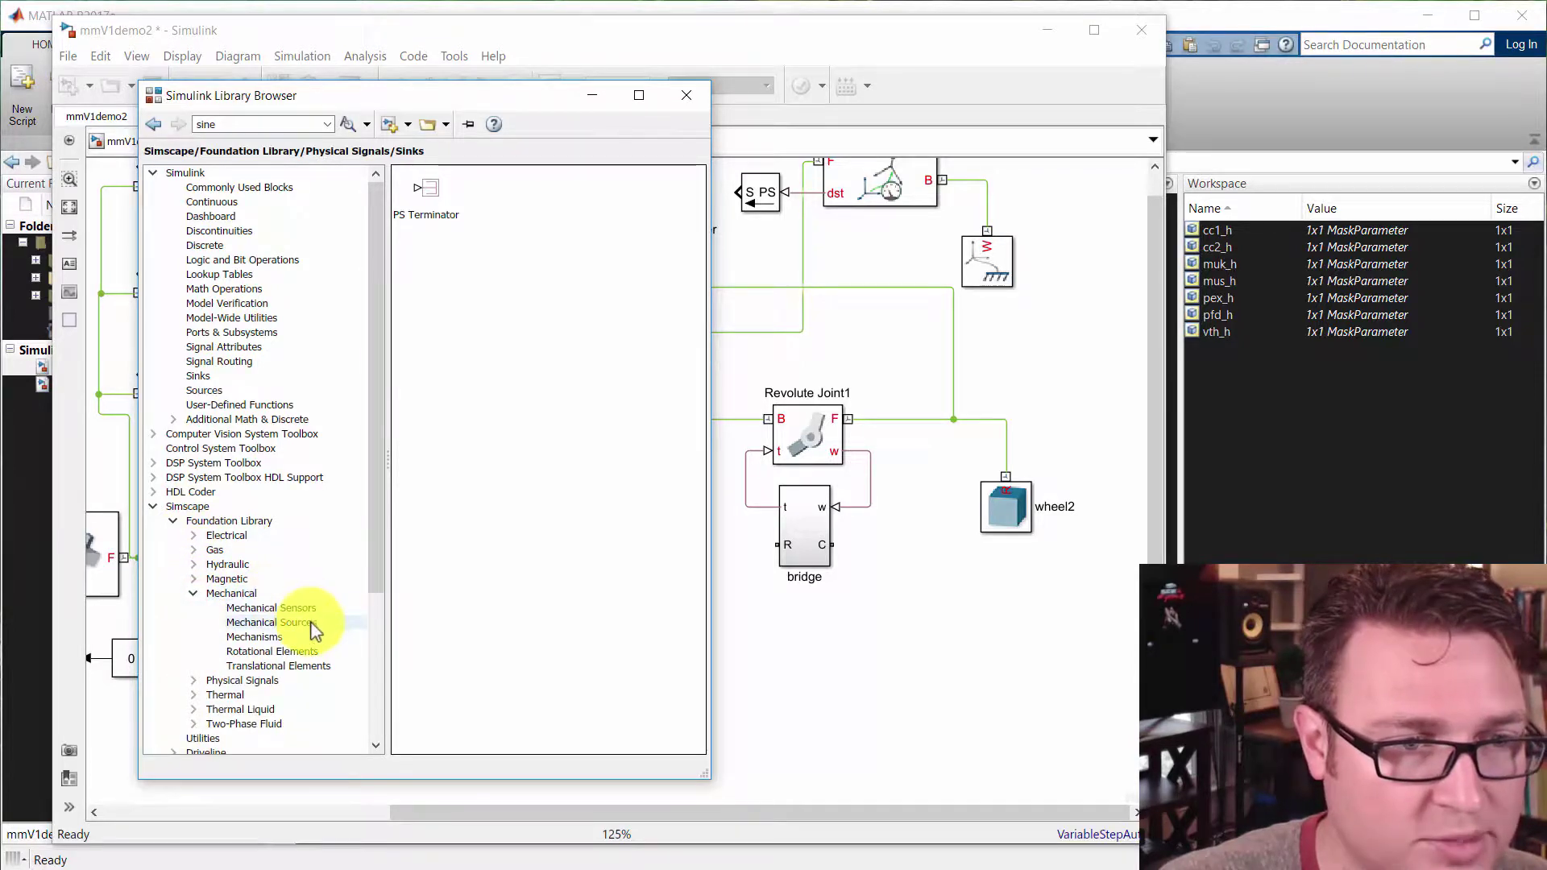
left_click(316, 653)
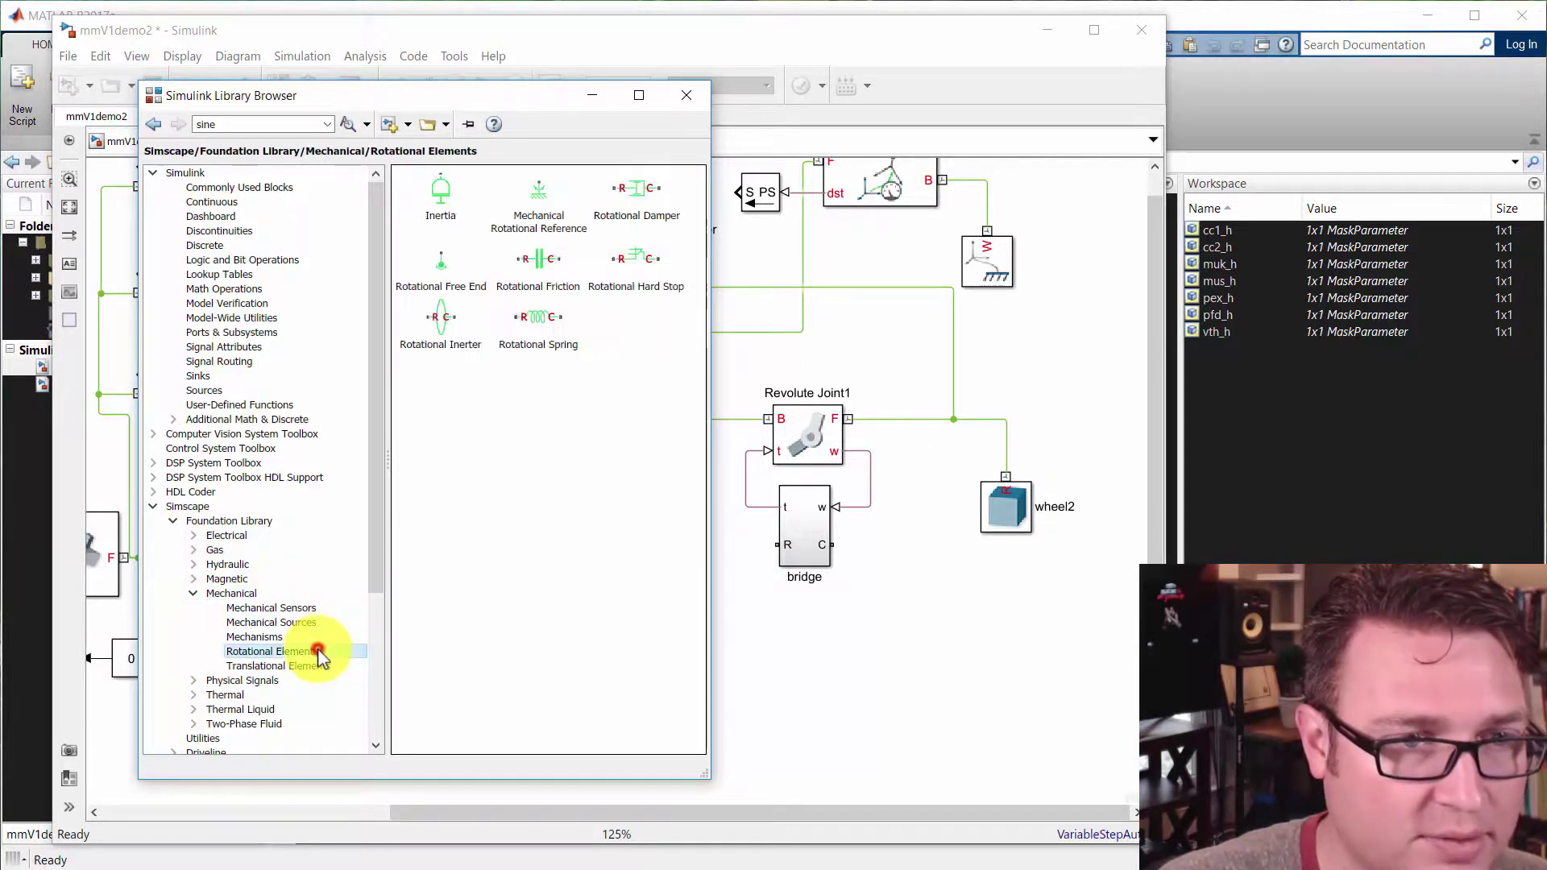
- Place a Mechanical Rotational Reference below the bridge and wire the bridge's C port to it
left_click_drag(538, 198, 838, 599)
left_click_drag(831, 544, 860, 598)
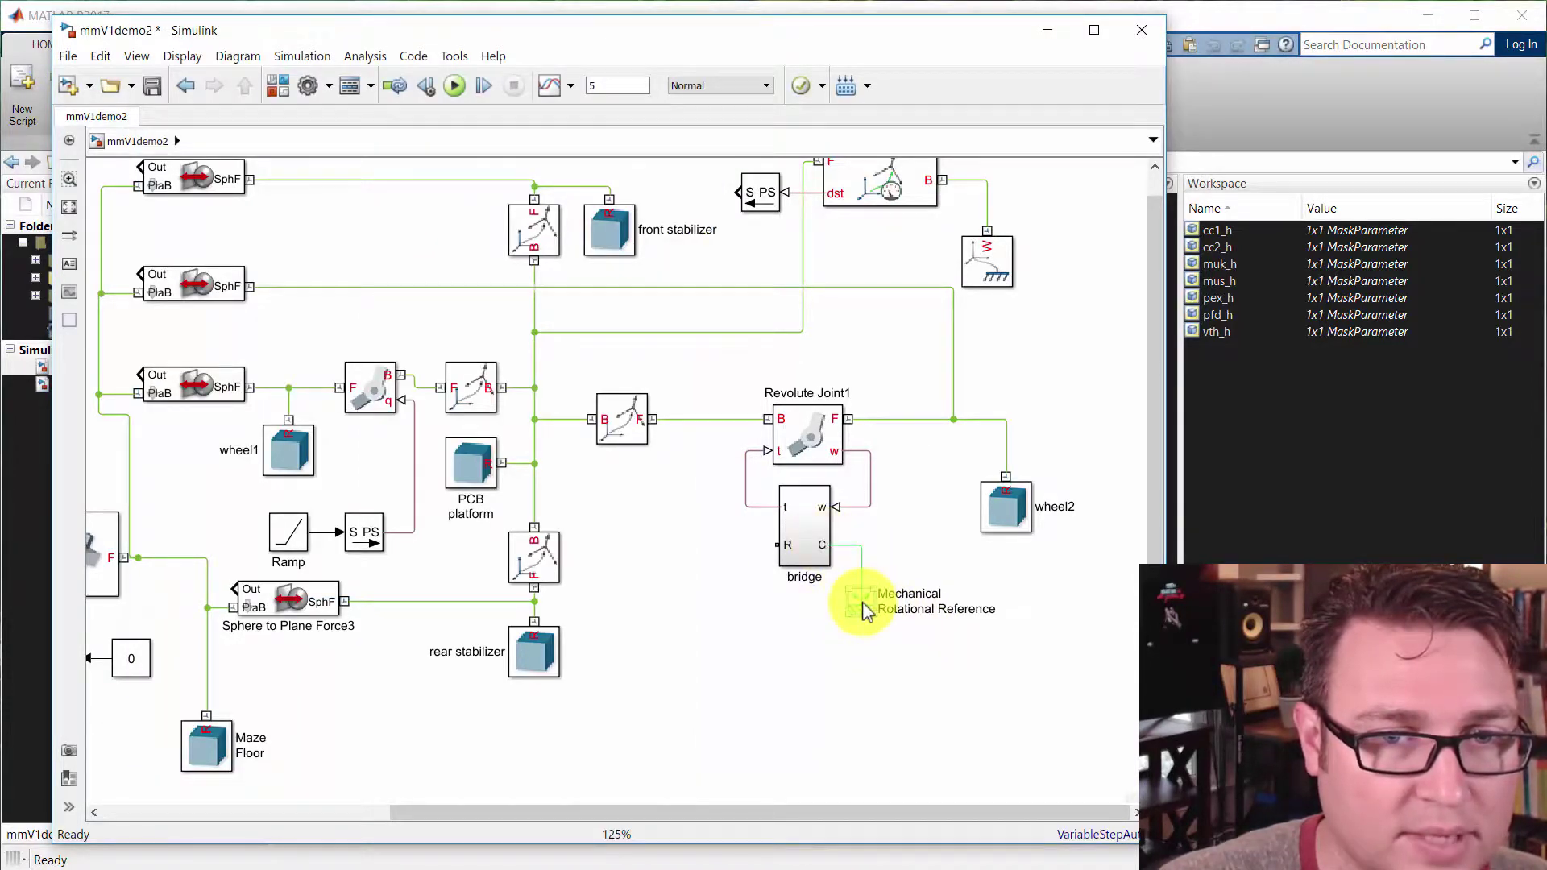
right_click(859, 600)
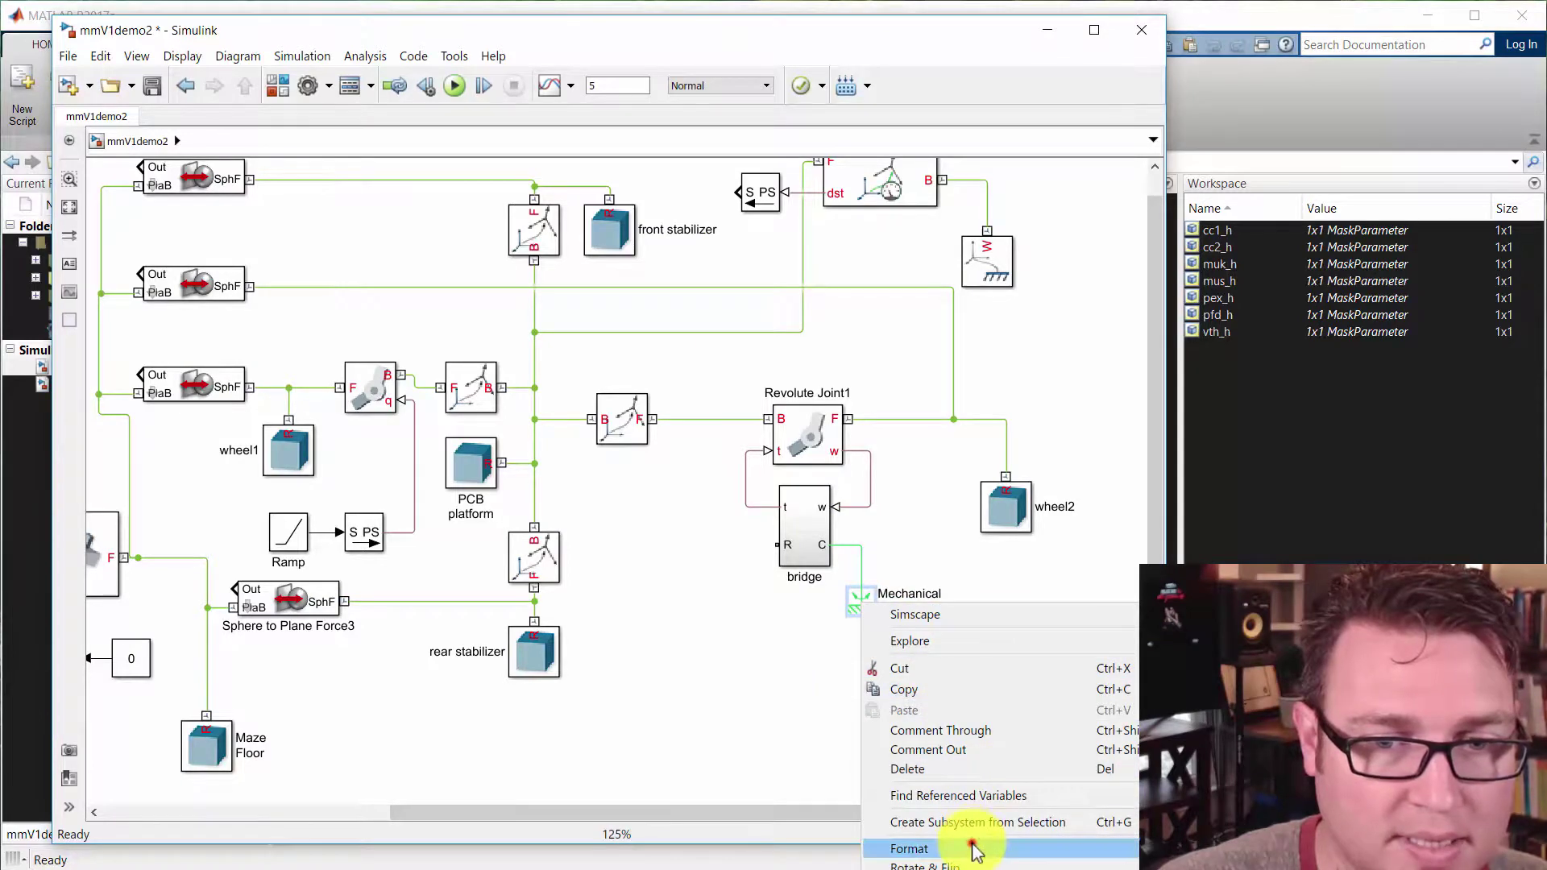
left_click(836, 738)
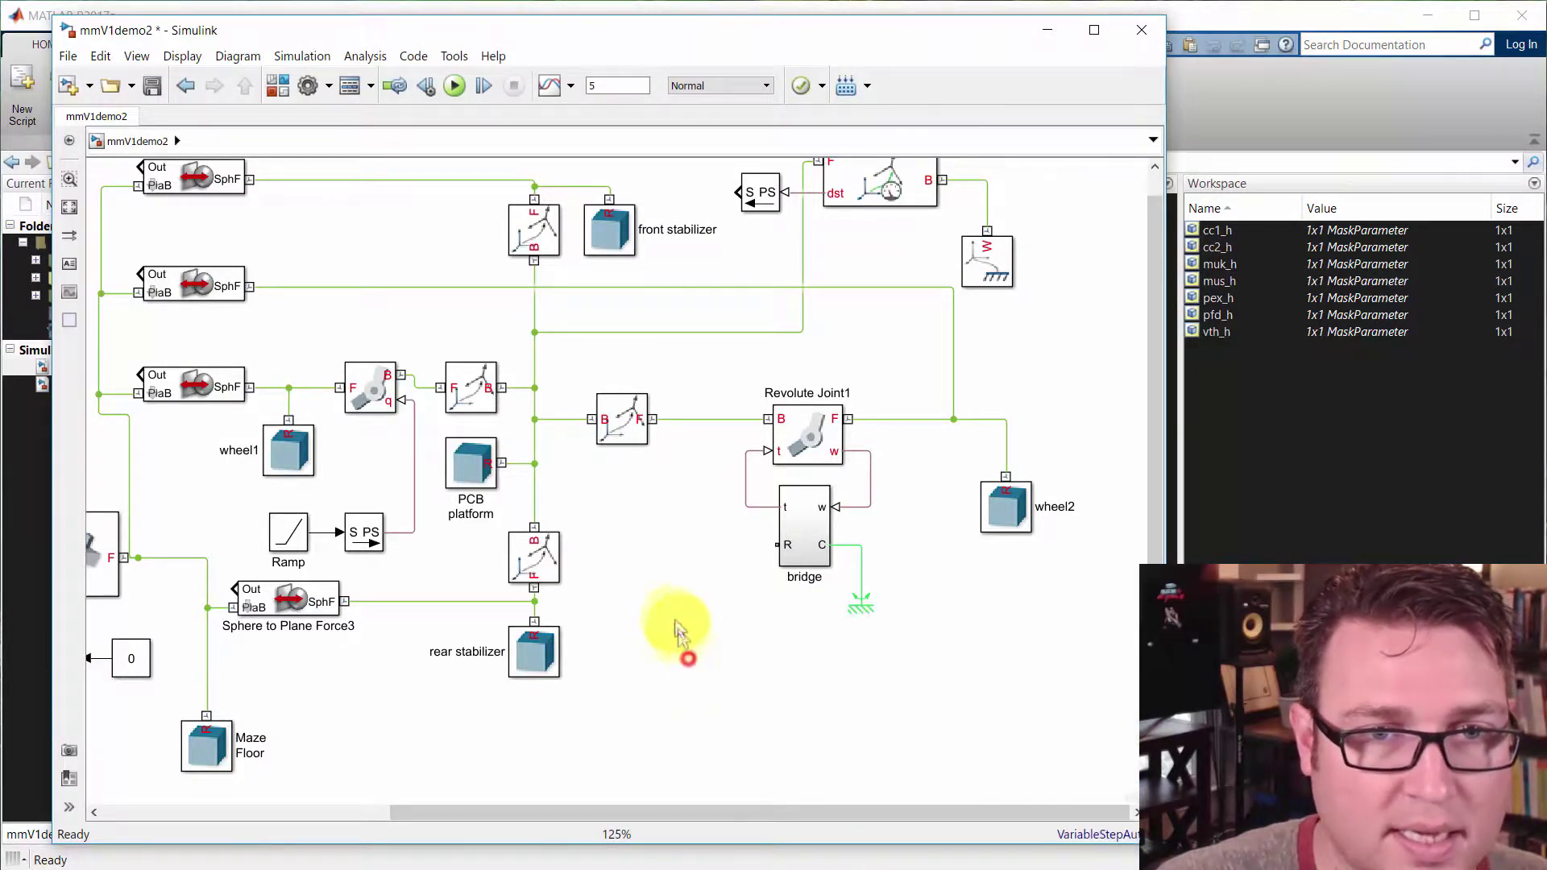
scroll(680, 632, "up", 2)
- Insert a Connection Port via 'conn', label it 'right axle', and wire it to the bridge's R port
scroll(722, 660, "left", 2)
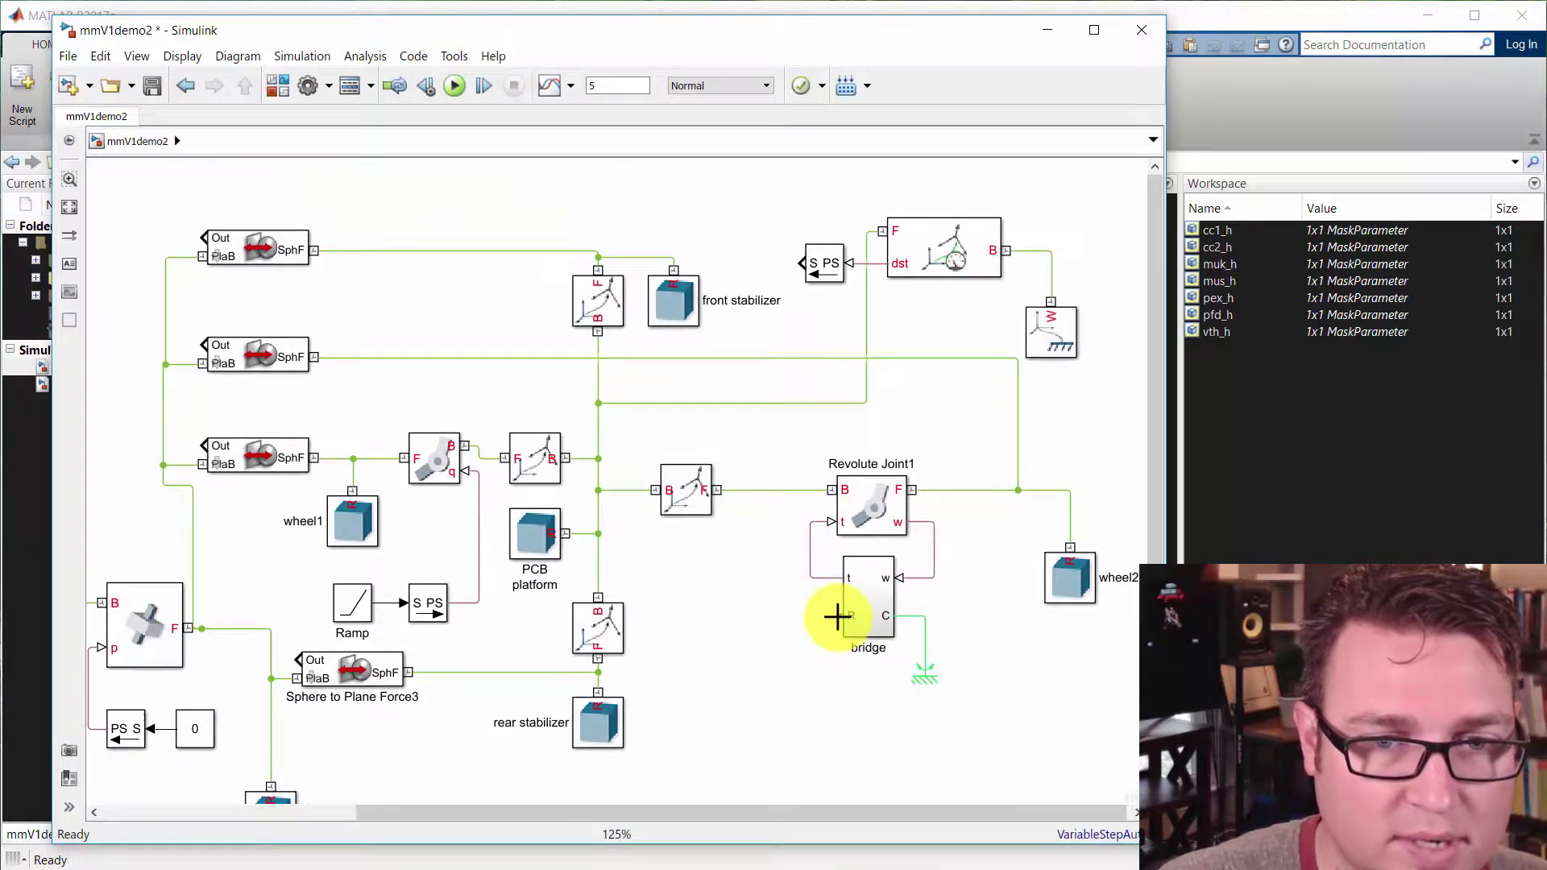
left_click(721, 631)
double_click(717, 629)
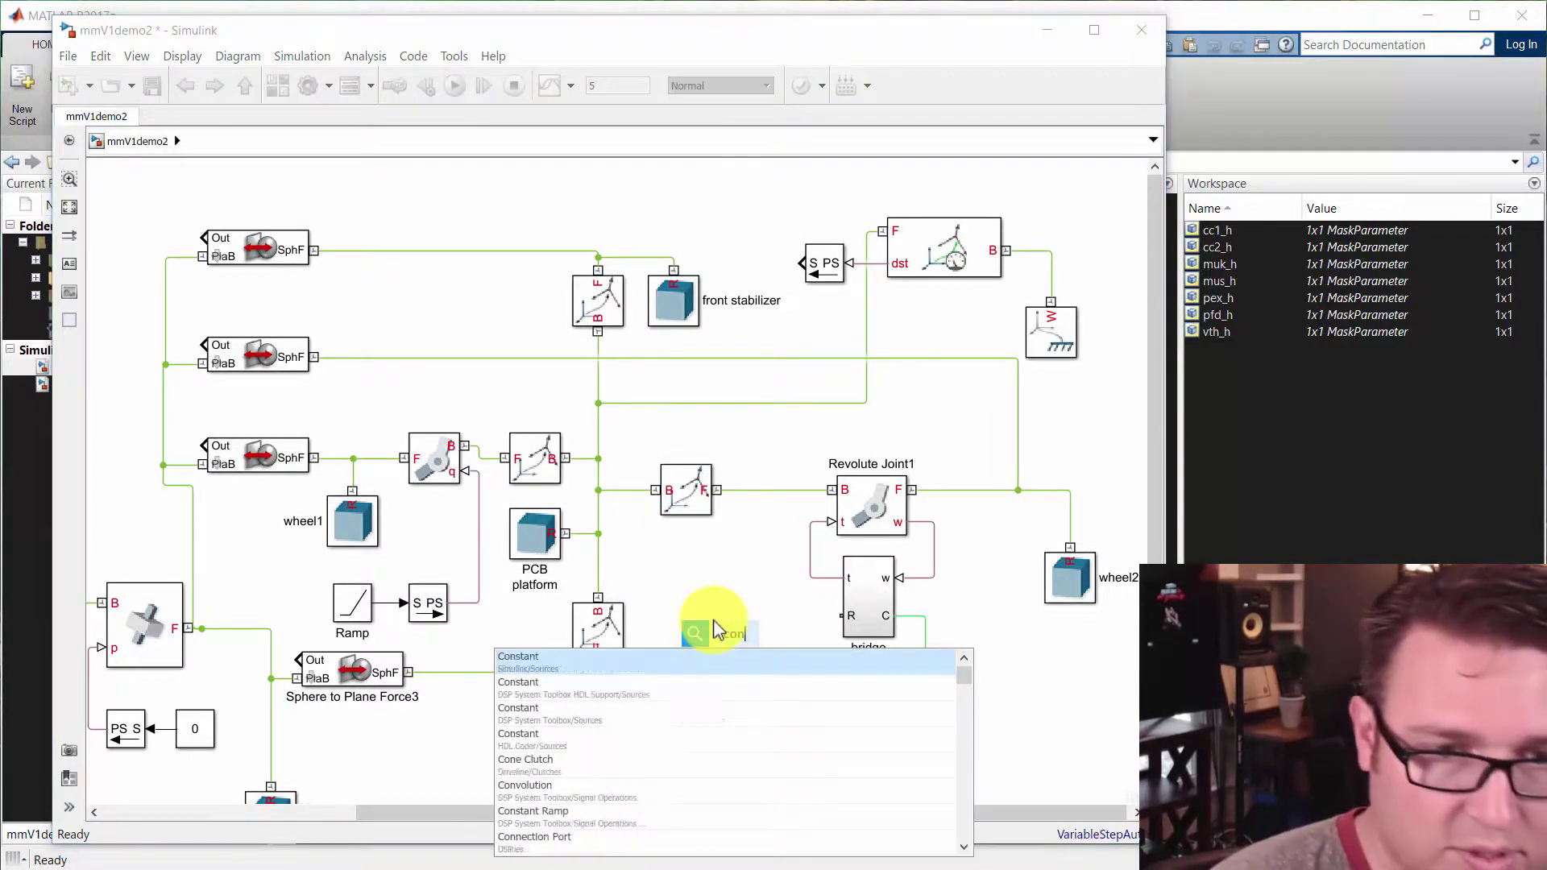
type("conn")
key("Return")
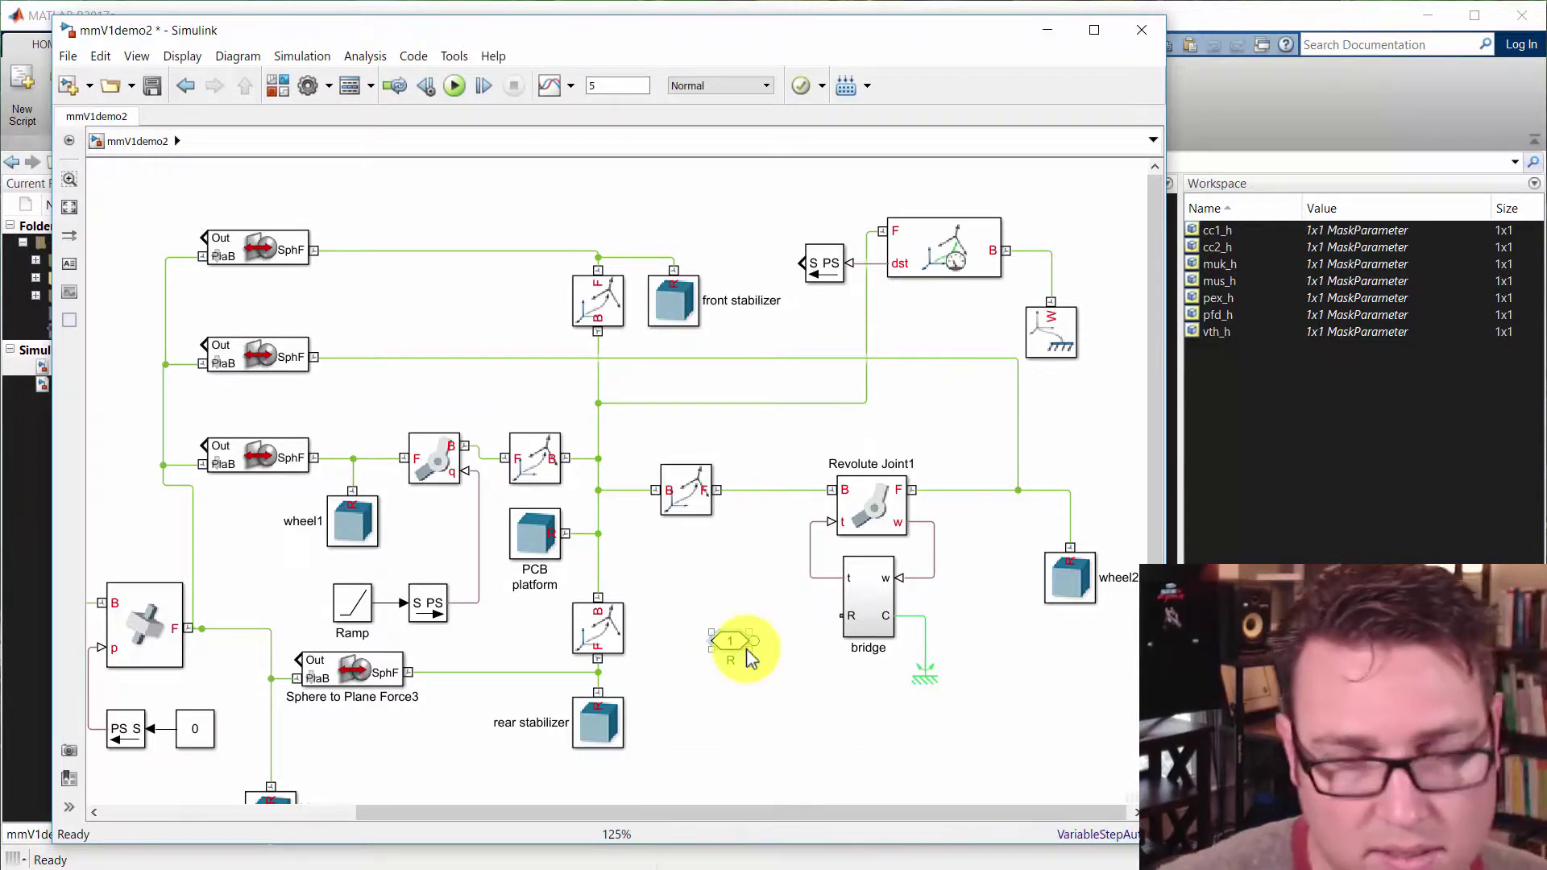
key("BackSpace")
type("right axle")
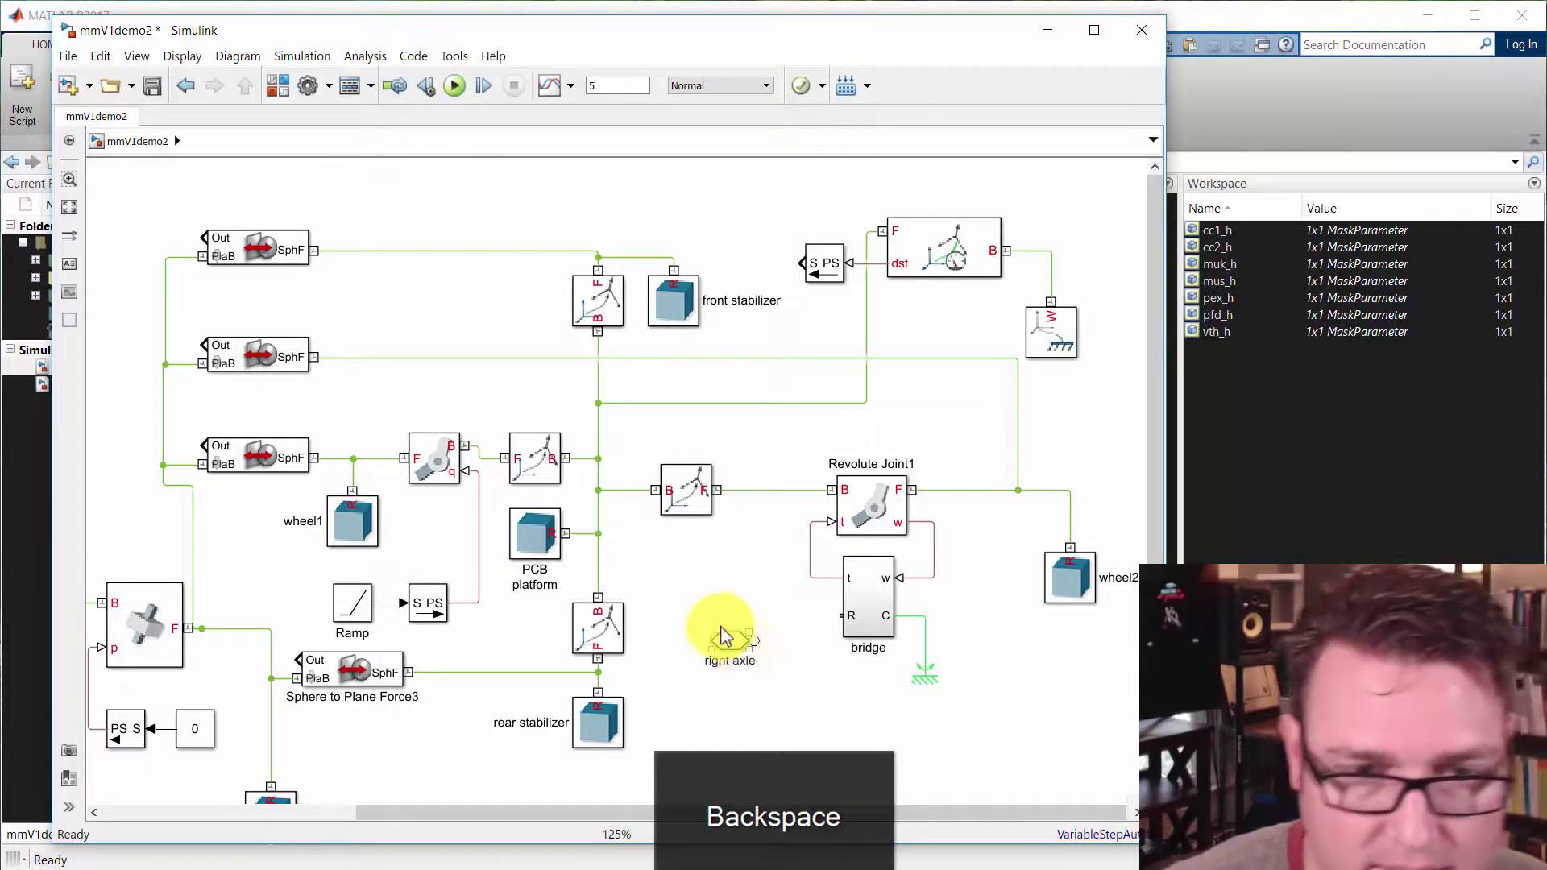
left_click(735, 713)
left_click_drag(736, 636, 782, 609)
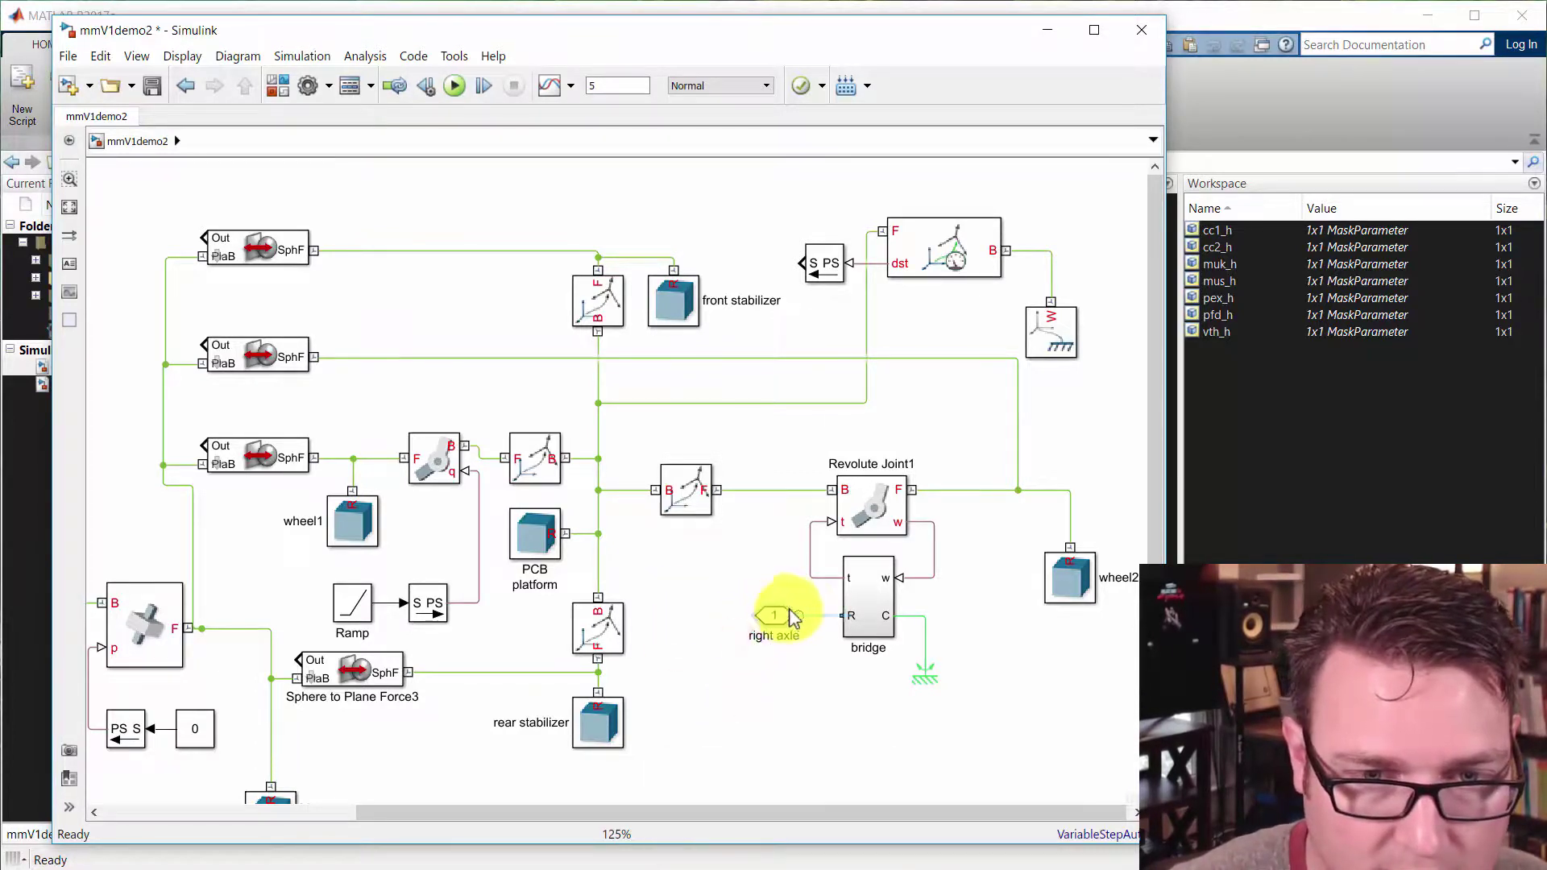
left_click(815, 614)
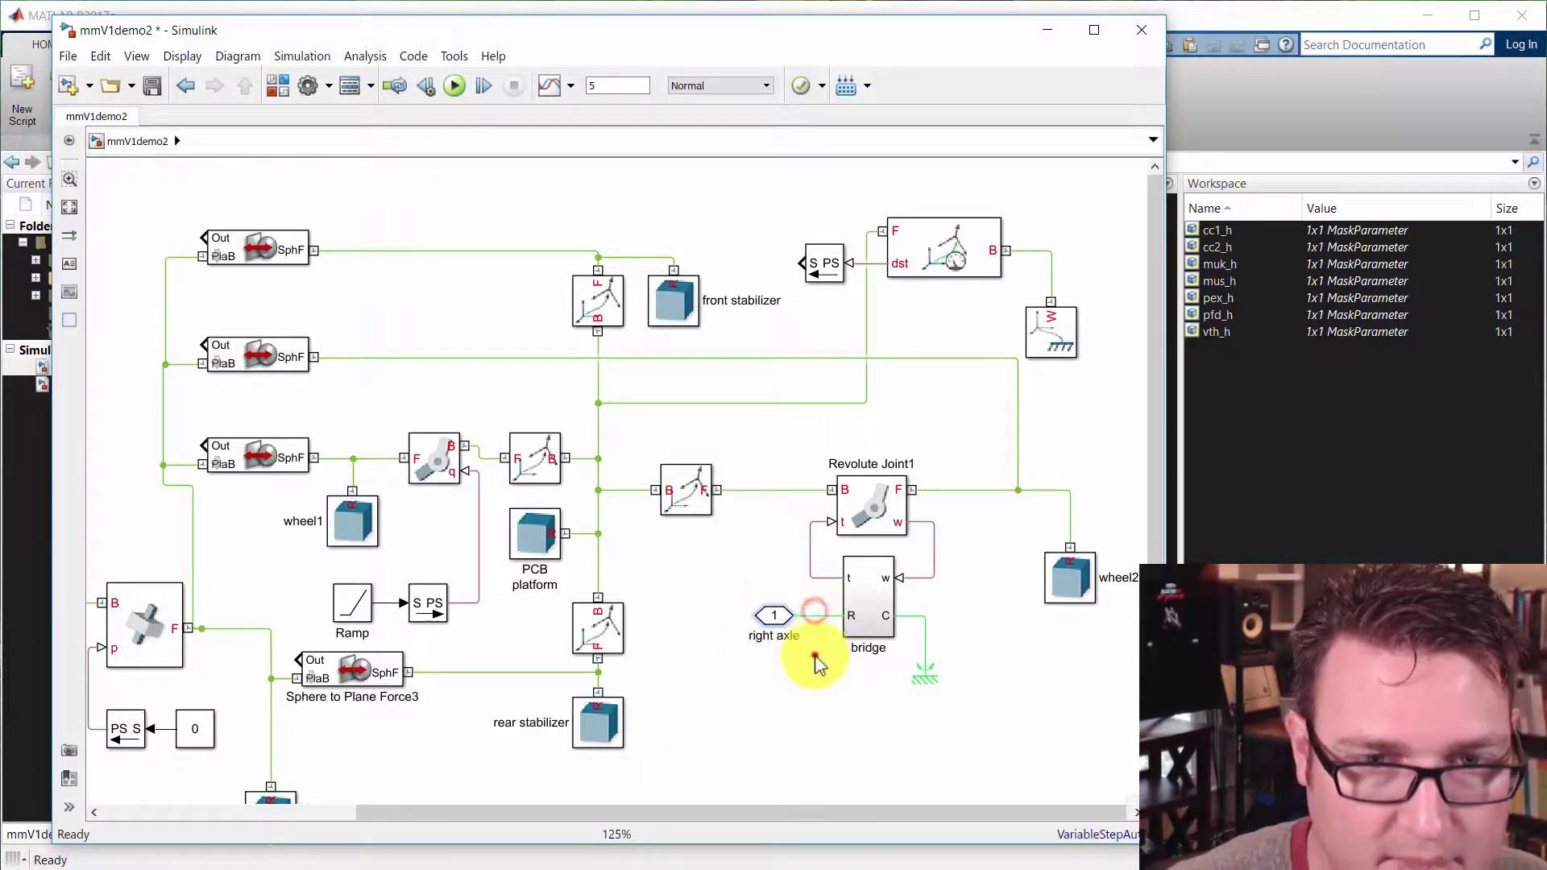
- Insert a Terminator, flip it with Ctrl+R, hide its name label, and move it into place
left_click(820, 265)
left_click_drag(655, 604, 926, 570)
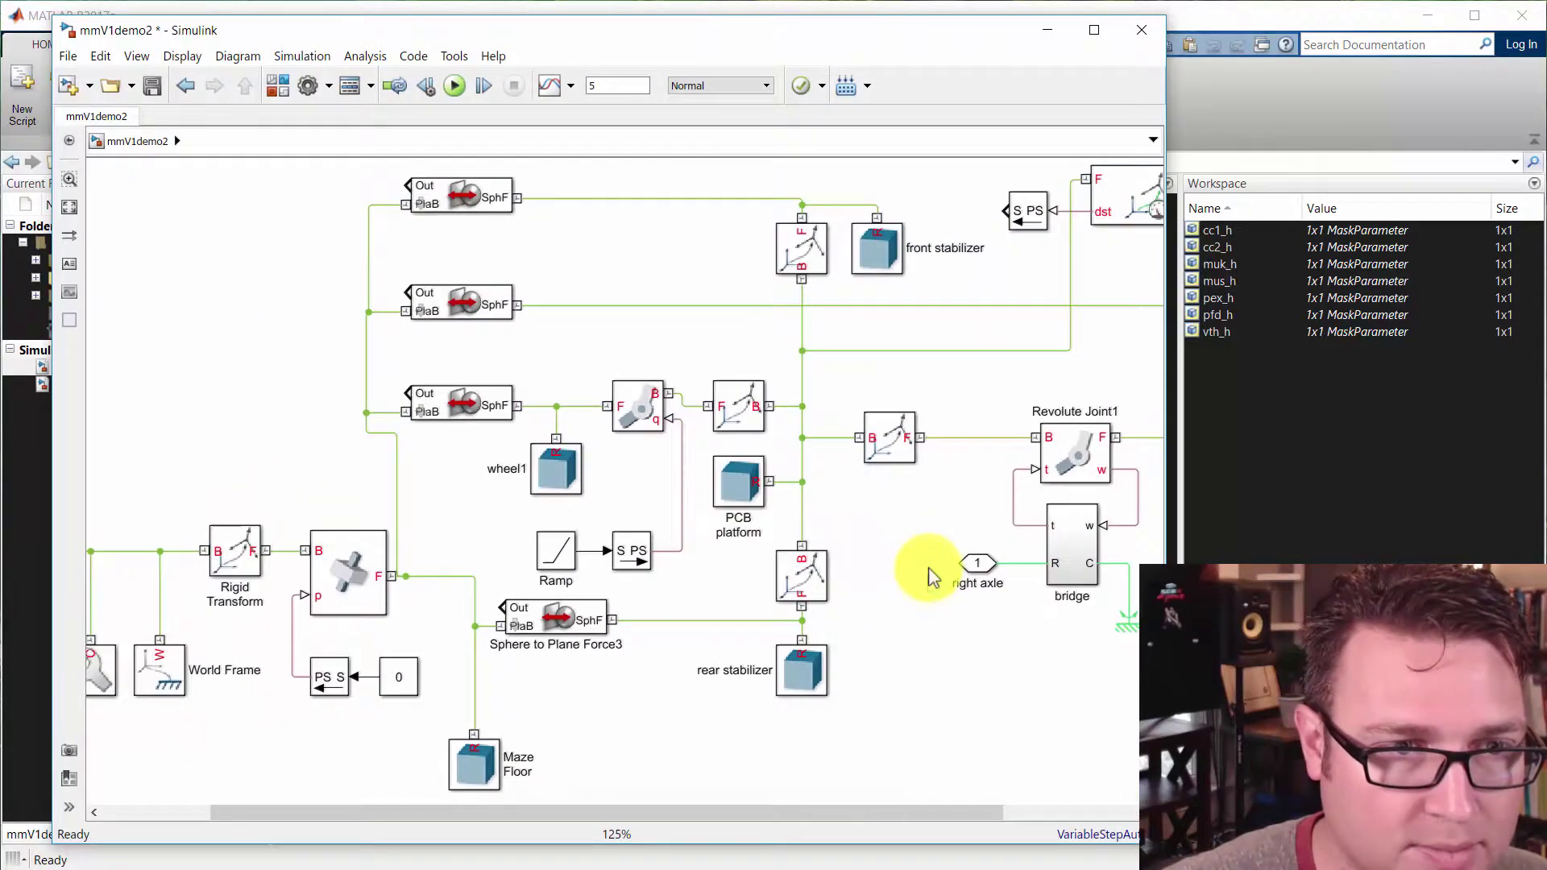
left_click_drag(613, 730, 625, 728)
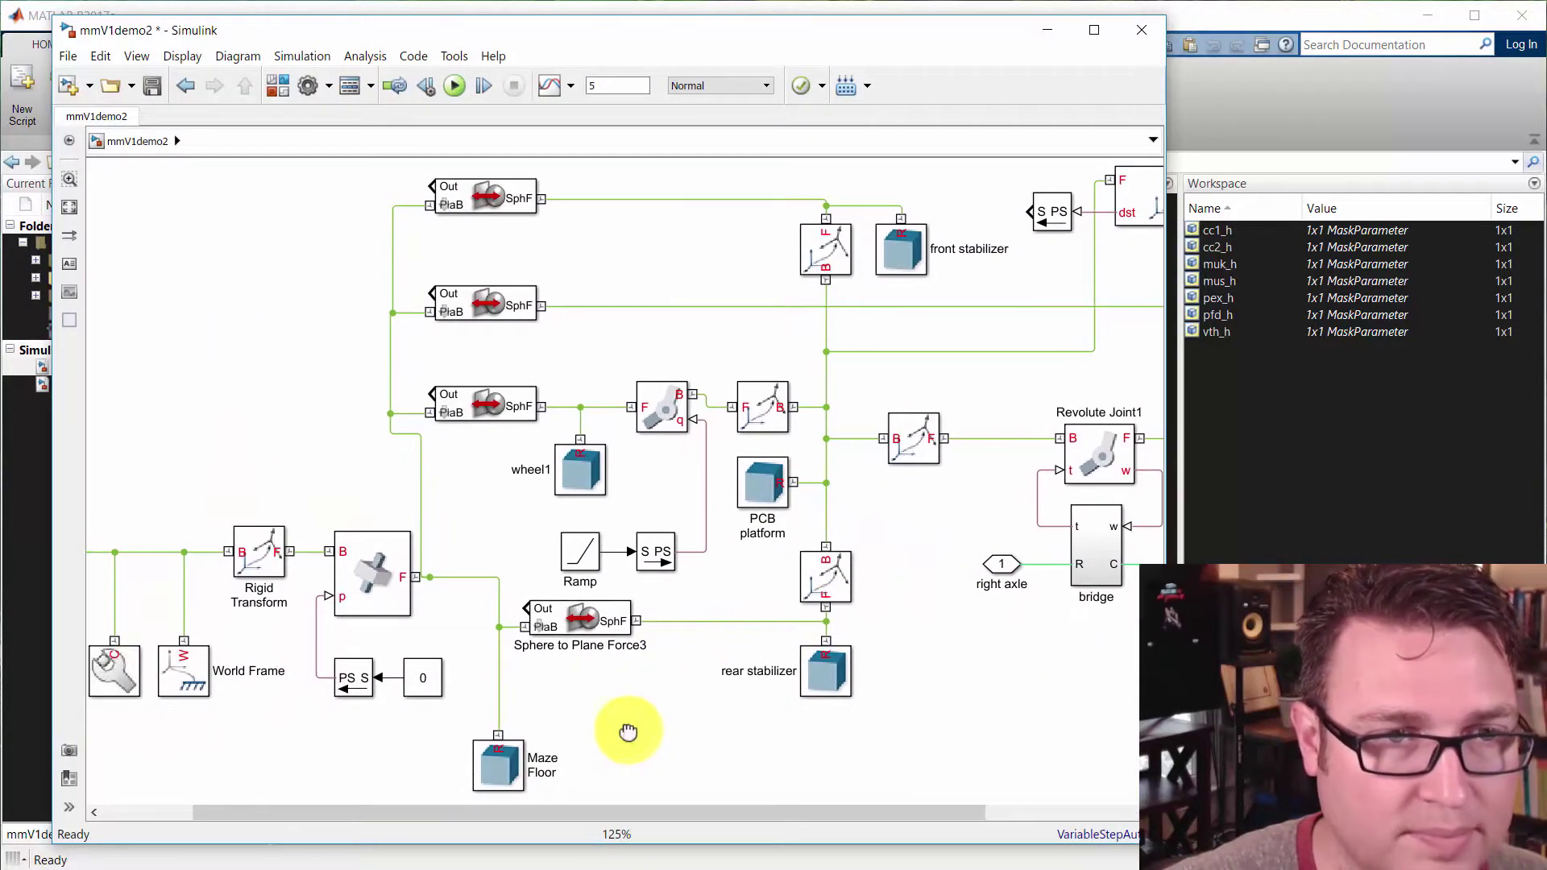
left_click(243, 230)
type("termin")
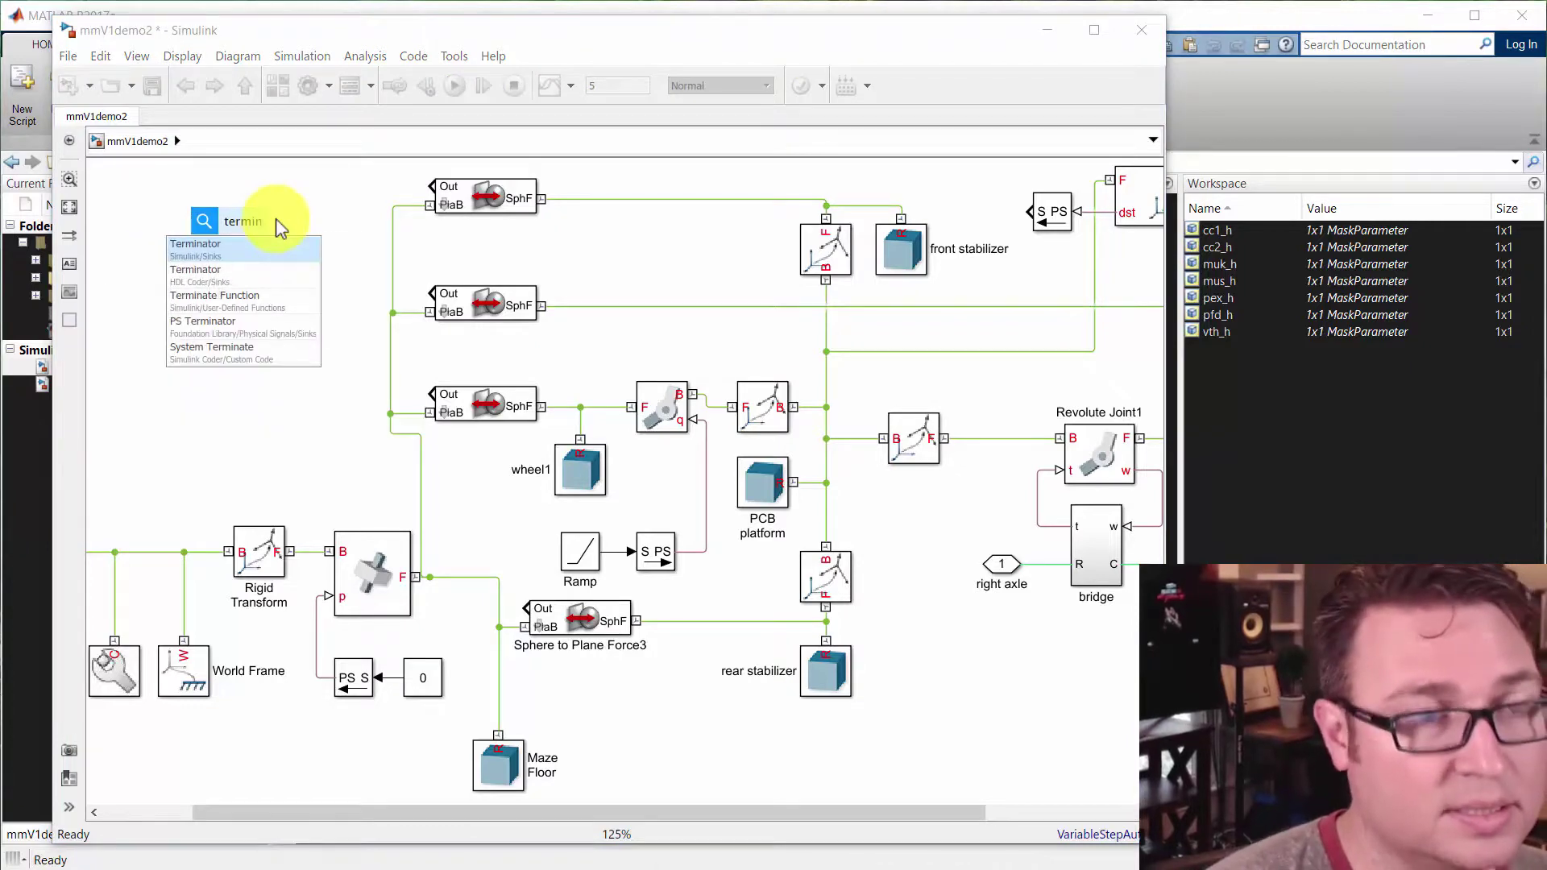
key("Return")
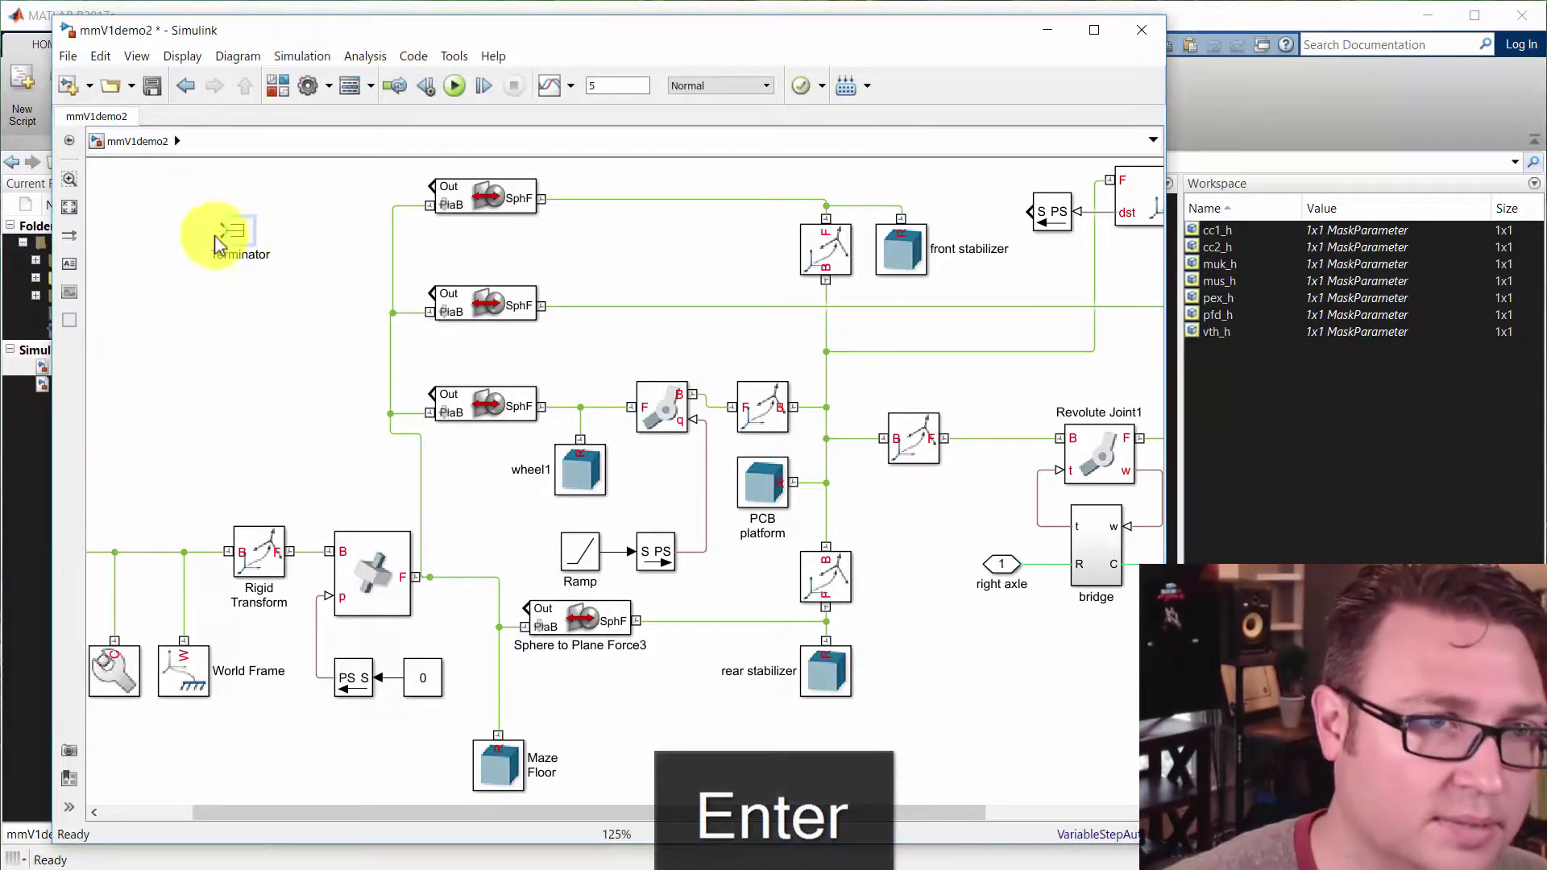
left_click(236, 234)
key("ctrl+r")
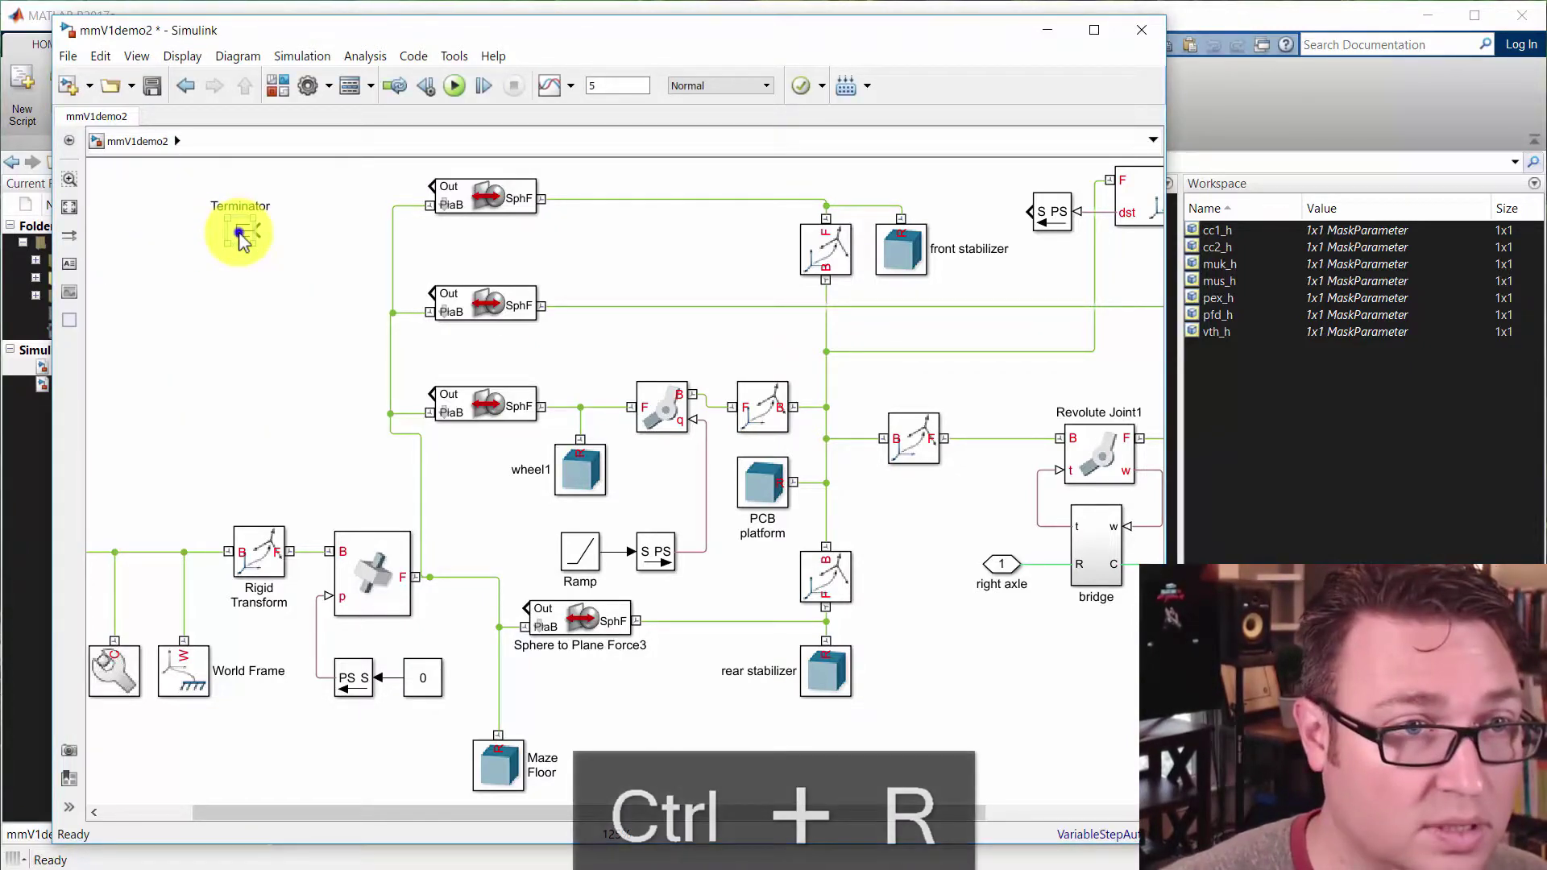
right_click(238, 235)
left_click(328, 451)
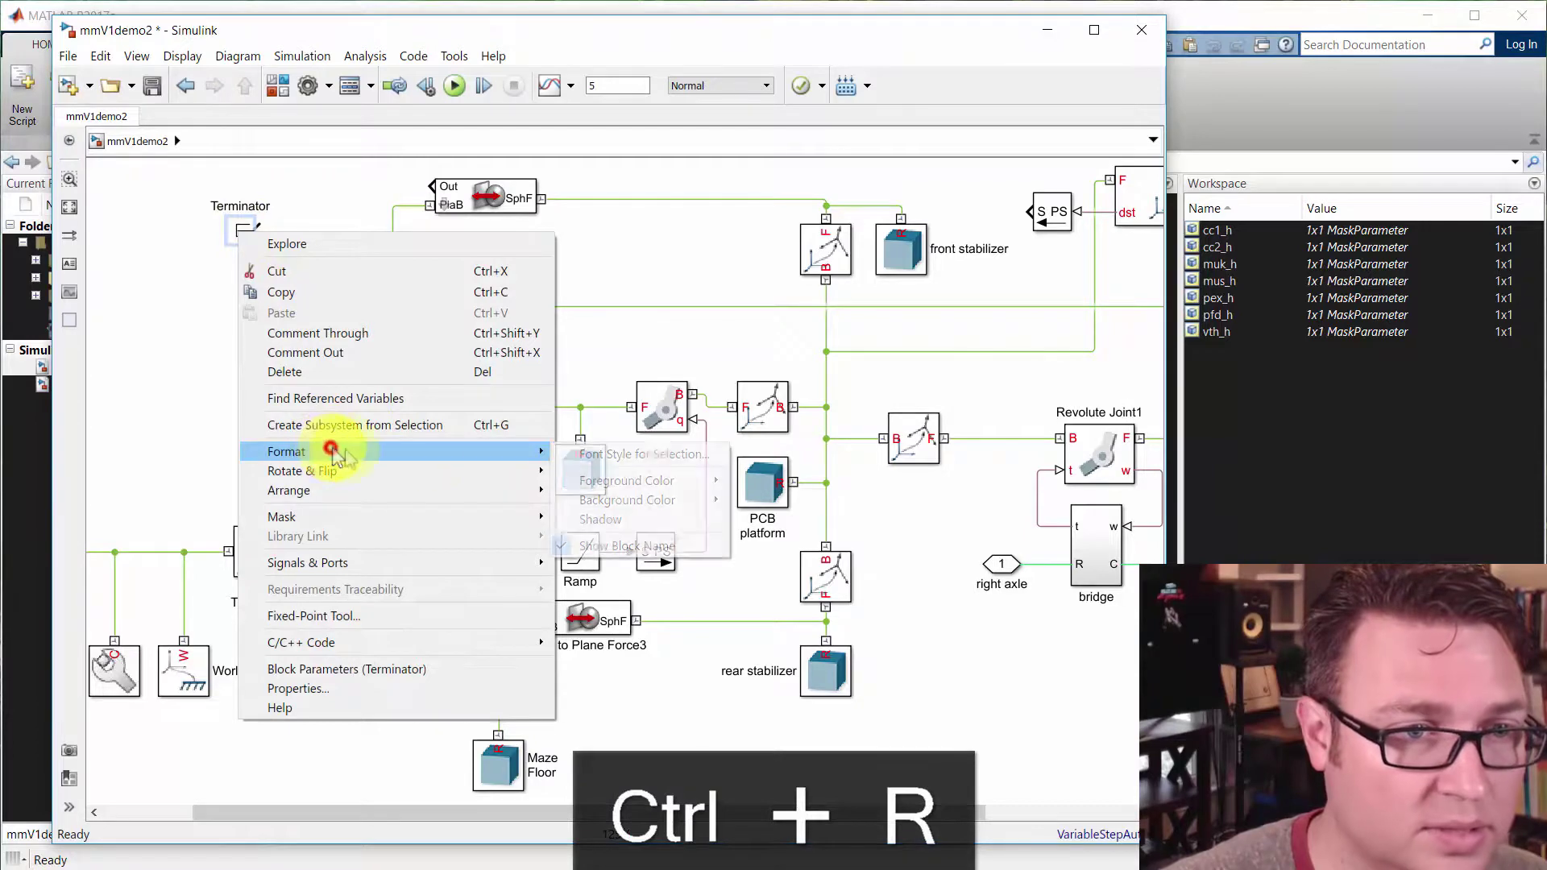
left_click(594, 548)
left_click_drag(235, 232, 379, 397)
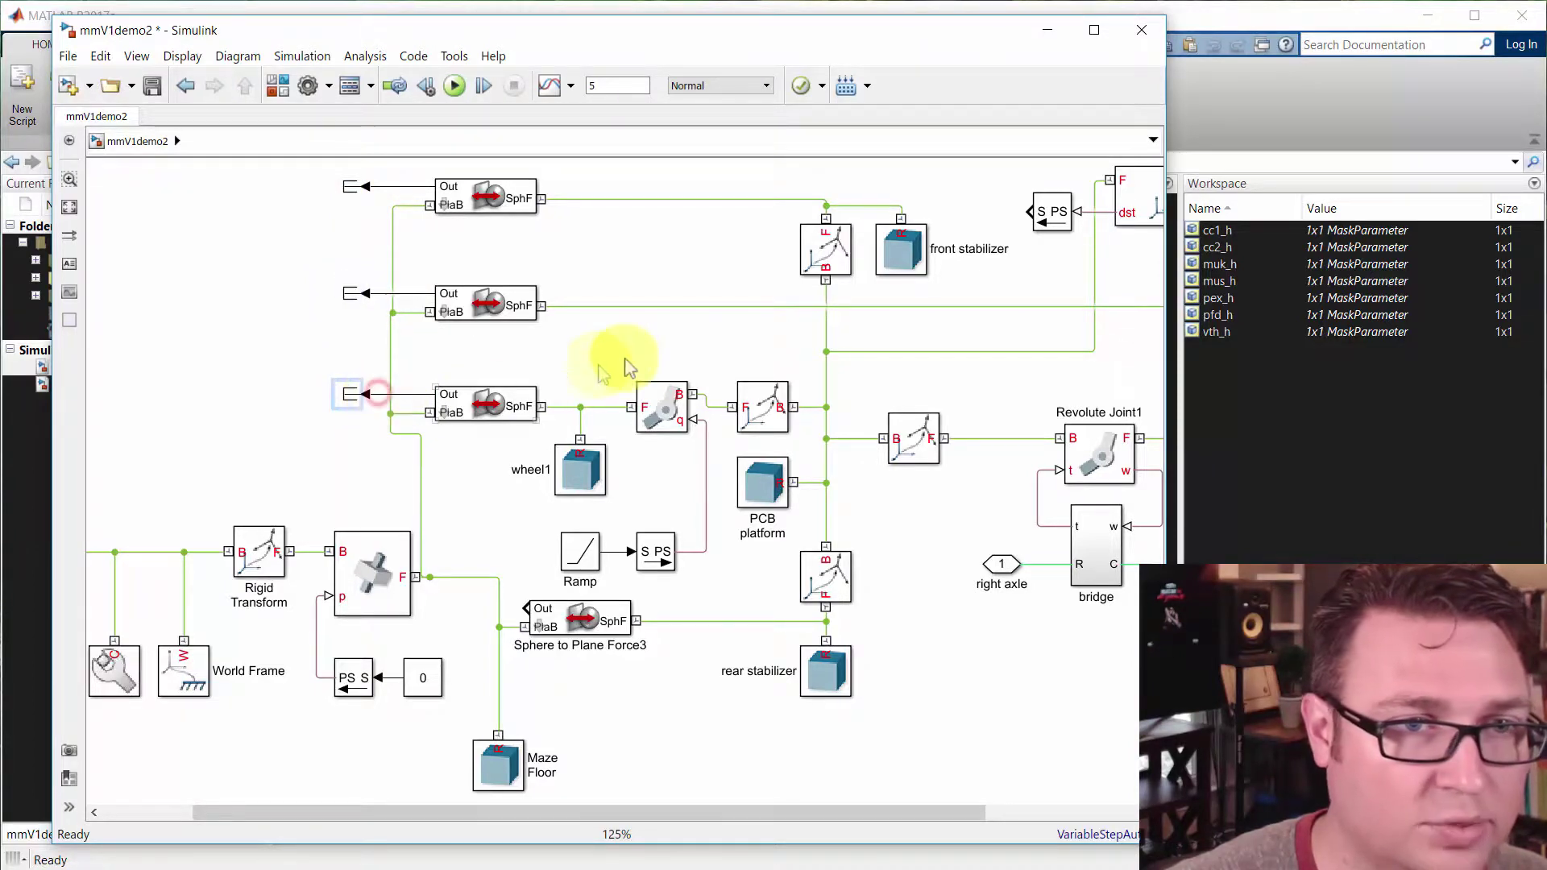
- Copy a Terminator beside Sphere to Plane Force3 and connect its Out port to it
scroll(611, 347, "down", 1)
scroll(610, 347, "right", 1)
mouse_move(317, 343)
left_mouse_down()
mouse_move(346, 408)
mouse_move(432, 475)
left_mouse_up()
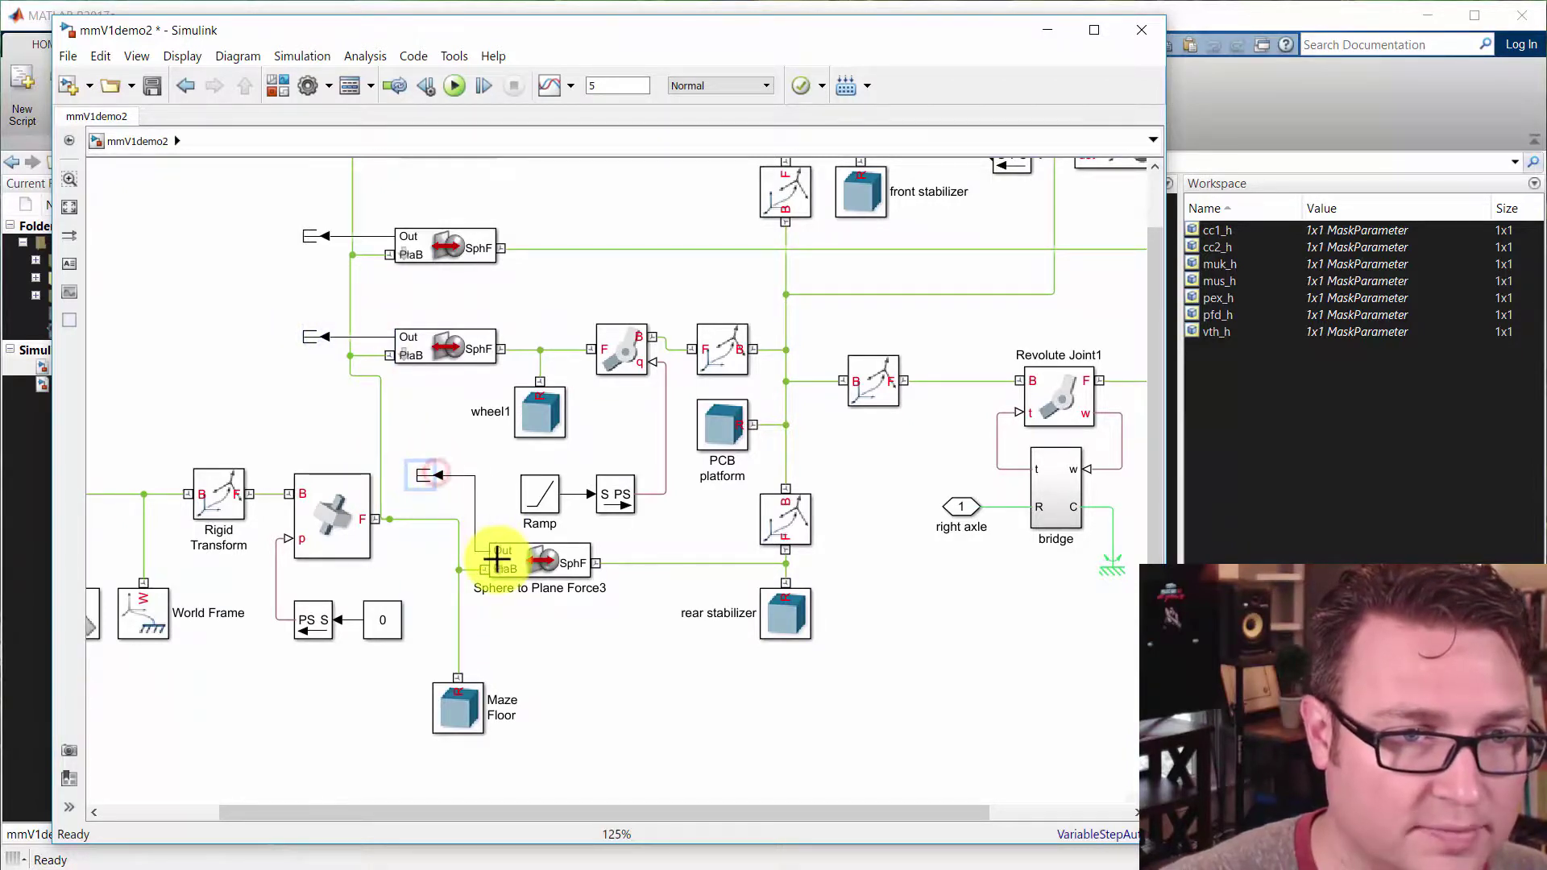
left_click_drag(488, 552, 427, 476)
left_click(533, 407)
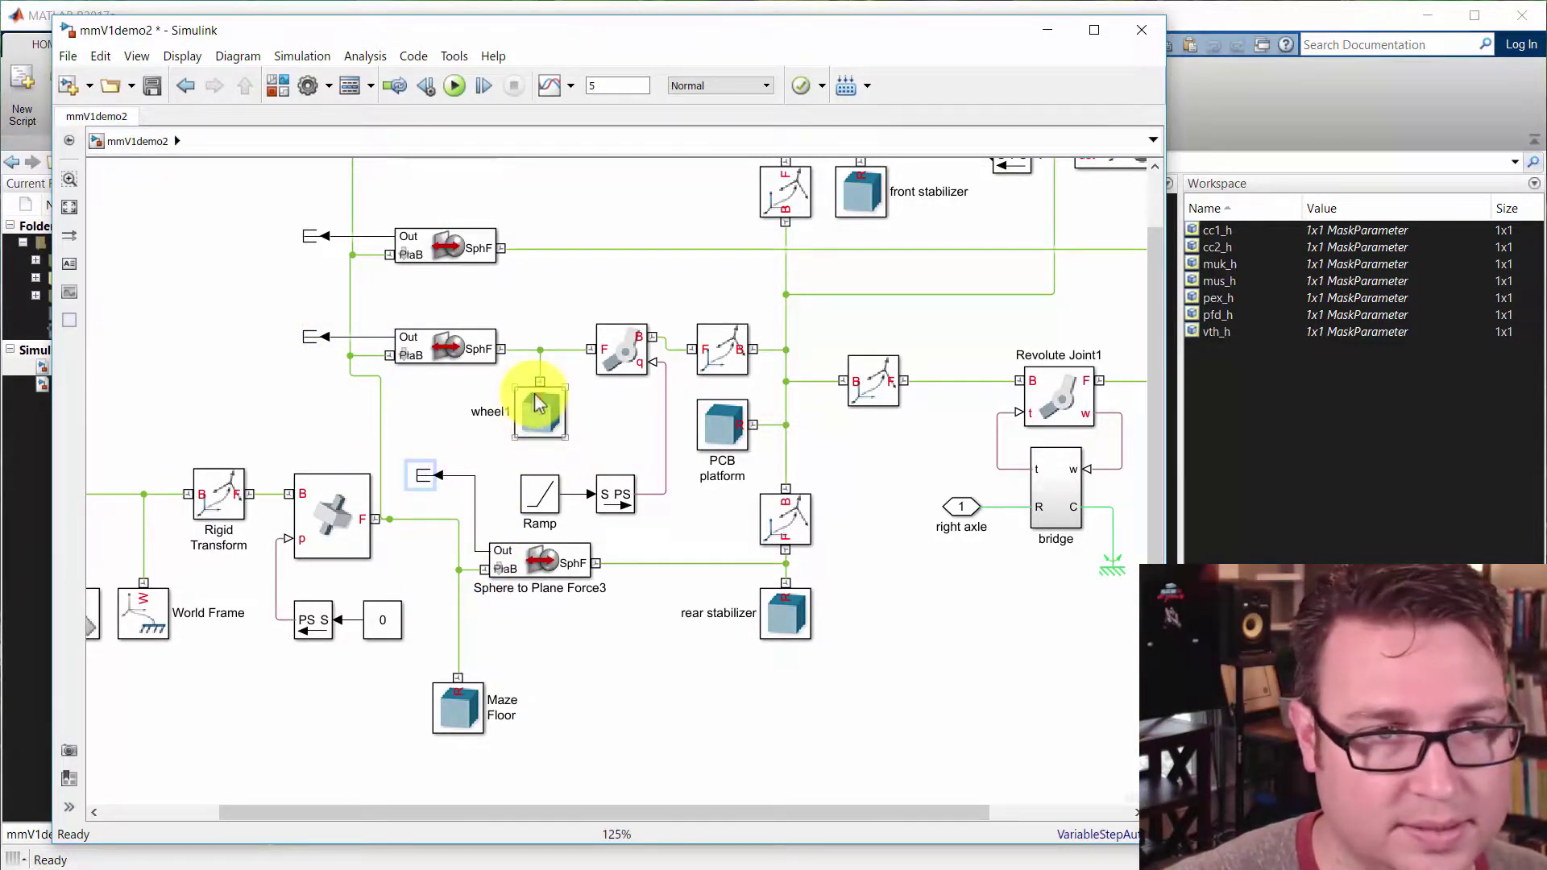
left_click_drag(621, 328, 592, 361)
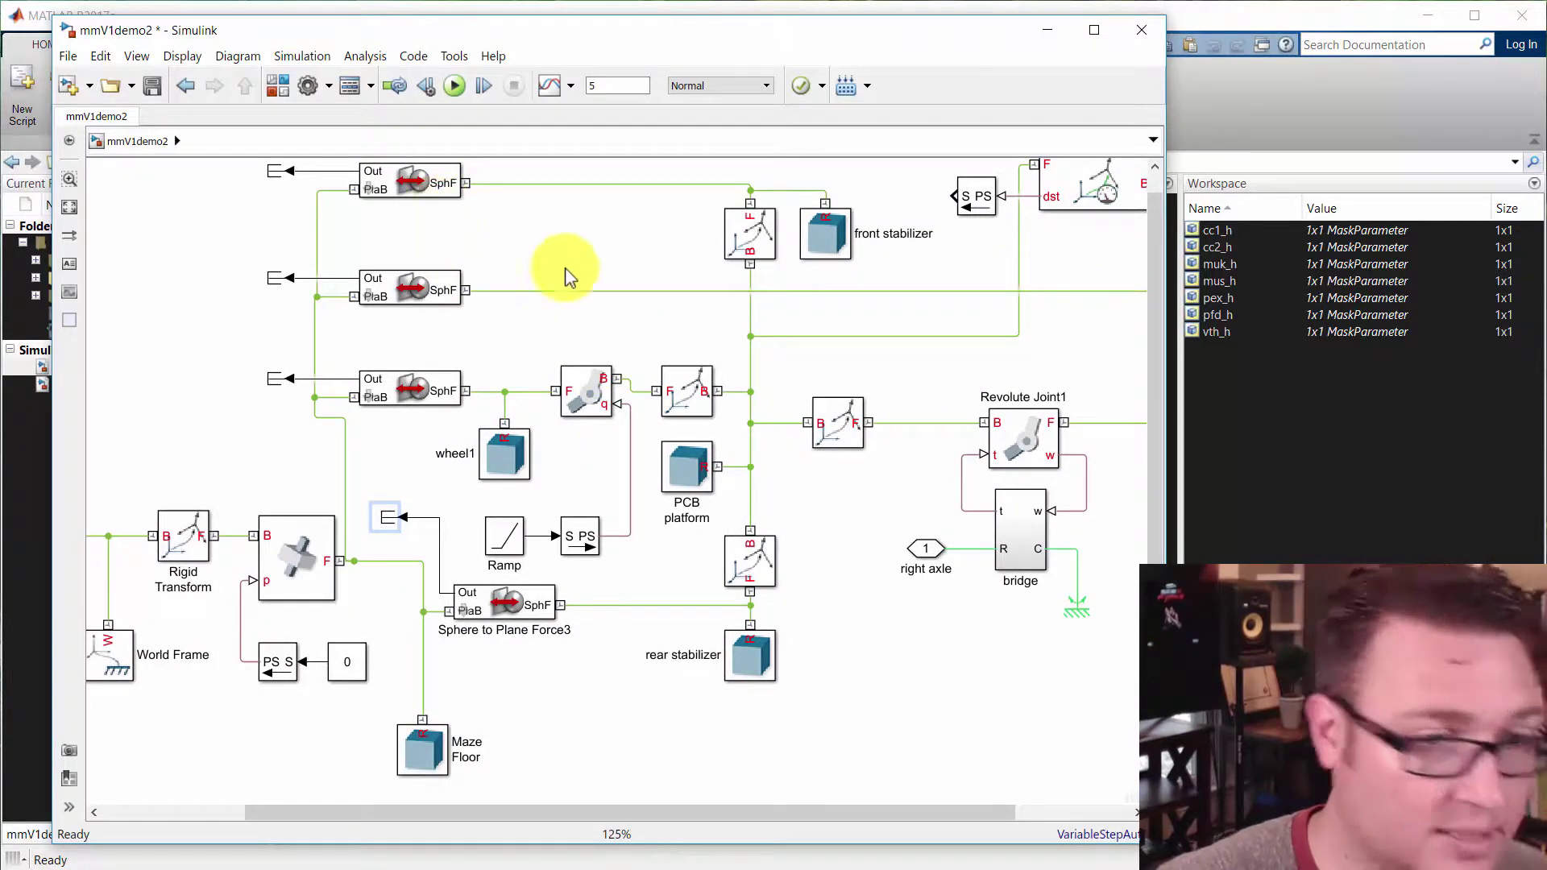
left_click_drag(684, 274, 393, 401)
- Browse the Library Browser's Sources, Sinks and Ports & Subsystems to Out1 and drag it into mmV1demo2
left_click(899, 332)
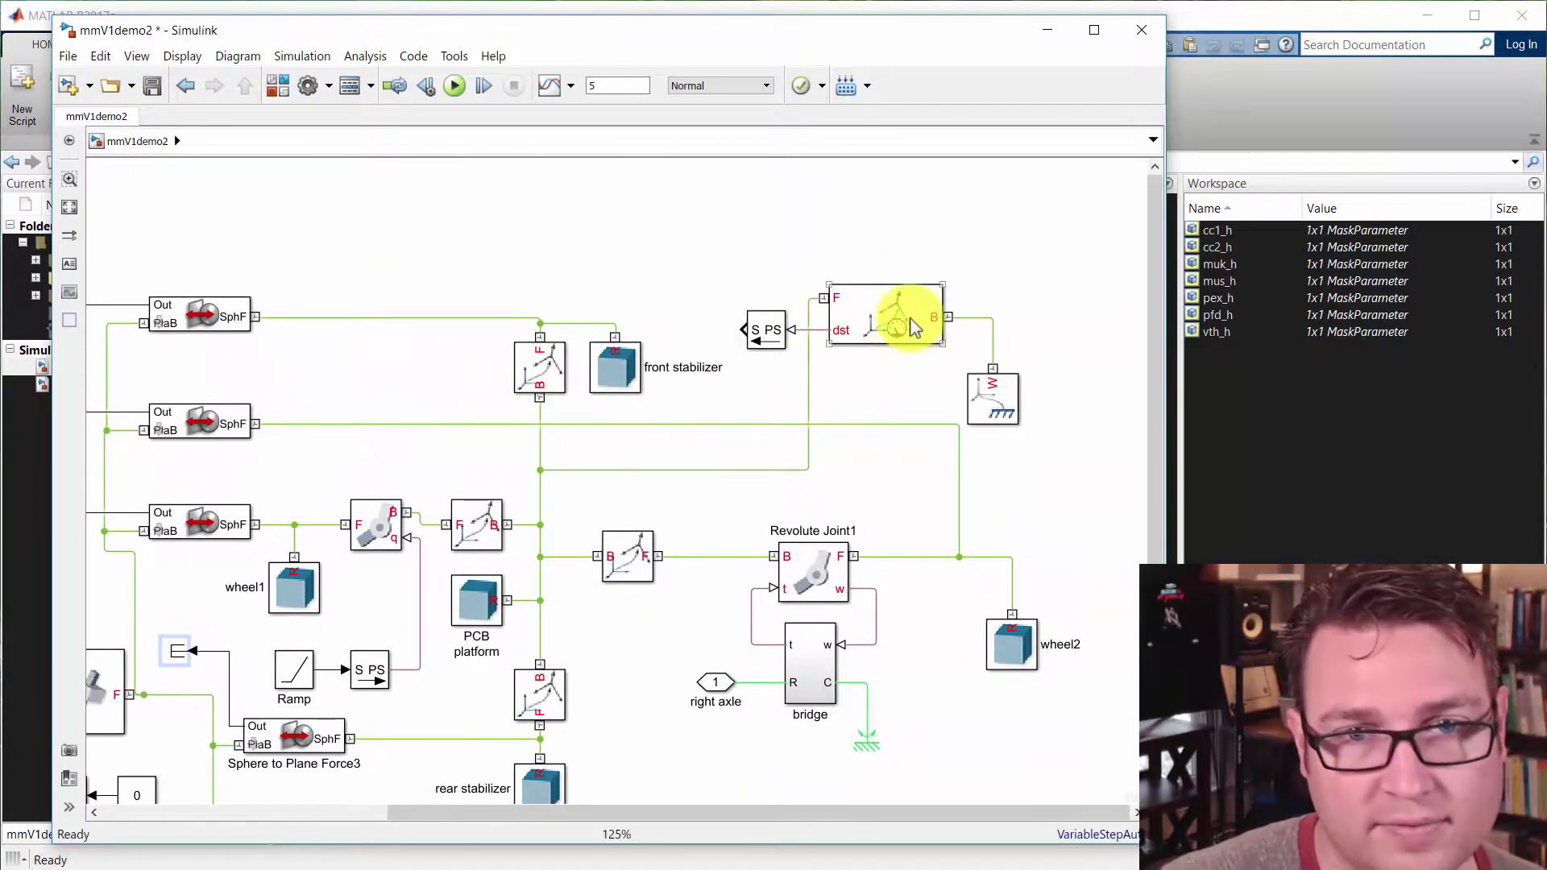
left_click(695, 260)
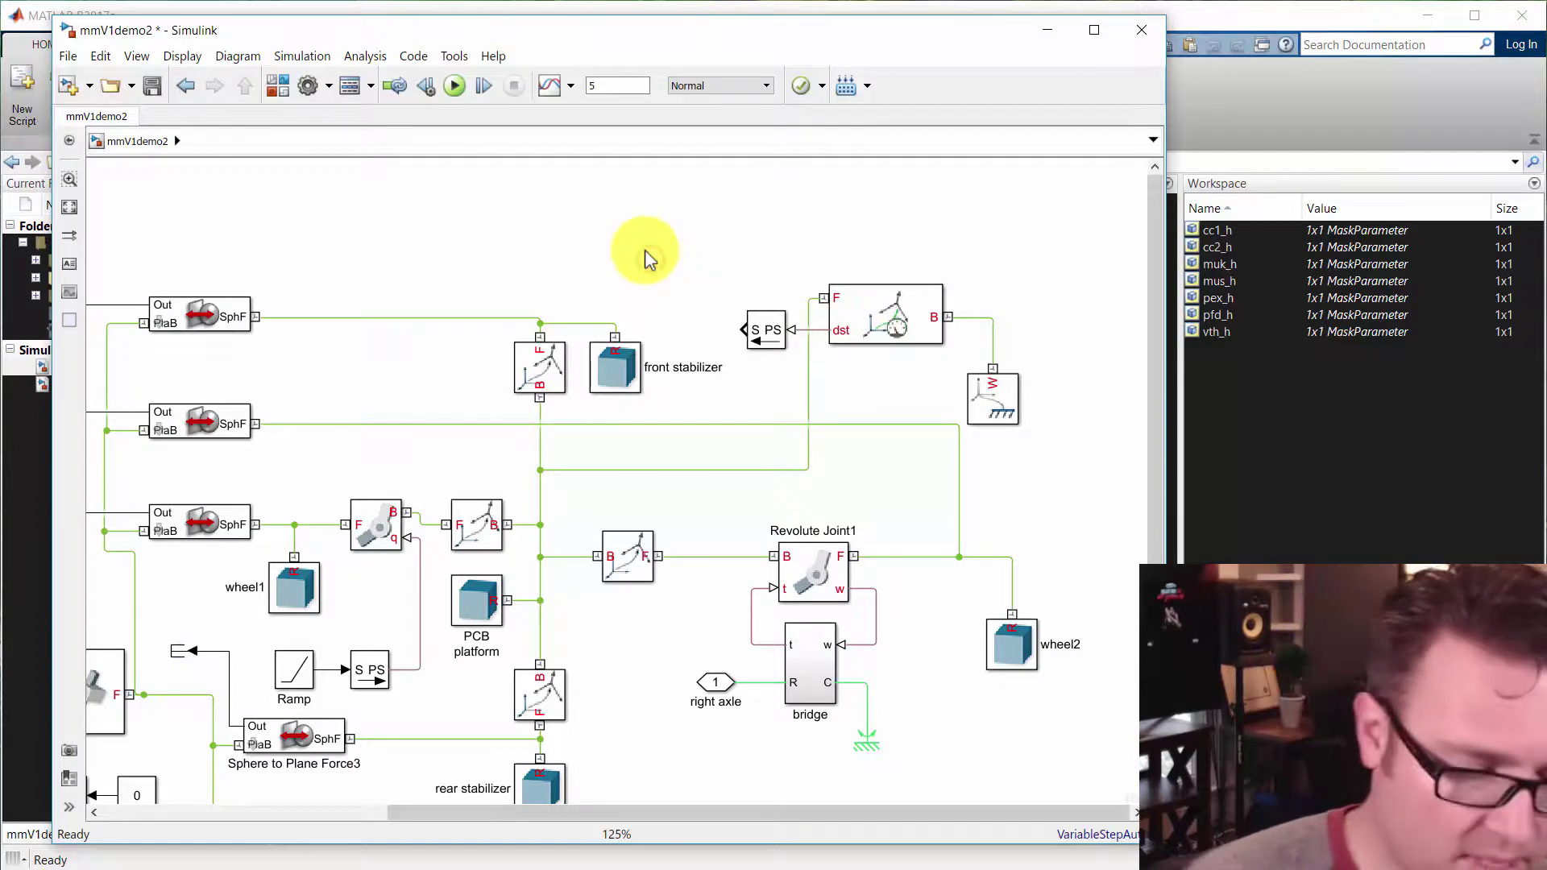
left_click(278, 85)
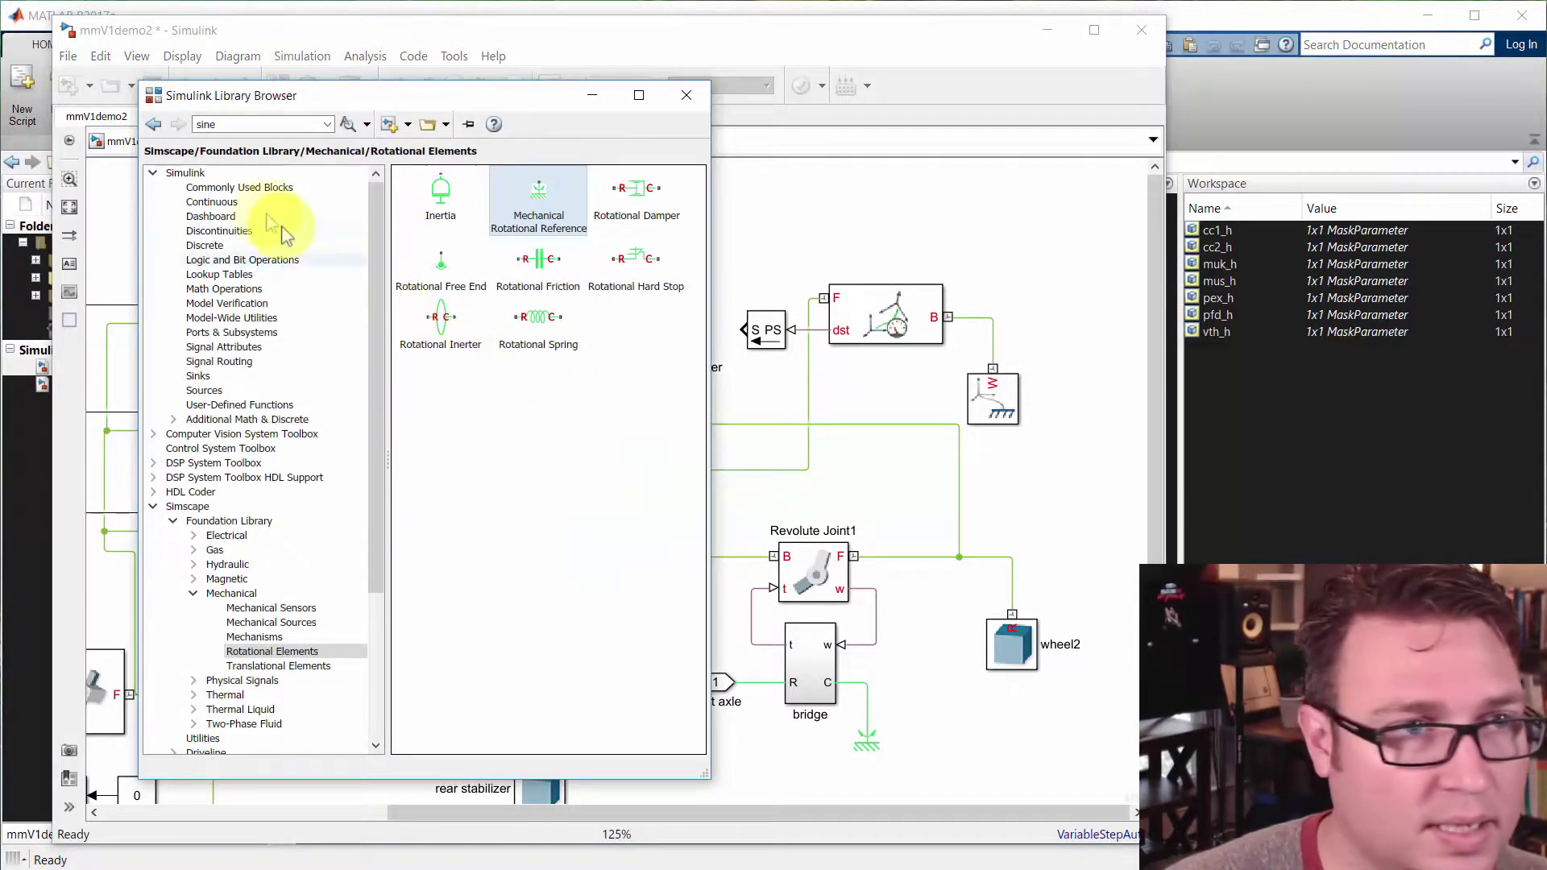
left_click(179, 173)
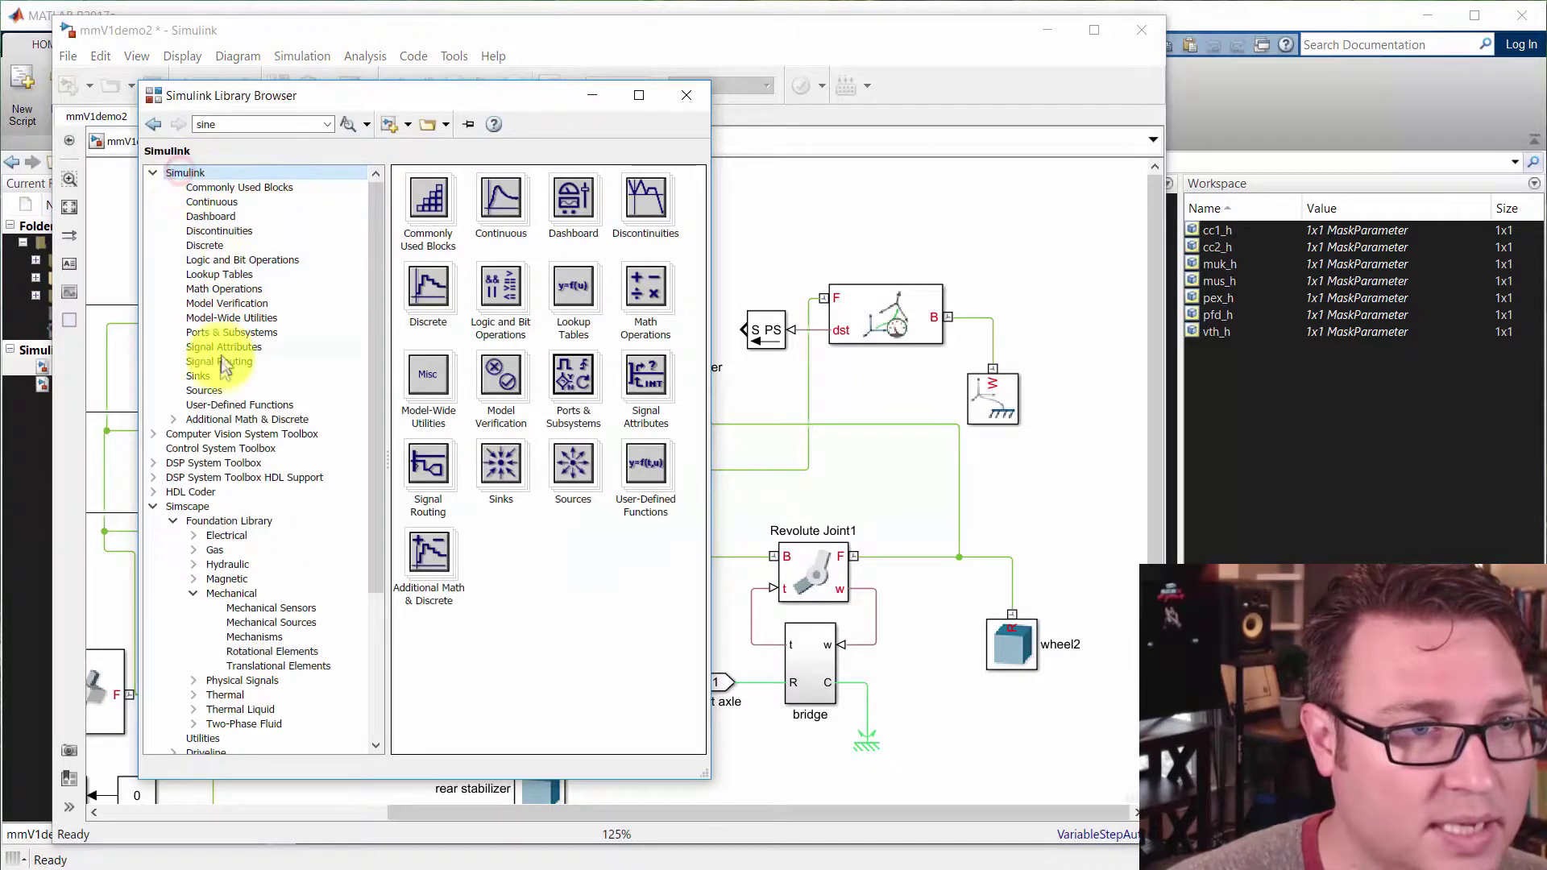
left_click(214, 391)
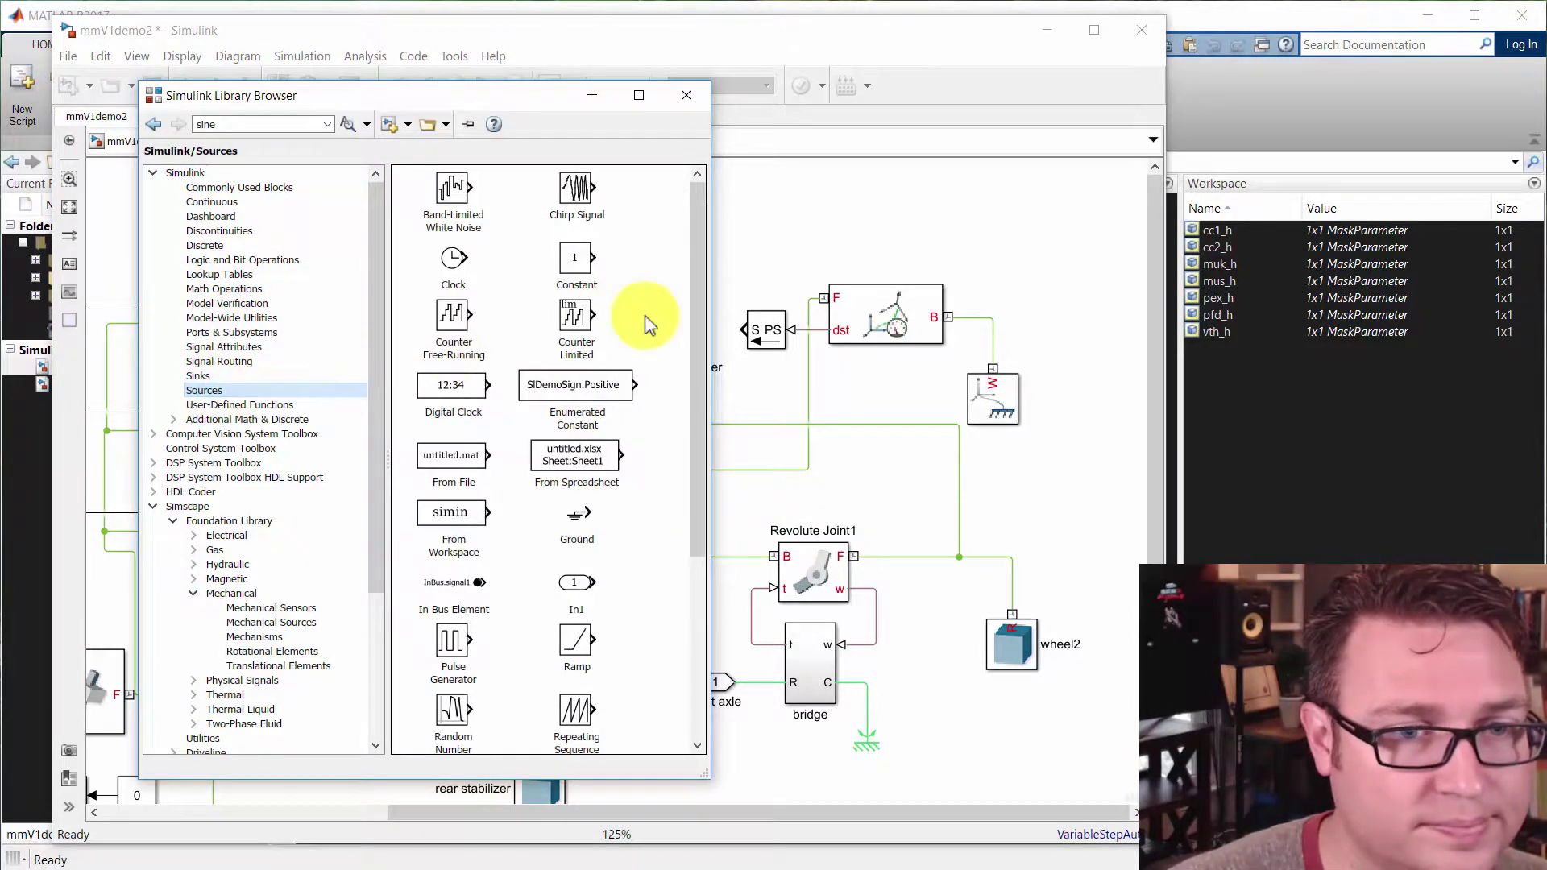
left_click(219, 377)
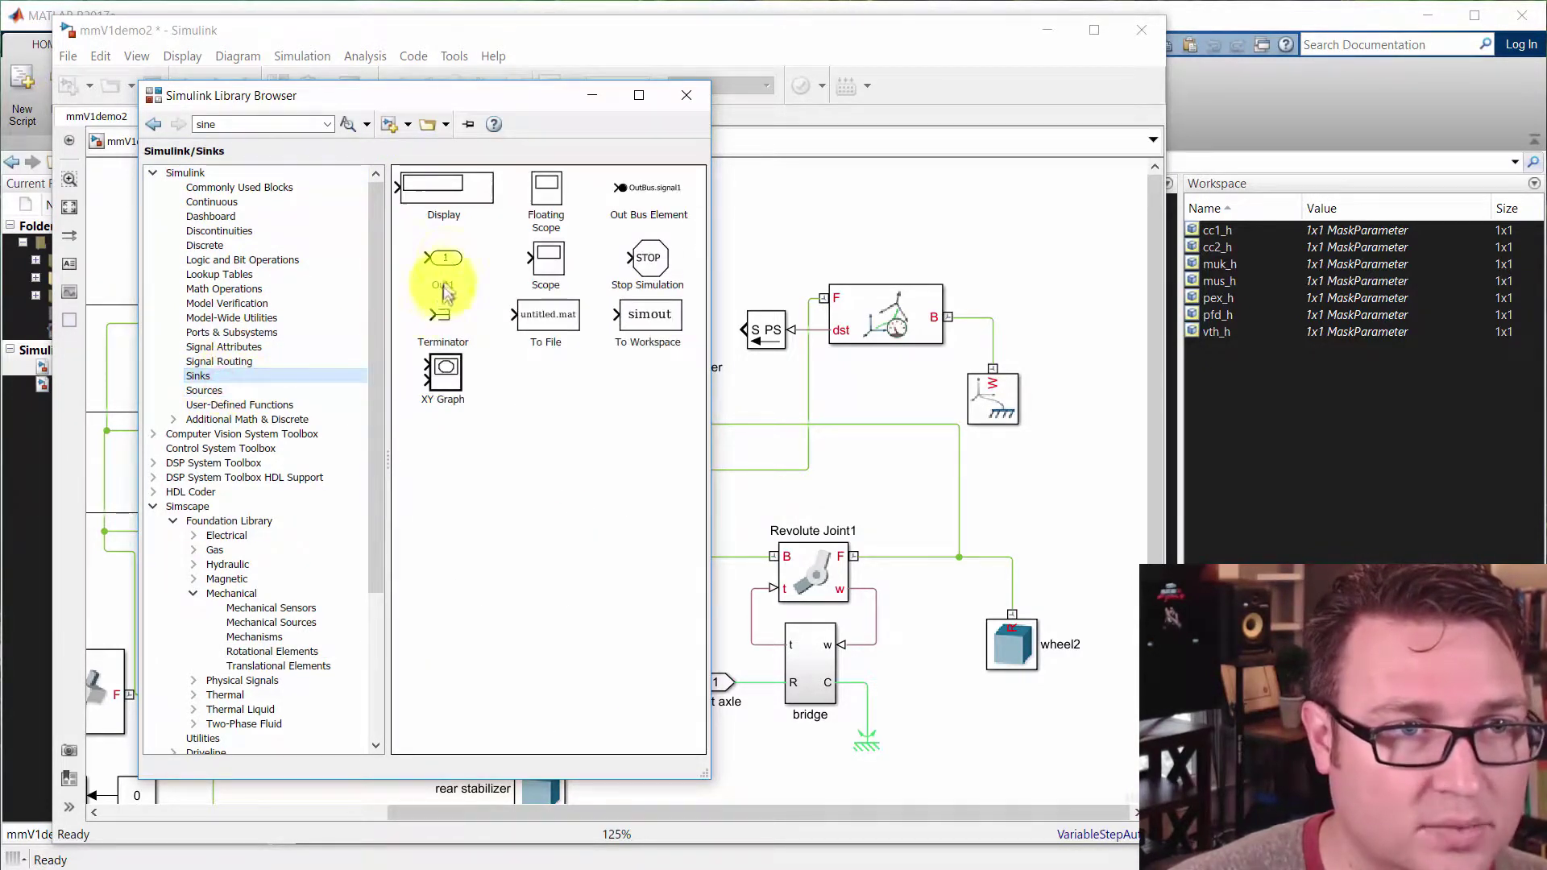
left_click(440, 259)
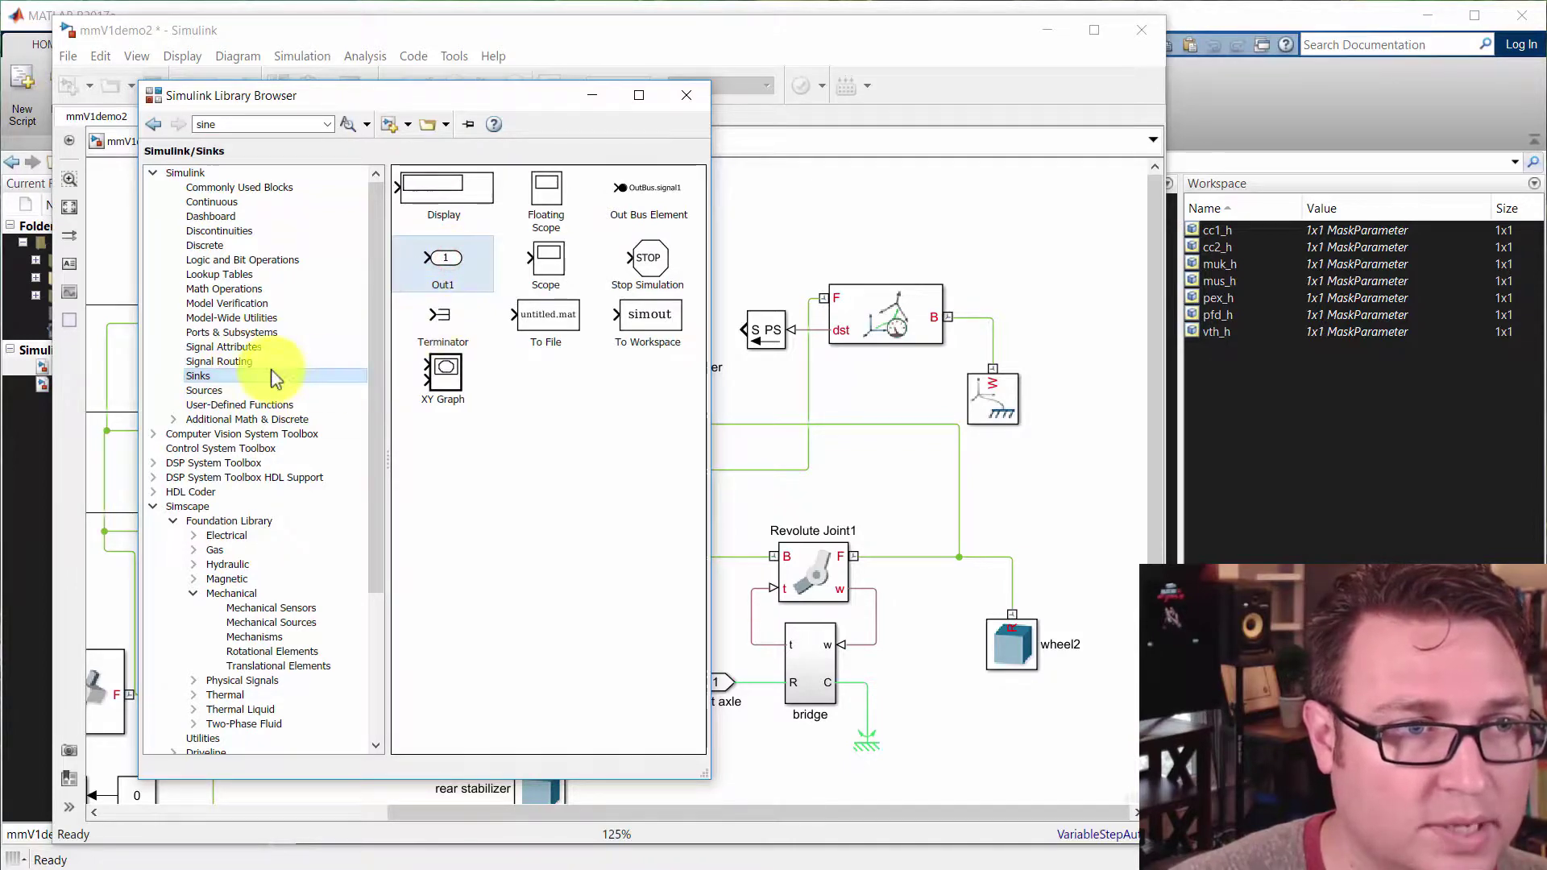
left_click(249, 332)
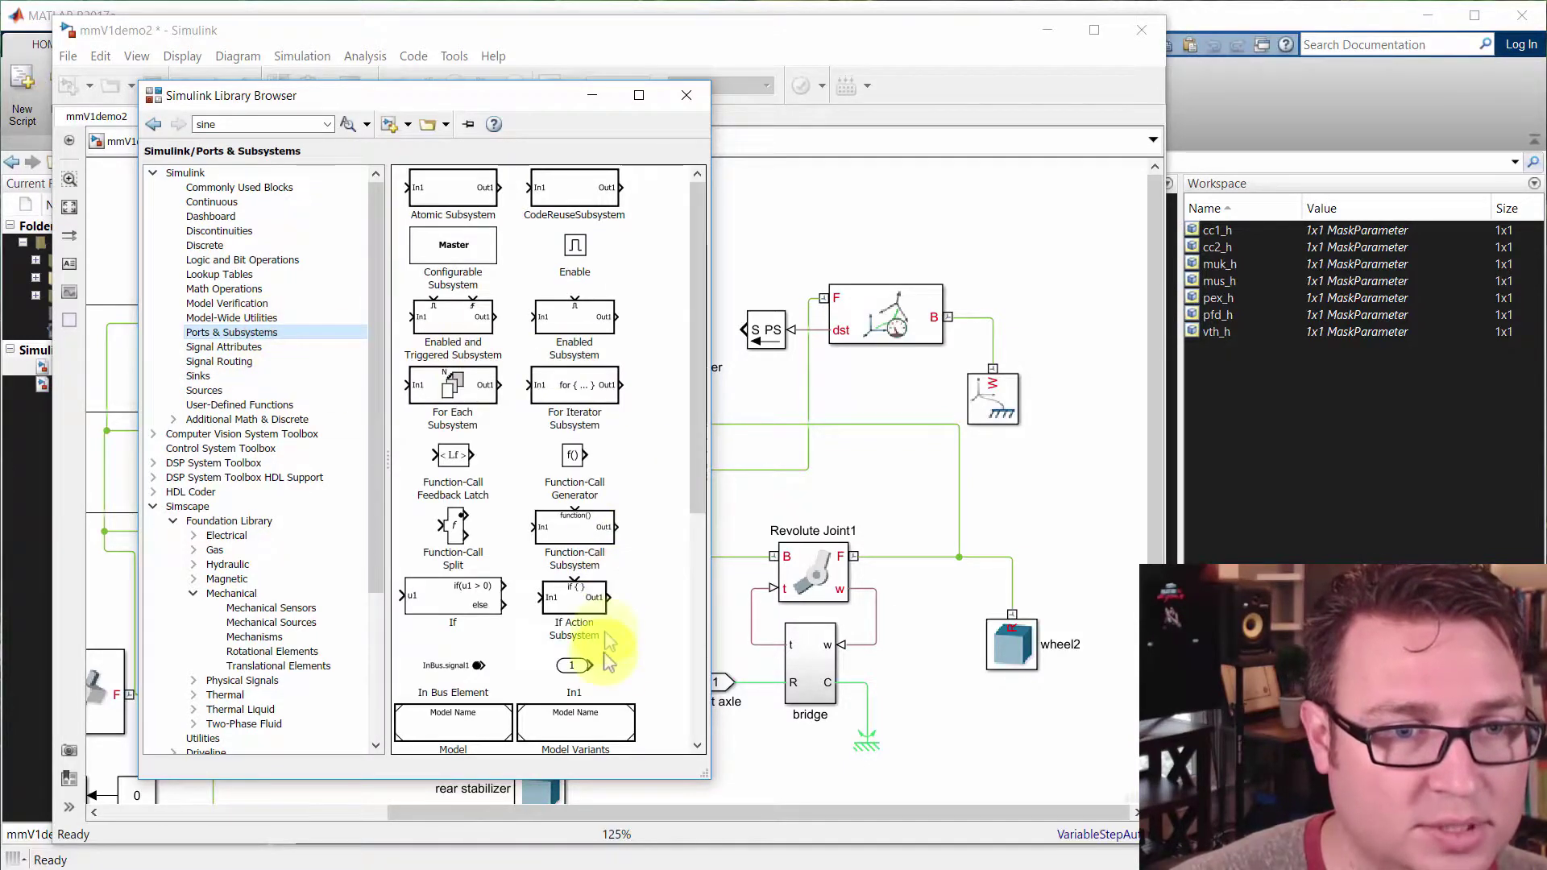
left_click_drag(698, 318, 786, 304)
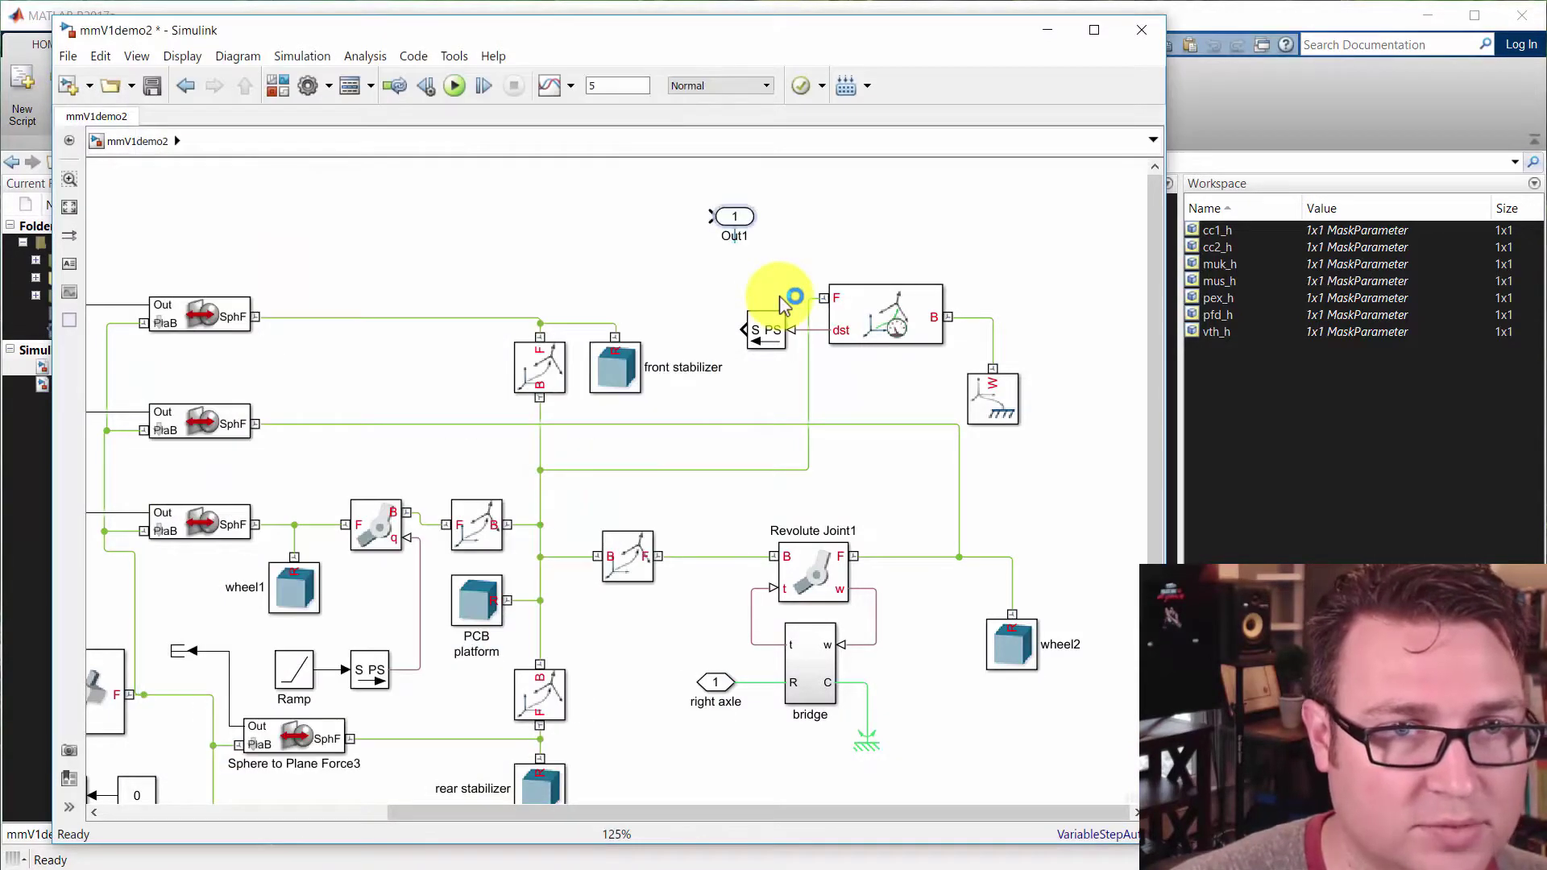
- Rotate the Out1 block with Ctrl+R and place it above the S PS converter
key("ctrl+r")
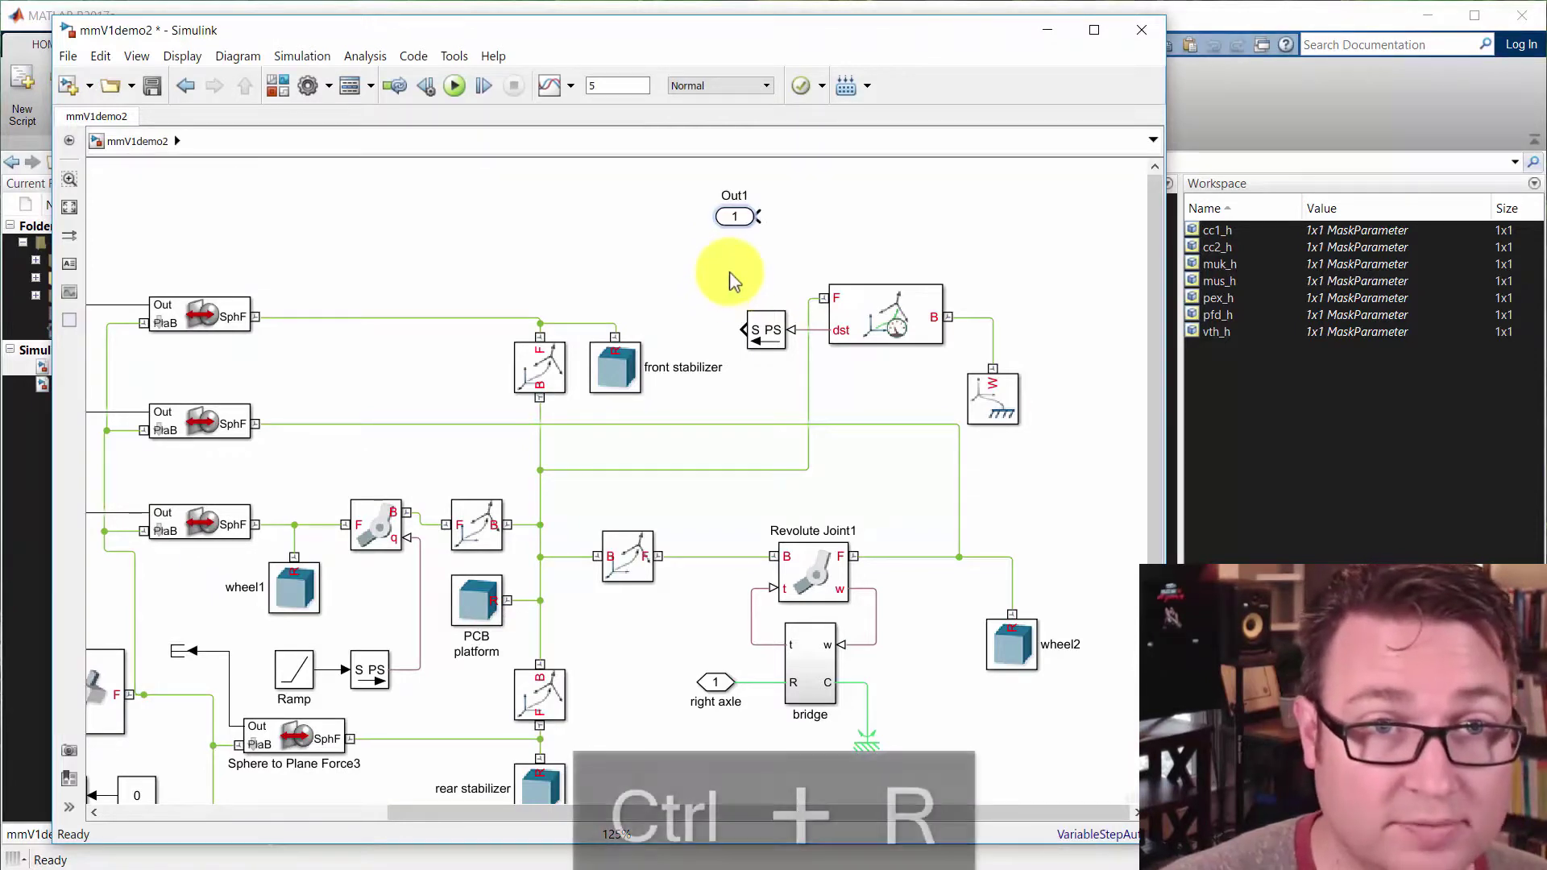
mouse_move(729, 217)
left_mouse_down()
mouse_move(620, 266)
mouse_move(674, 259)
mouse_move(761, 331)
left_mouse_up()
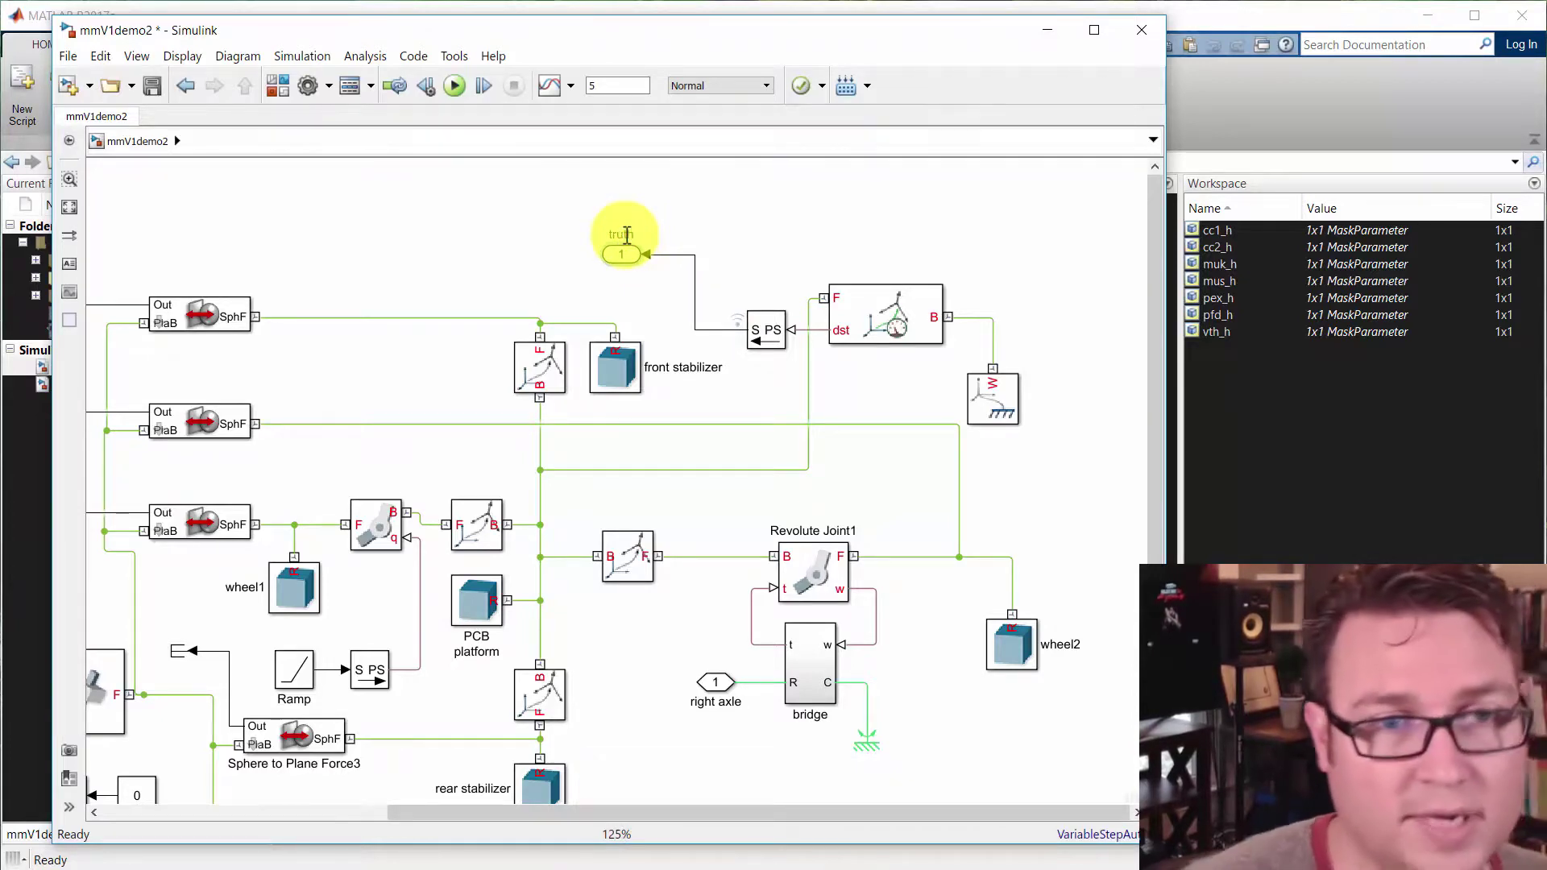
- Commit the truth port name, select every block, and wrap them into one subsystem
left_click(490, 242)
scroll(605, 467, "down", 4)
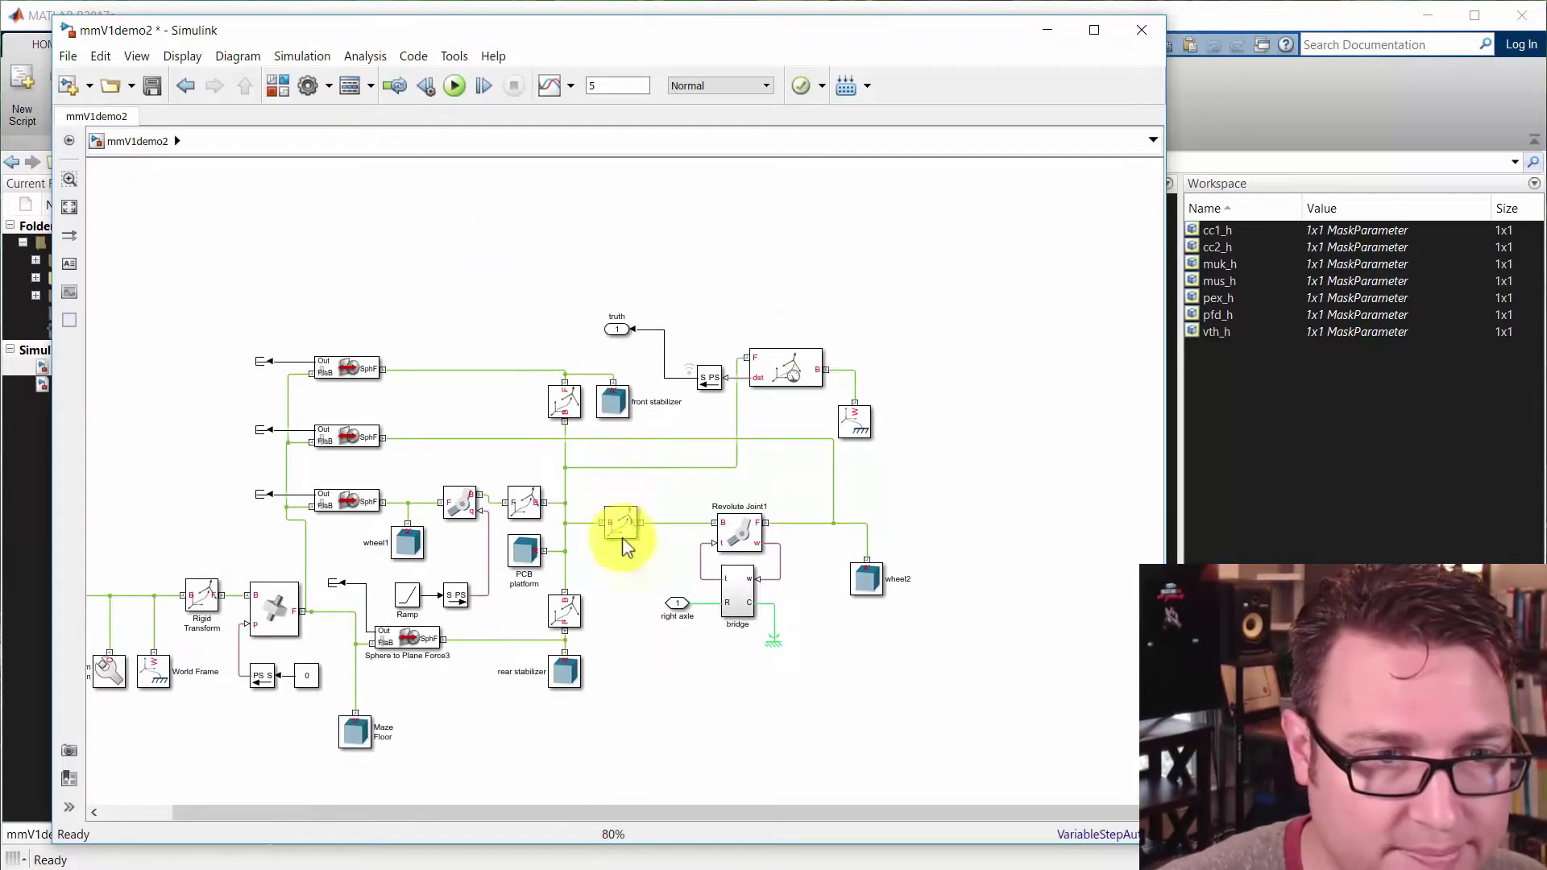
left_click_drag(730, 510, 846, 441)
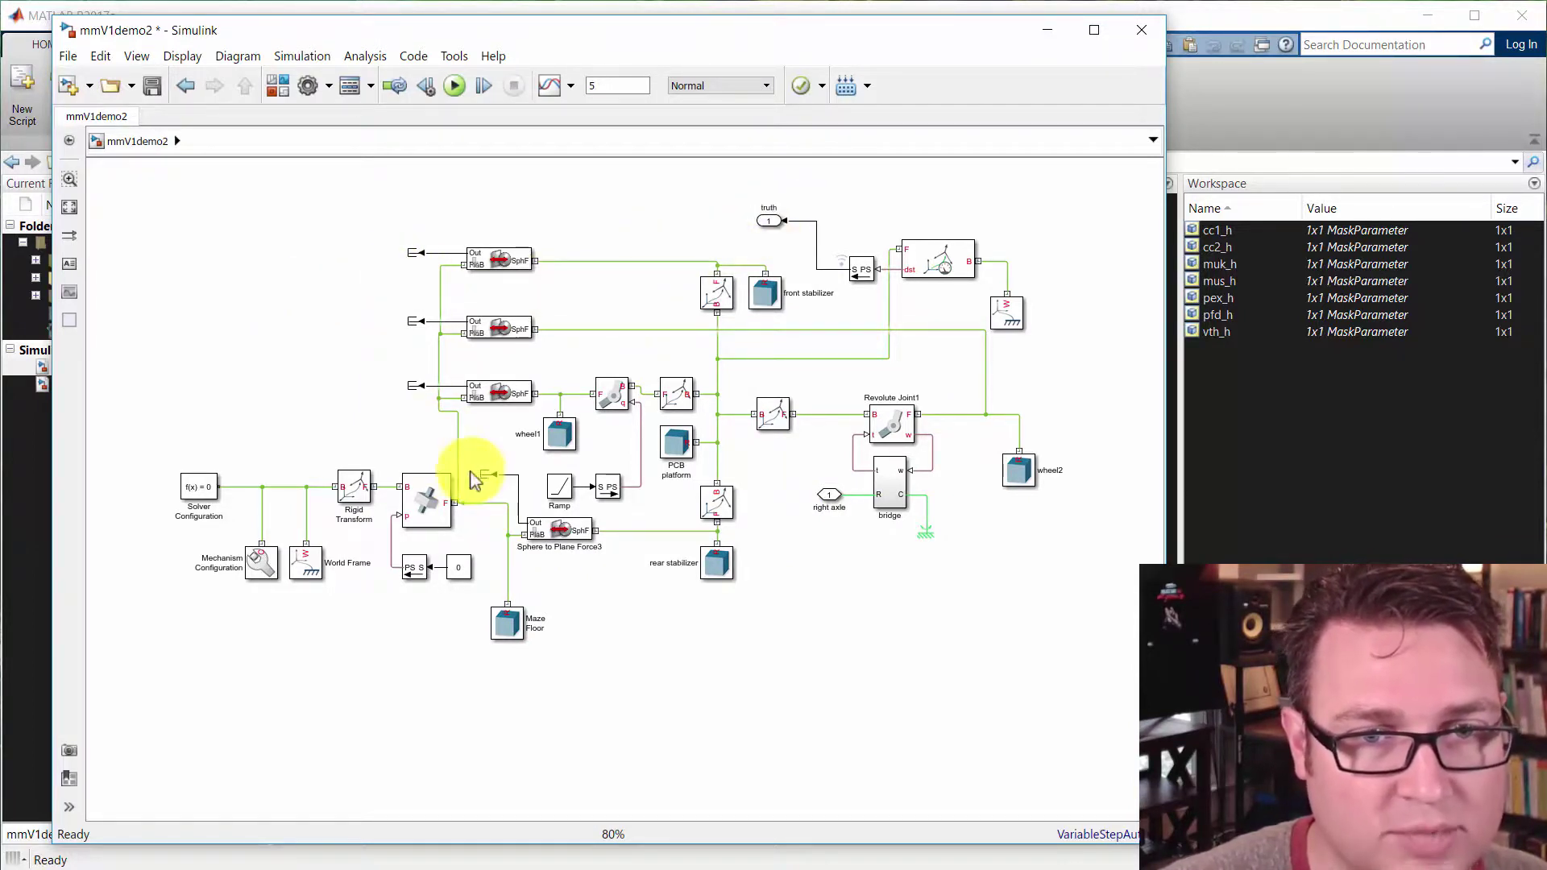
scroll(386, 427, "down", 1)
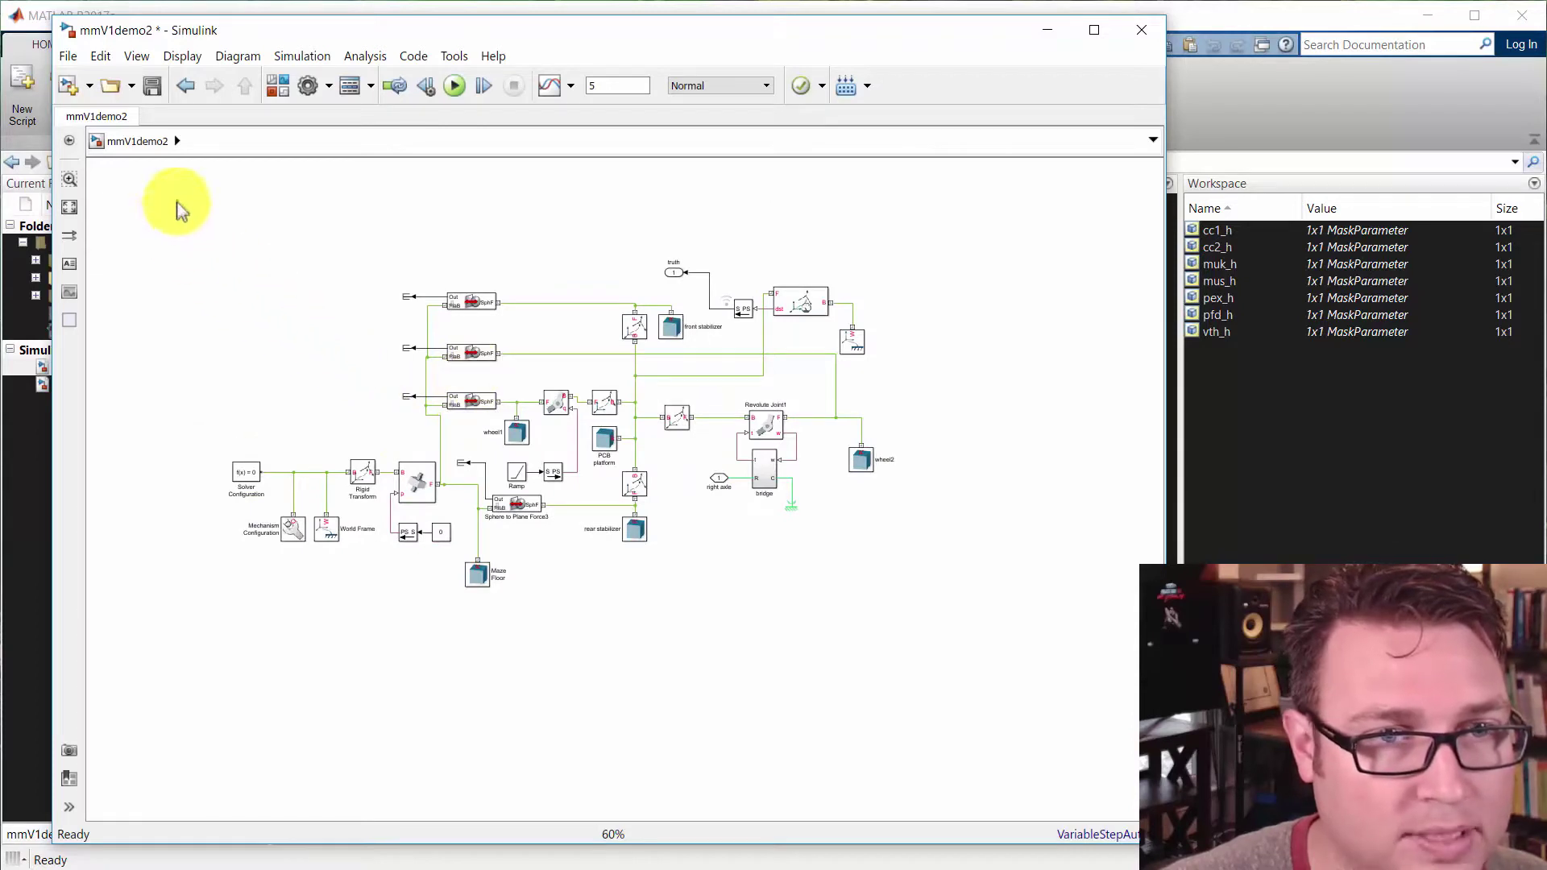
left_click_drag(176, 200, 969, 633)
mouse_move(984, 625)
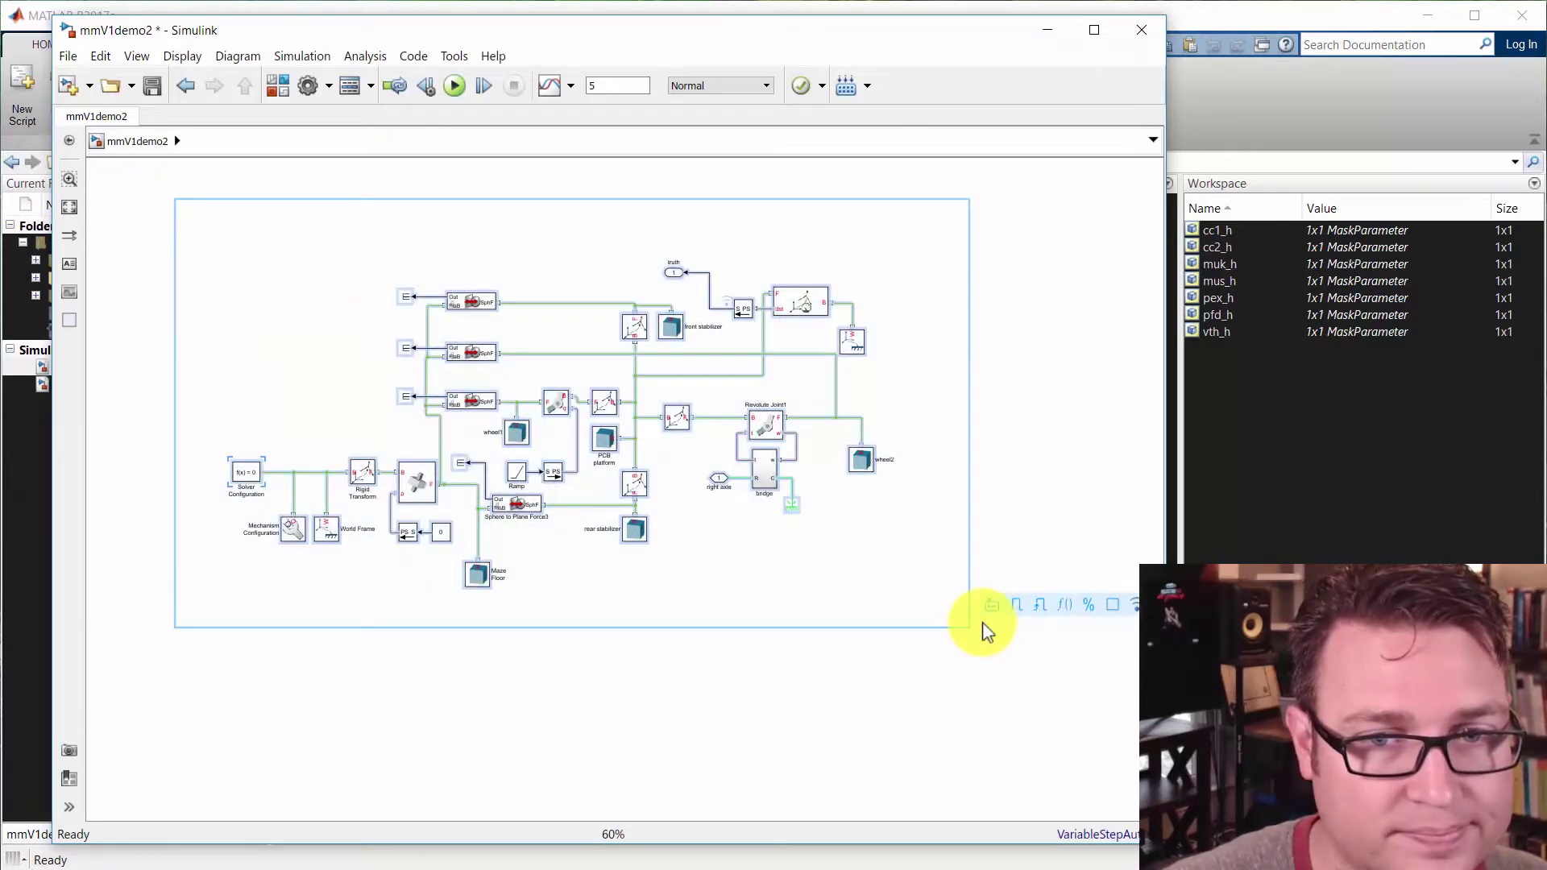
left_click(991, 606)
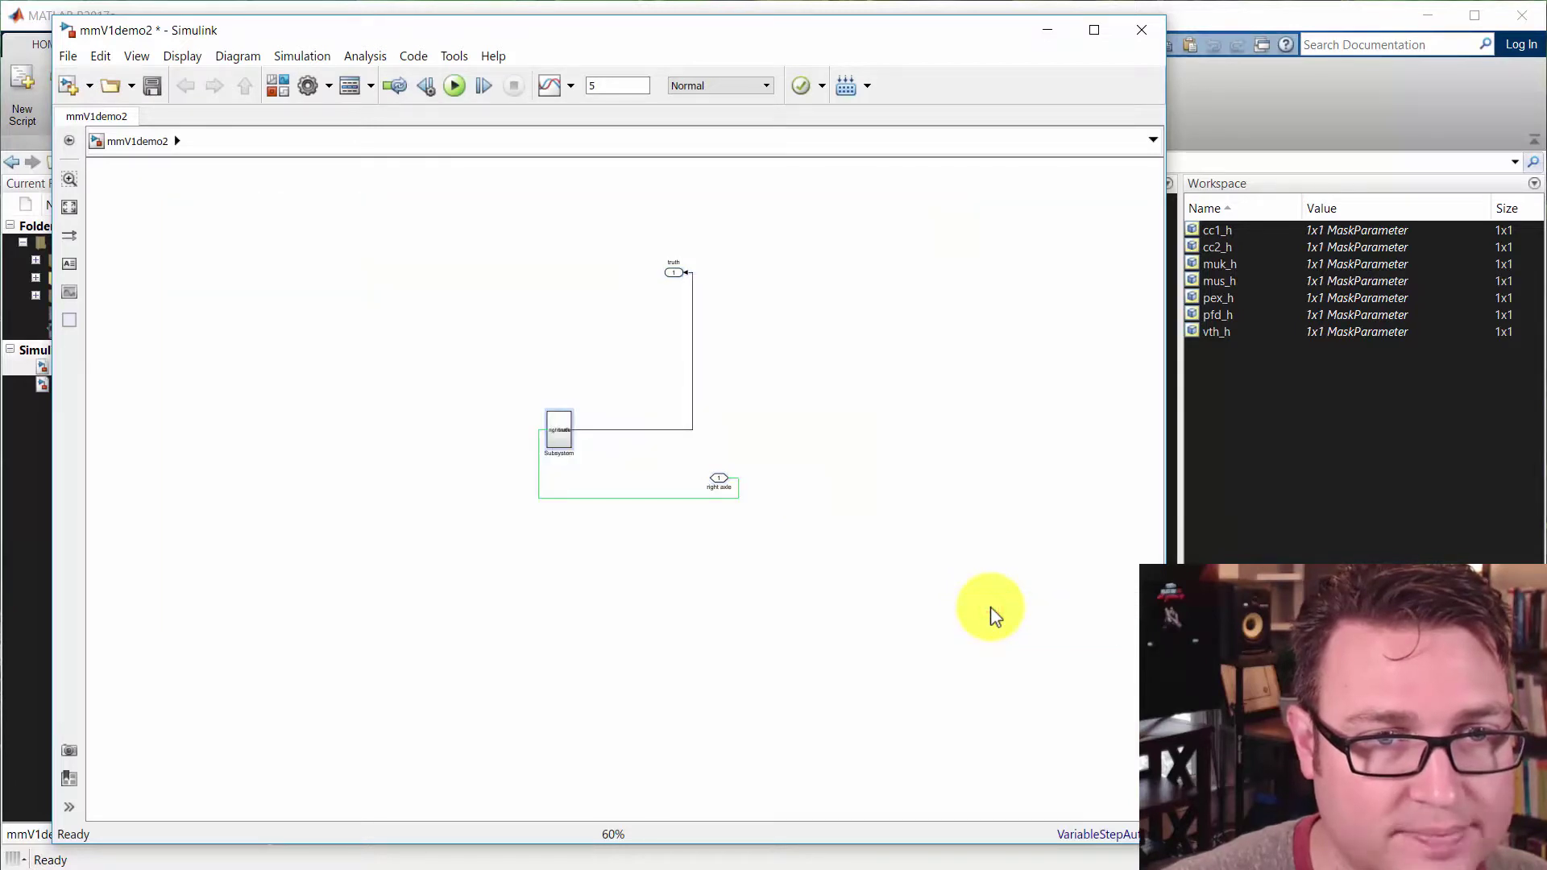
- Enlarge and reposition the new subsystem block and name it '3D multibody'
key("space")
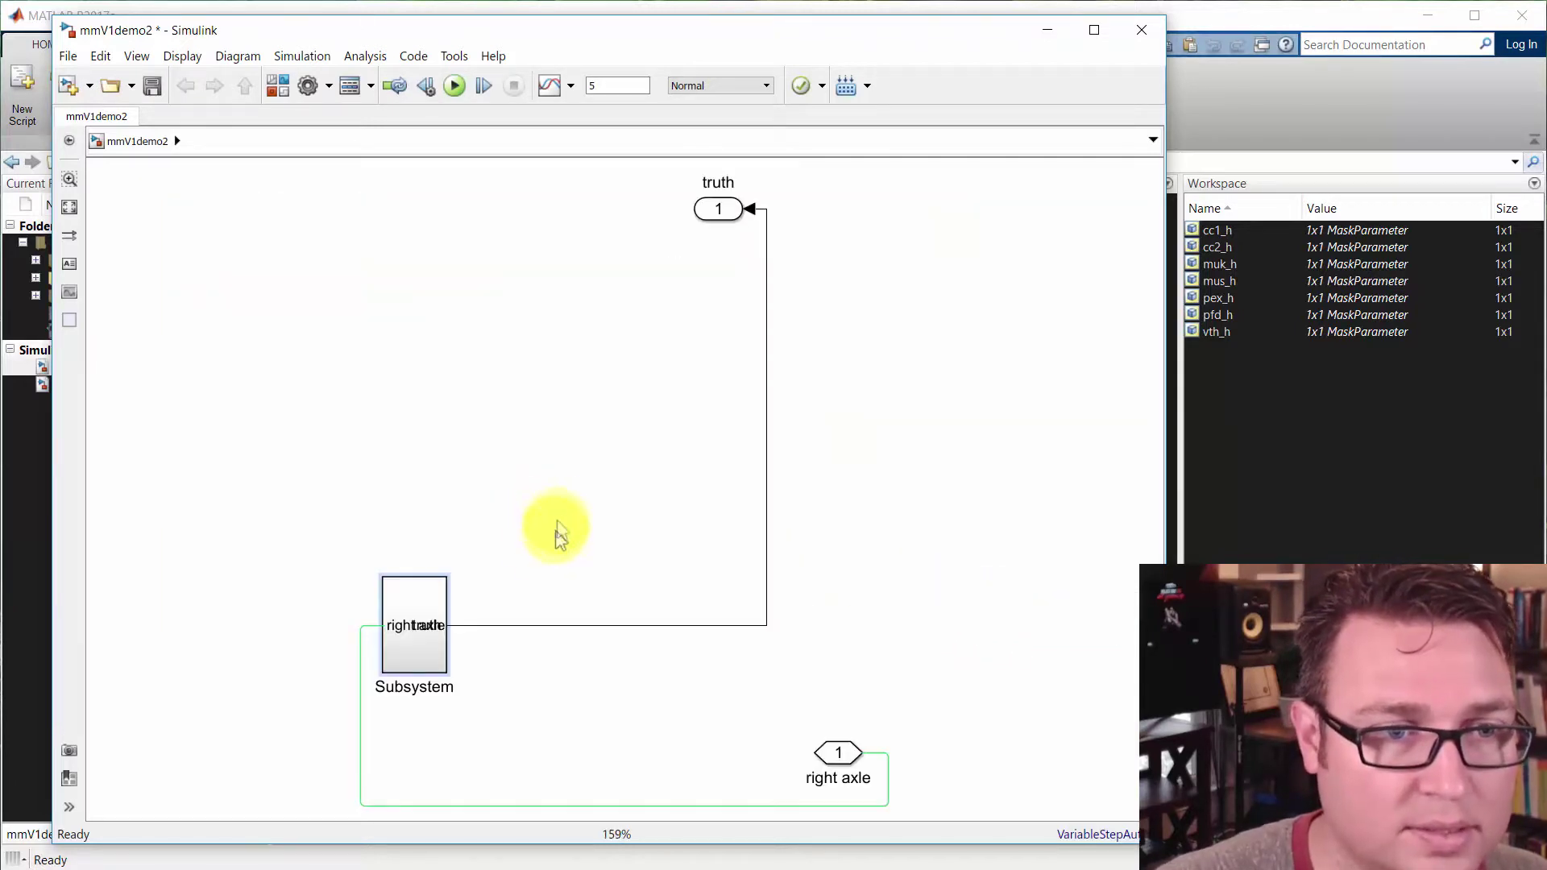
left_click(421, 612)
left_click_drag(447, 577, 567, 554)
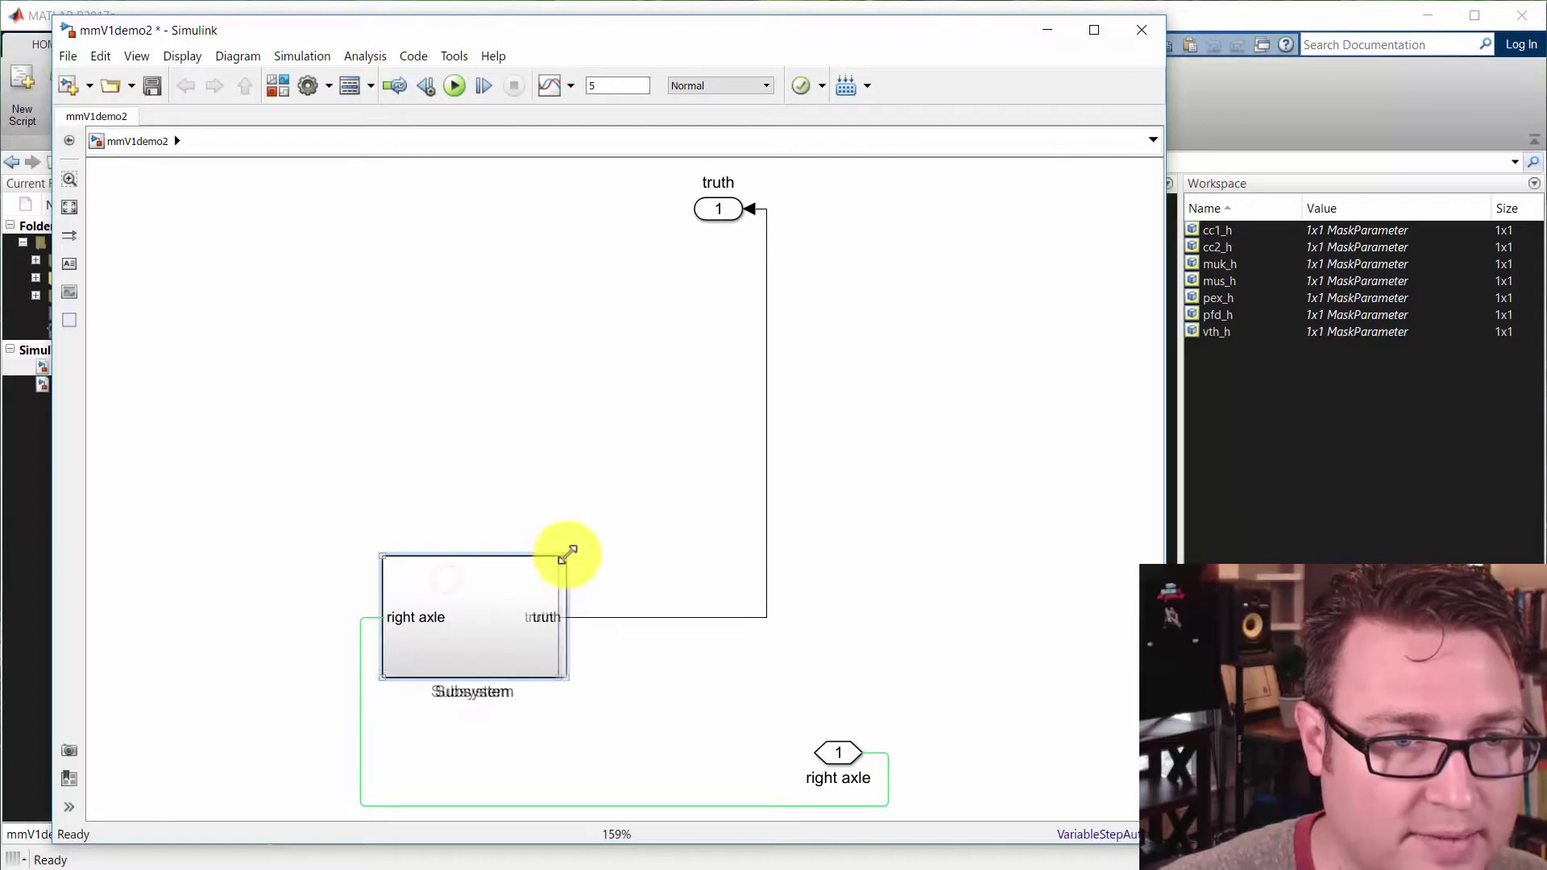
left_click_drag(490, 609, 560, 489)
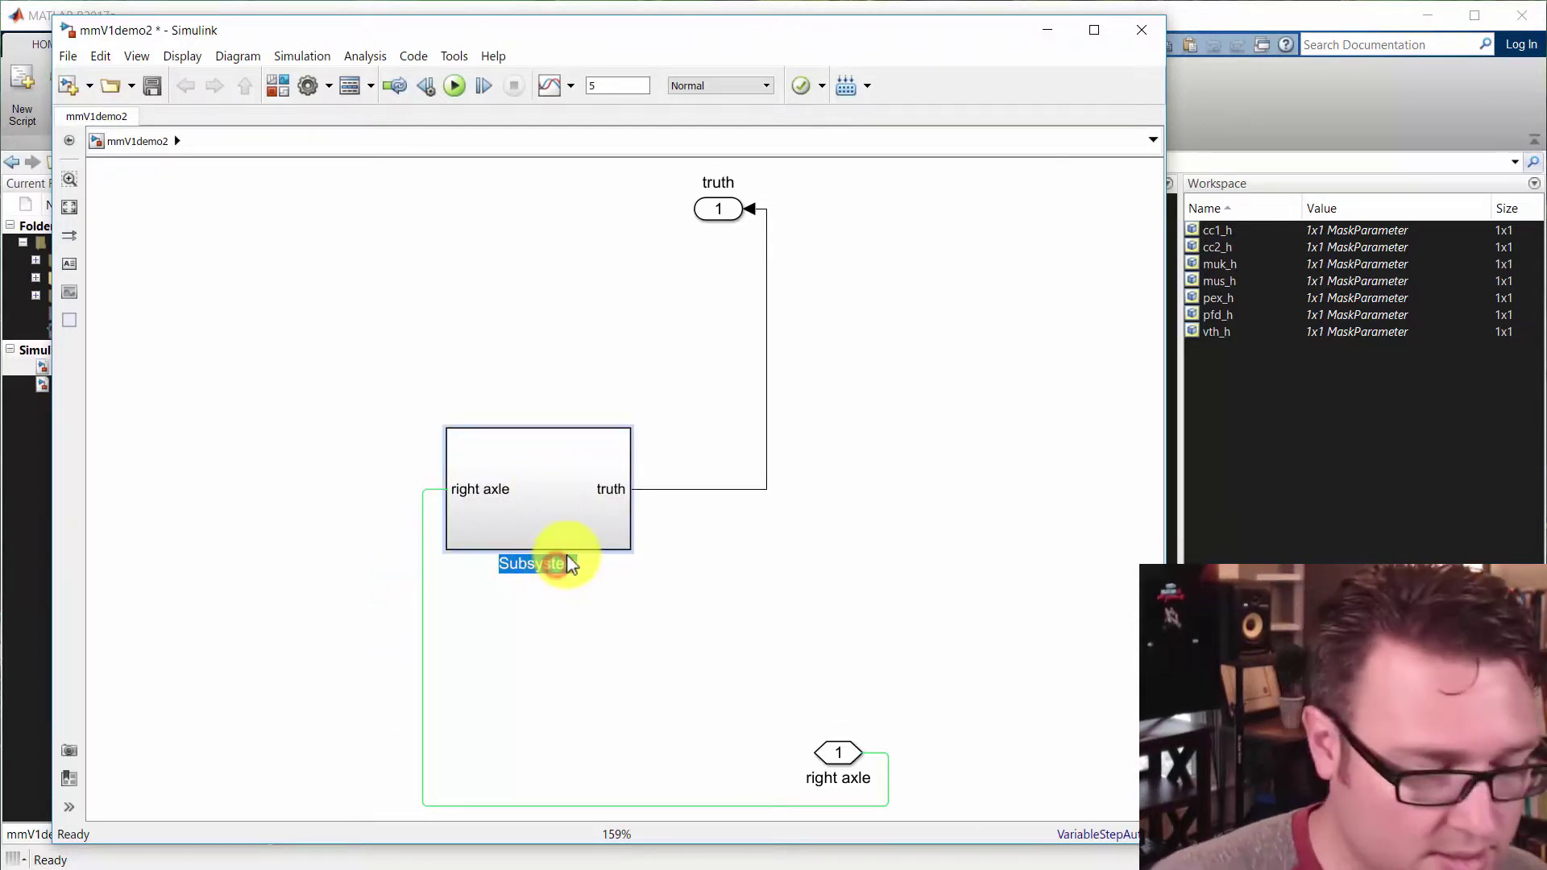
type("3s")
key("BackSpace")
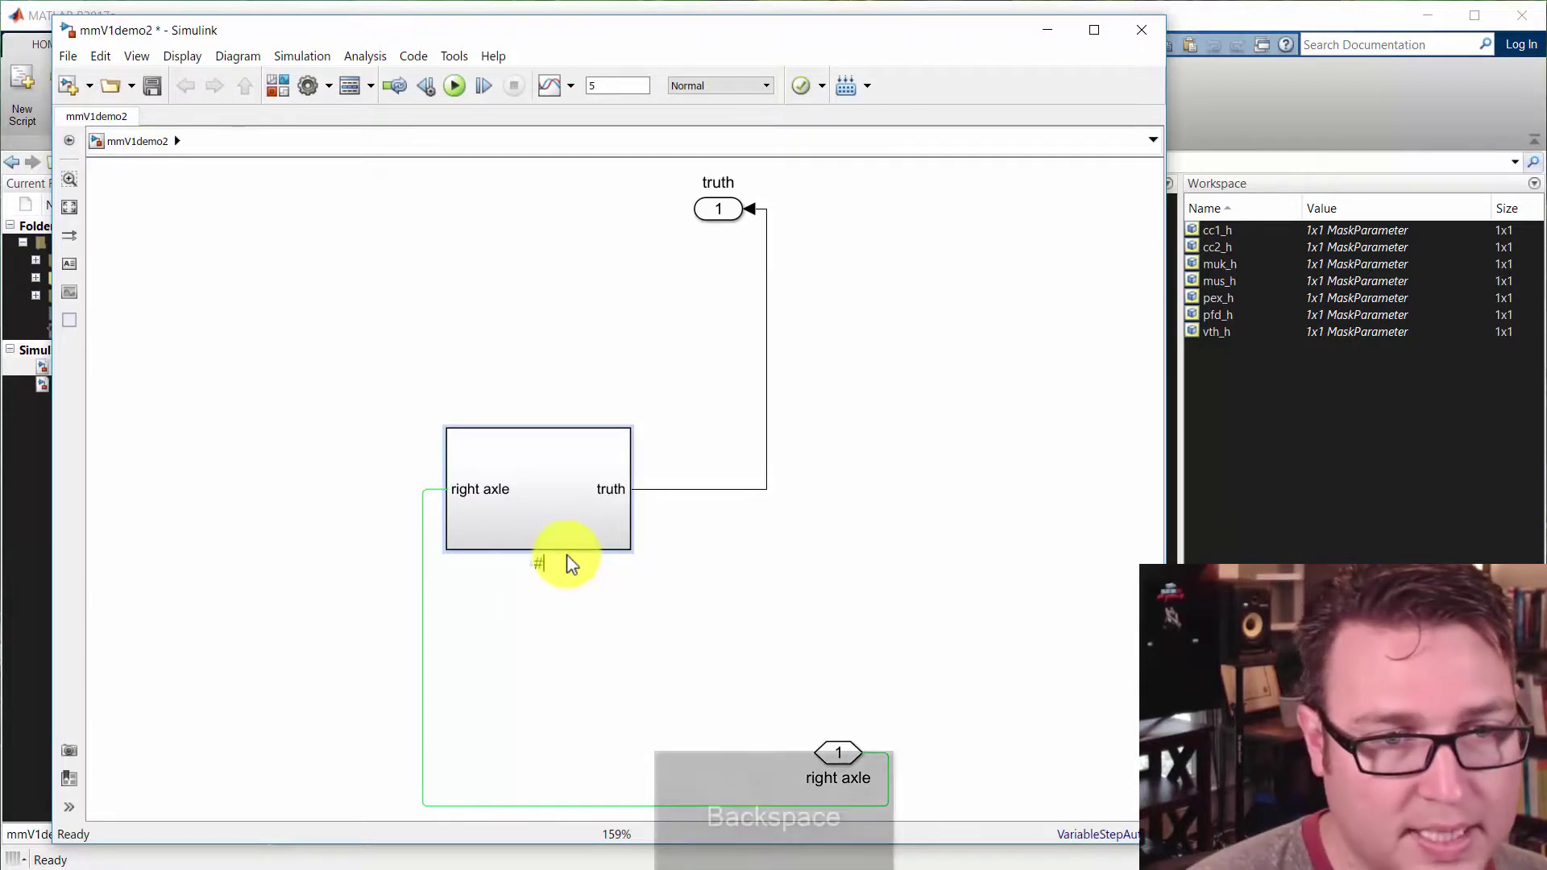
type("D mu")
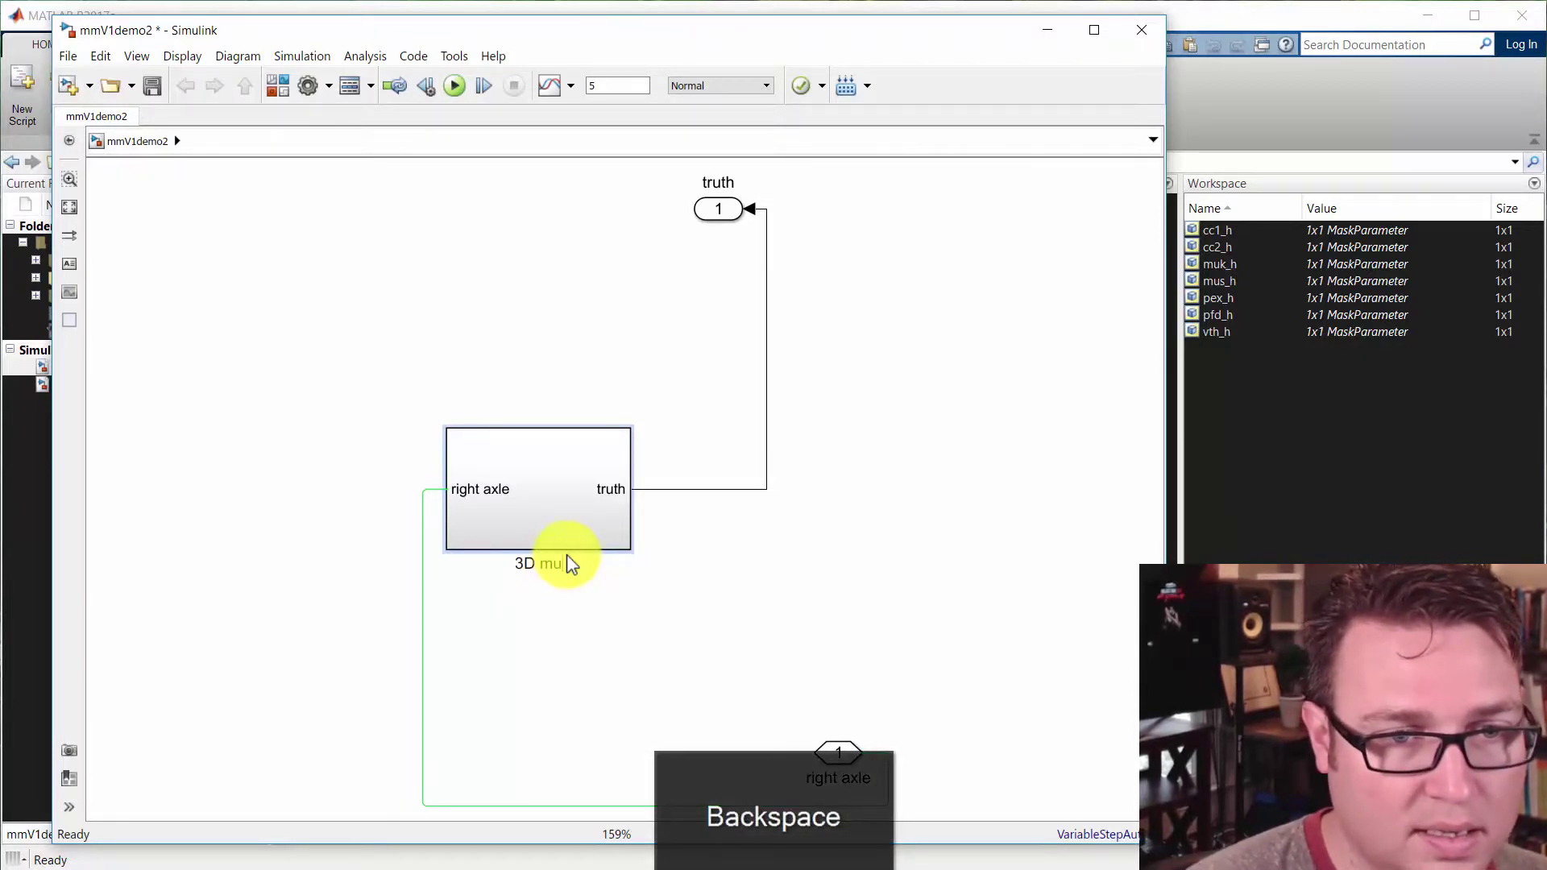
type("ltibody")
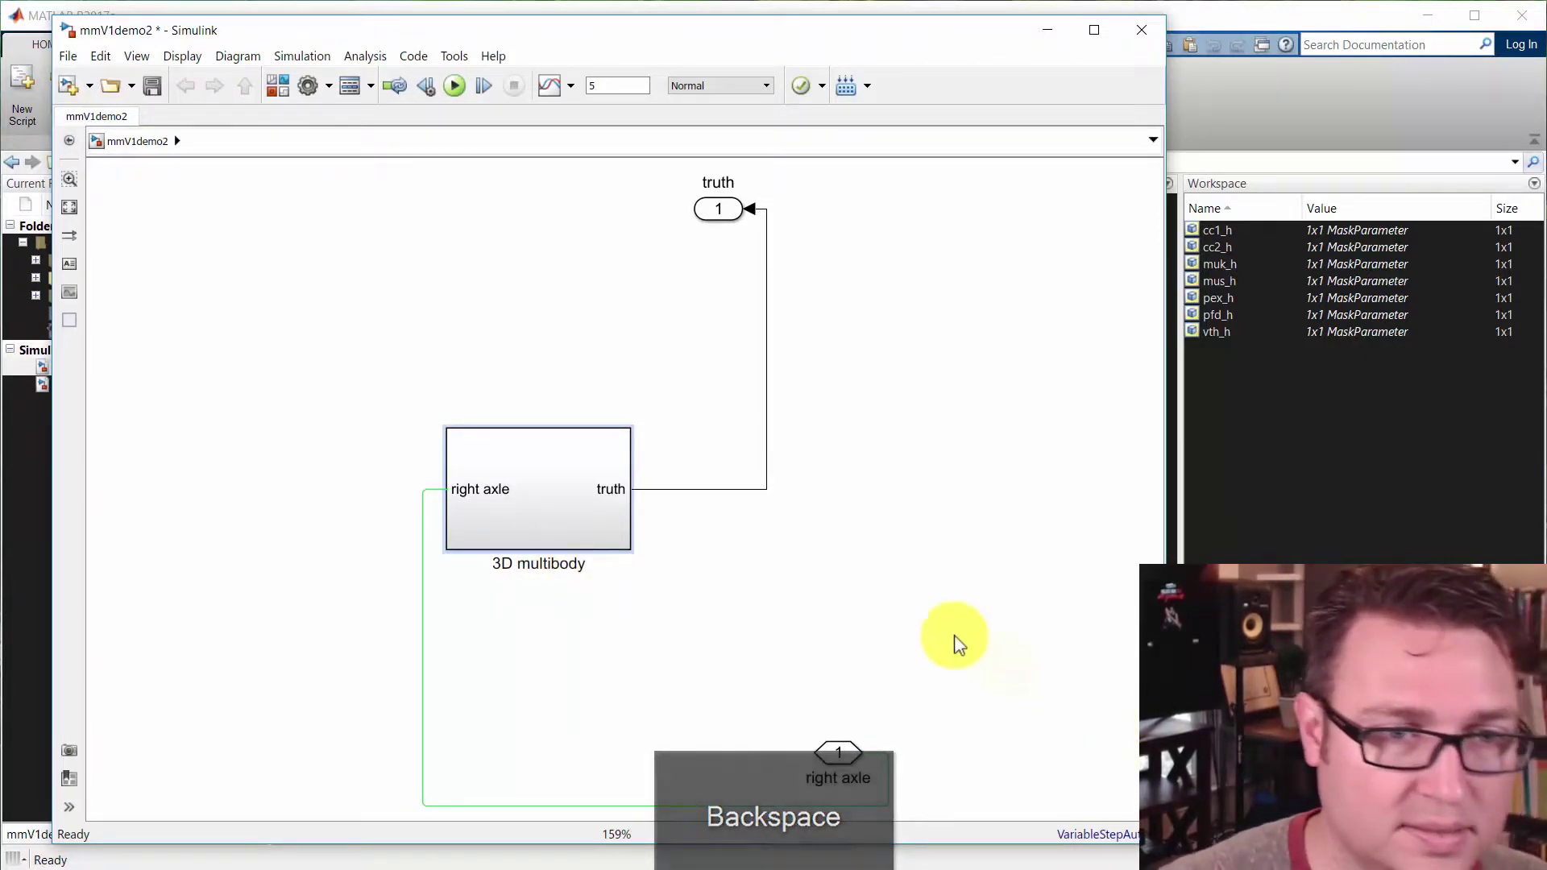
left_click(795, 581)
- Insert a Terminator, delete the outer truth port, and attach the Terminator to the truth output
left_click(717, 209)
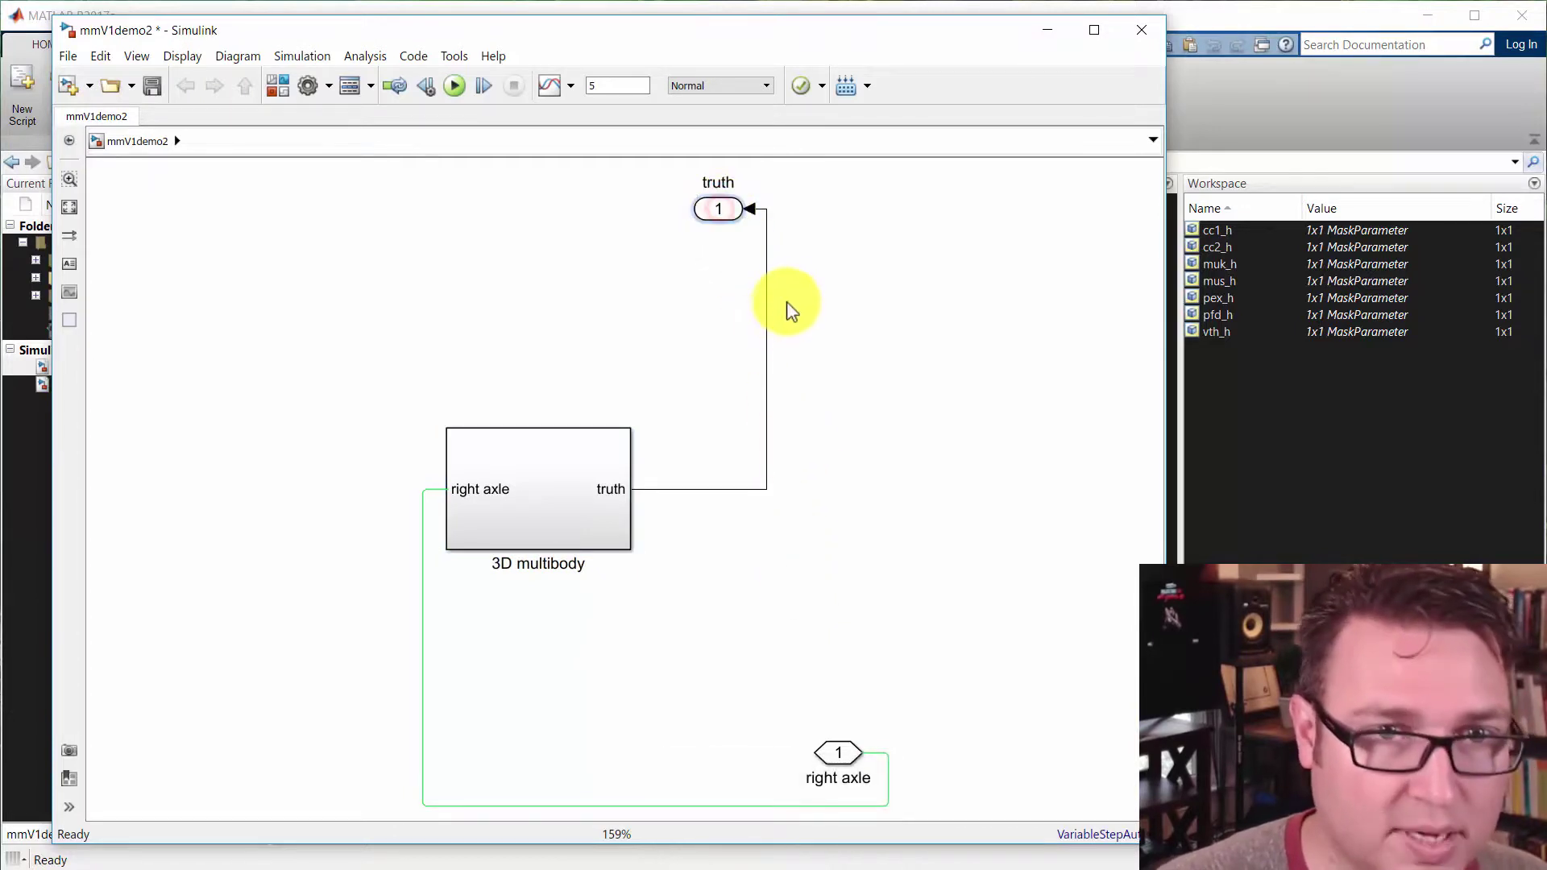
double_click(833, 431)
type("term")
key("Return")
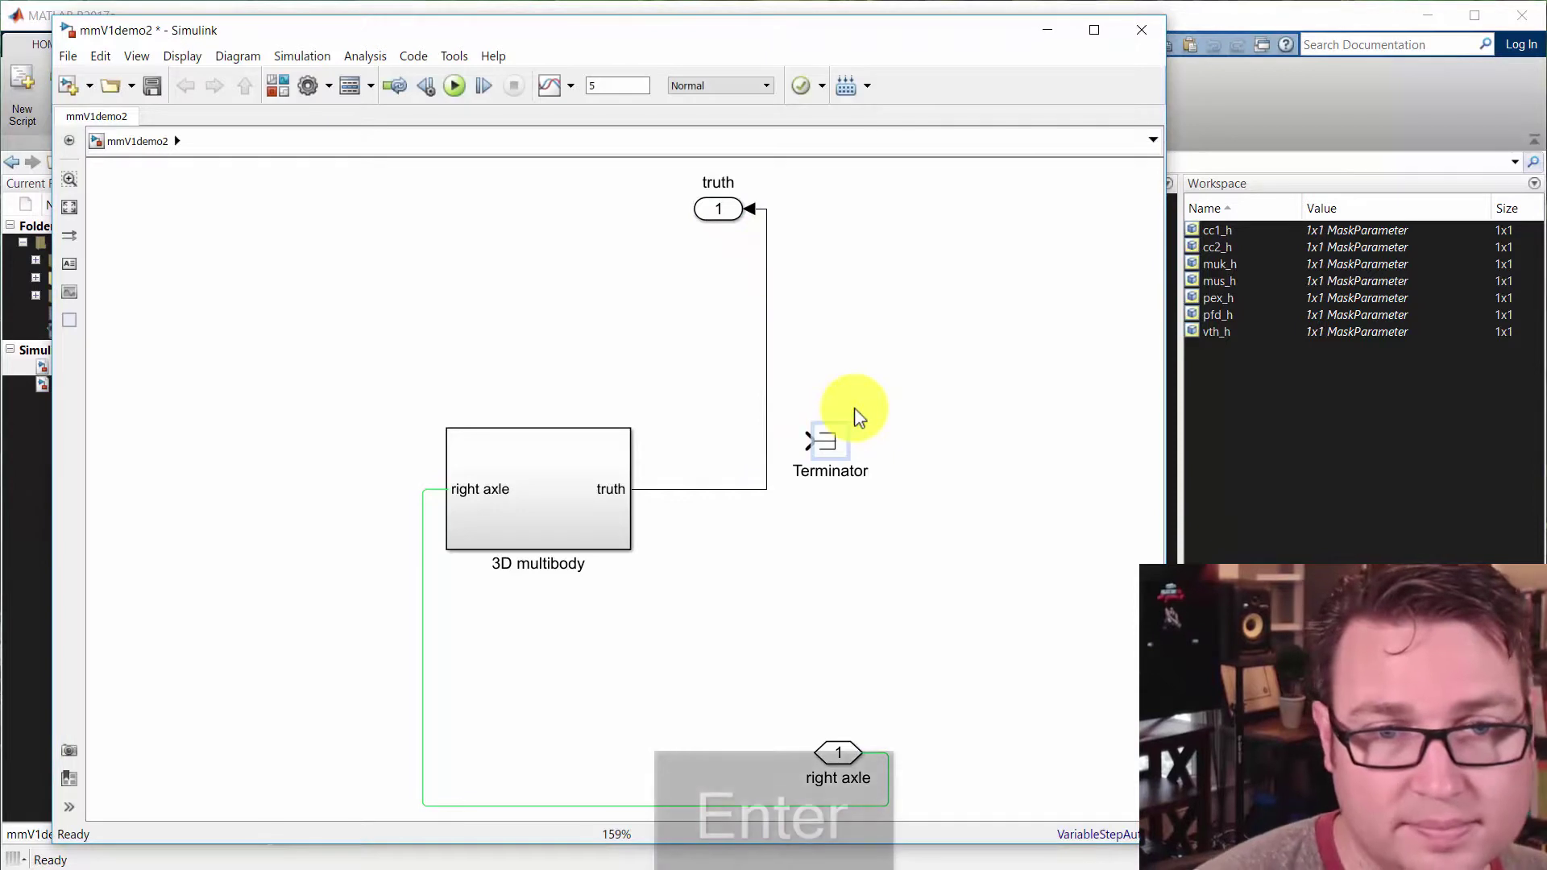
right_click(830, 445)
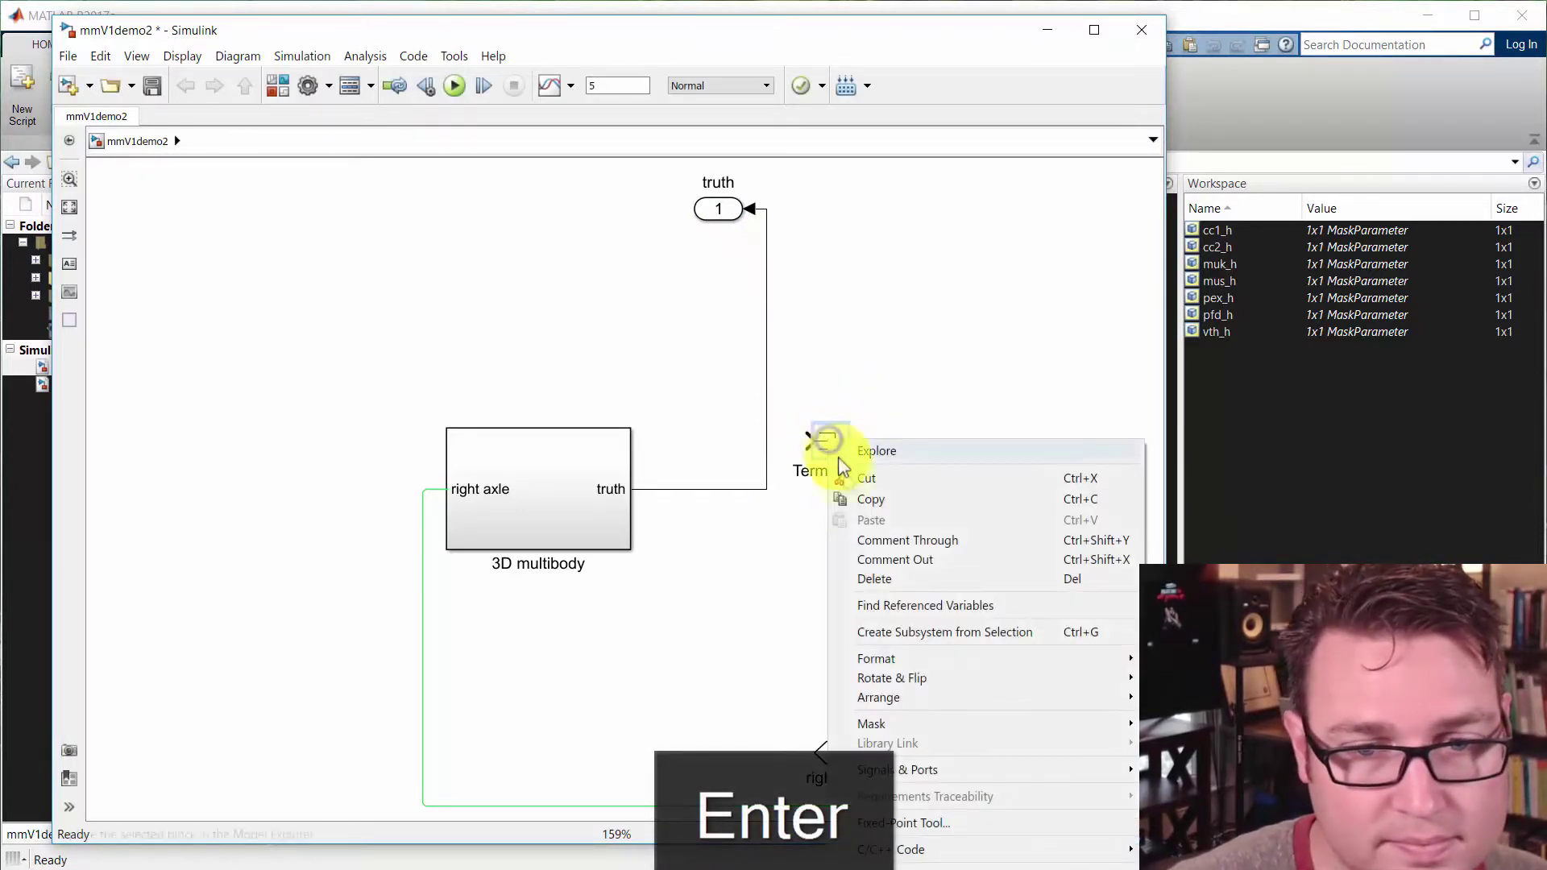
left_click(812, 298)
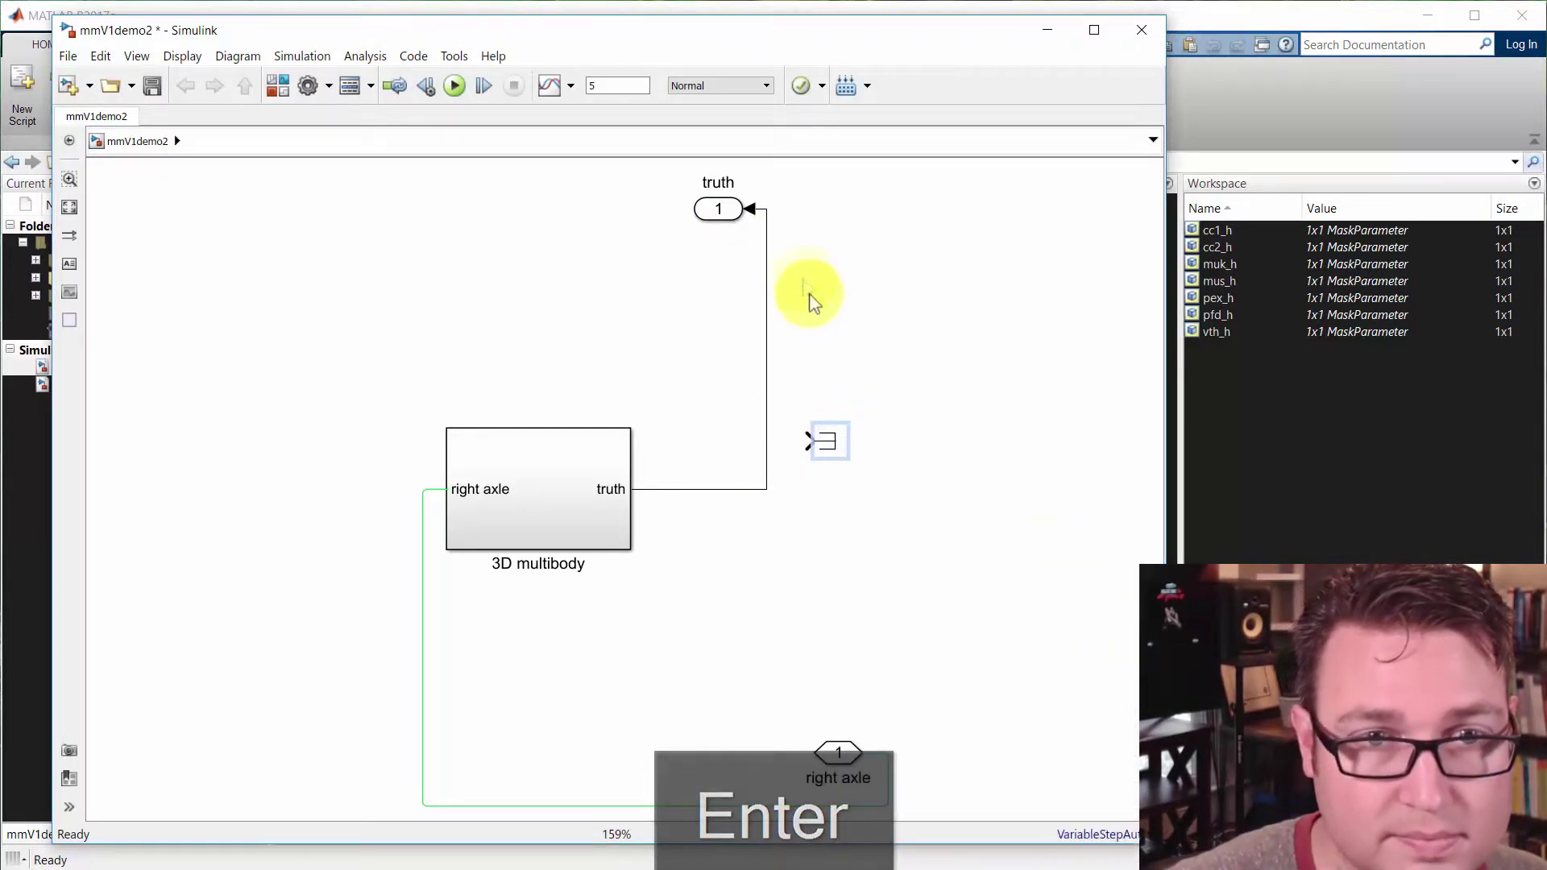
left_click_drag(796, 236, 709, 199)
key("Delete")
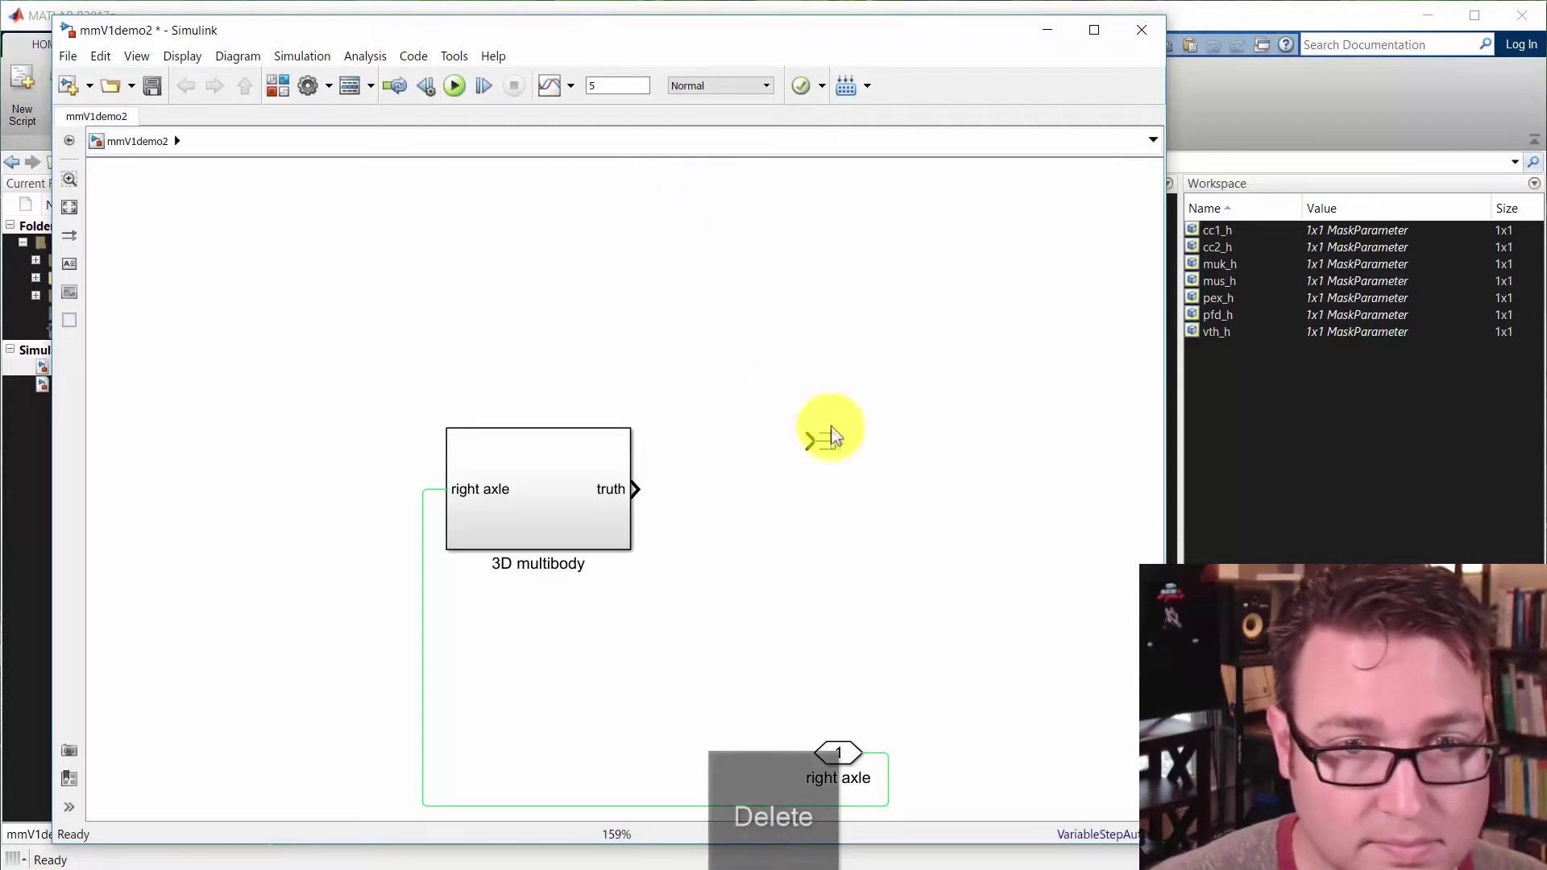
left_click_drag(826, 439, 701, 493)
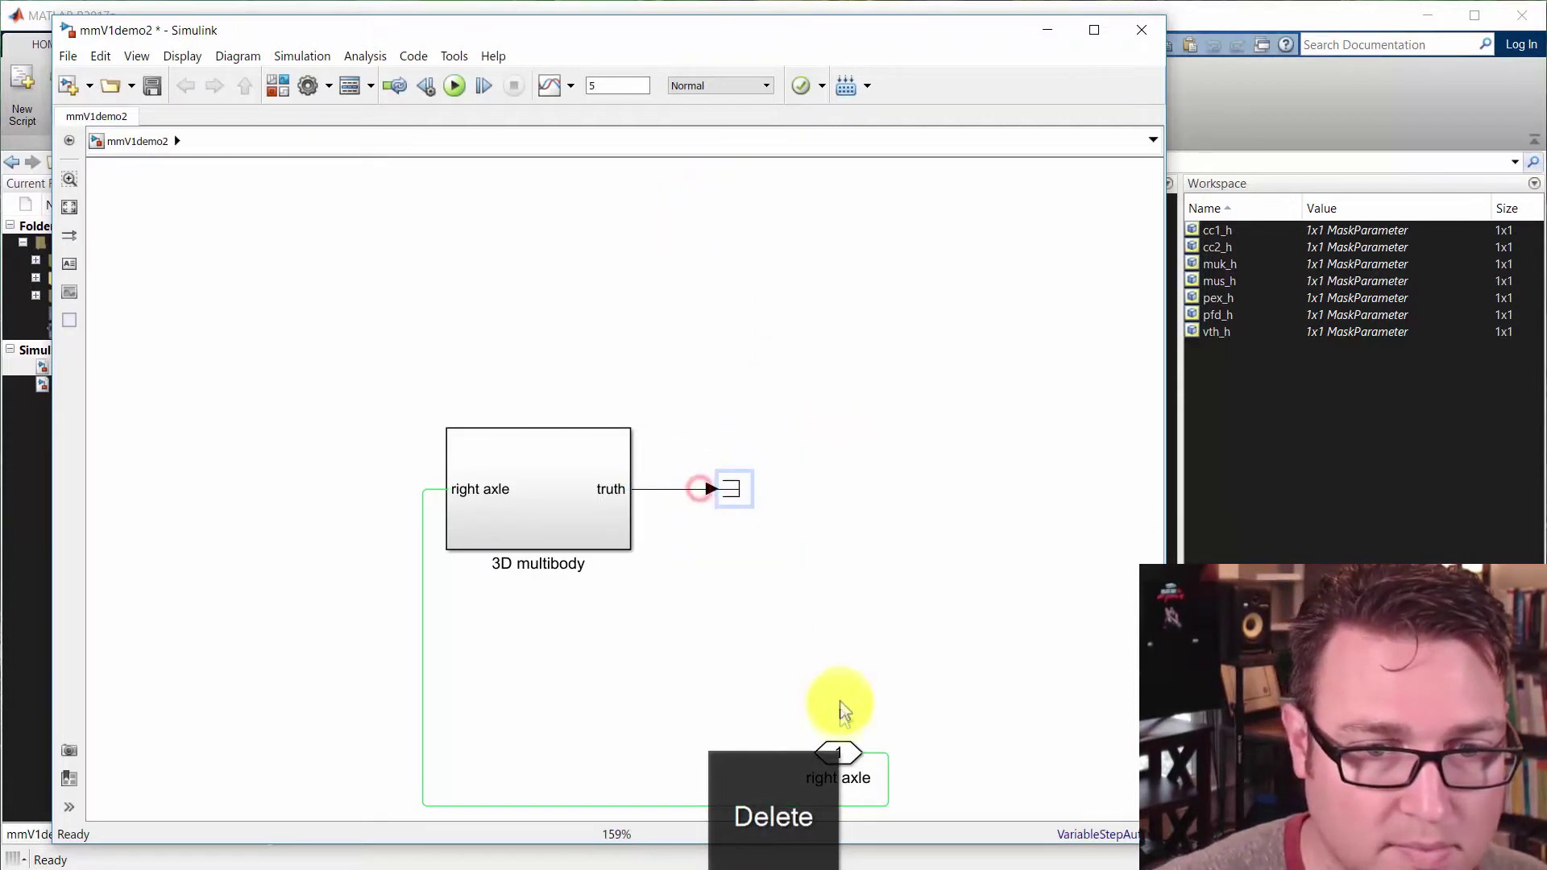
- Delete the stray right axle port block and its line from the top level
left_click_drag(839, 753, 306, 494)
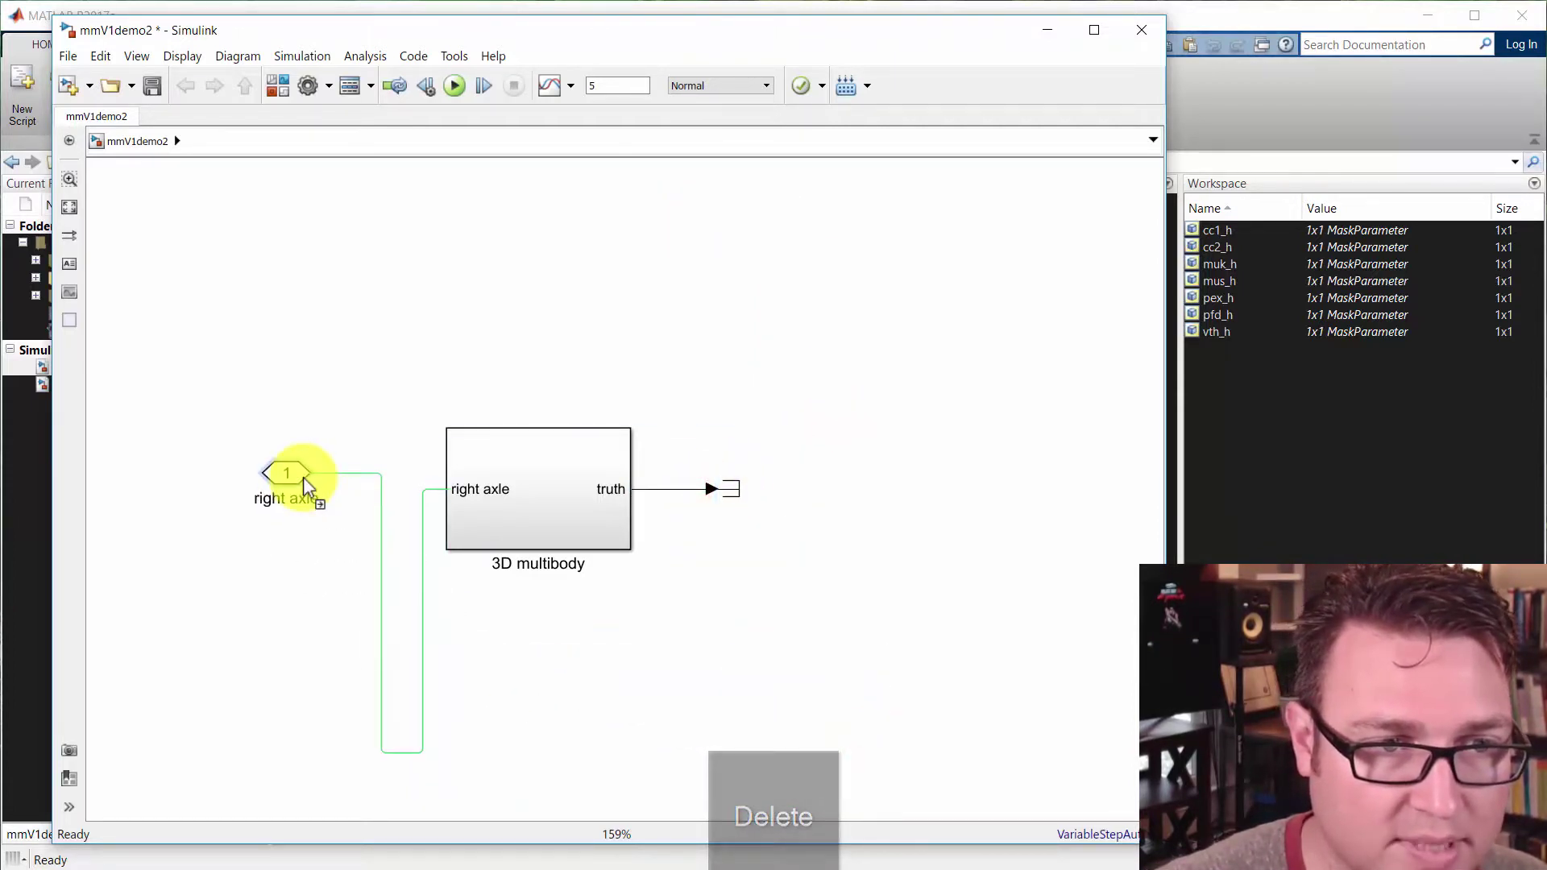
left_click_drag(239, 438, 346, 572)
key("Delete")
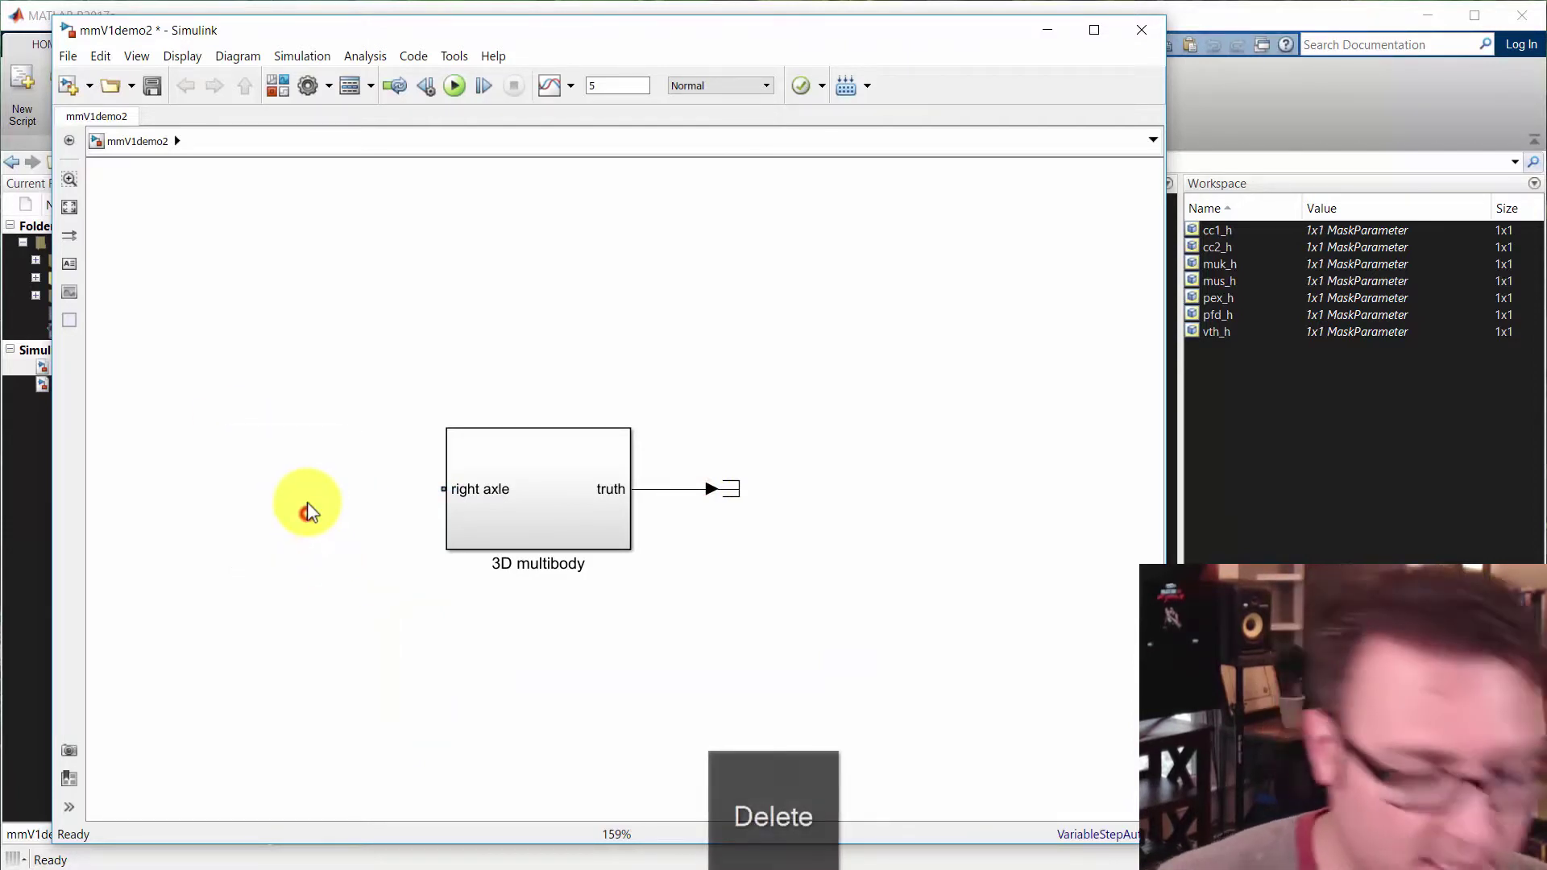
- Insert a Rotational Free End via 'free' and connect it to 3D multibody's right axle port
type("free")
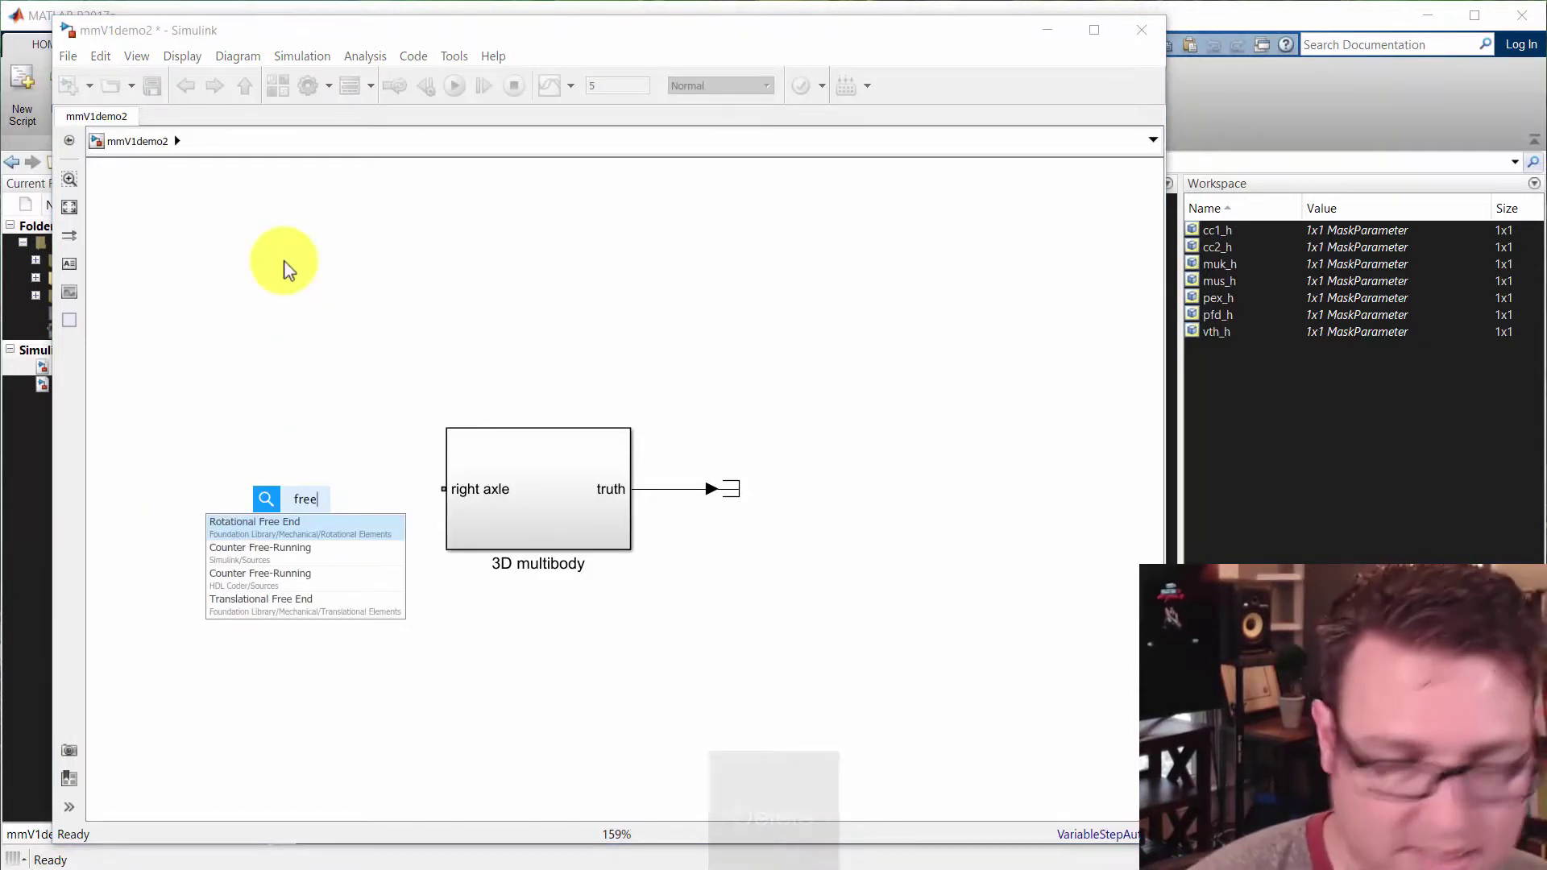
key("Return")
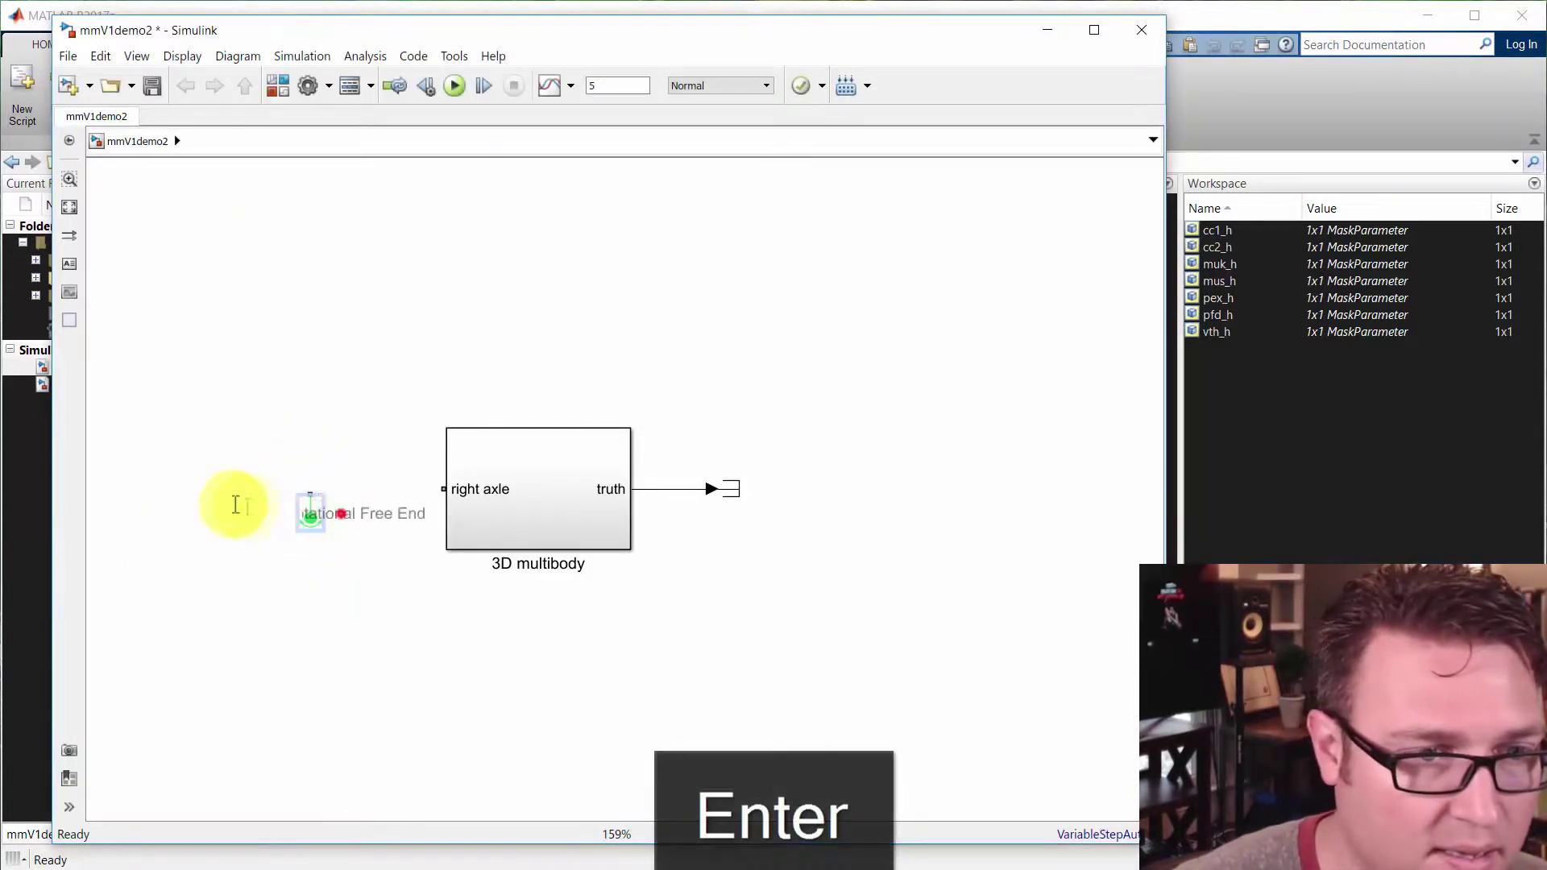
left_click_drag(311, 516, 442, 485)
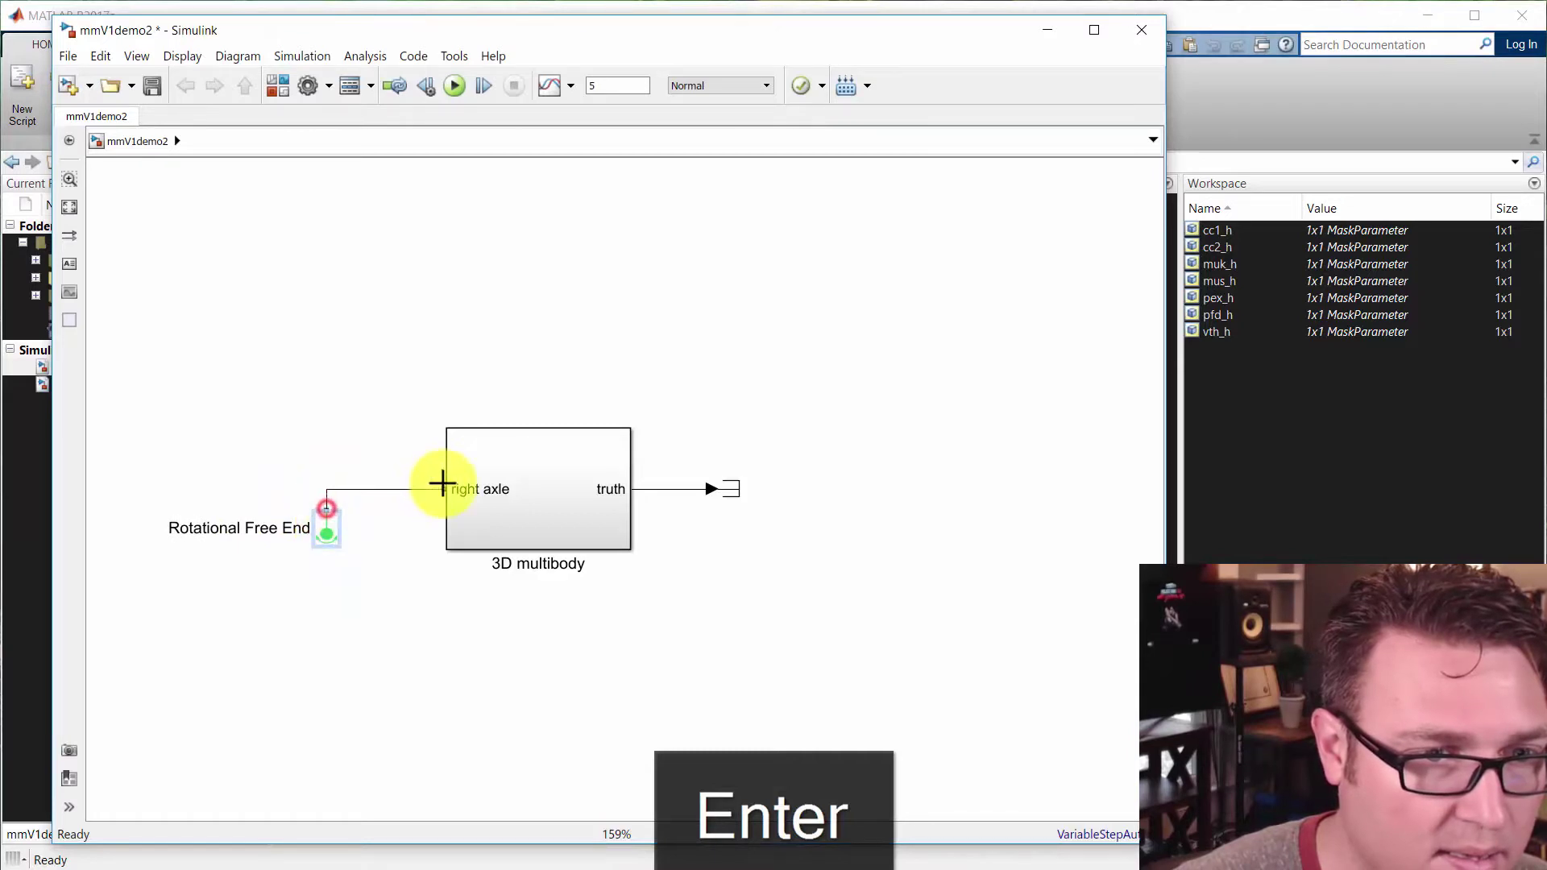
left_click_drag(347, 555, 364, 556)
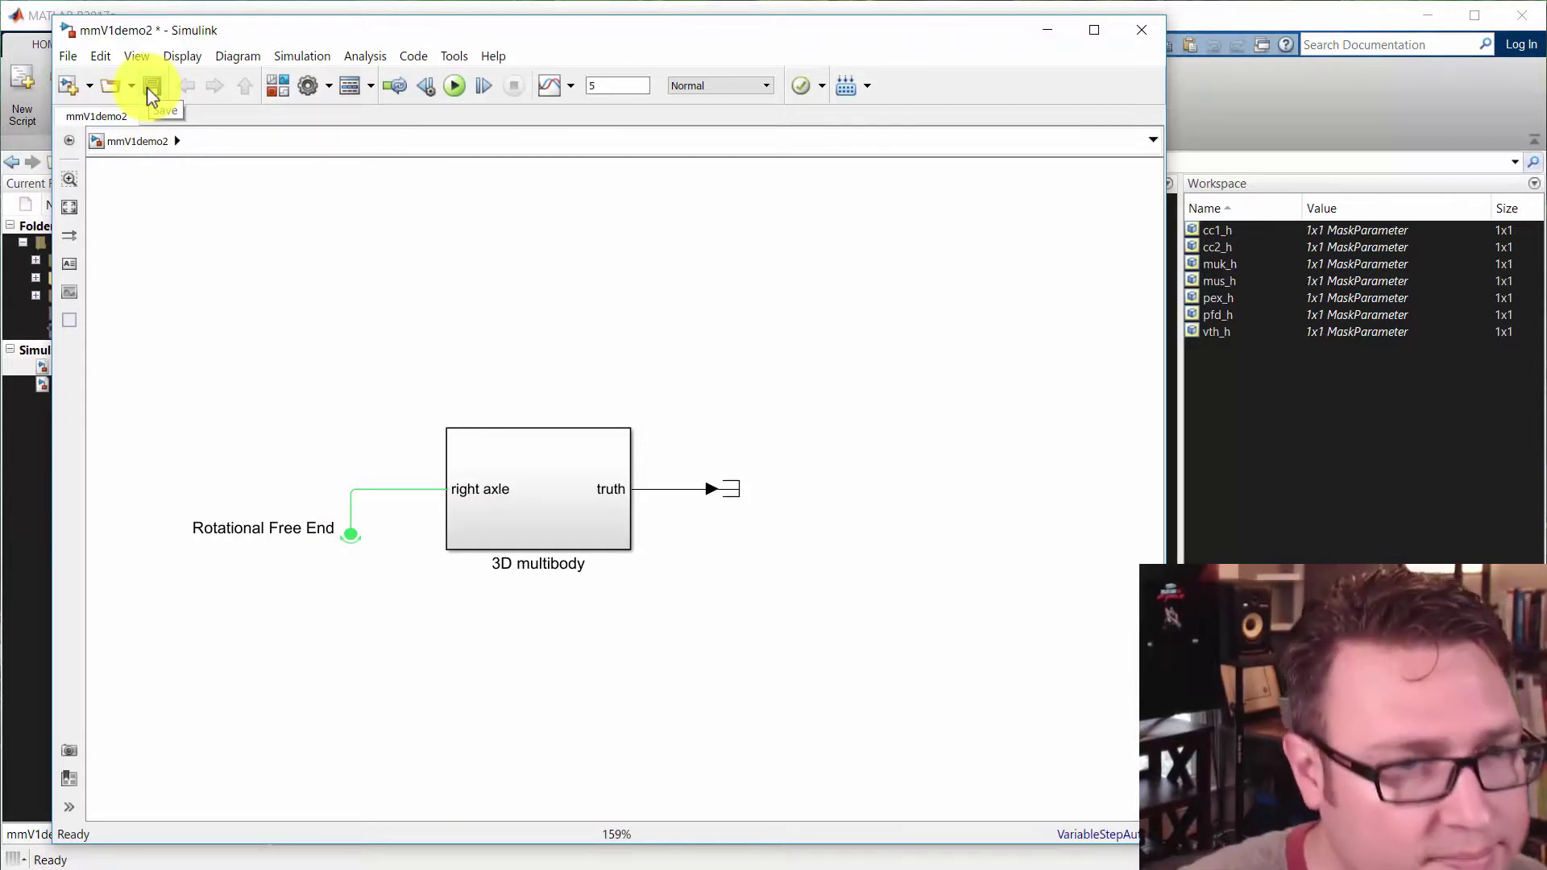
left_click(460, 498)
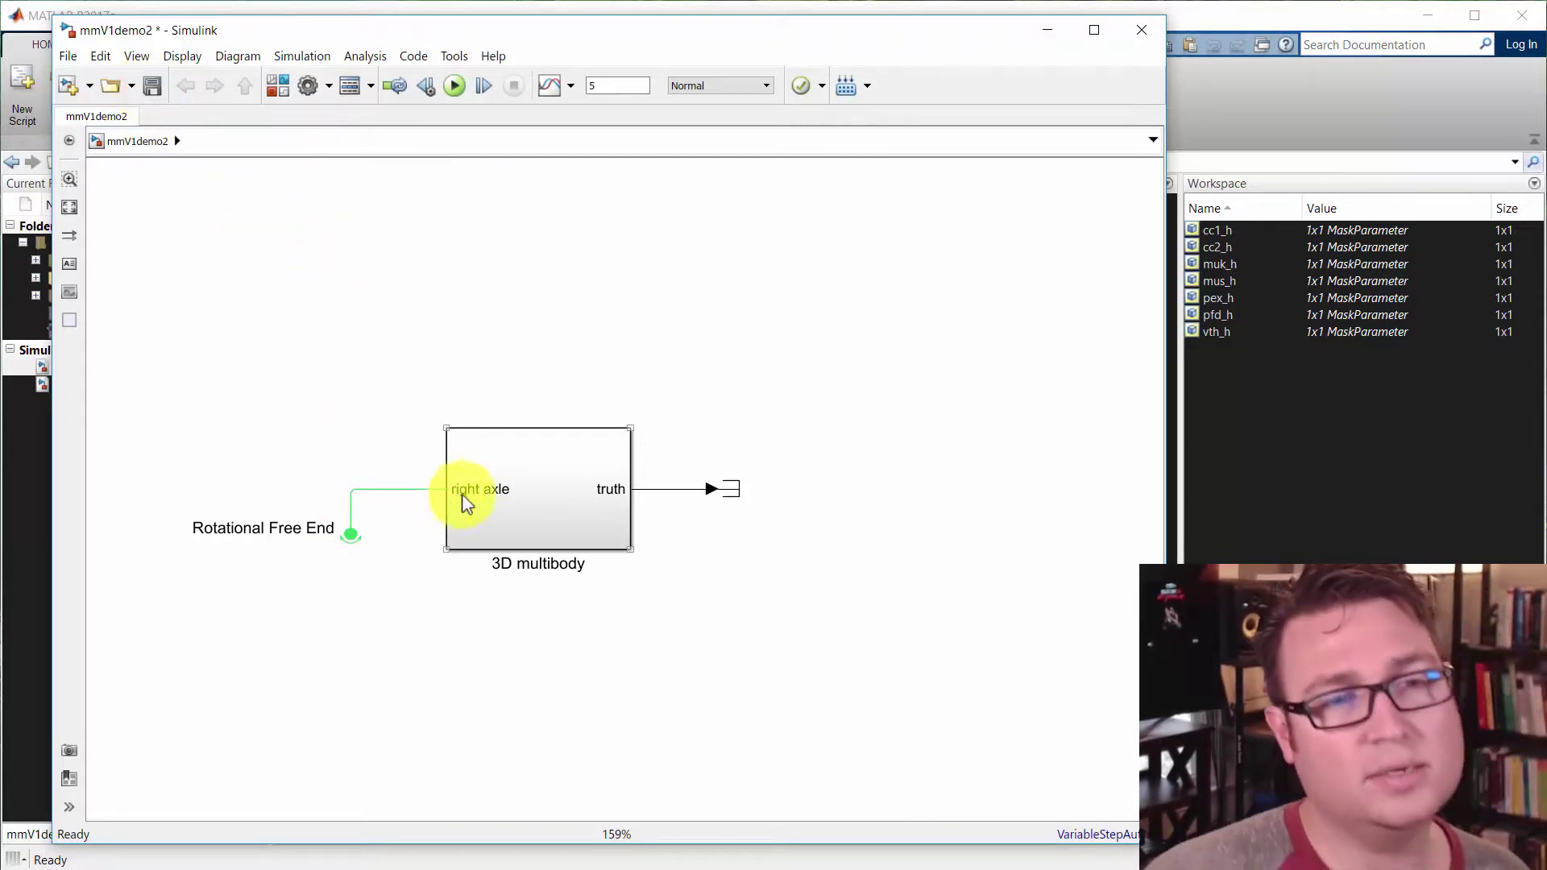
- Open 3D multibody, fit the view, and shift the transform and PCB platform blocks up-left
double_click(606, 470)
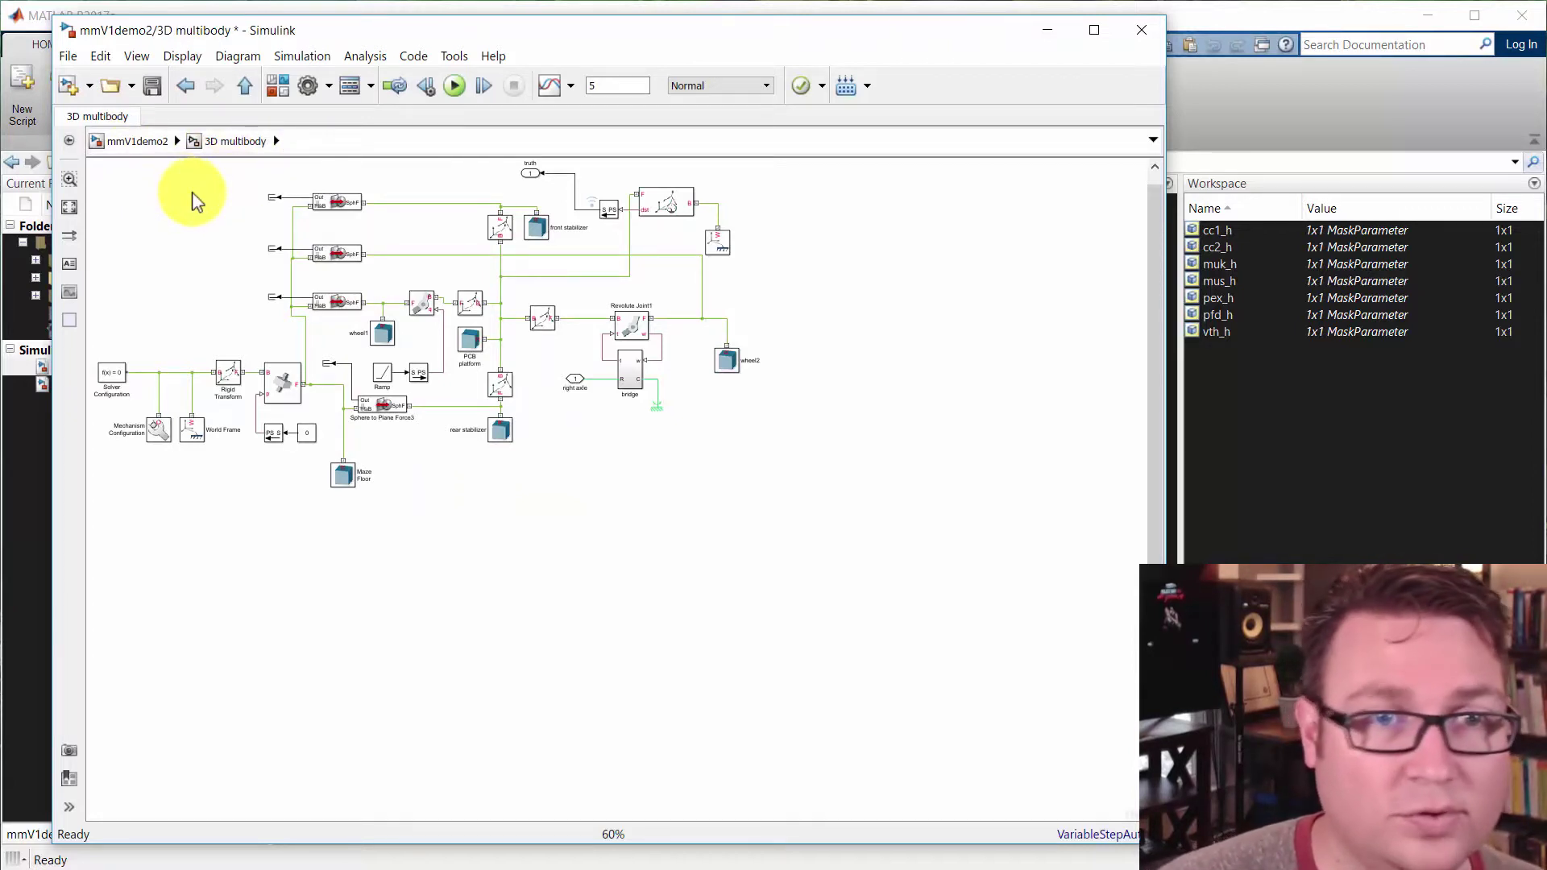
key("space")
left_click(212, 435)
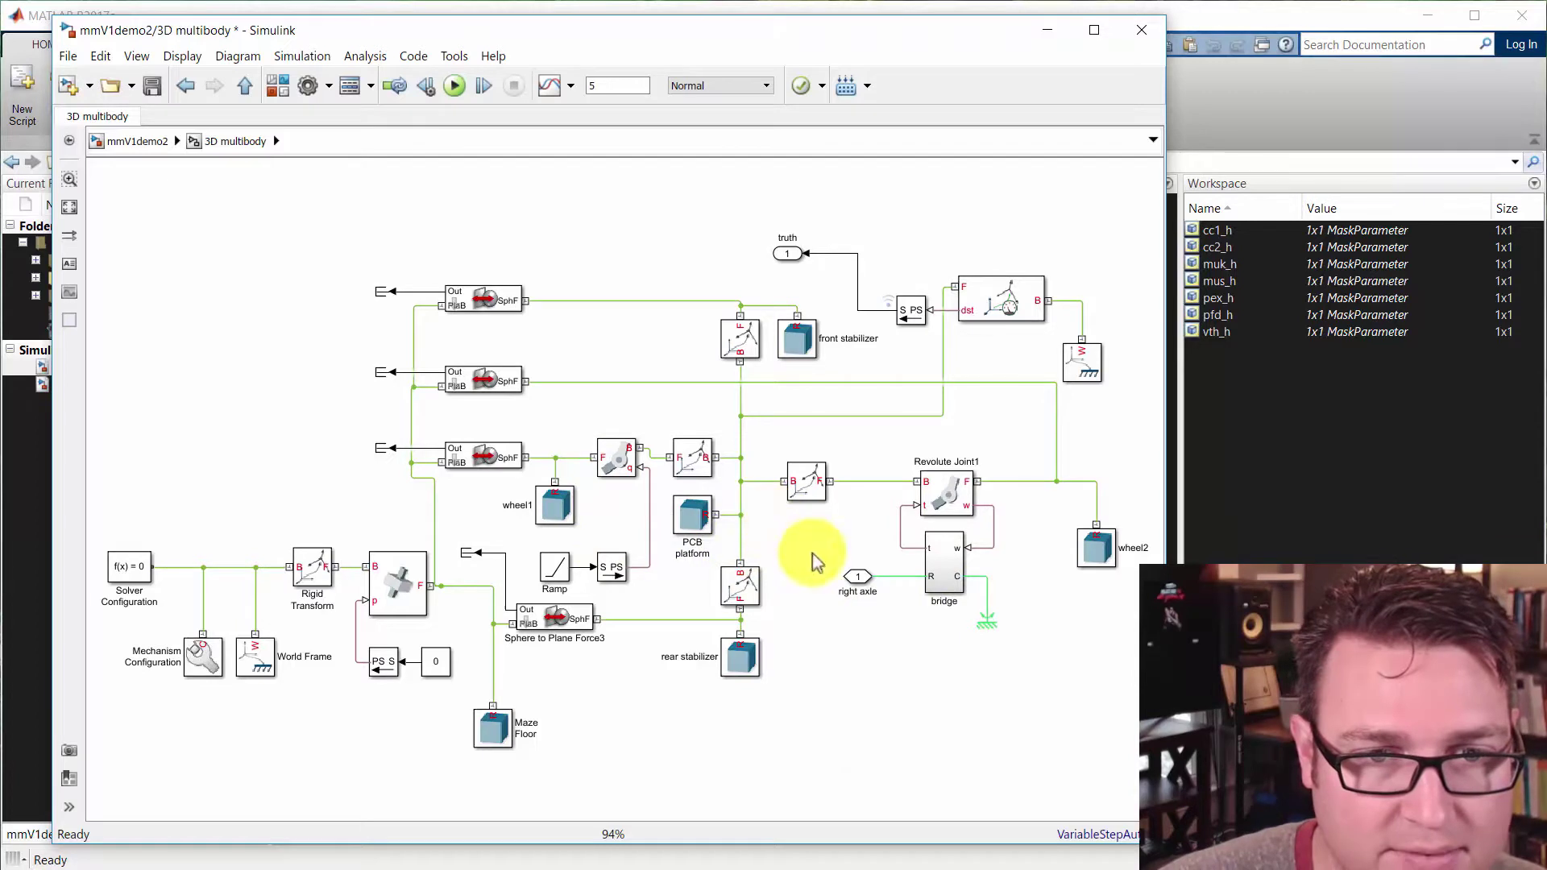
left_click_drag(824, 600, 753, 461)
left_click(686, 553)
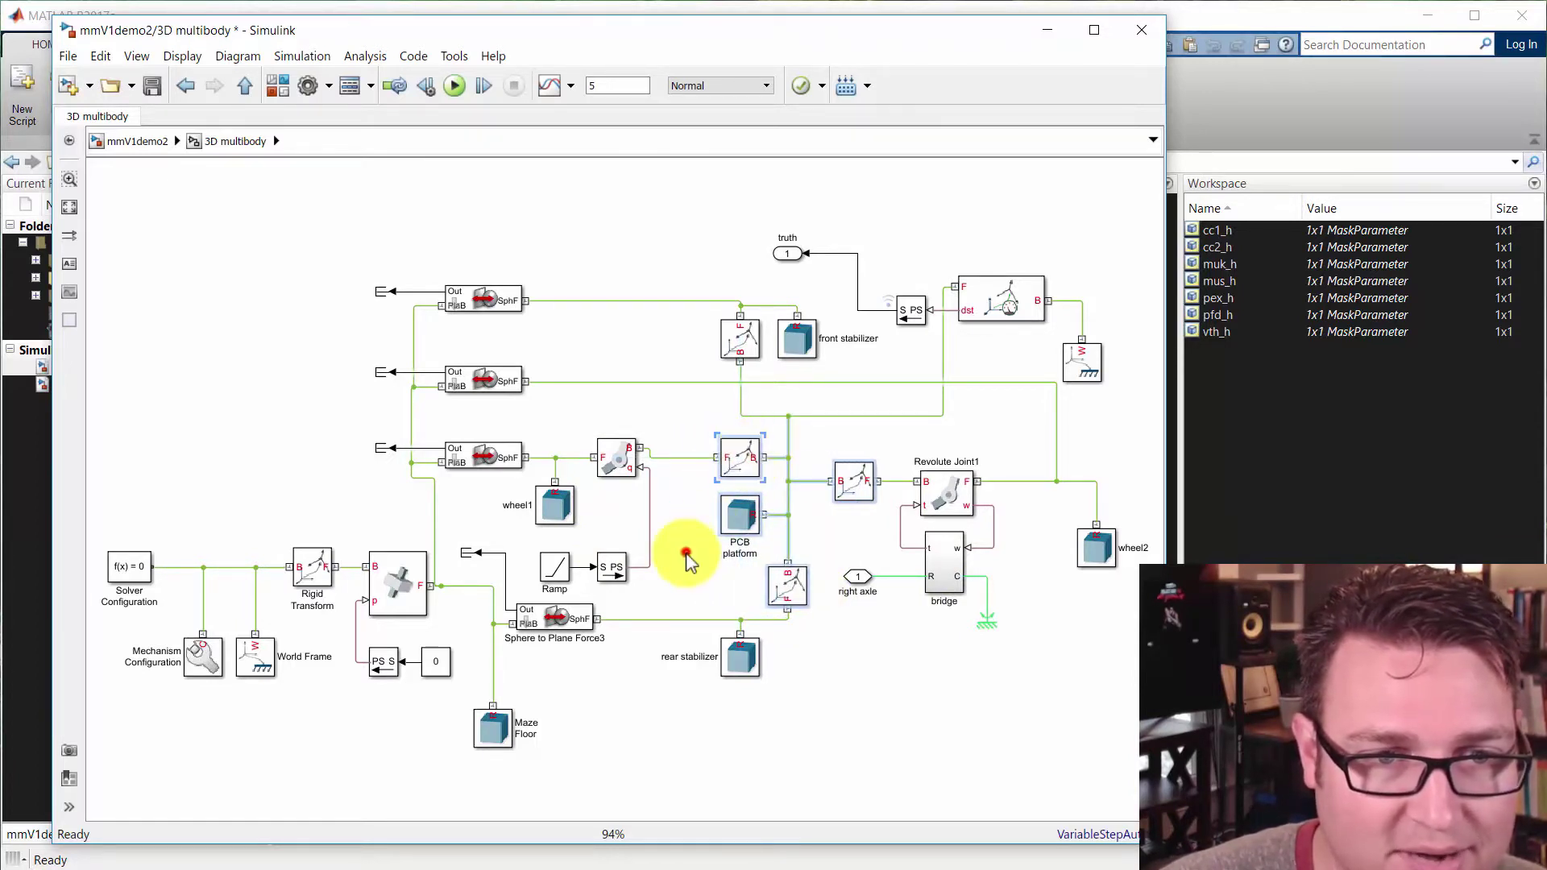
left_click(618, 465)
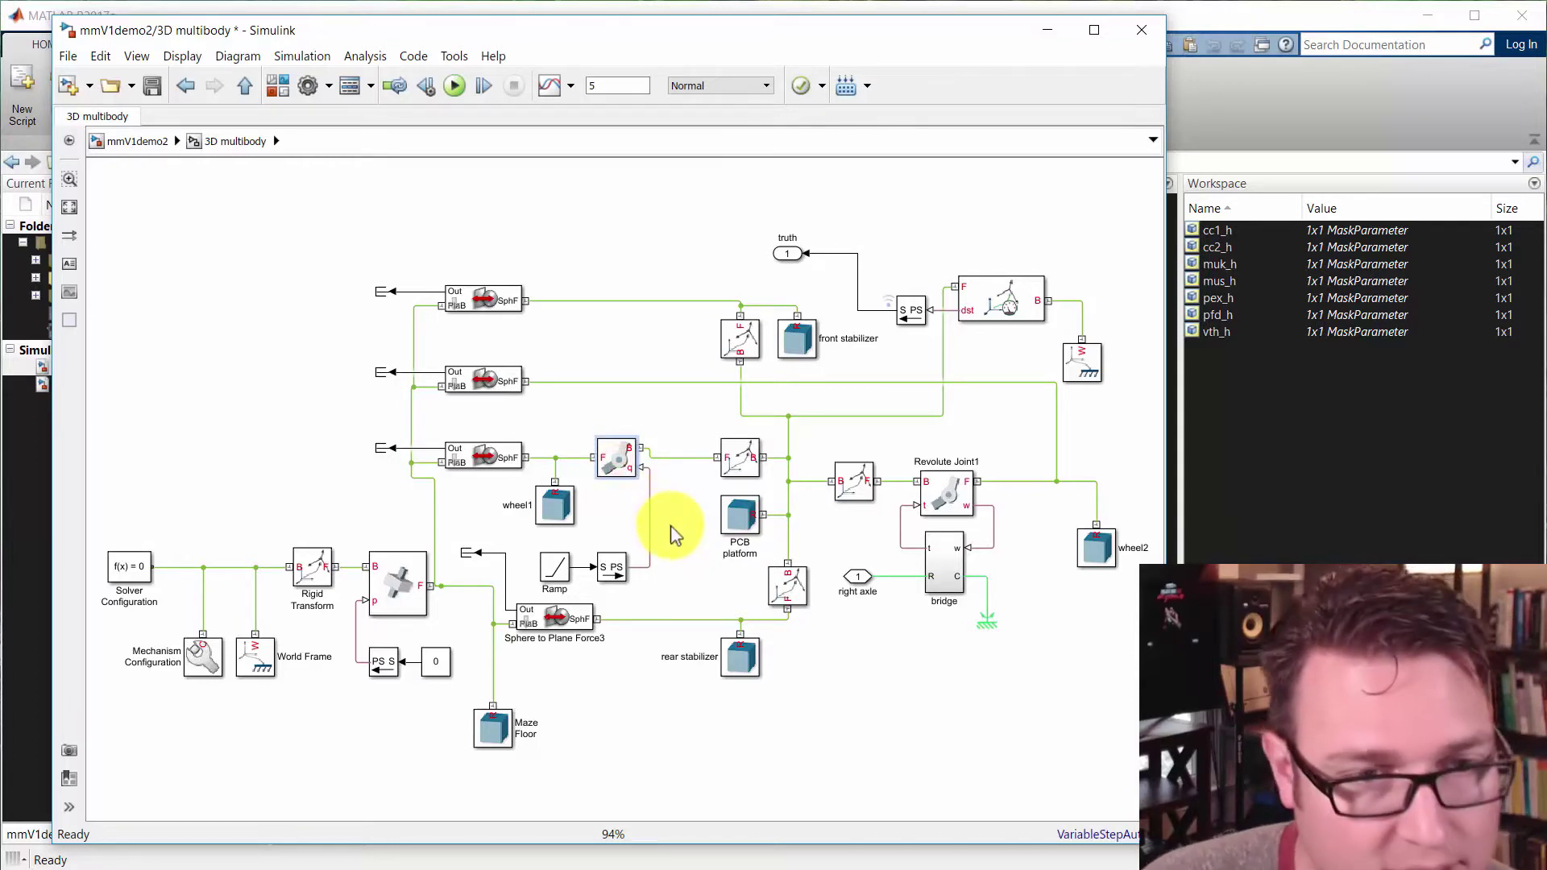
- Delete the joint, S PS and Ramp blocks near wheel1 along with the broken dashed lines
key("Delete")
left_click(616, 570)
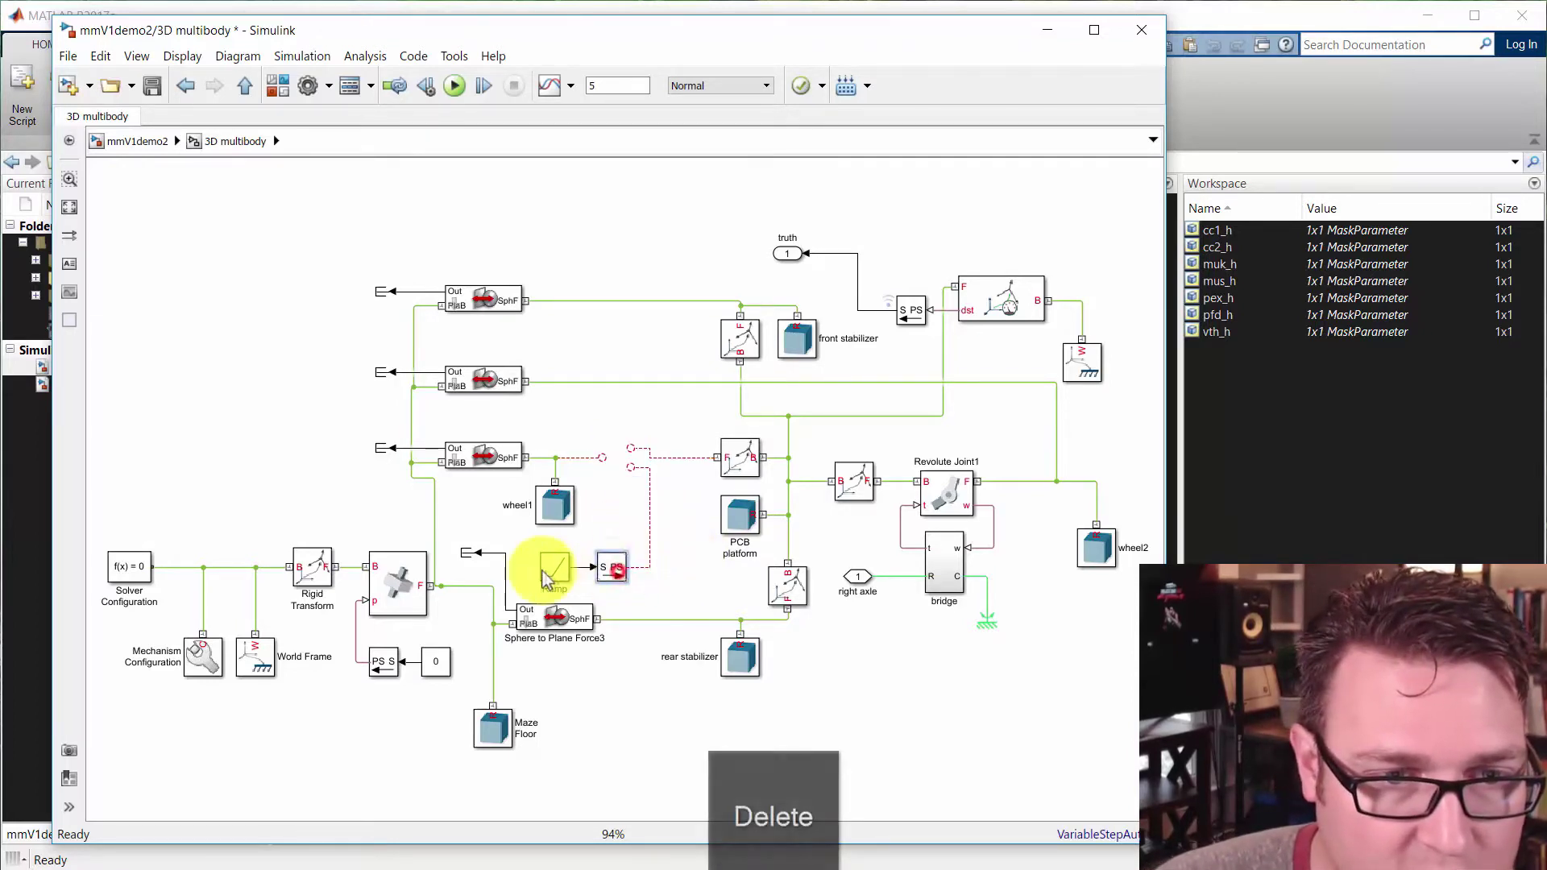
key("Delete")
left_click(554, 569)
key("Delete")
left_click_drag(655, 586, 603, 448)
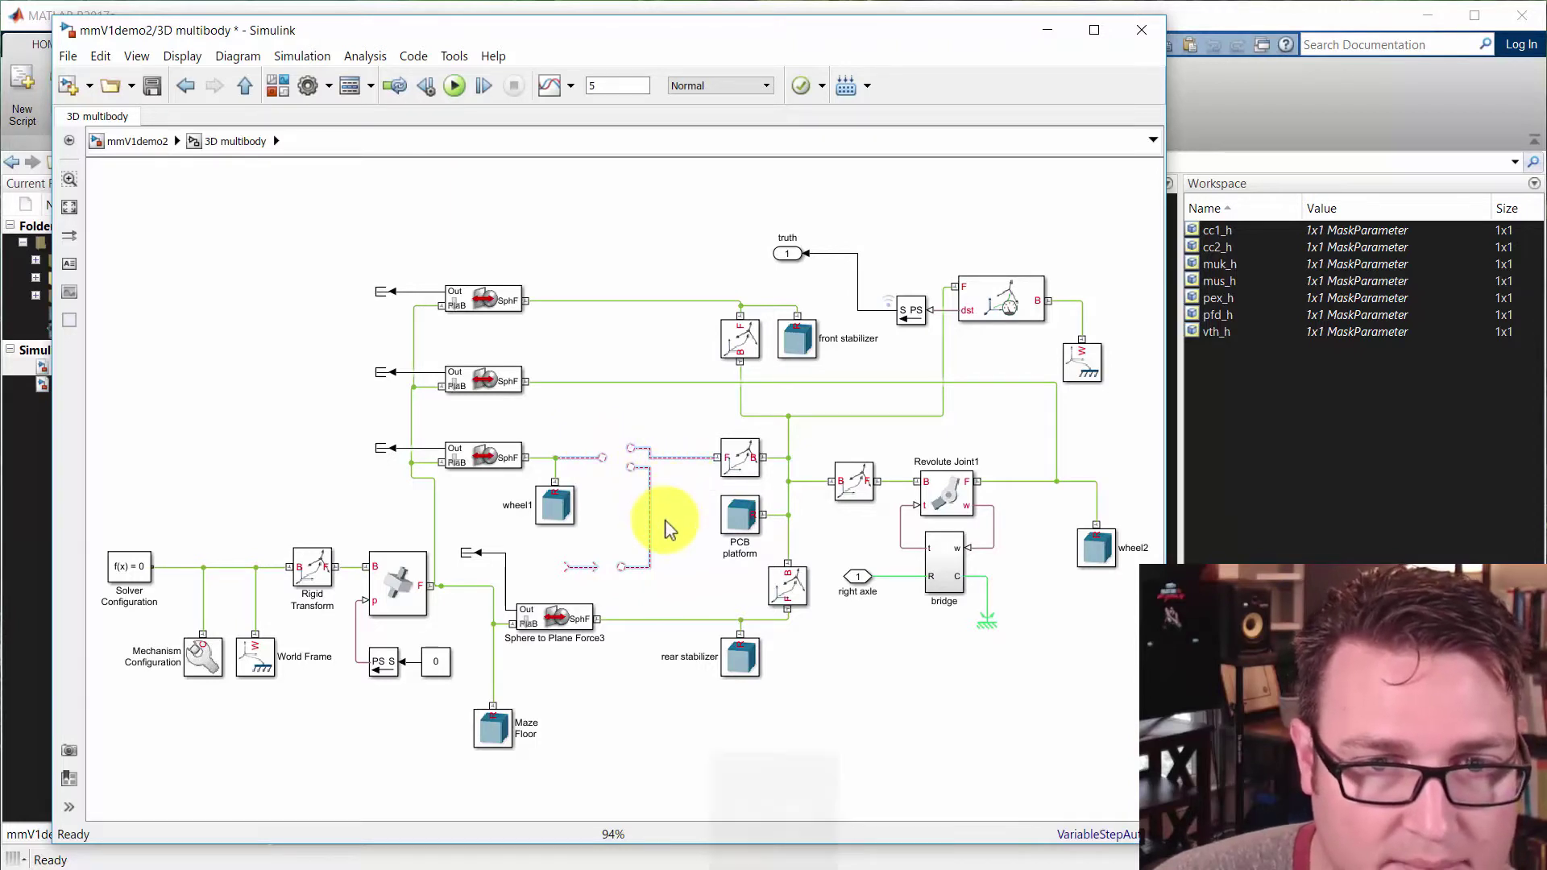
key("Delete")
- Copy Revolute Joint1 as Revolute Joint2 beside wheel1, rotate it horizontal, and copy the bridge beneath it
left_click_drag(943, 490, 632, 461)
key("ctrl+r")
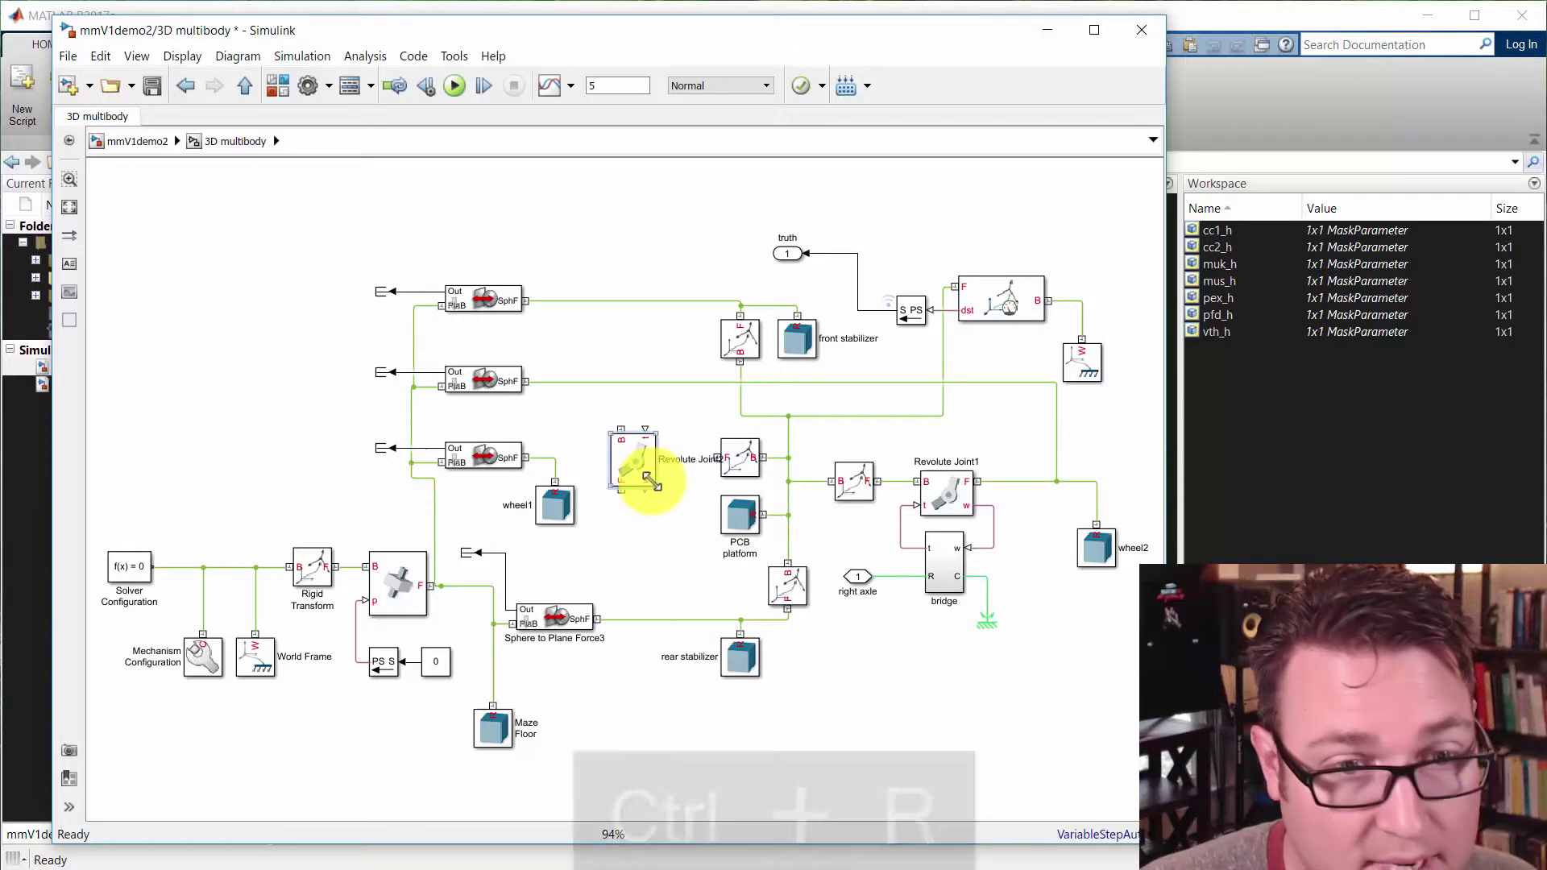
key("ctrl+r")
left_click(635, 461)
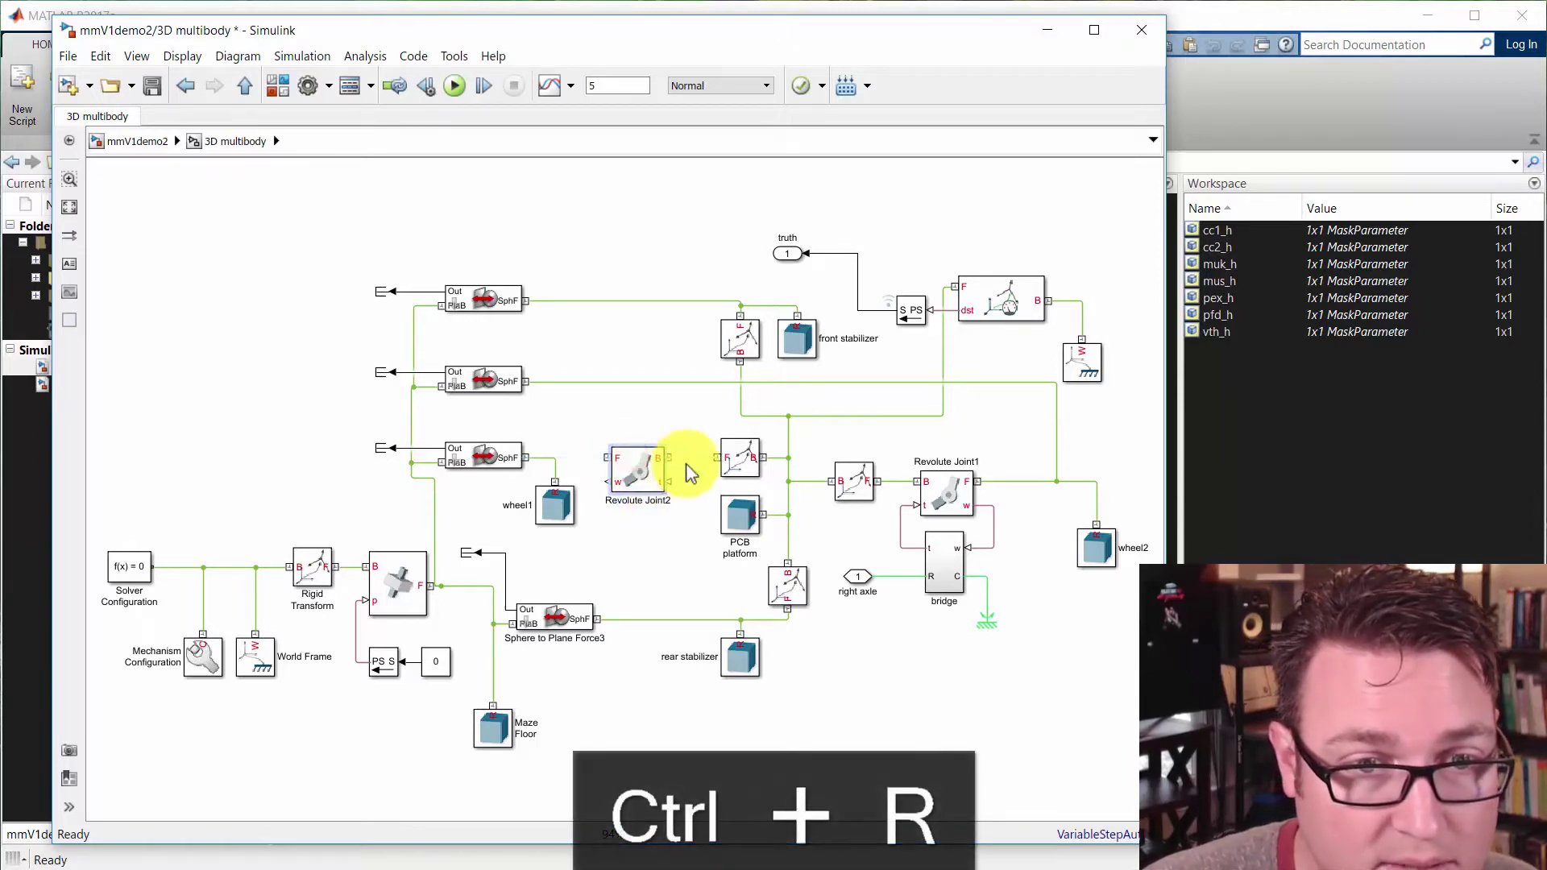
left_click(606, 458)
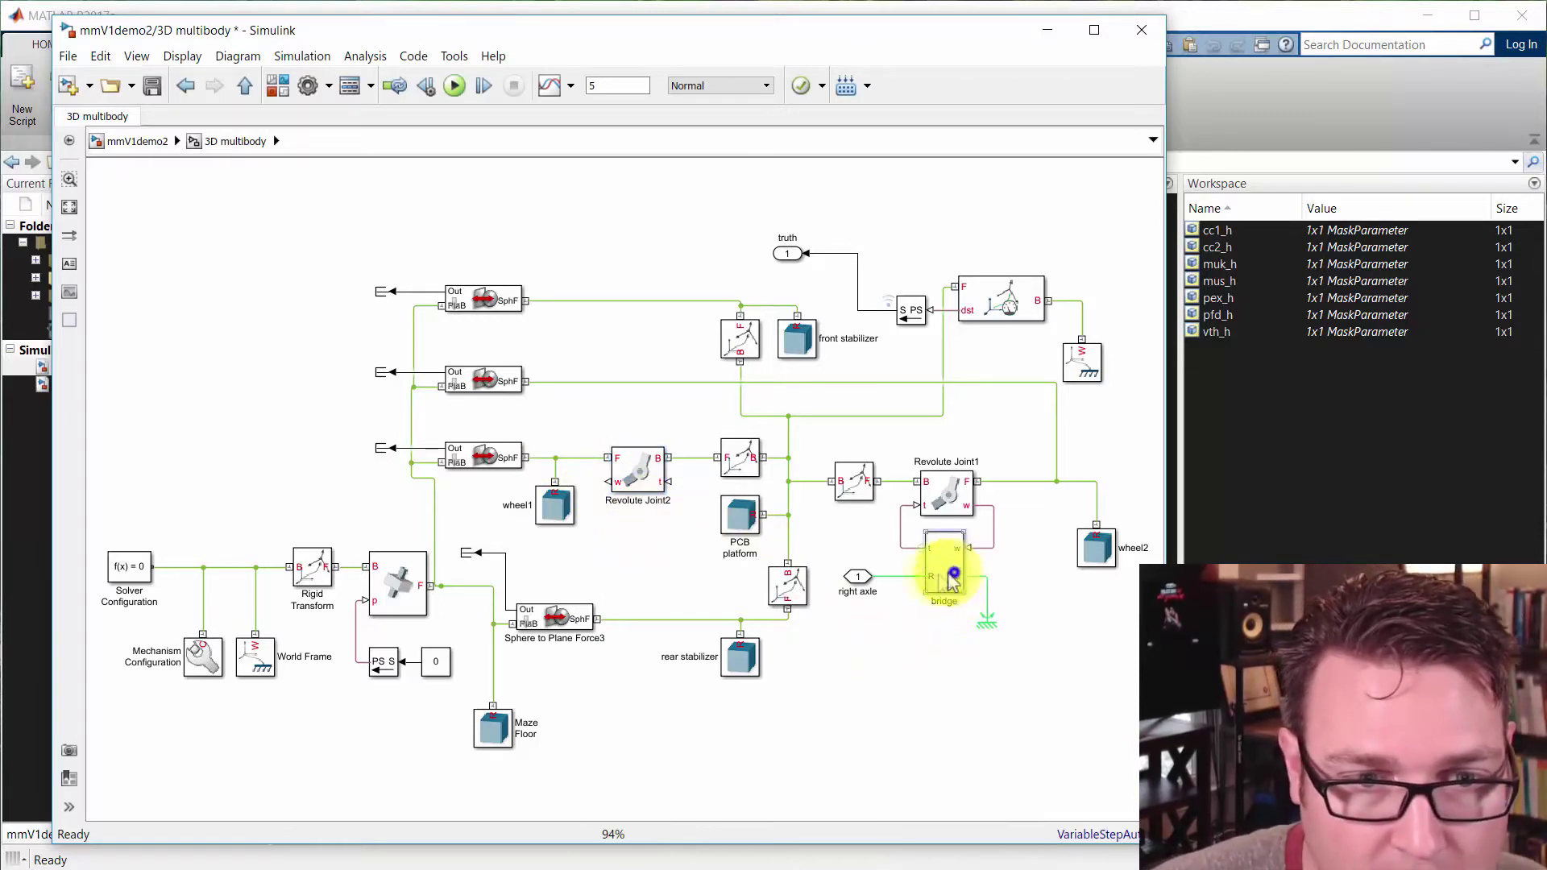
left_click_drag(953, 575, 634, 487)
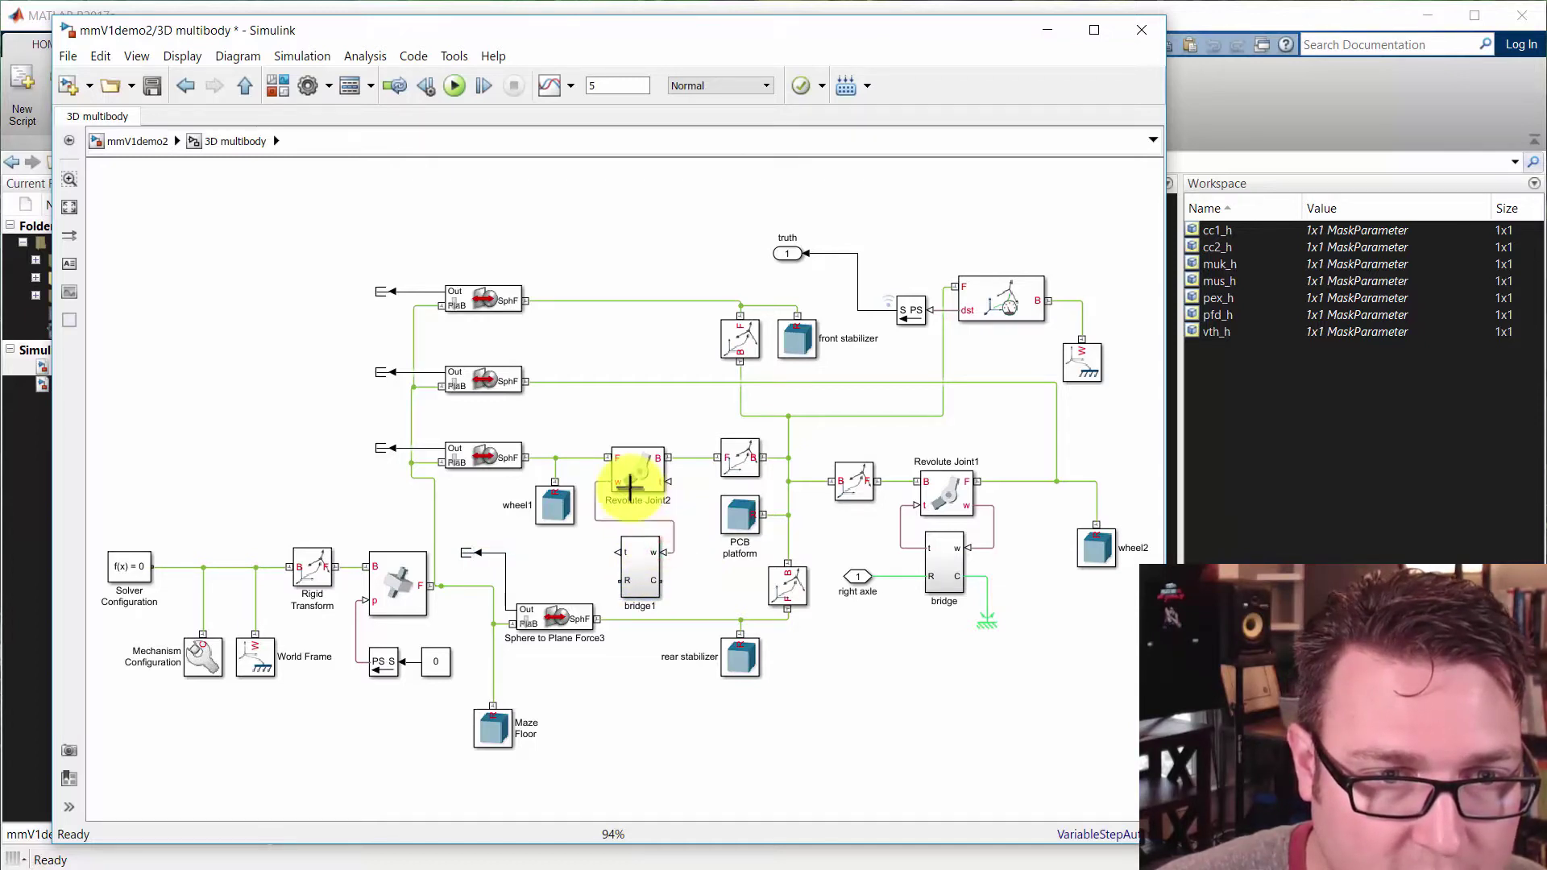
- Wire bridge1's t port to Revolute Joint2, add a ground copy, and attach a left axle port to bridge1's R
left_click_drag(618, 553, 666, 482)
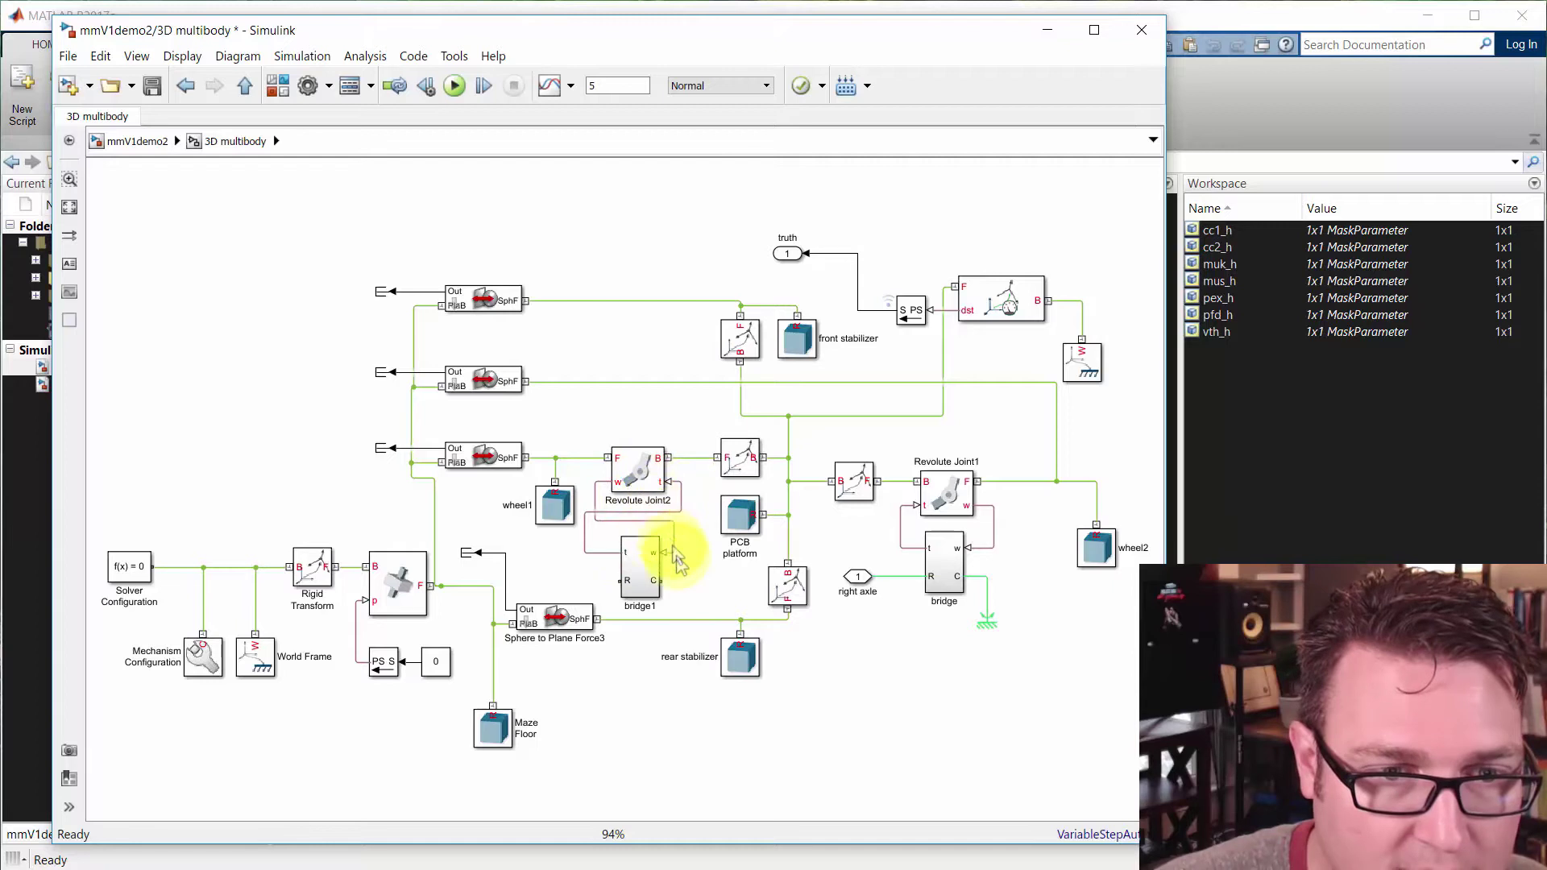
left_click_drag(985, 623, 692, 581)
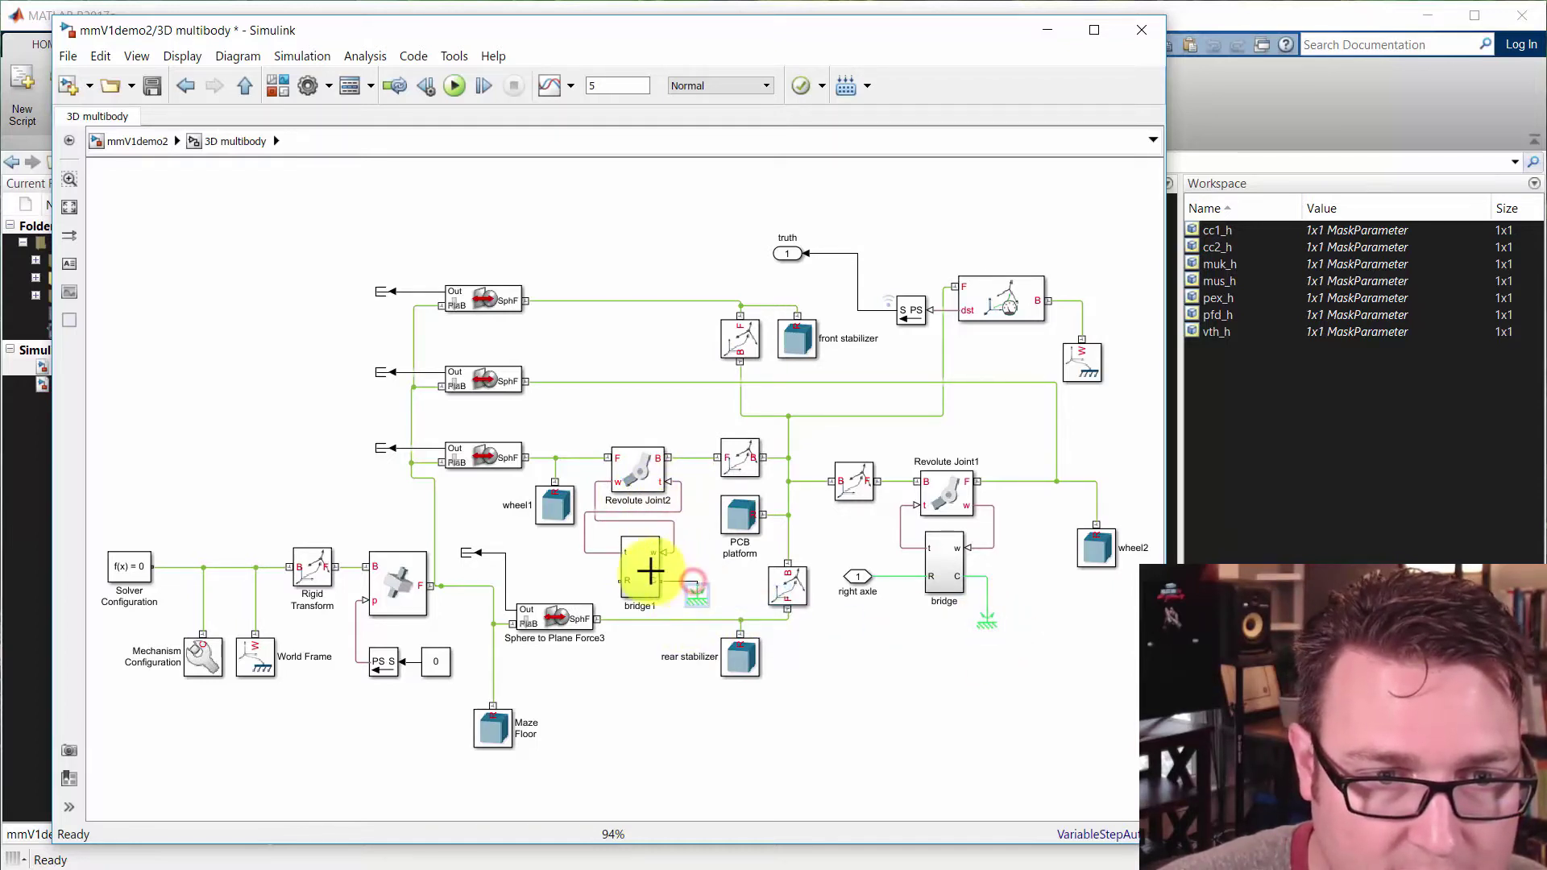
left_click_drag(854, 585, 589, 579)
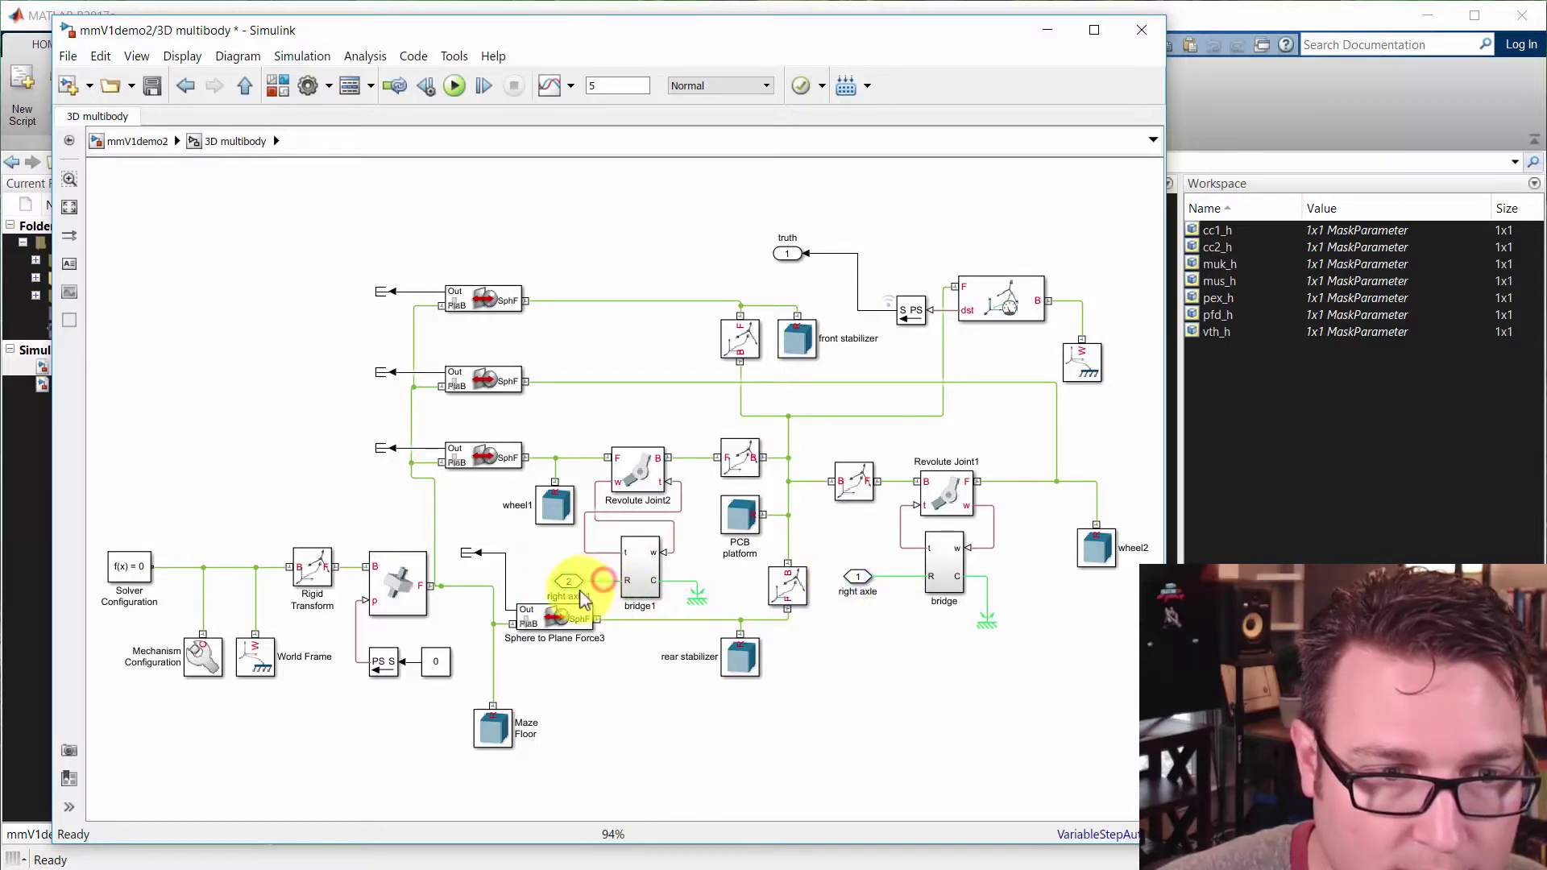
key("Delete")
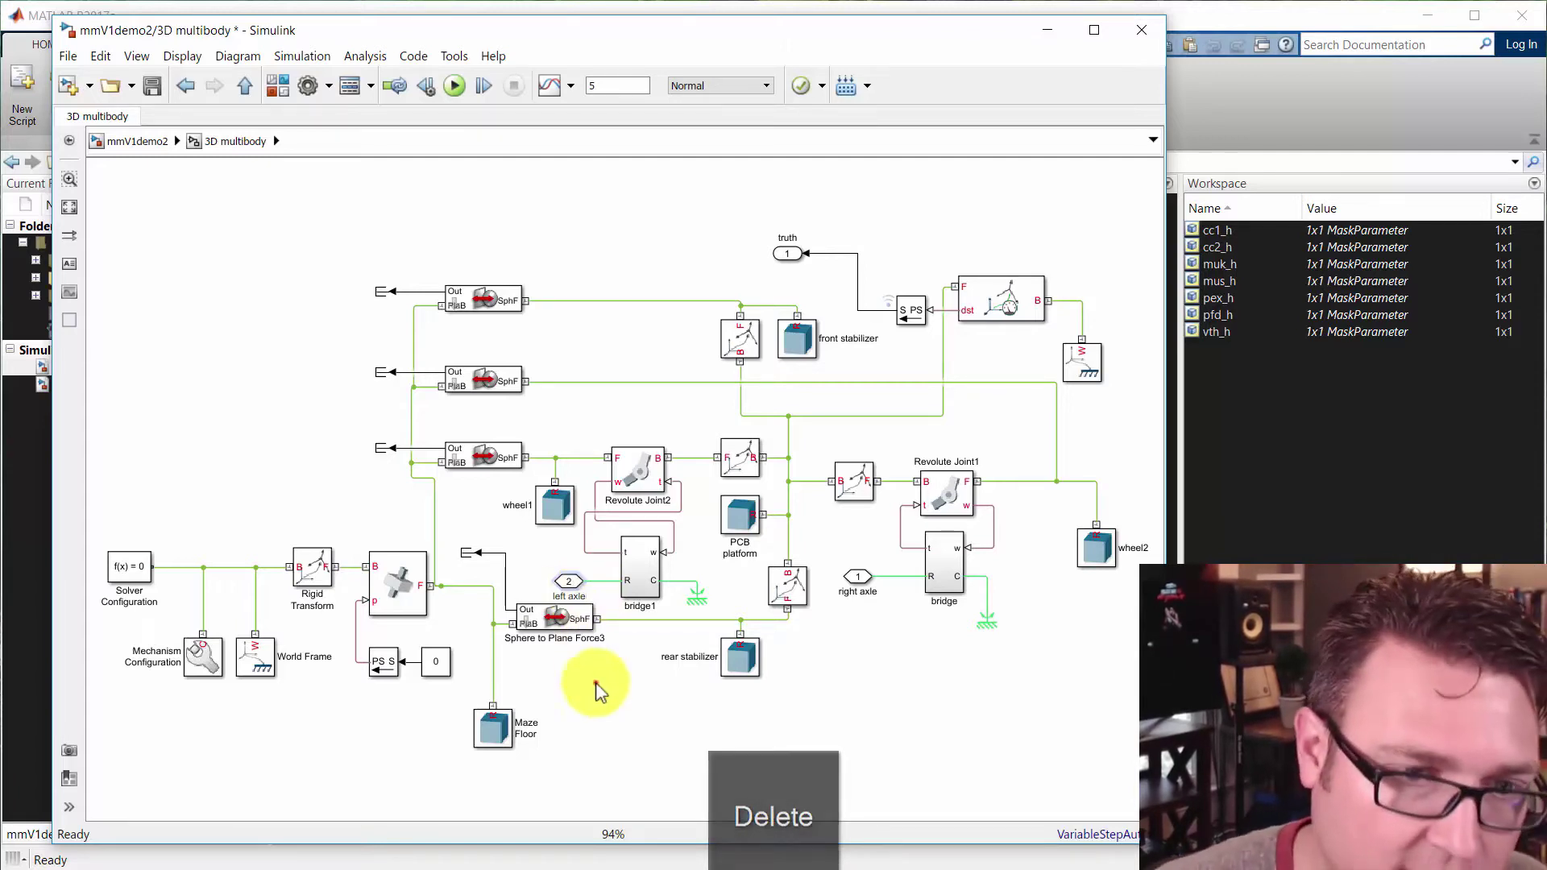
key("Escape")
key("Escape")
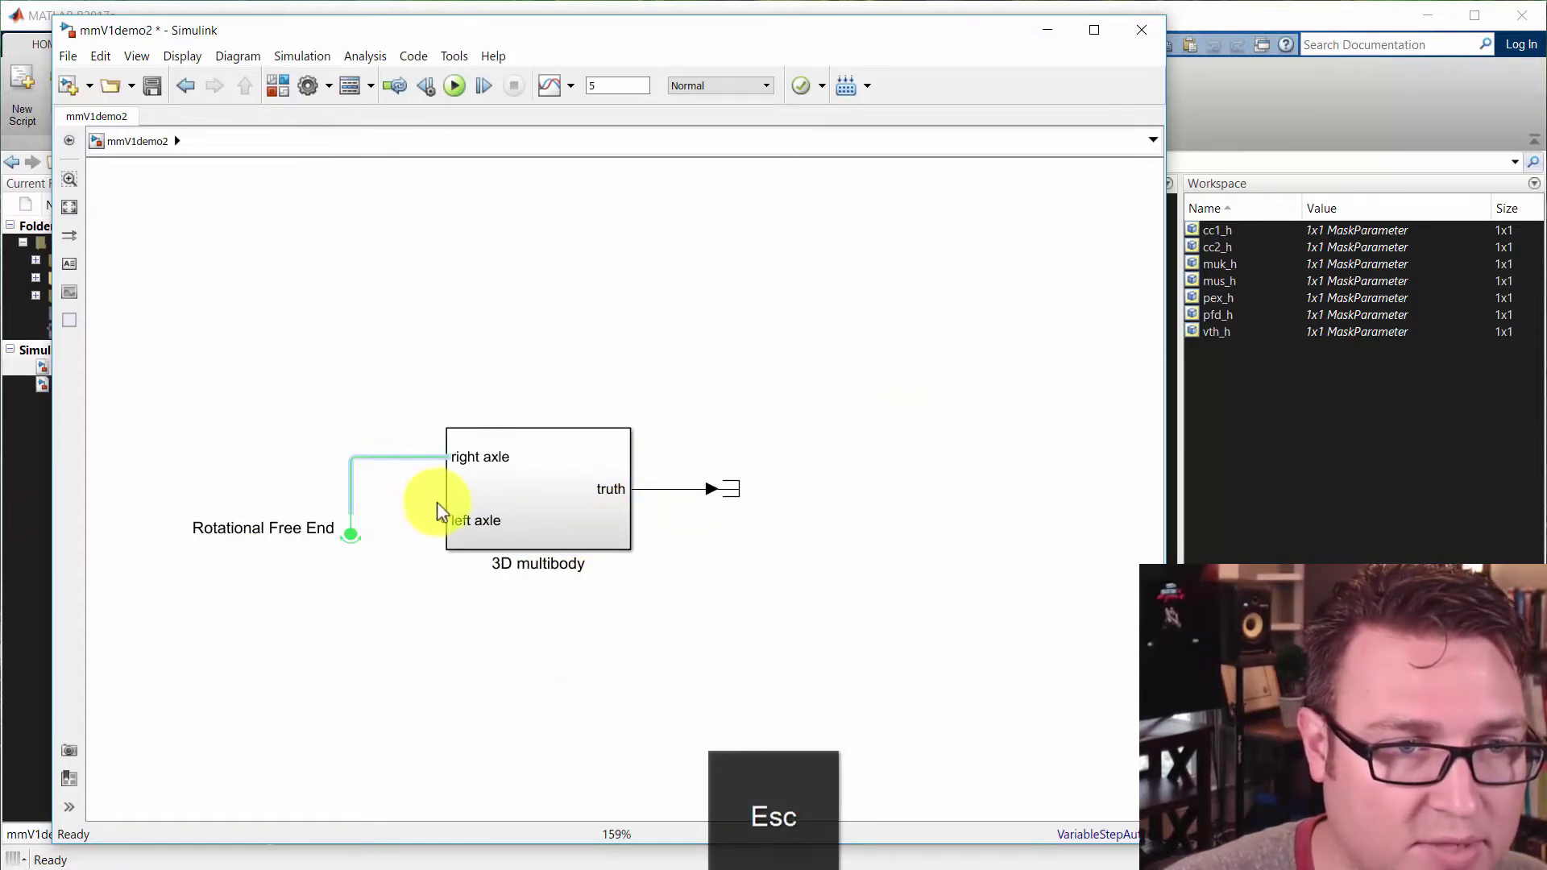
- Reposition Rotational Free End, wire Rotational Free End1 to the left axle port, and reopen the 3D multibody subsystem
left_click_drag(353, 534, 444, 520)
left_click_drag(473, 626, 530, 500)
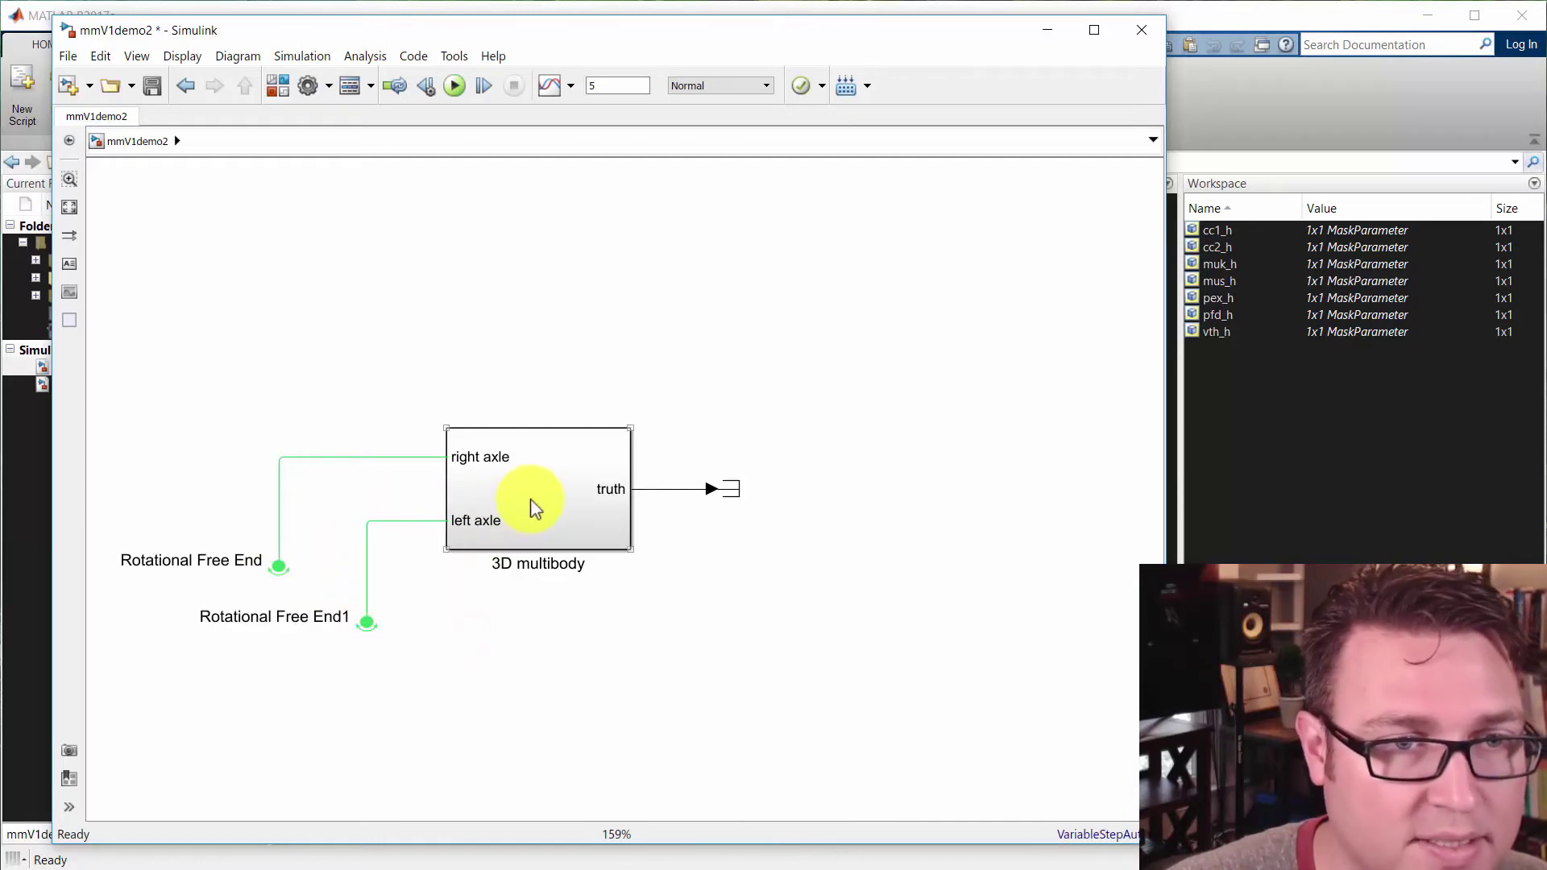
left_click(391, 371)
left_click_drag(553, 588, 822, 484)
left_click(769, 383)
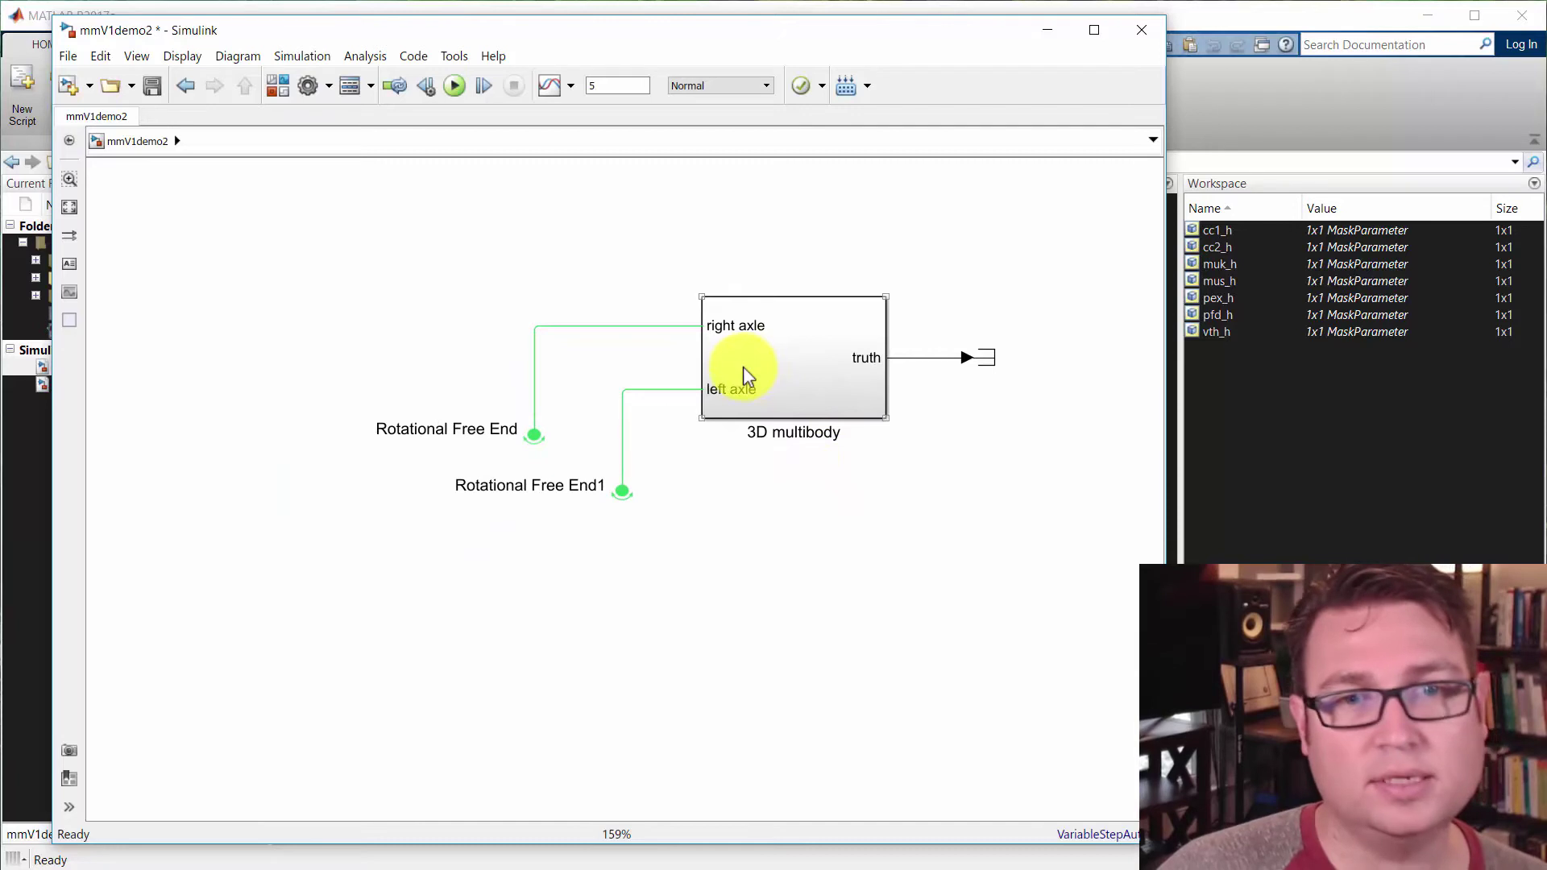
double_click(832, 367)
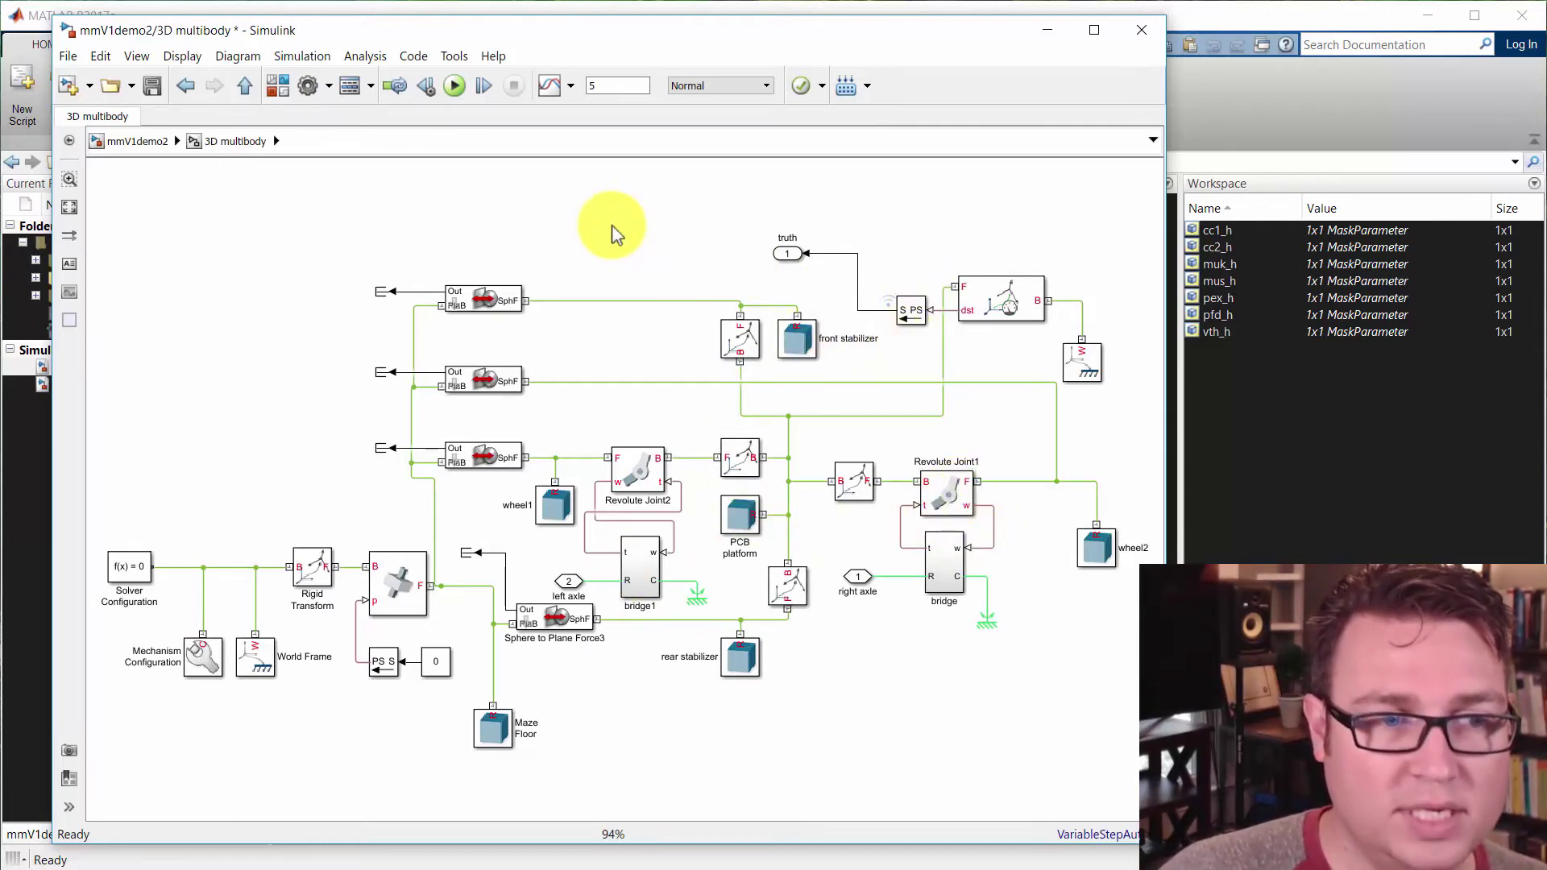
key("Escape")
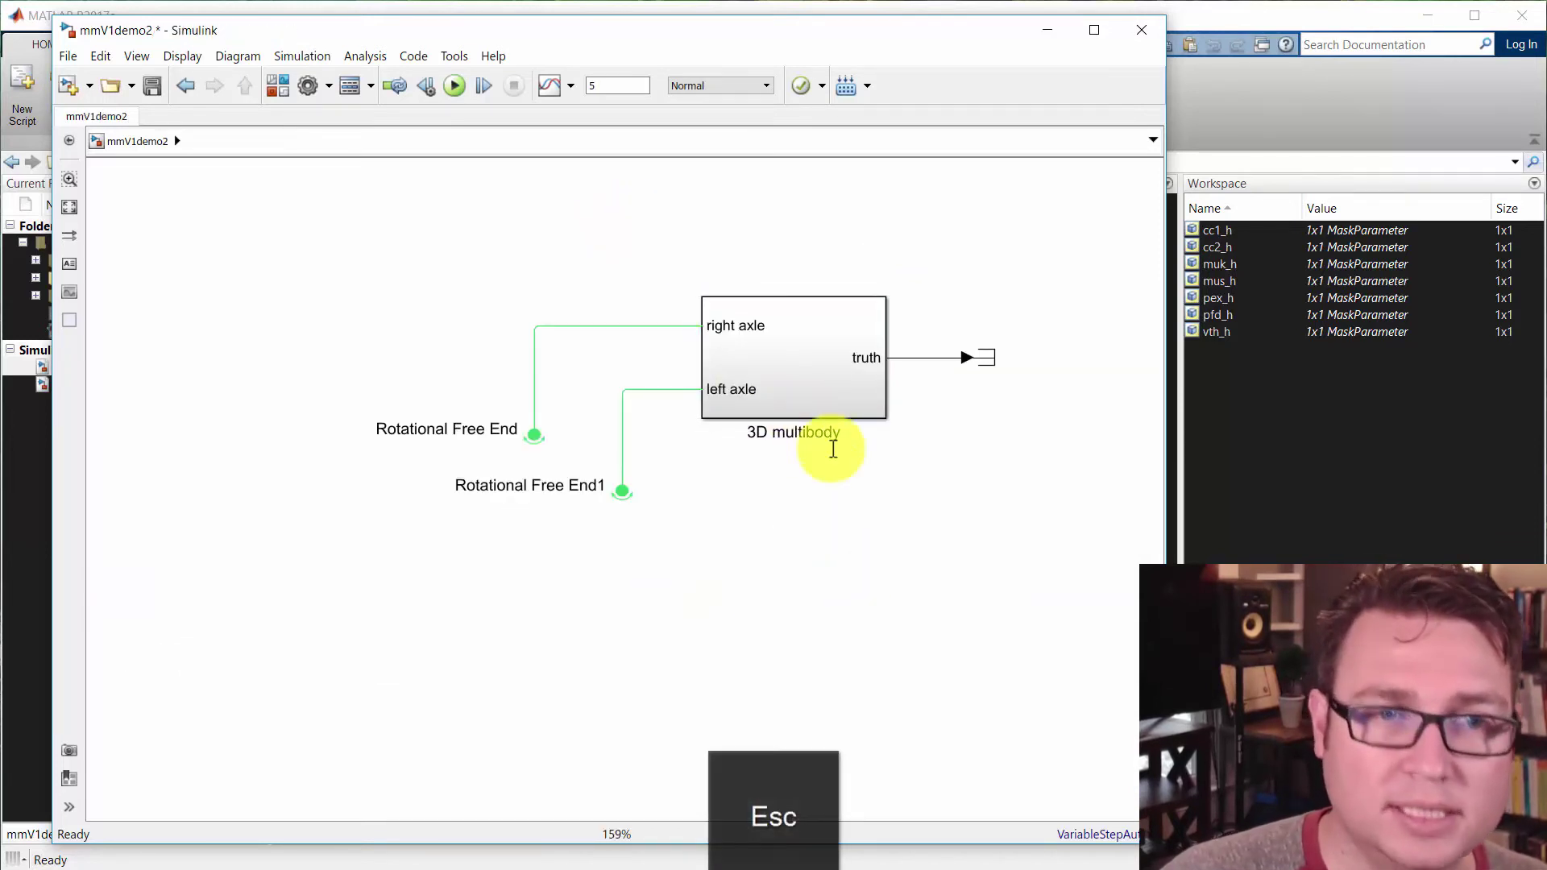
left_click(757, 436)
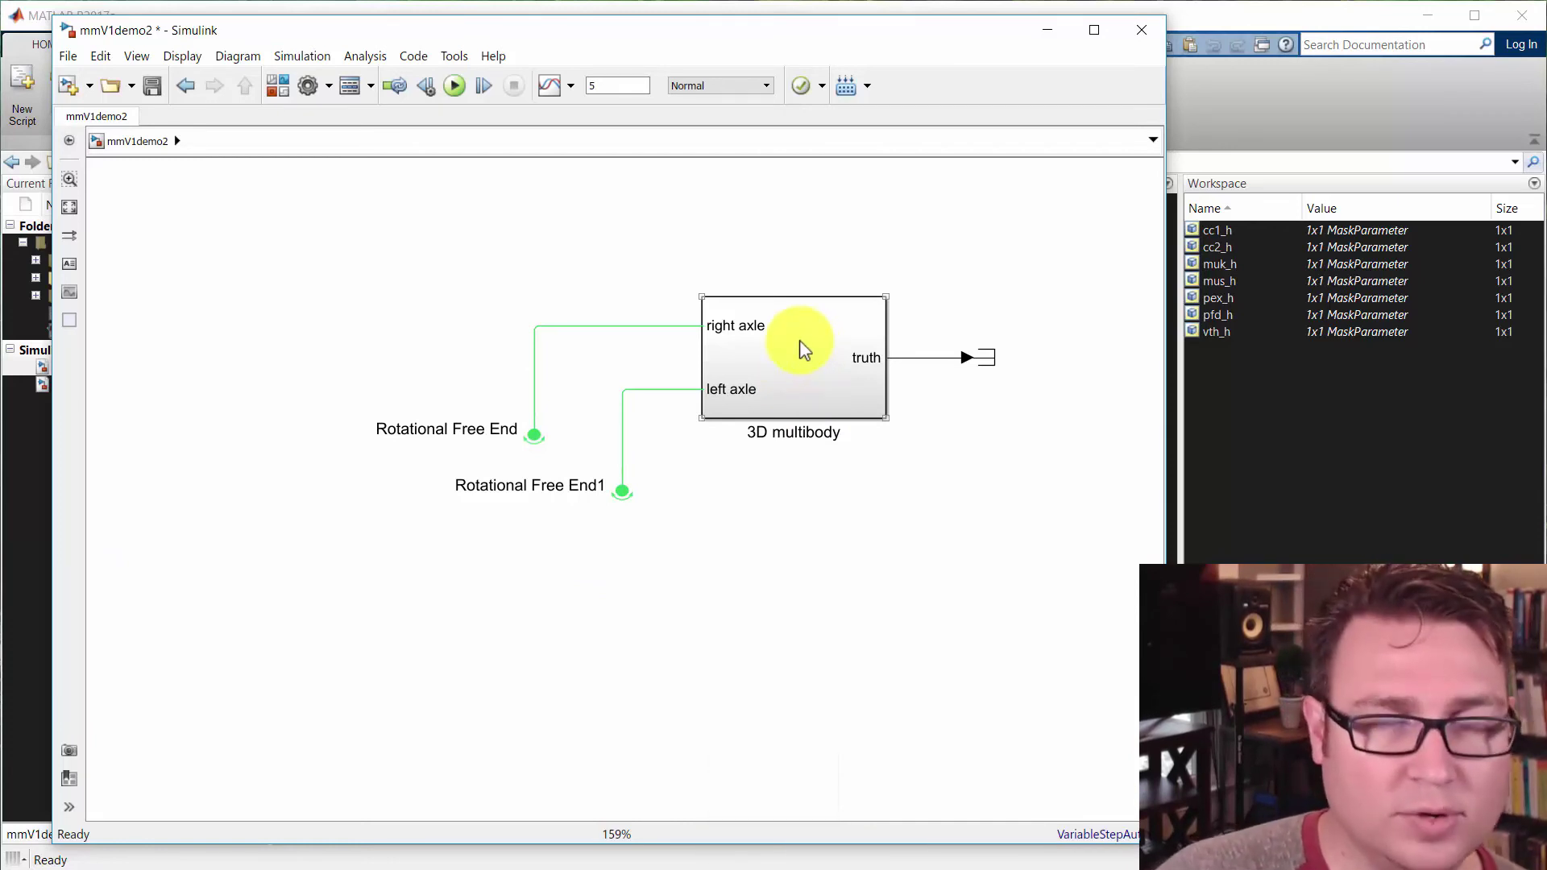
left_click(500, 342)
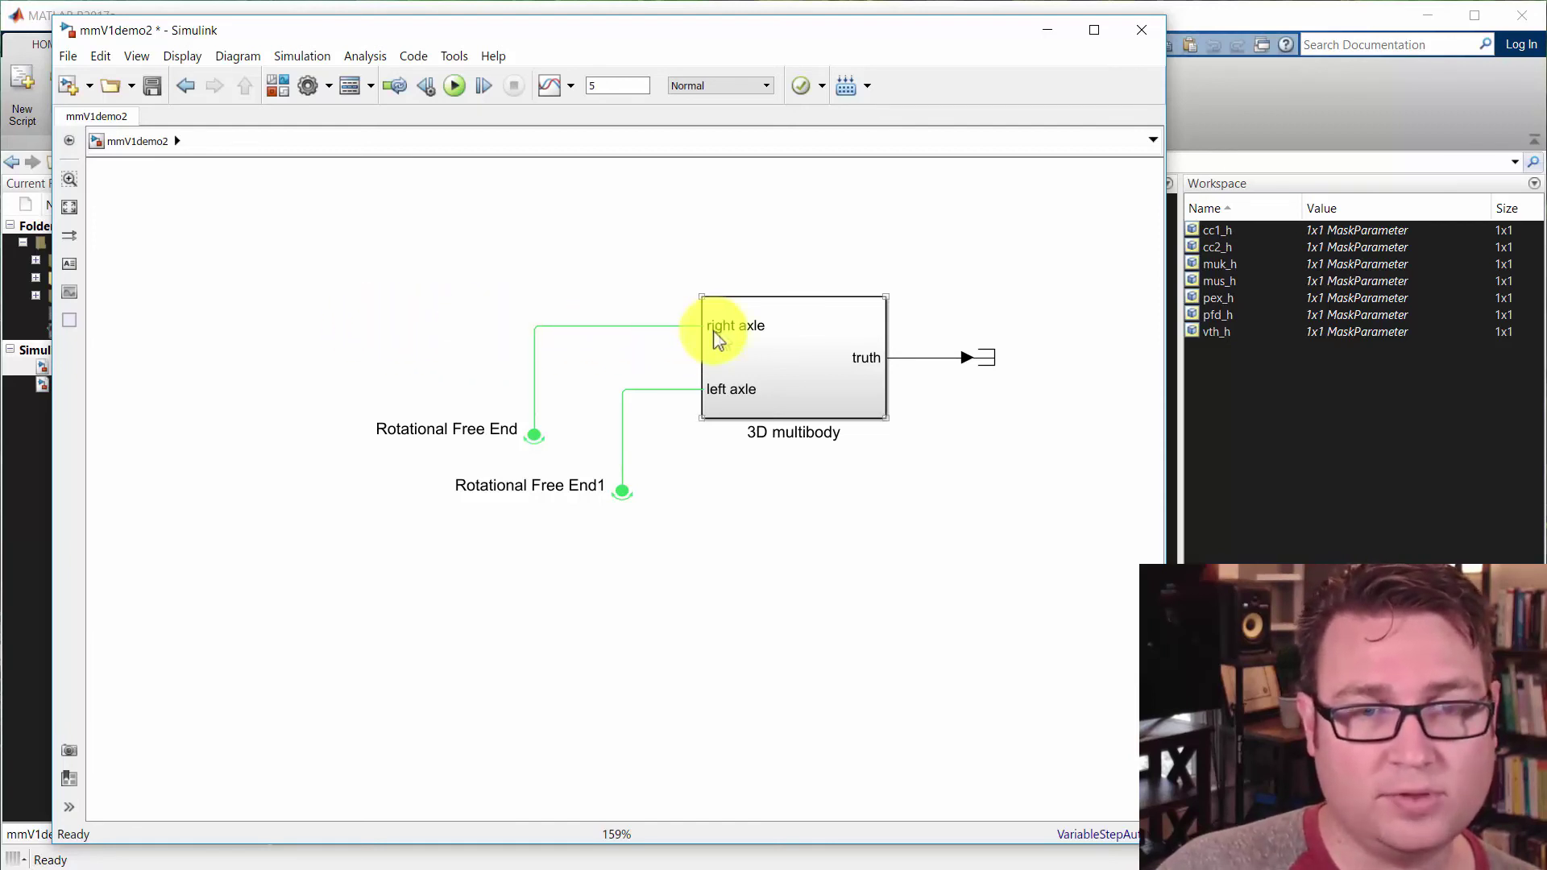
left_click(801, 580)
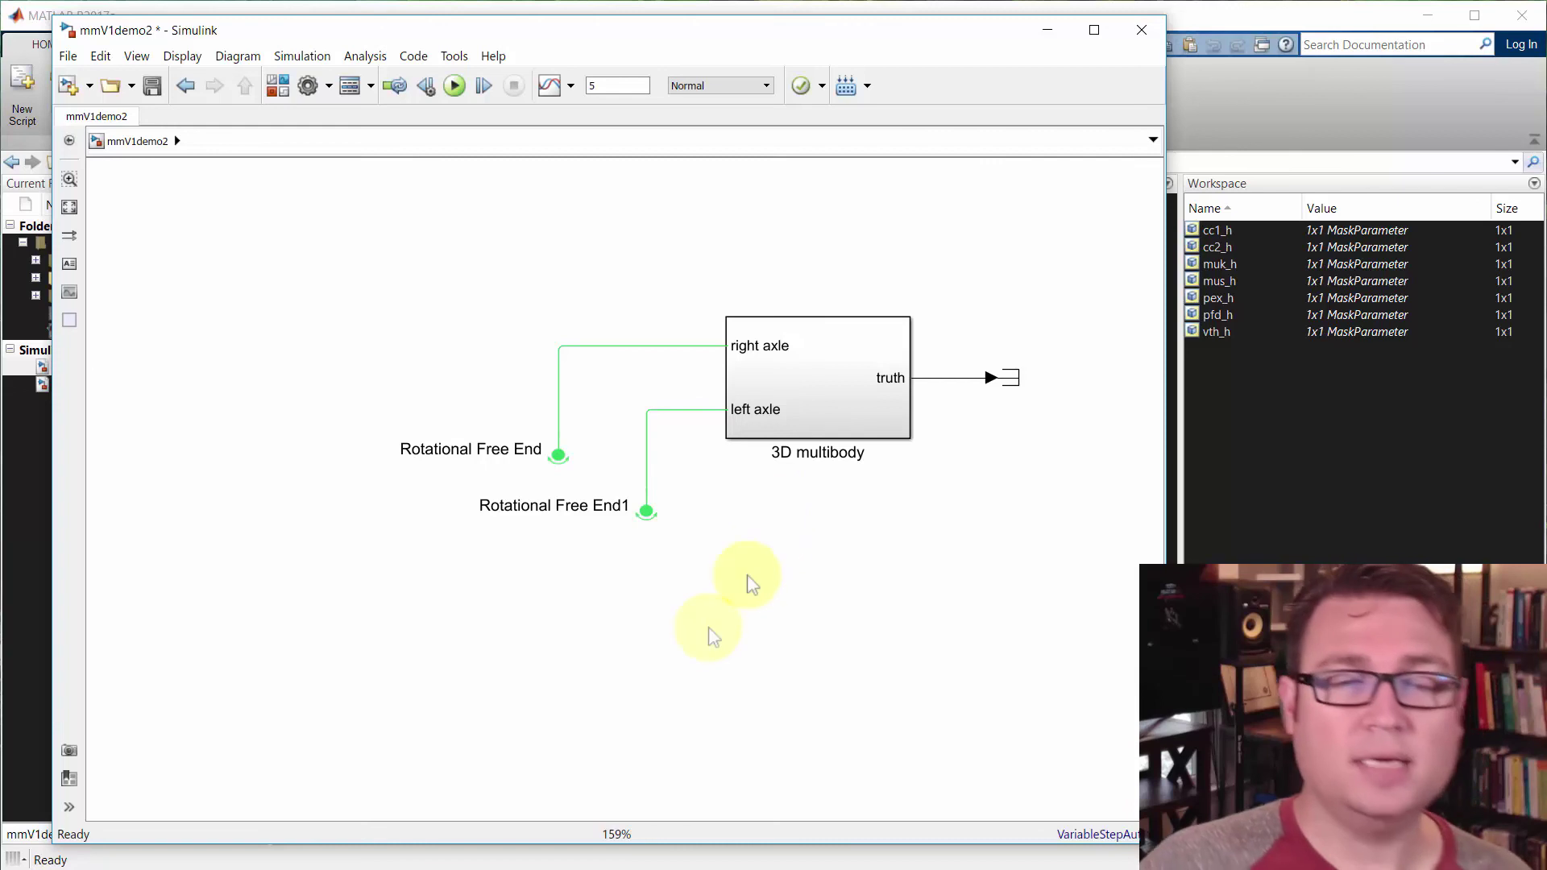
left_click_drag(722, 612, 565, 624)
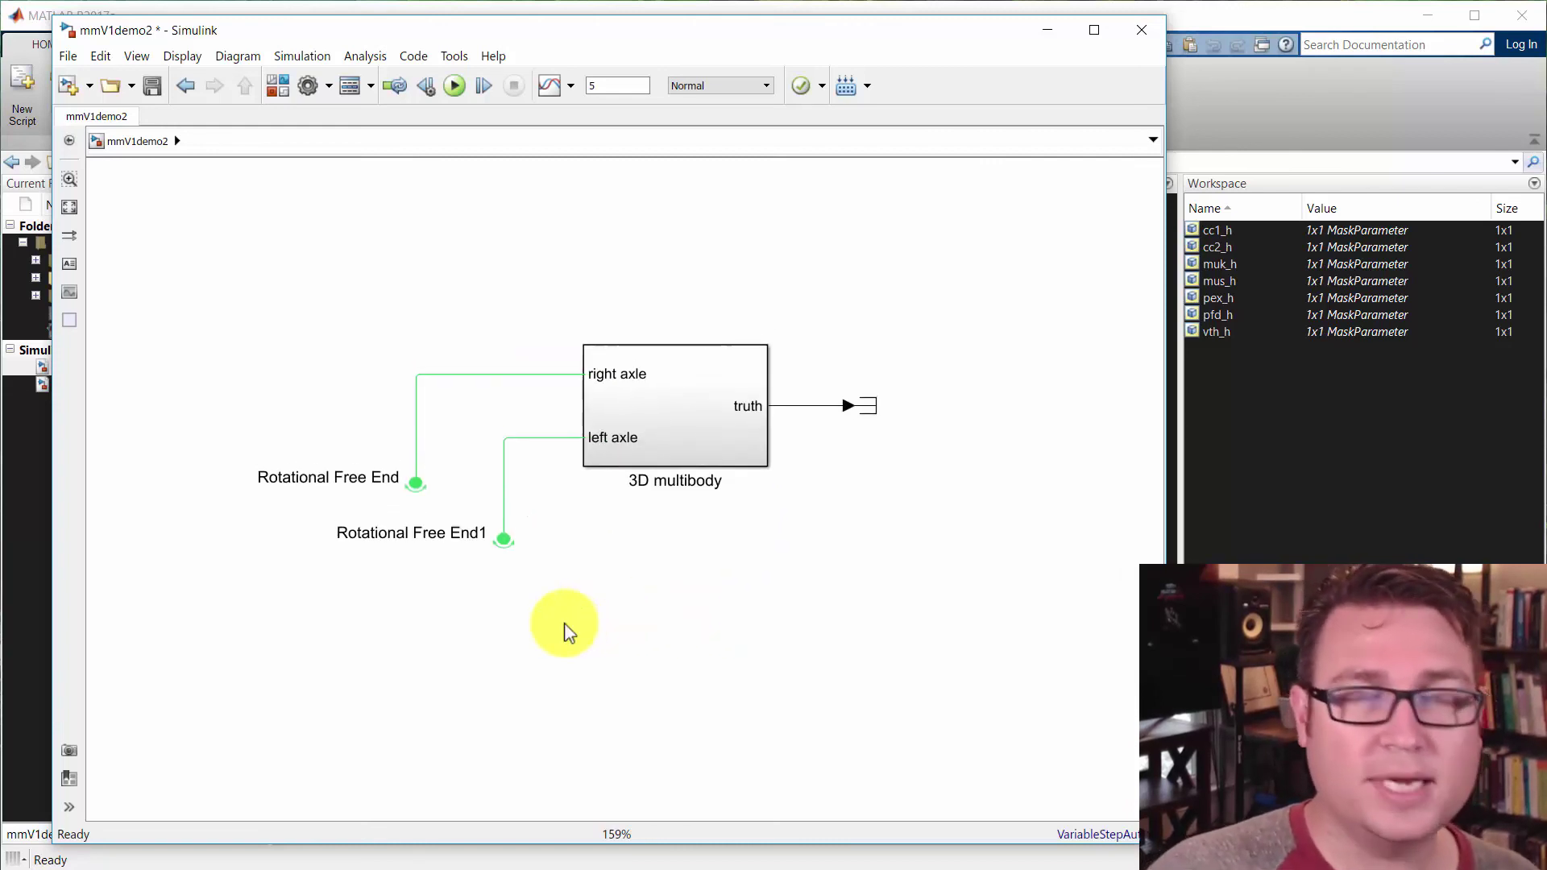